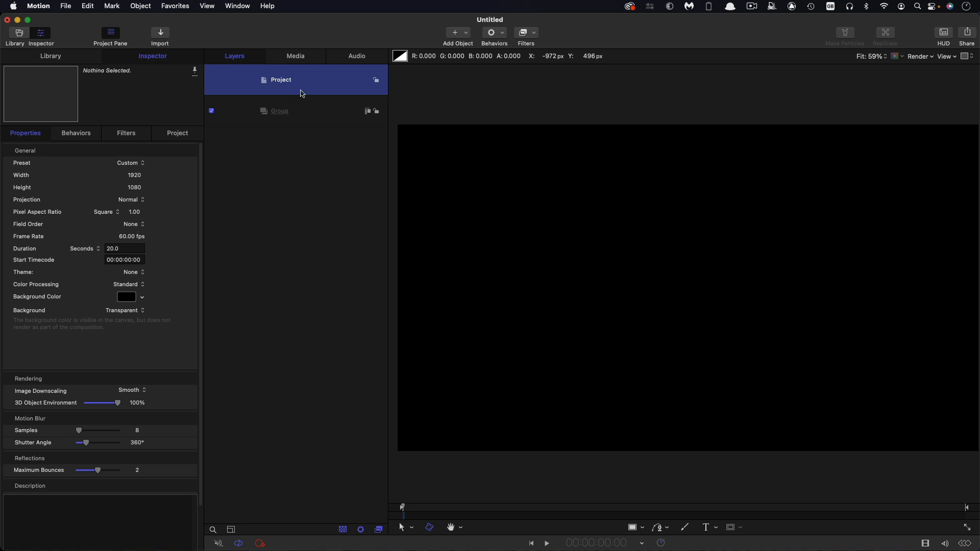
Step: Import Floor.jpg and Side Wall.jpg from the Assets folder into the empty Group
{"action": "left_click", "coordinate": [313, 120]}
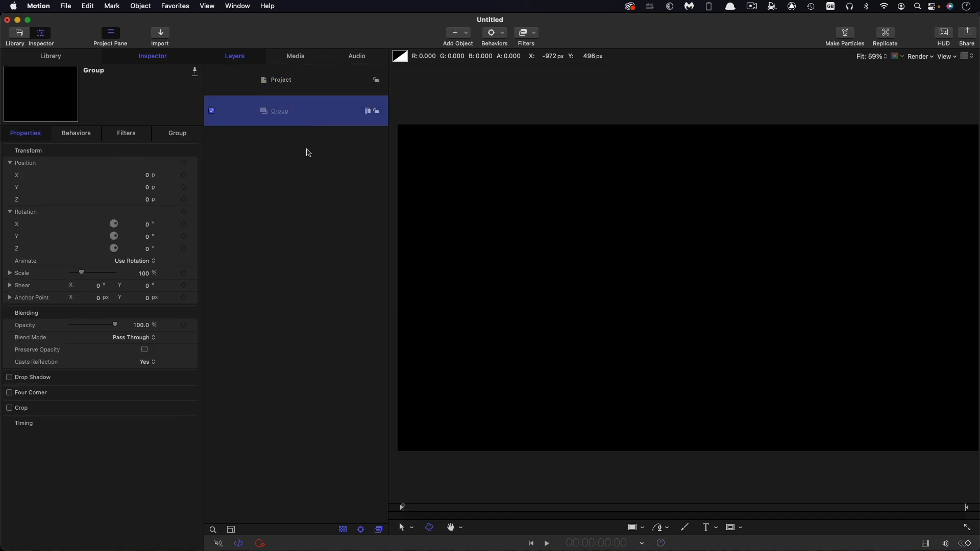
{"action": "left_click", "coordinate": [162, 34]}
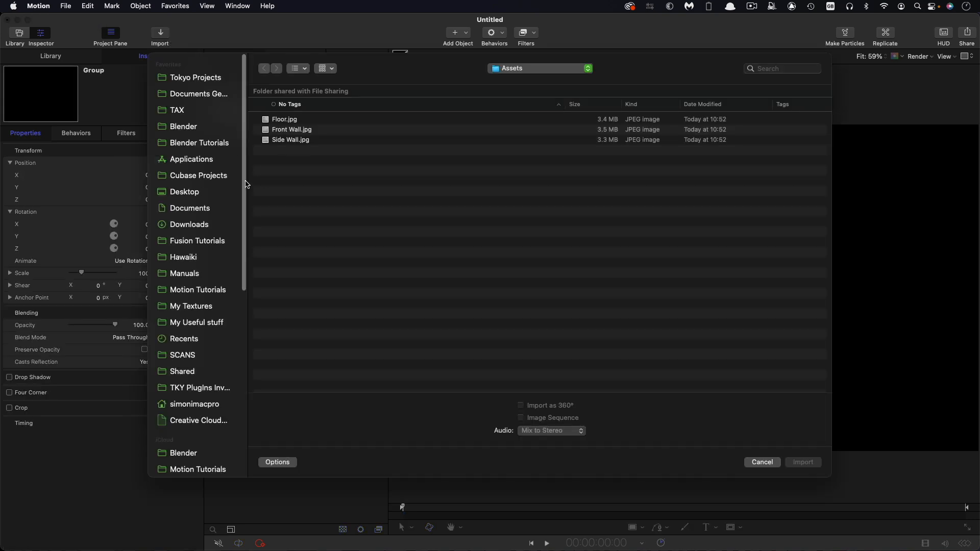
{"action": "left_click", "coordinate": [288, 119]}
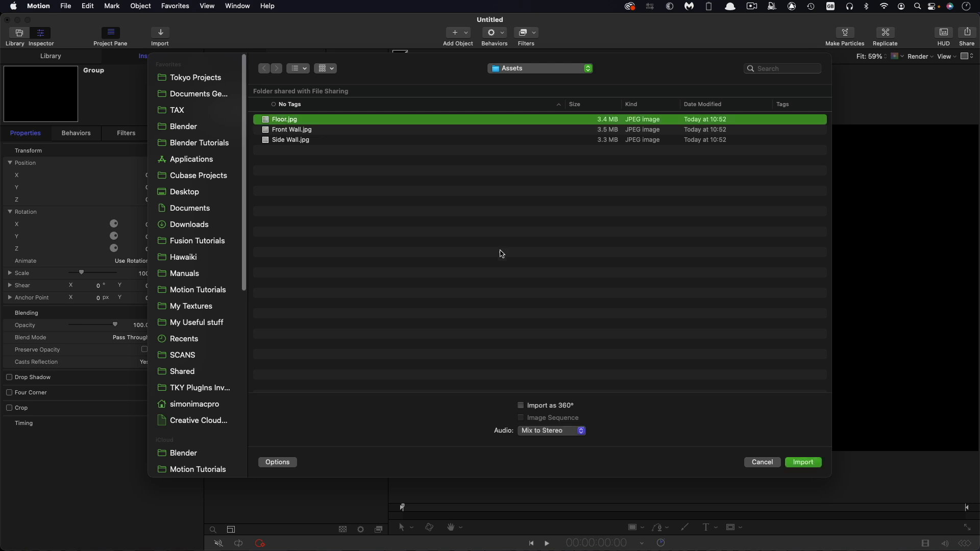
{"action": "left_click", "coordinate": [265, 140], "text": "super"}
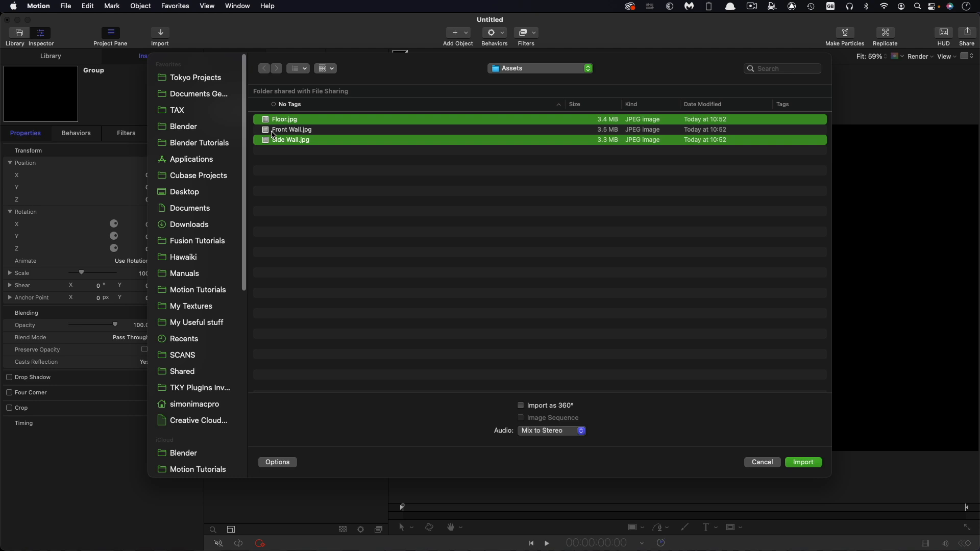
{"action": "left_click", "coordinate": [800, 462]}
Step: Set the scale of both the Side Wall and Floor layers to 100%
{"action": "left_click", "coordinate": [238, 181], "text": "shift"}
{"action": "left_click", "coordinate": [33, 135]}
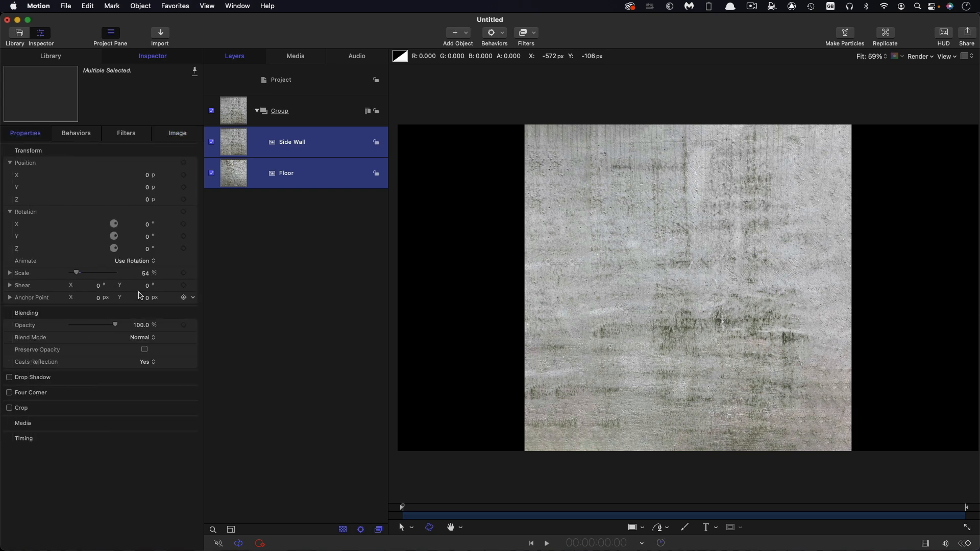
{"action": "left_click", "coordinate": [146, 273]}
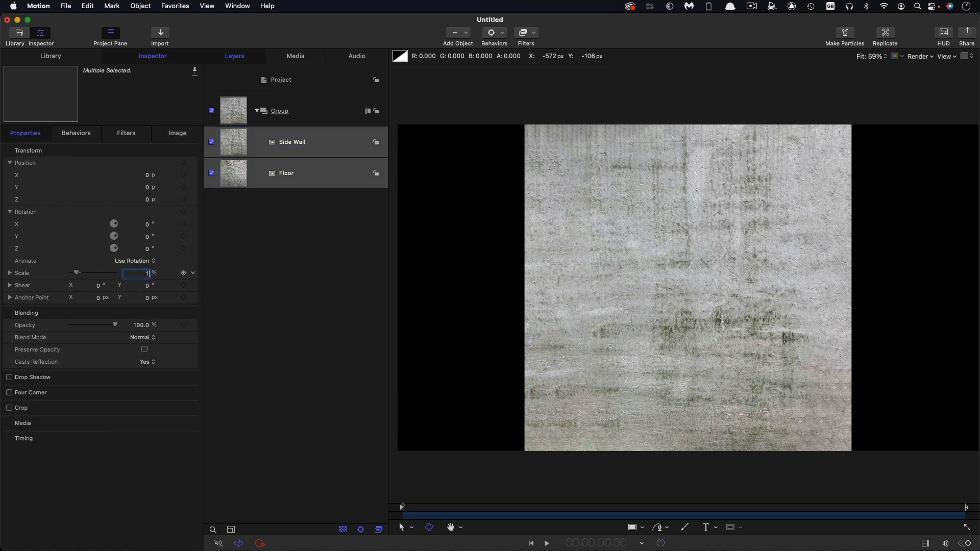
{"action": "key", "text": "Return"}
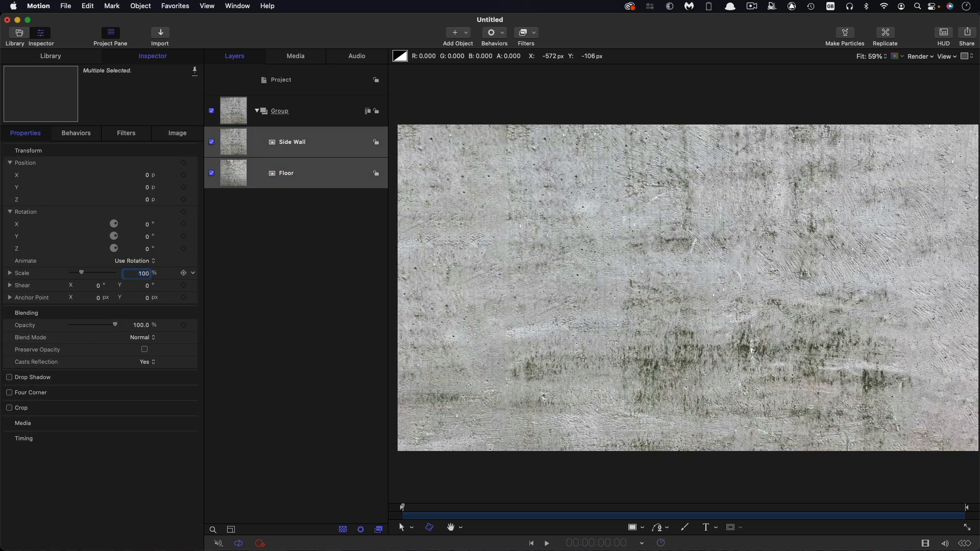
Step: Hide the Side Wall layer and set the Floor layer's Z rotation to 90°
{"action": "left_click", "coordinate": [239, 109]}
{"action": "left_click", "coordinate": [212, 142]}
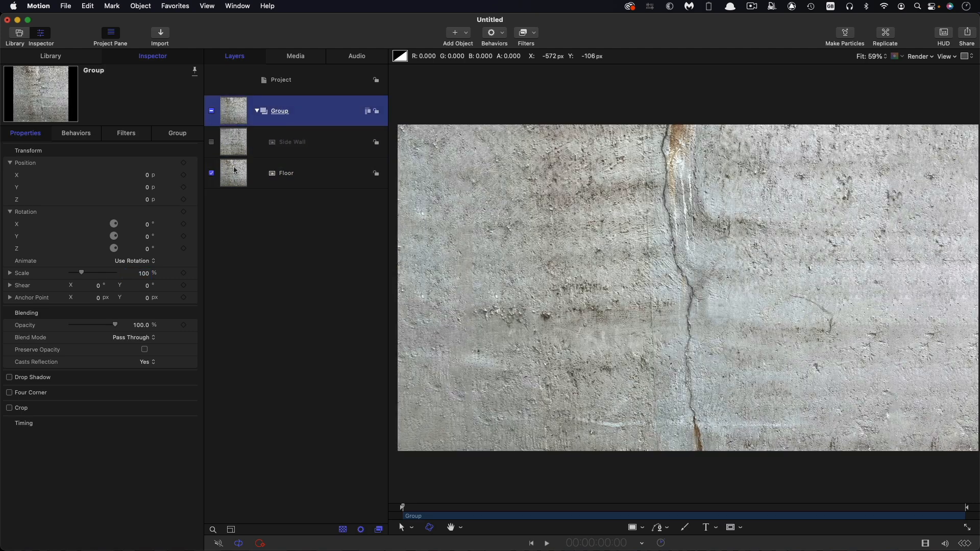
{"action": "left_click", "coordinate": [237, 172]}
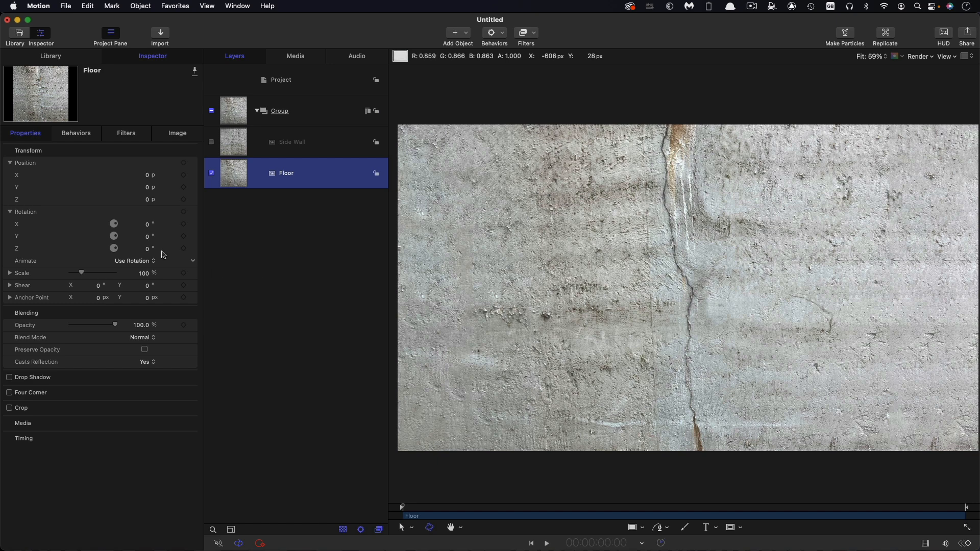
{"action": "left_click", "coordinate": [145, 249]}
{"action": "type", "text": "90"}
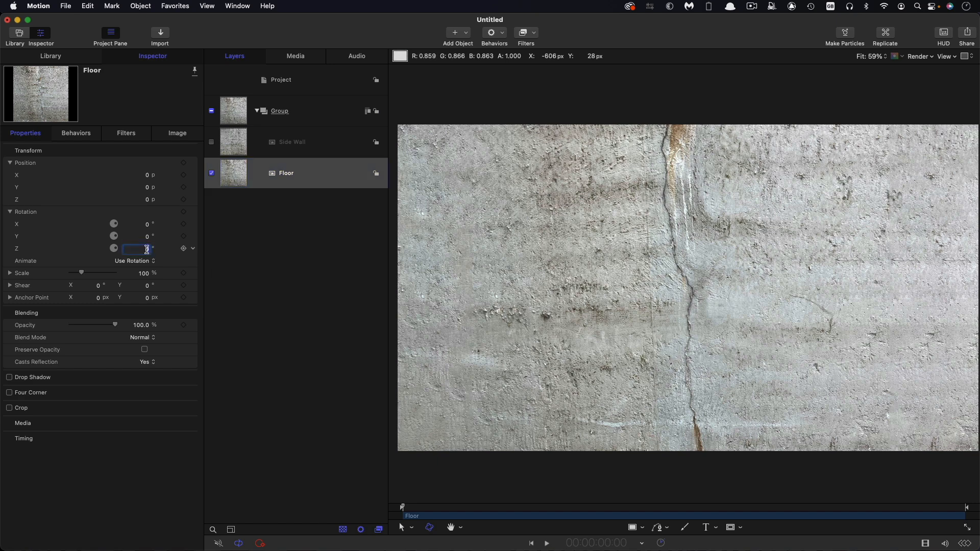
{"action": "key", "text": "Return"}
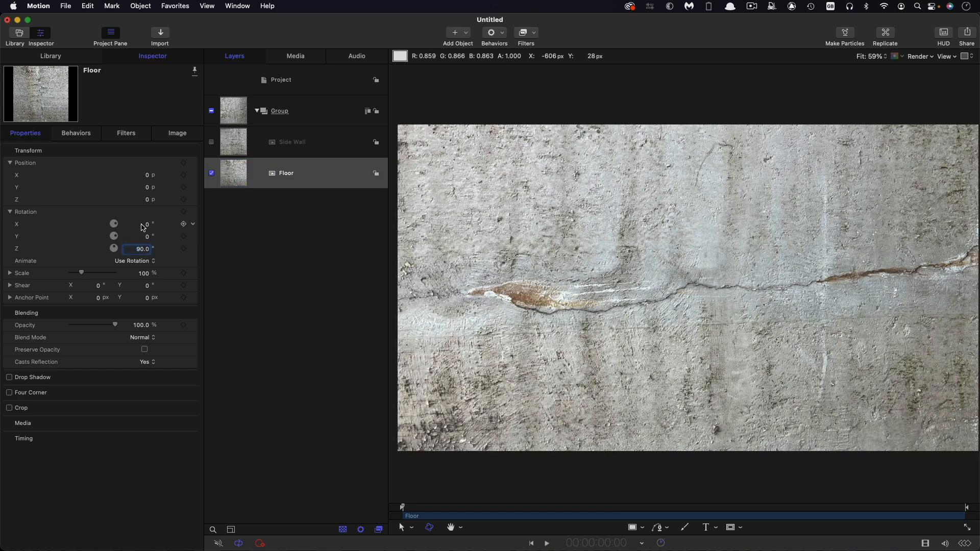
Step: Lay the Floor flat with an X rotation of -90° and lower it to a Y position of -500
{"action": "left_click", "coordinate": [147, 225]}
{"action": "key", "text": "Return"}
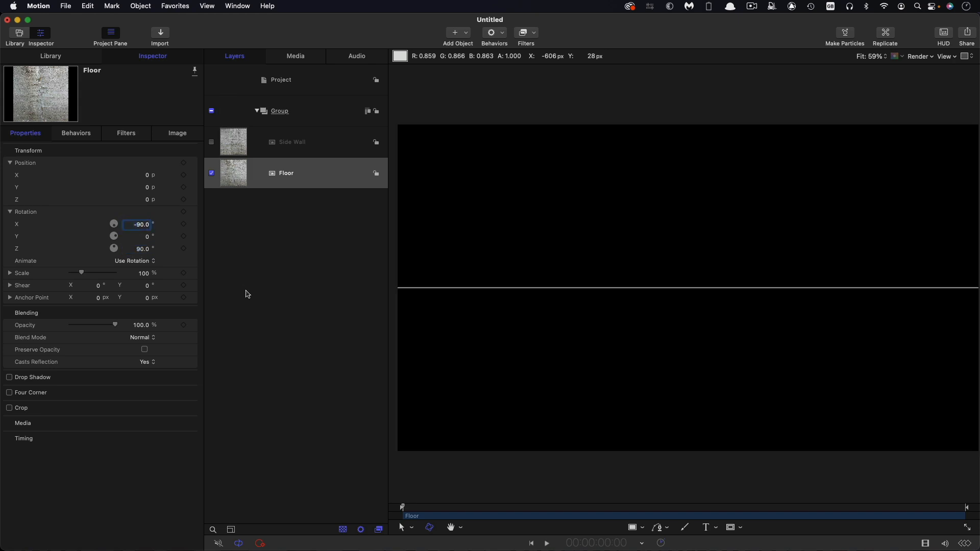
{"action": "left_click", "coordinate": [147, 187]}
{"action": "key", "text": "Return"}
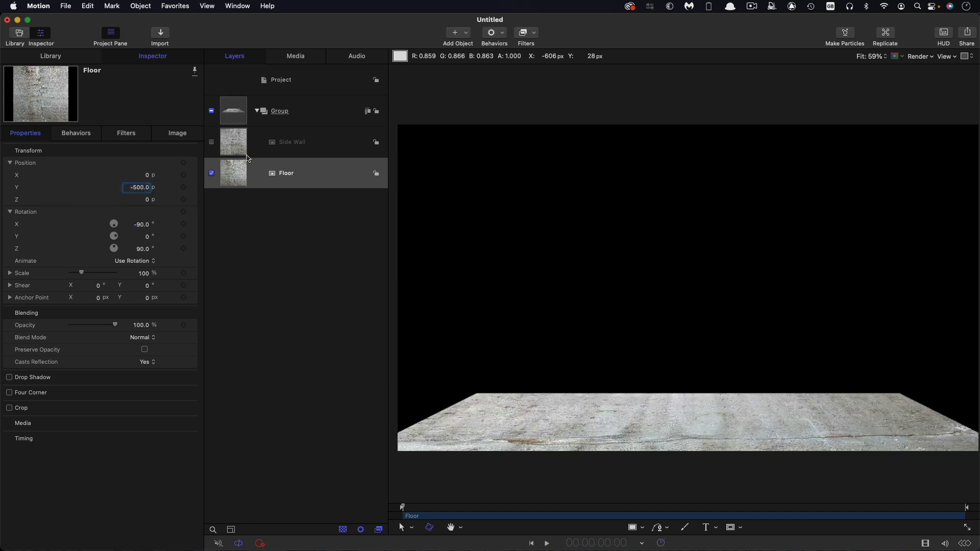
Step: Show the Side Wall layer again and place it as the back wall at Z position -1000 and Y position 500
{"action": "left_click", "coordinate": [211, 142]}
{"action": "left_click", "coordinate": [234, 144]}
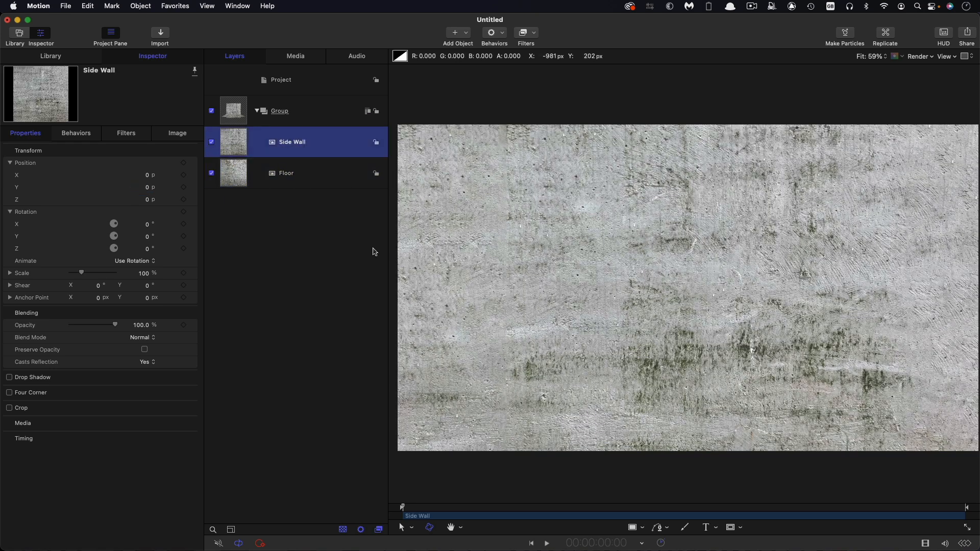
{"action": "left_click", "coordinate": [147, 202]}
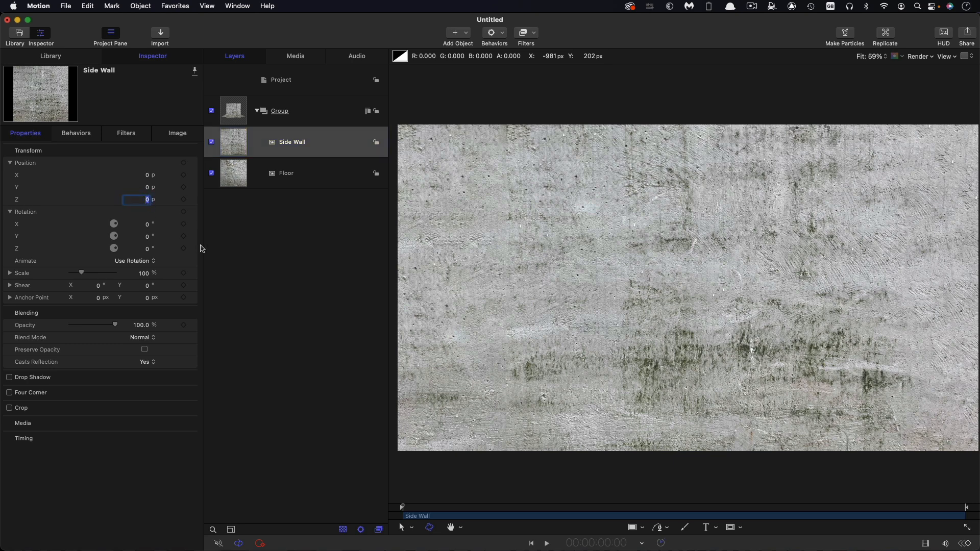
{"action": "type", "text": "-1000"}
{"action": "key", "text": "Return"}
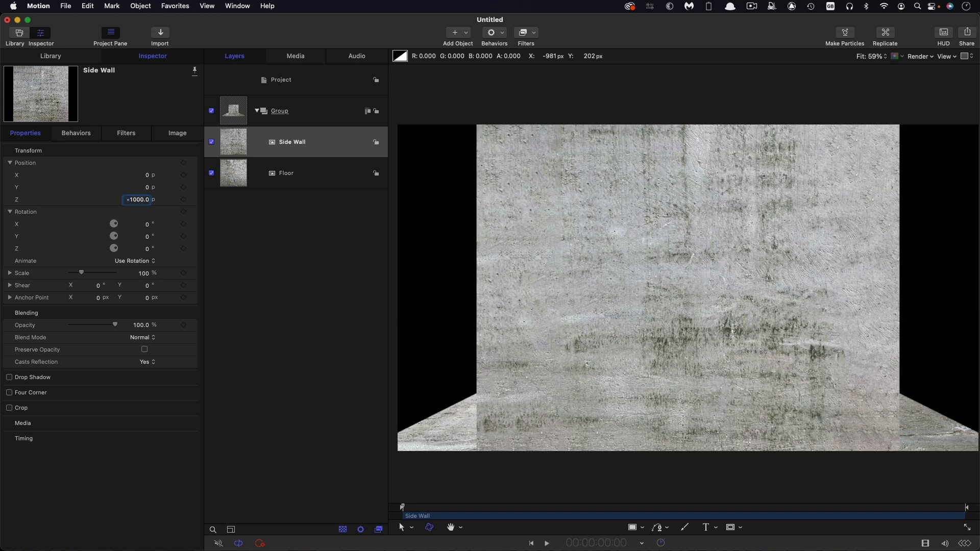
{"action": "left_click", "coordinate": [148, 188]}
{"action": "type", "text": "500"}
{"action": "key", "text": "Return"}
Step: Duplicate the Side Wall layer and set the copy's Y rotation to 90°
{"action": "left_click", "coordinate": [234, 139]}
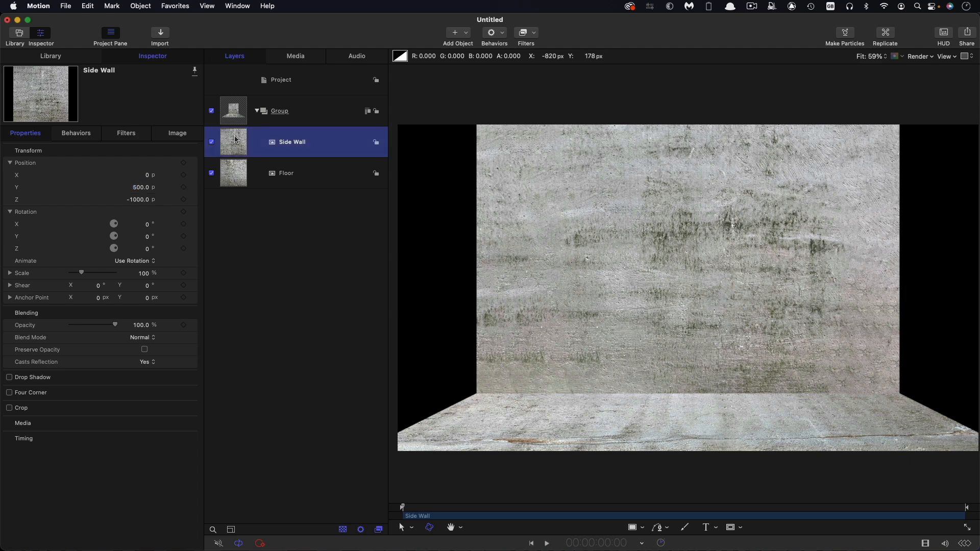
{"action": "right_click", "coordinate": [233, 136]}
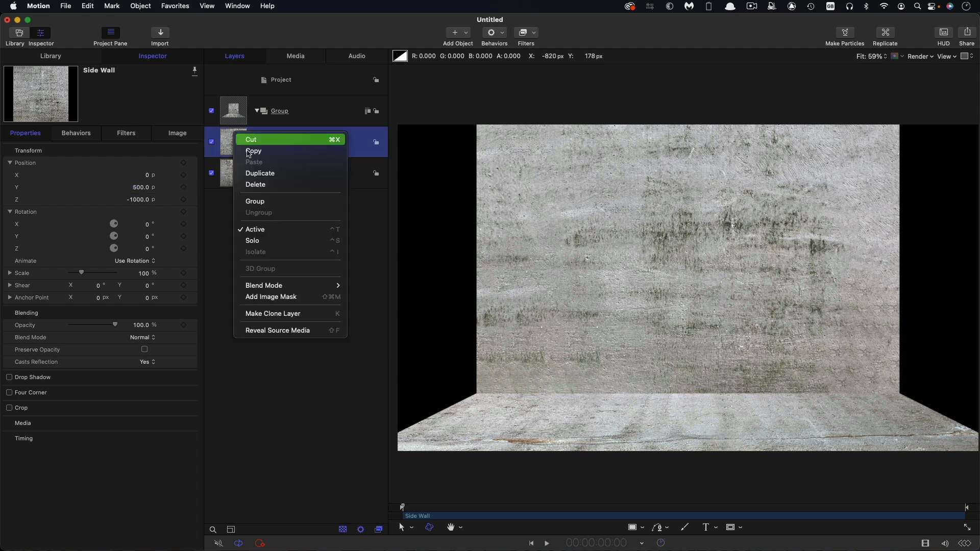
{"action": "left_click", "coordinate": [266, 173]}
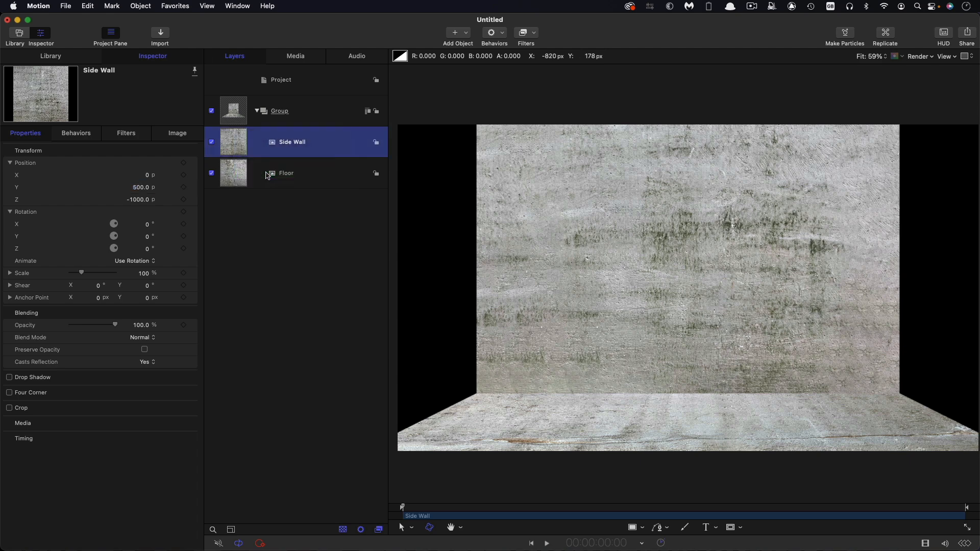
{"action": "left_click", "coordinate": [26, 135]}
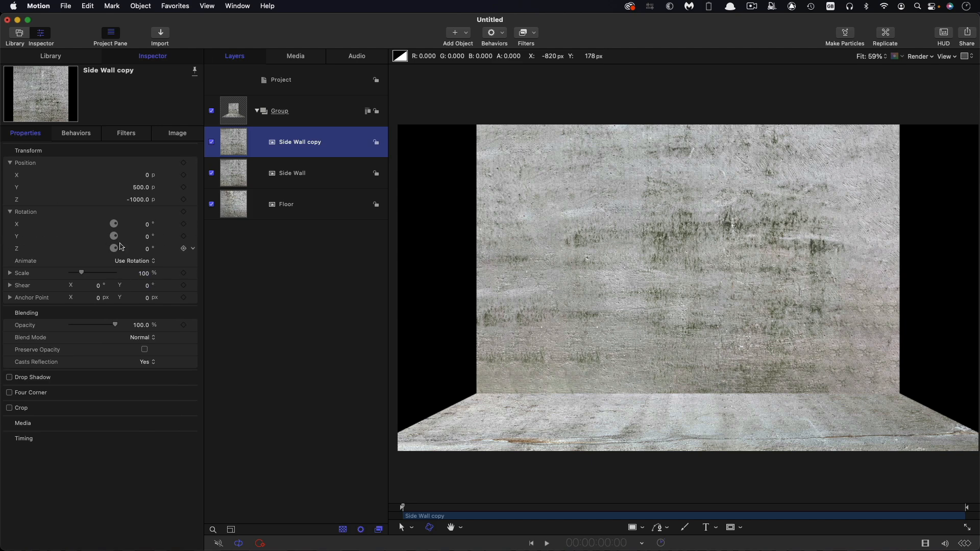
{"action": "left_click", "coordinate": [149, 237]}
{"action": "type", "text": "90"}
{"action": "key", "text": "Return"}
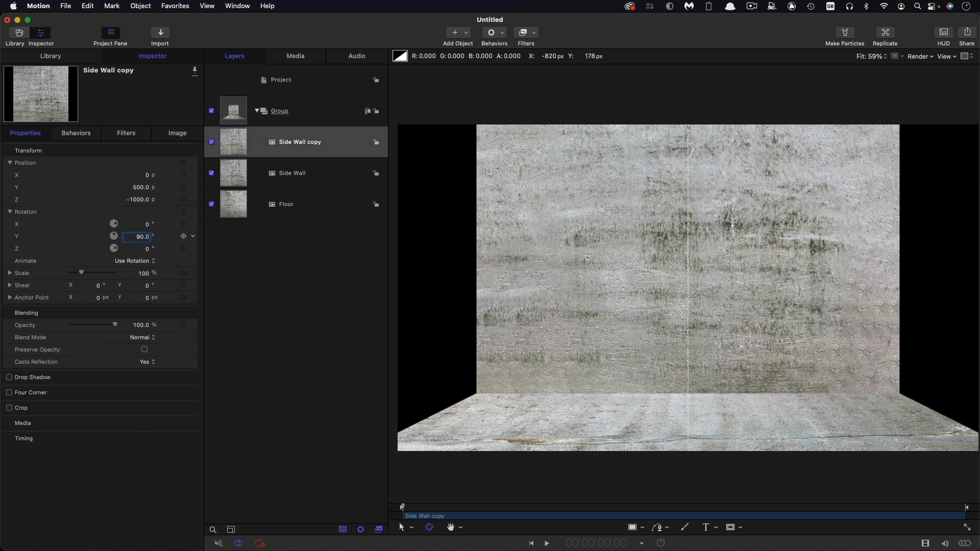
Step: Place the rotated wall copy as the left wall at X position -1000 and Z position 0
{"action": "left_click", "coordinate": [147, 176]}
{"action": "type", "text": "-1000"}
{"action": "key", "text": "Return"}
{"action": "left_click", "coordinate": [140, 199]}
{"action": "type", "text": "0"}
{"action": "key", "text": "Return"}
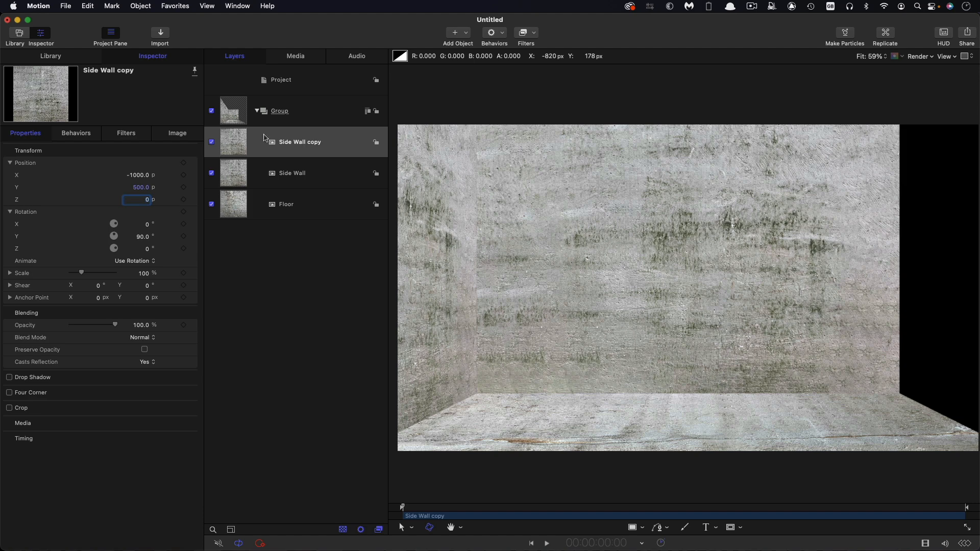
Step: Duplicate the left wall and set the new copy's X position to 1000 to form the right wall
{"action": "right_click", "coordinate": [243, 136]}
{"action": "left_click", "coordinate": [260, 175]}
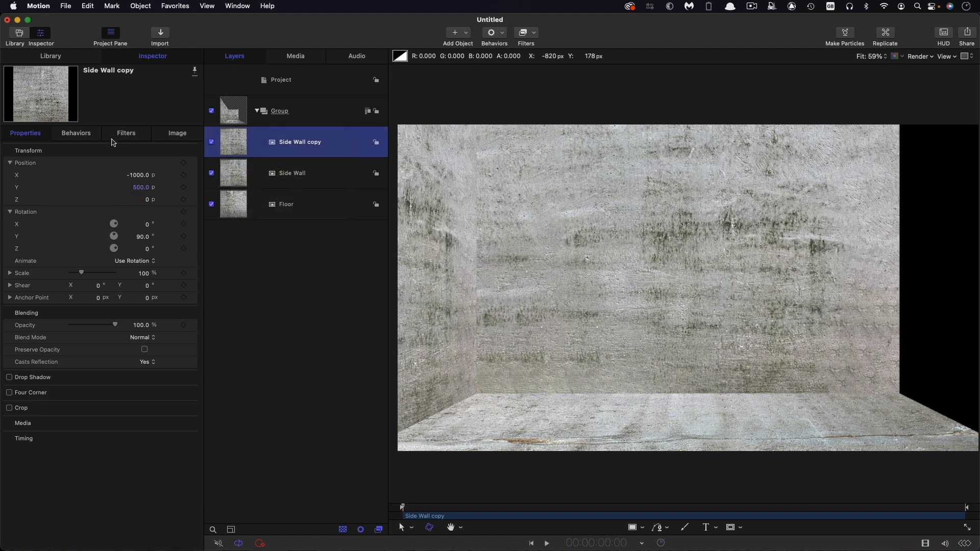
{"action": "left_click", "coordinate": [32, 136]}
{"action": "left_click", "coordinate": [136, 176]}
{"action": "type", "text": "1"}
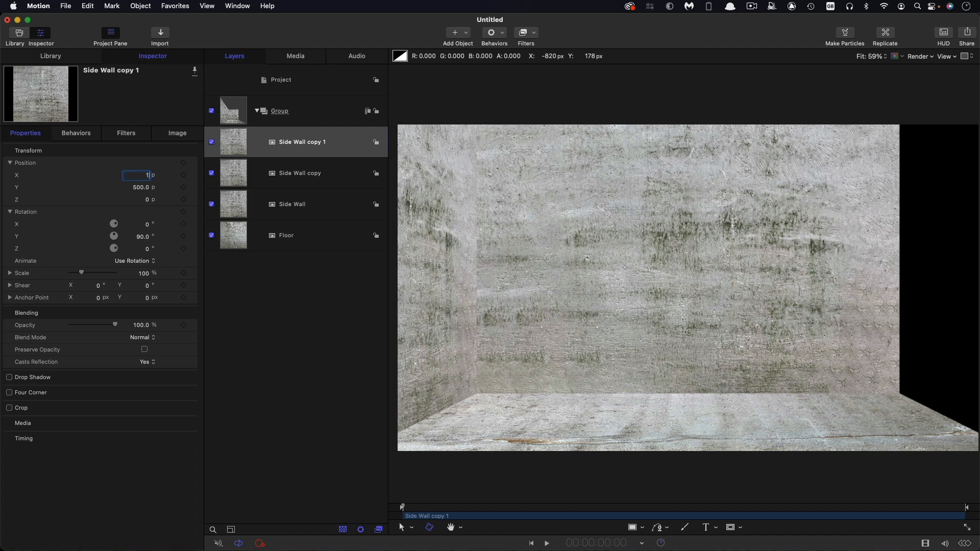
{"action": "key", "text": "Return"}
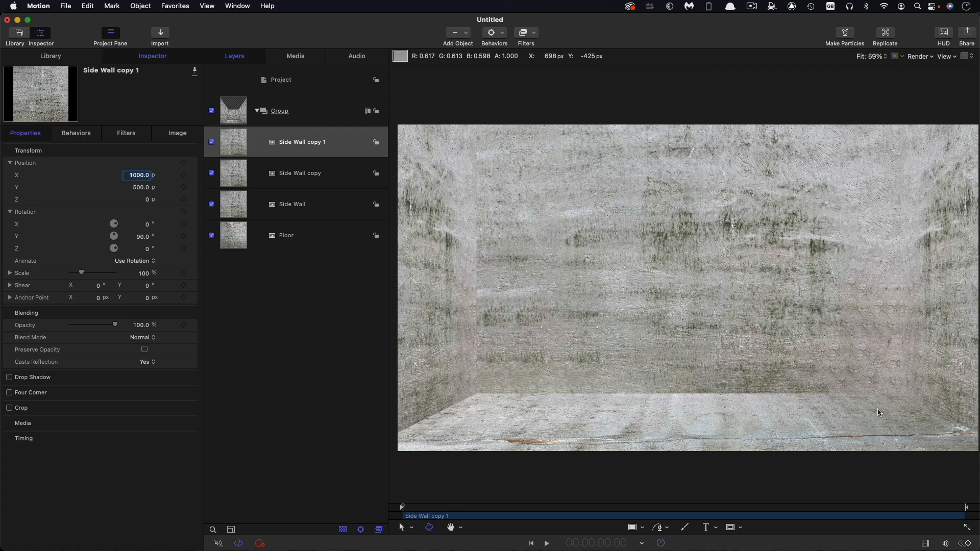
Step: Switch the Group from 2D to 3D and add a light to the scene
{"action": "left_click", "coordinate": [233, 149]}
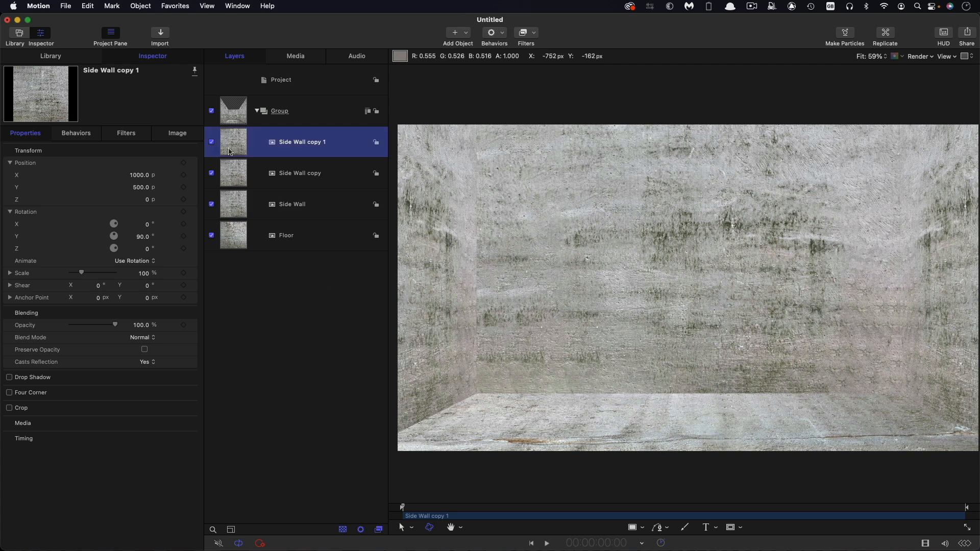
{"action": "left_click", "coordinate": [369, 111]}
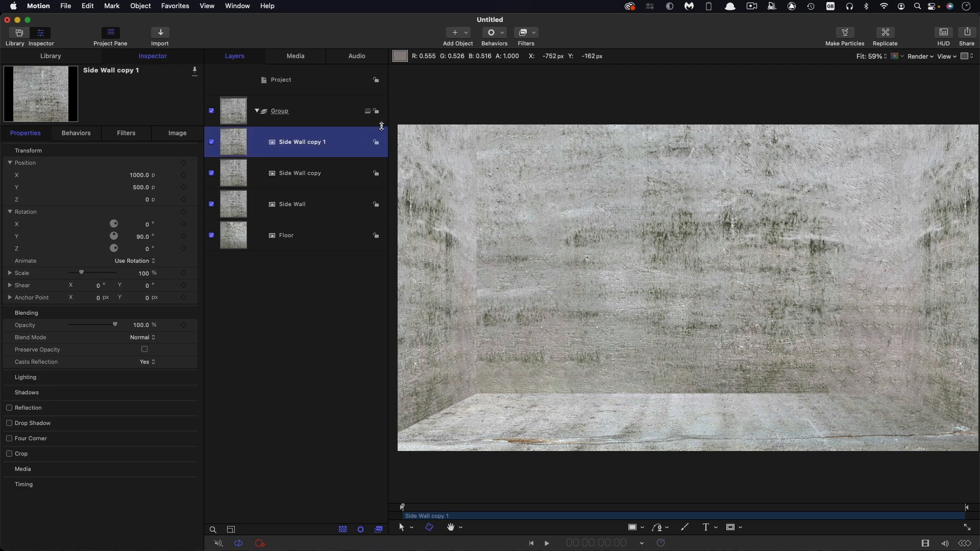
{"action": "left_click", "coordinate": [456, 32]}
{"action": "left_click", "coordinate": [479, 75]}
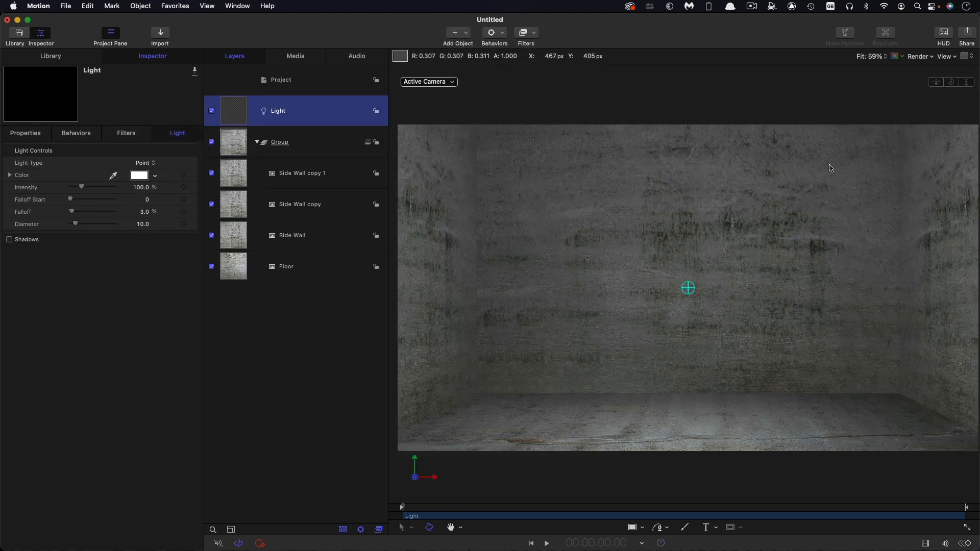
Step: Draw a square with the Rectangle tool inside the Group, around the middle of the room and reaching down to the floor
{"action": "left_click", "coordinate": [238, 145]}
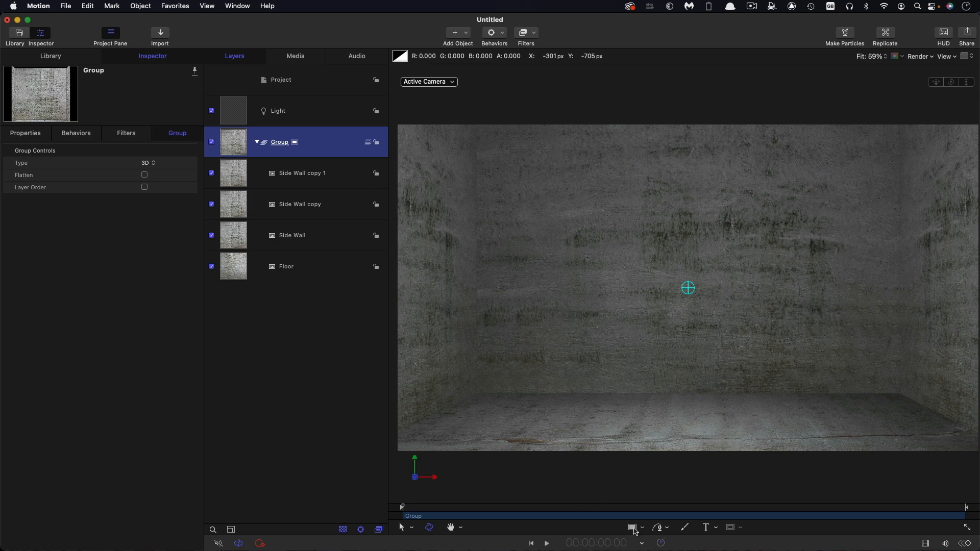
{"action": "left_click", "coordinate": [636, 529]}
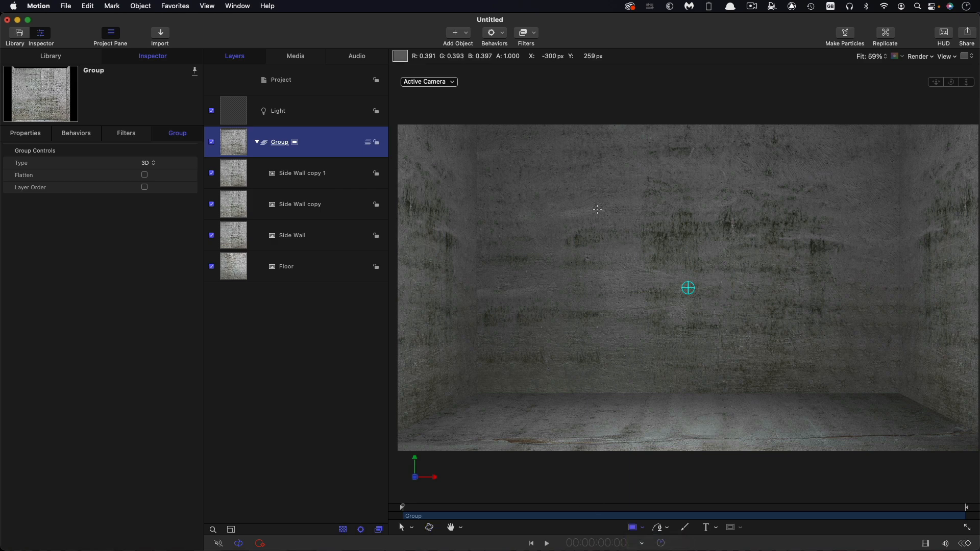
{"action": "left_click_drag", "start_coordinate": [596, 199], "coordinate": [791, 341]}
Step: Turn off the square's fill and give it a black outline with a width of 30
{"action": "left_click", "coordinate": [9, 174]}
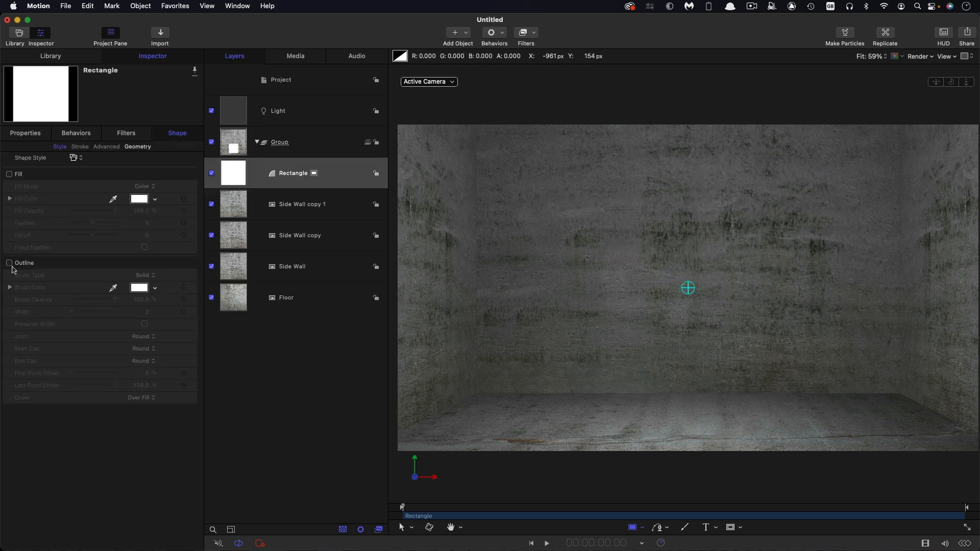
{"action": "left_click", "coordinate": [9, 263]}
{"action": "left_click", "coordinate": [141, 288]}
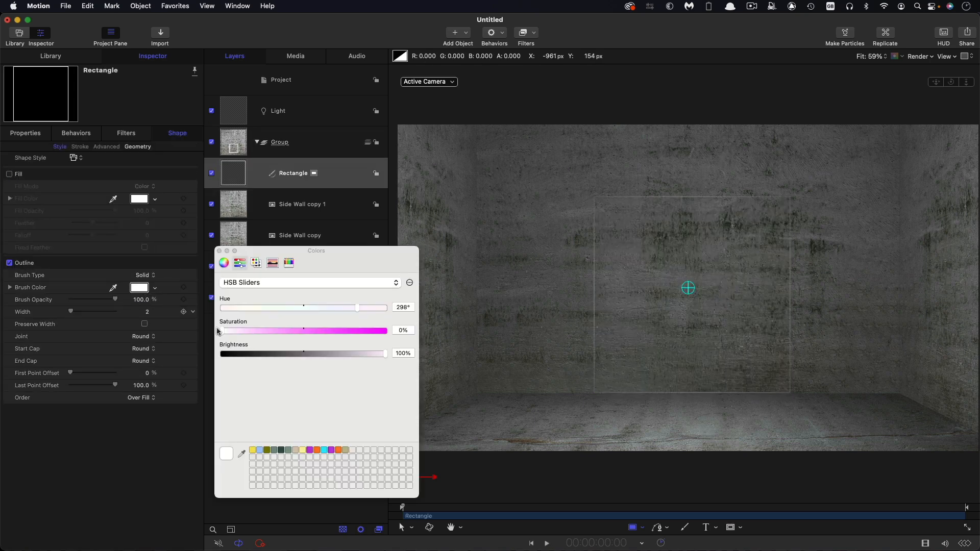
{"action": "left_click_drag", "start_coordinate": [332, 353], "coordinate": [220, 354]}
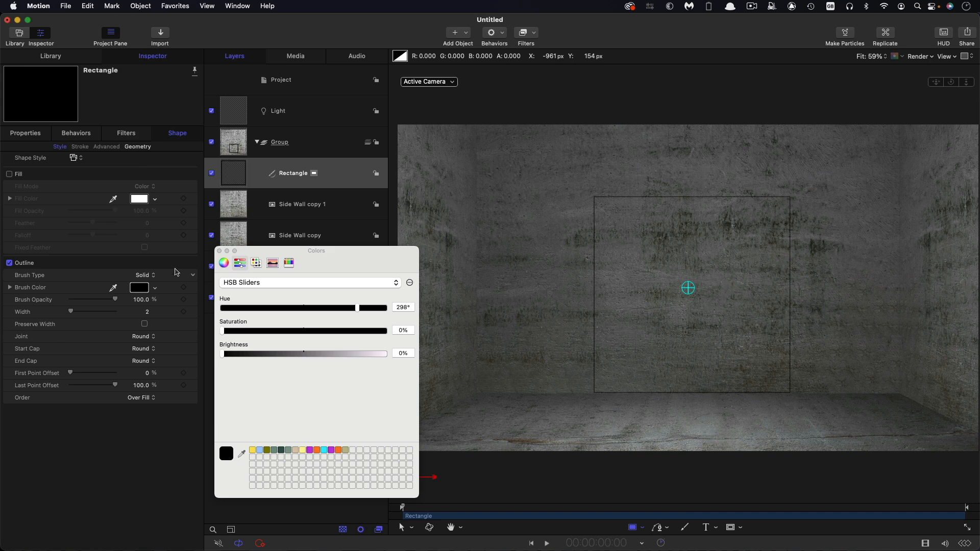
{"action": "left_click", "coordinate": [219, 251]}
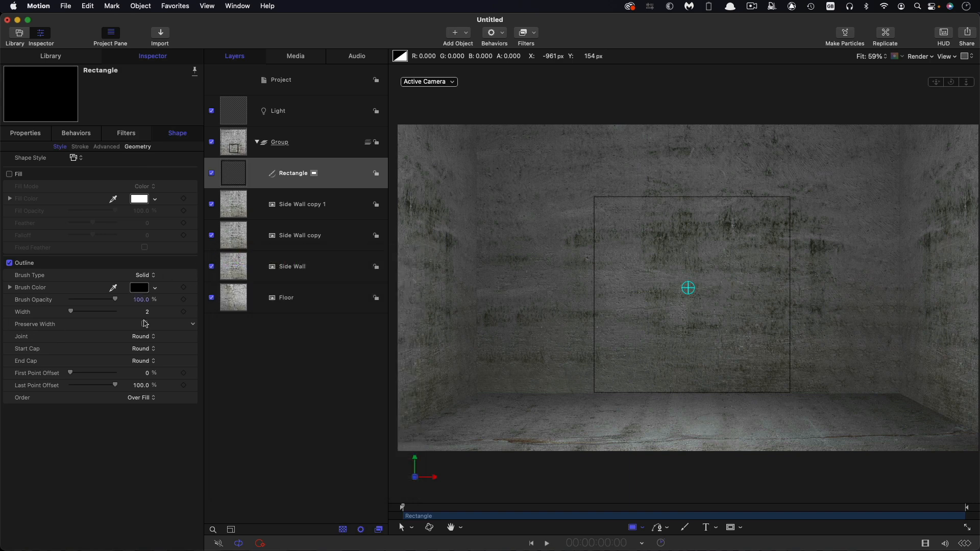
{"action": "left_click", "coordinate": [147, 312]}
{"action": "key", "text": "Return"}
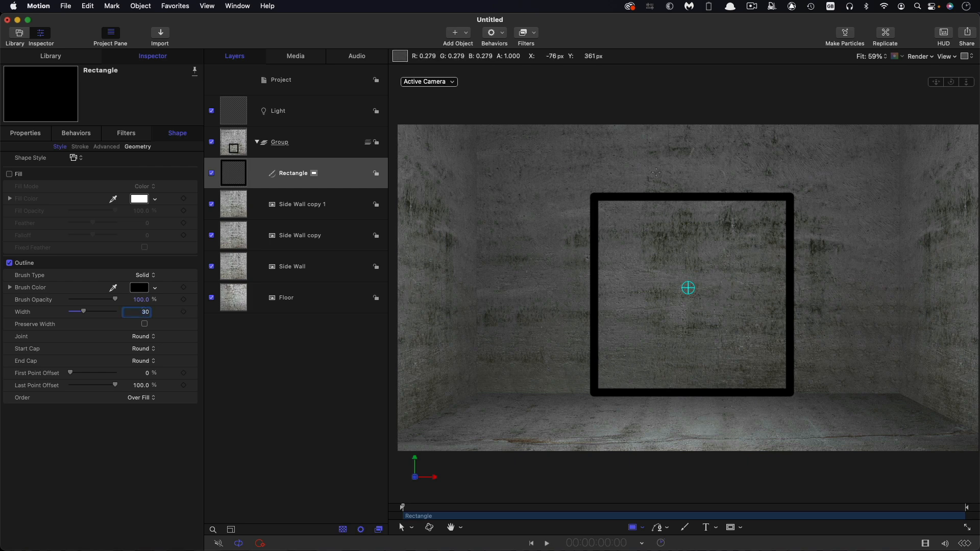
Step: Set the black-outlined rectangle's geometry size to 2000
{"action": "left_click", "coordinate": [138, 147]}
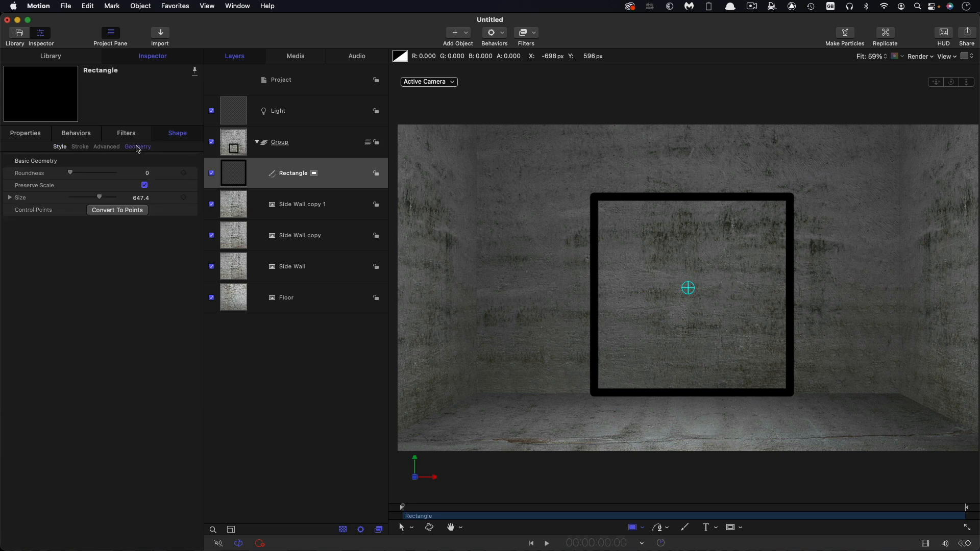
{"action": "left_click", "coordinate": [141, 199]}
{"action": "type", "text": "2000"}
{"action": "key", "text": "Return"}
Step: Reset the rectangle's position and set its Z position to -999 and its Y position to 500
{"action": "left_click", "coordinate": [22, 133]}
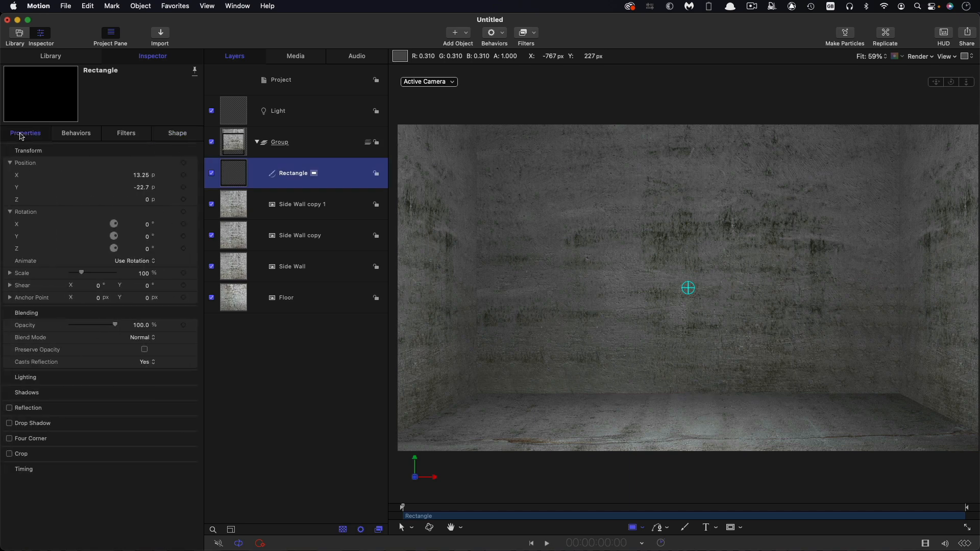
{"action": "left_click", "coordinate": [193, 163]}
{"action": "left_click", "coordinate": [138, 155]}
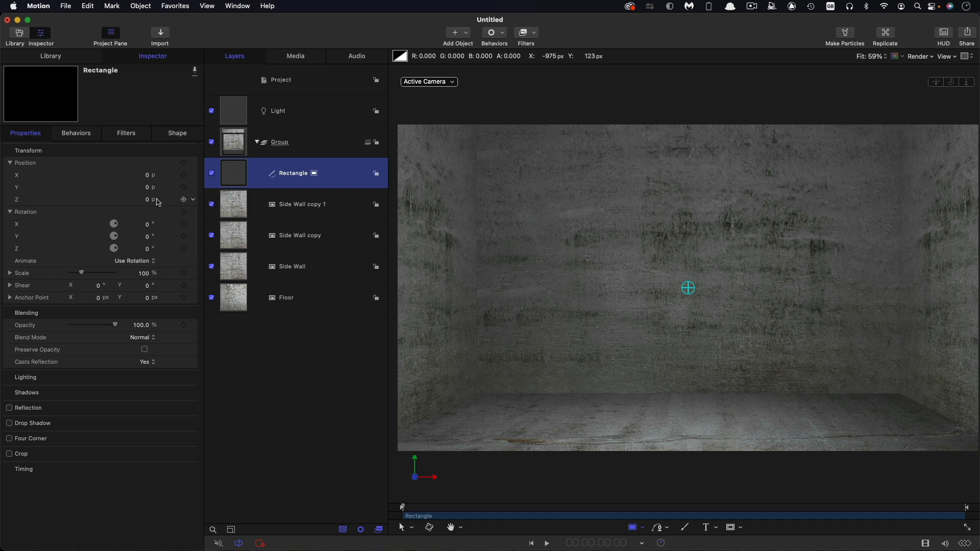
{"action": "mouse_move", "coordinate": [149, 203]}
{"action": "left_mouse_down"}
{"action": "mouse_move", "coordinate": [117, 203]}
{"action": "mouse_move", "coordinate": [147, 199]}
{"action": "left_mouse_up"}
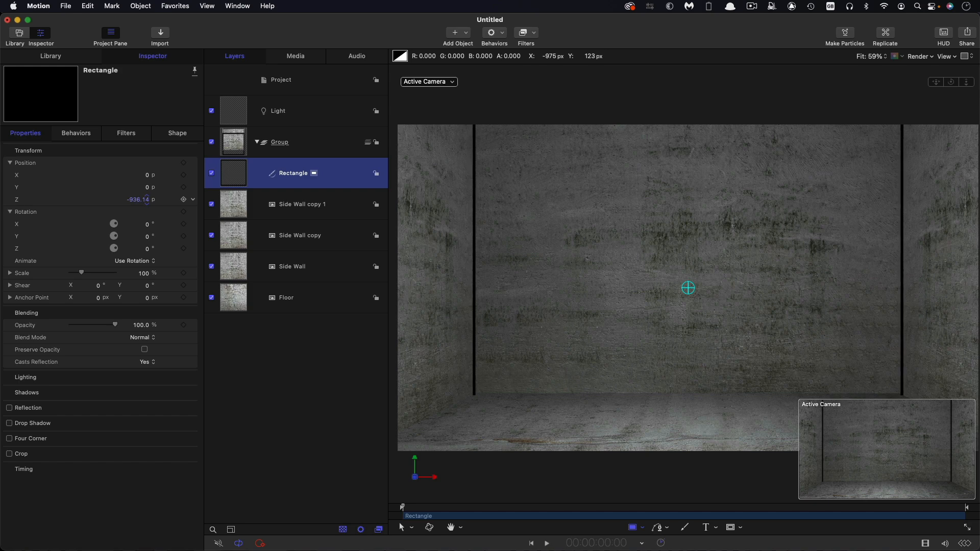
{"action": "left_click", "coordinate": [135, 199]}
{"action": "type", "text": "-999"}
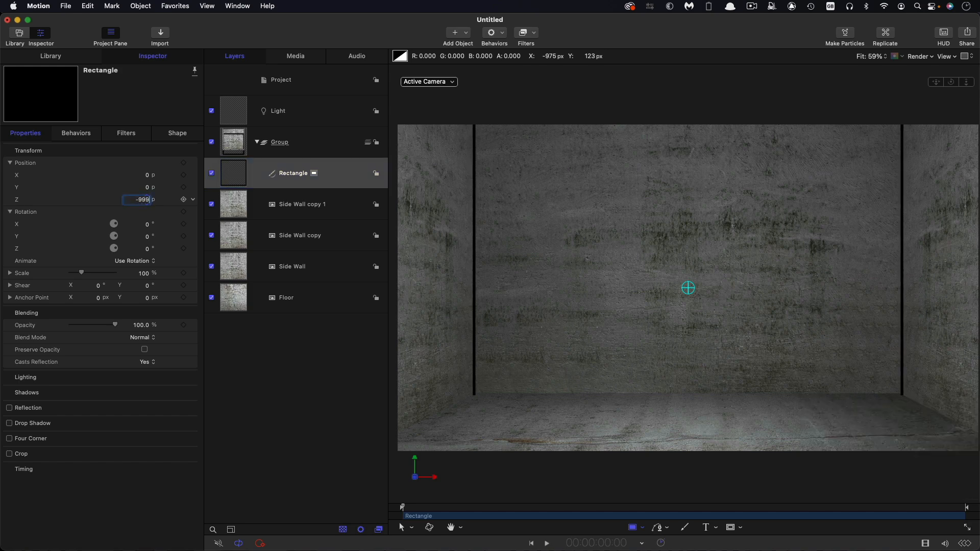
{"action": "key", "text": "Return"}
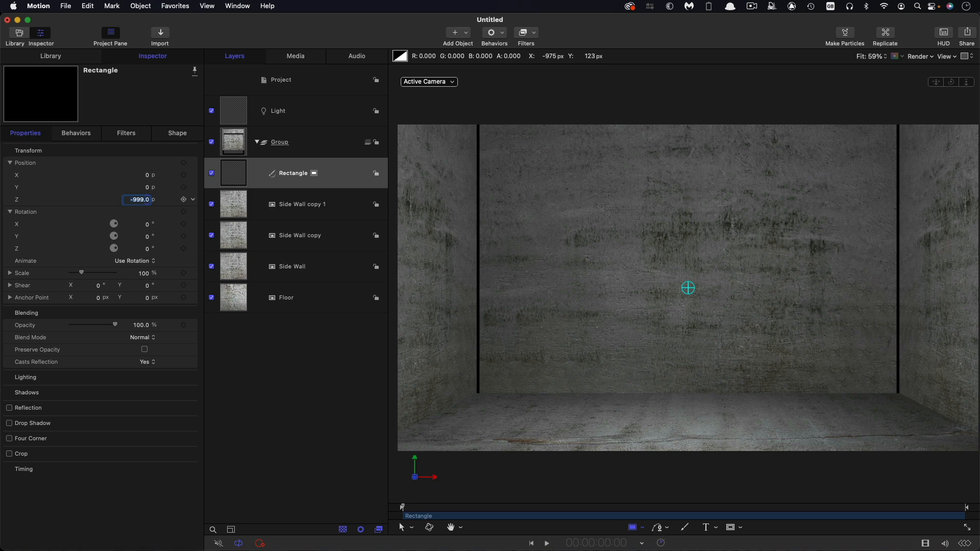
{"action": "left_click", "coordinate": [147, 188]}
{"action": "key", "text": "Return"}
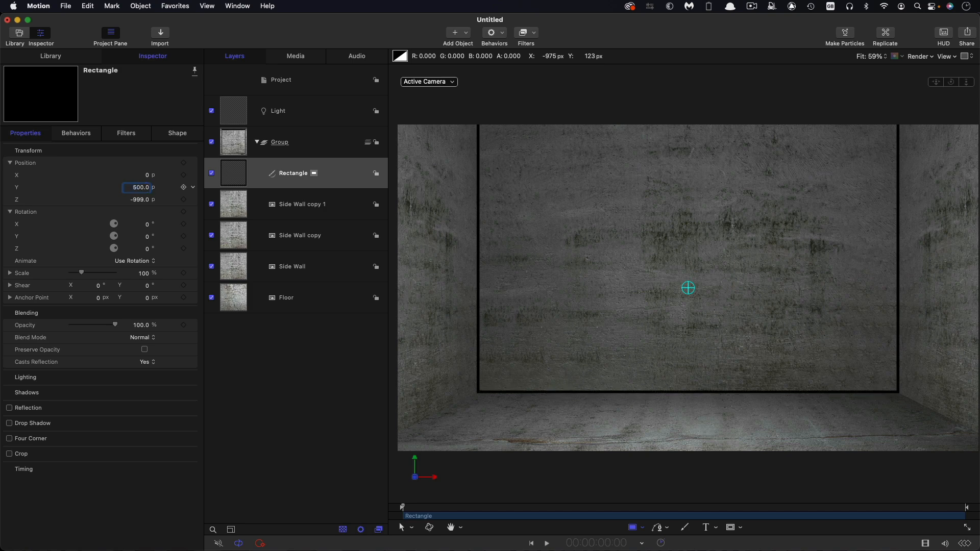
Step: Add a Gaussian Blur filter to the rectangle and set its amount to 100
{"action": "left_click", "coordinate": [239, 176]}
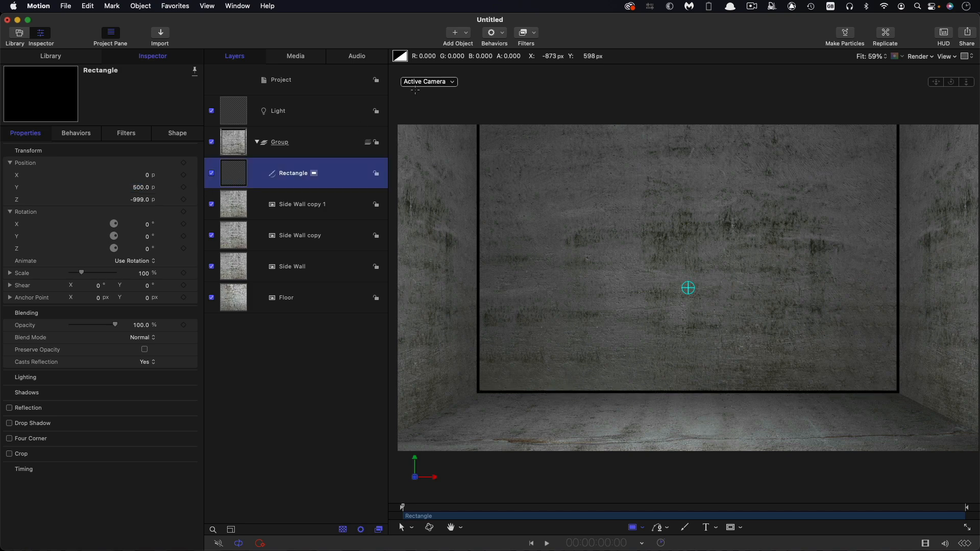
{"action": "left_click", "coordinate": [536, 33]}
{"action": "mouse_move", "coordinate": [528, 59]}
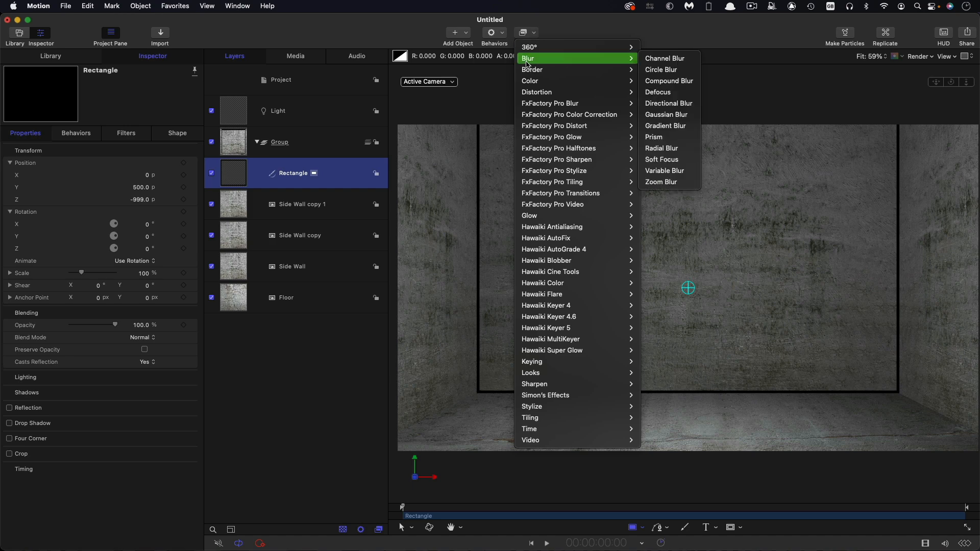
{"action": "left_click", "coordinate": [669, 115]}
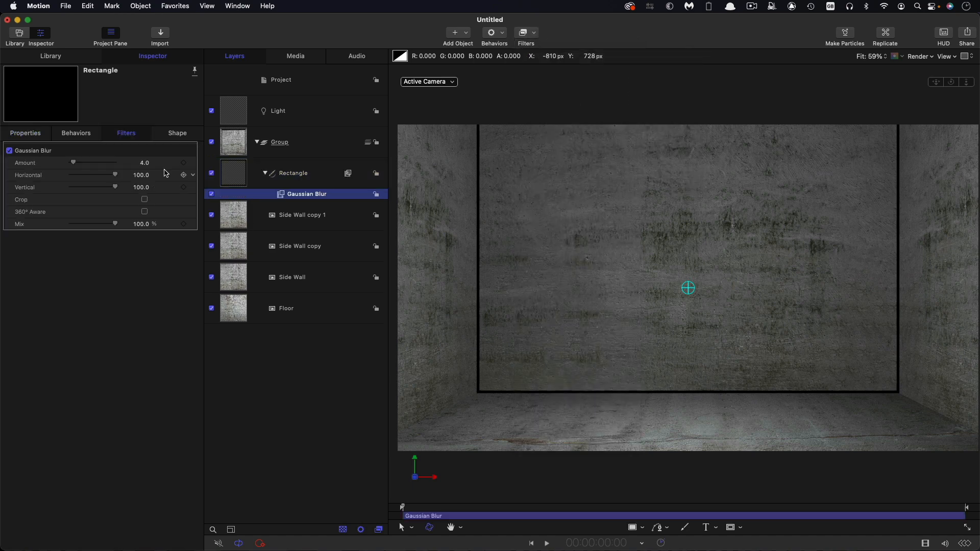
{"action": "left_click", "coordinate": [143, 163]}
{"action": "type", "text": "100"}
{"action": "key", "text": "Return"}
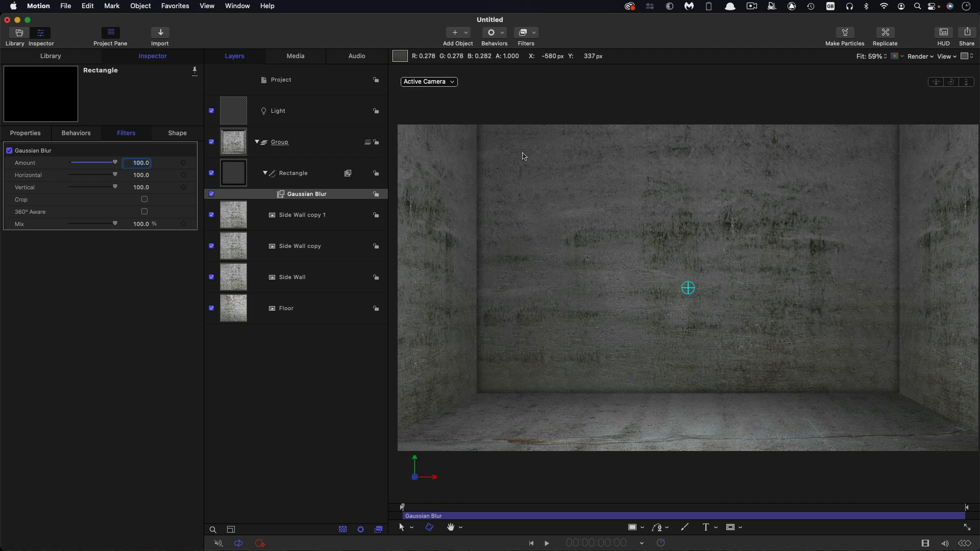
Step: Make a clone layer of the blurred rectangle and set the clone's X rotation to -90°
{"action": "left_click", "coordinate": [229, 170]}
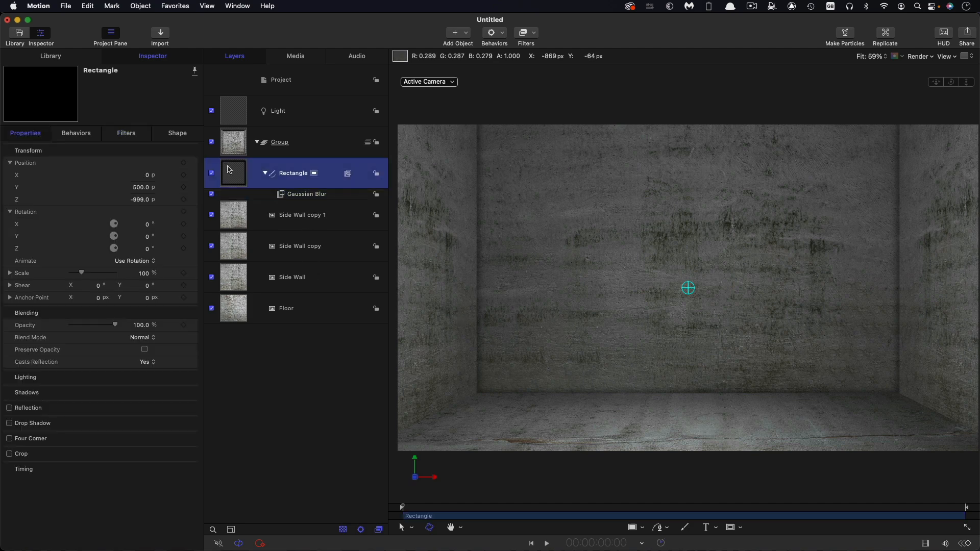
{"action": "right_click", "coordinate": [230, 170]}
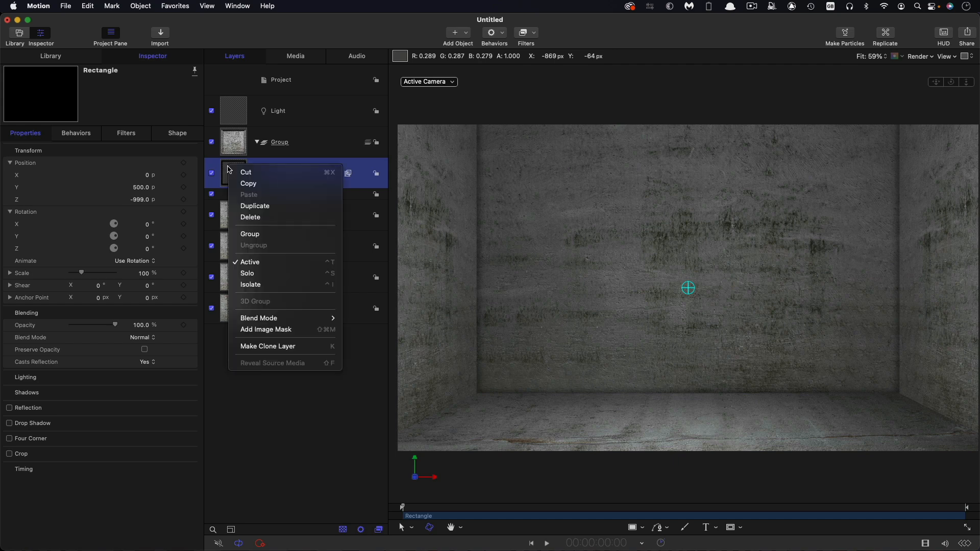
{"action": "left_click", "coordinate": [386, 189]}
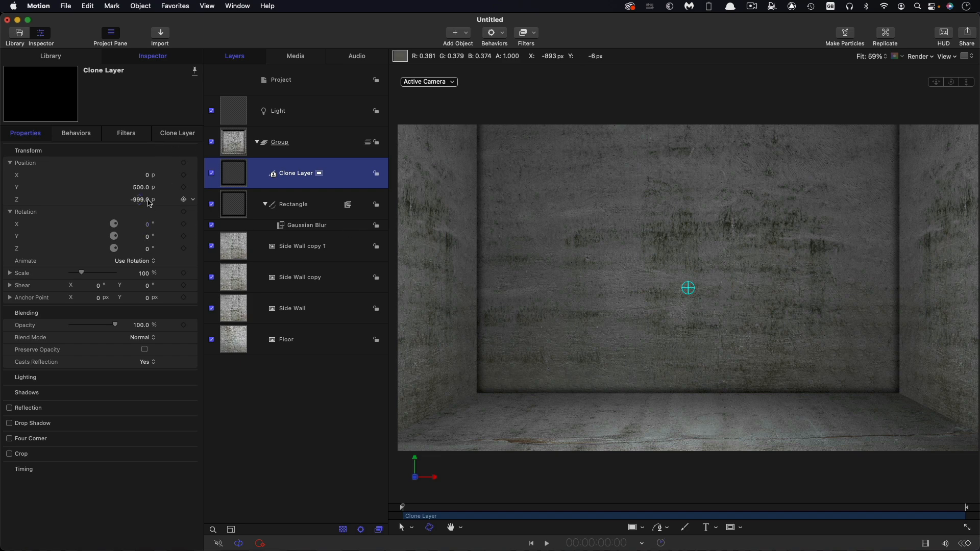
{"action": "left_click", "coordinate": [148, 225]}
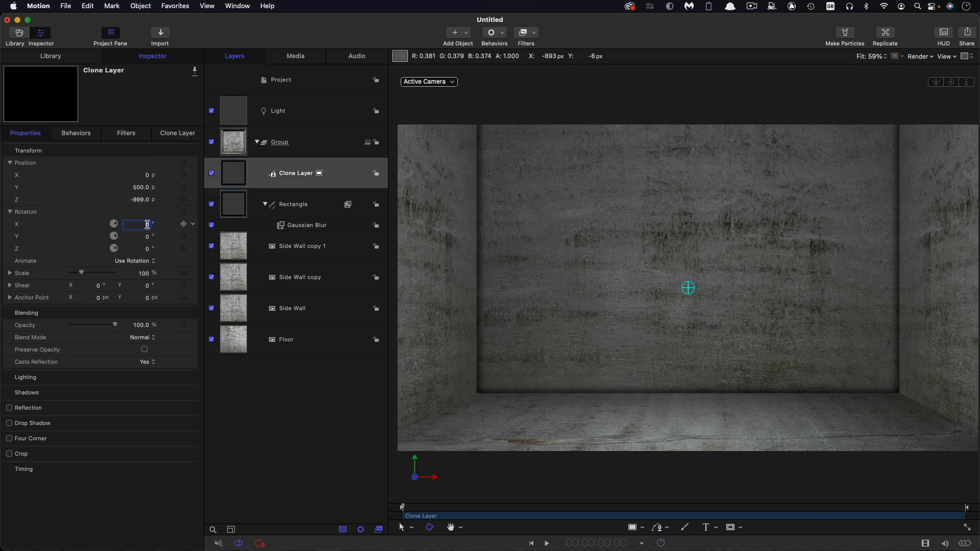
{"action": "key", "text": "Return"}
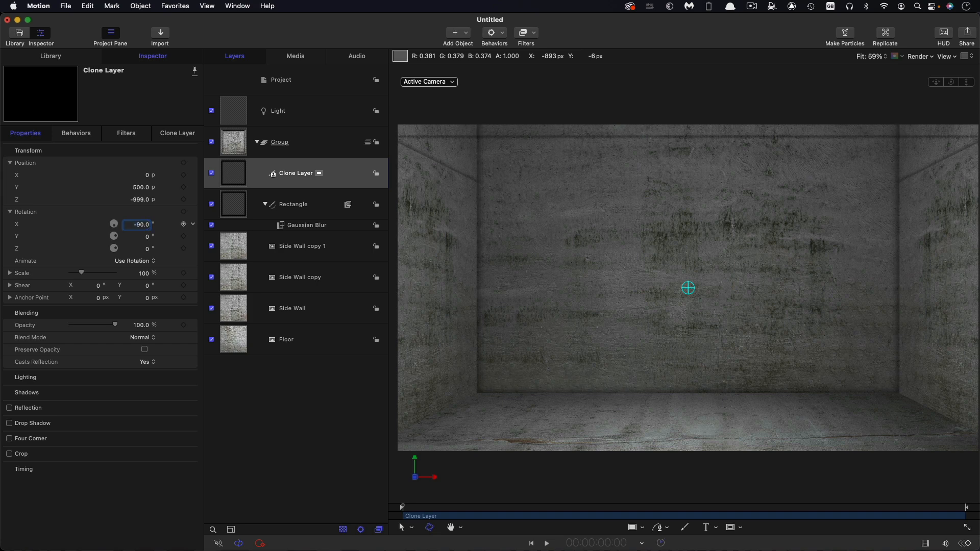
Step: Set the clone layer's Y position to -499 and its Z position to 0 so it frames the floor
{"action": "left_click", "coordinate": [141, 187]}
{"action": "type", "text": "-499"}
{"action": "key", "text": "Return"}
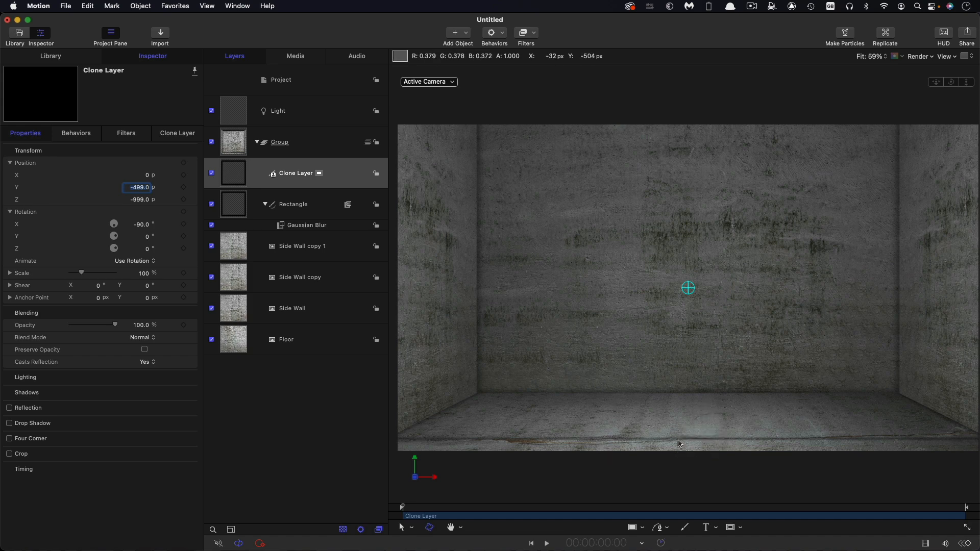
{"action": "left_click", "coordinate": [142, 202]}
{"action": "type", "text": "0"}
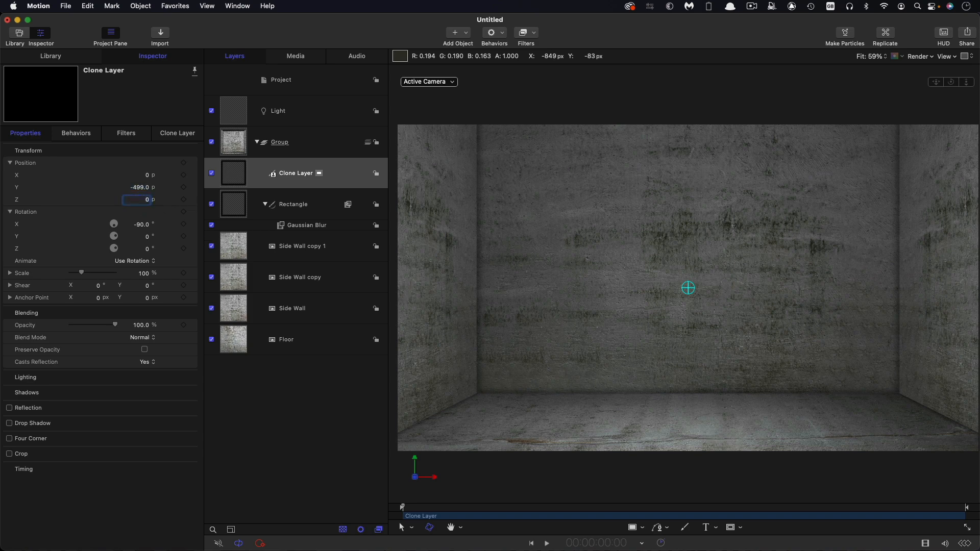
{"action": "key", "text": "Return"}
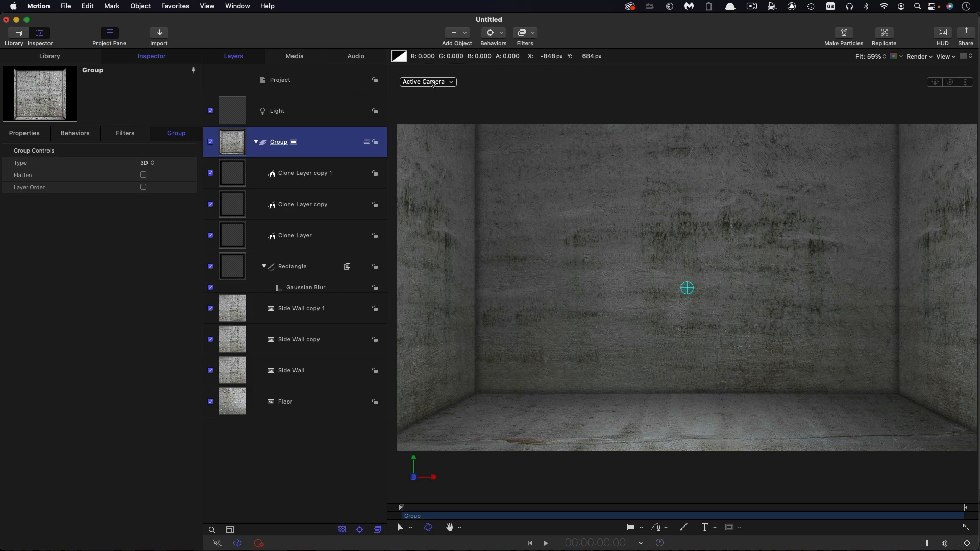
Step: Compare the room's corner shading in Perspective view by hiding the rectangle and its three clone layers and turning them back on
{"action": "left_click", "coordinate": [431, 82]}
{"action": "left_click", "coordinate": [444, 102]}
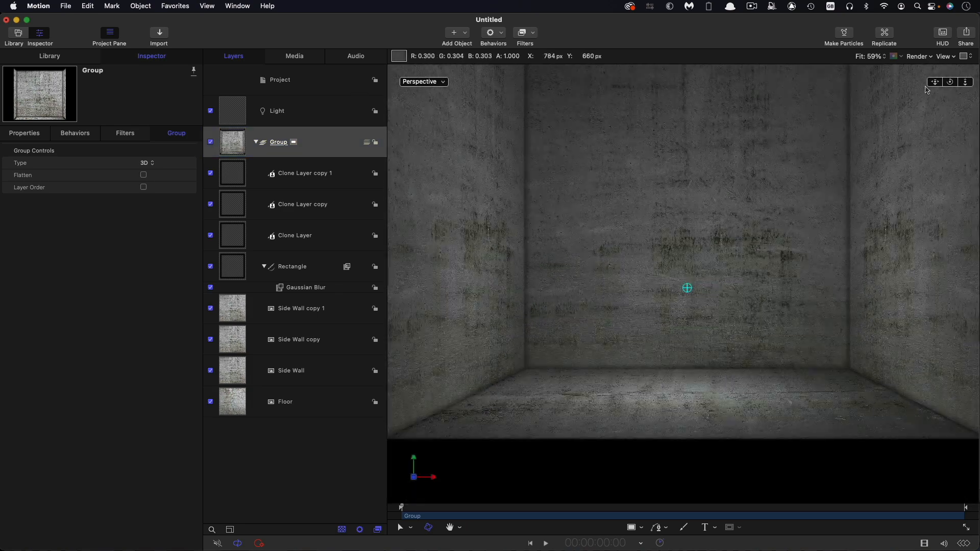
{"action": "mouse_move", "coordinate": [950, 82]}
{"action": "left_mouse_down"}
{"action": "mouse_move", "coordinate": [908, 84]}
{"action": "mouse_move", "coordinate": [926, 71]}
{"action": "mouse_move", "coordinate": [965, 89]}
{"action": "left_mouse_up"}
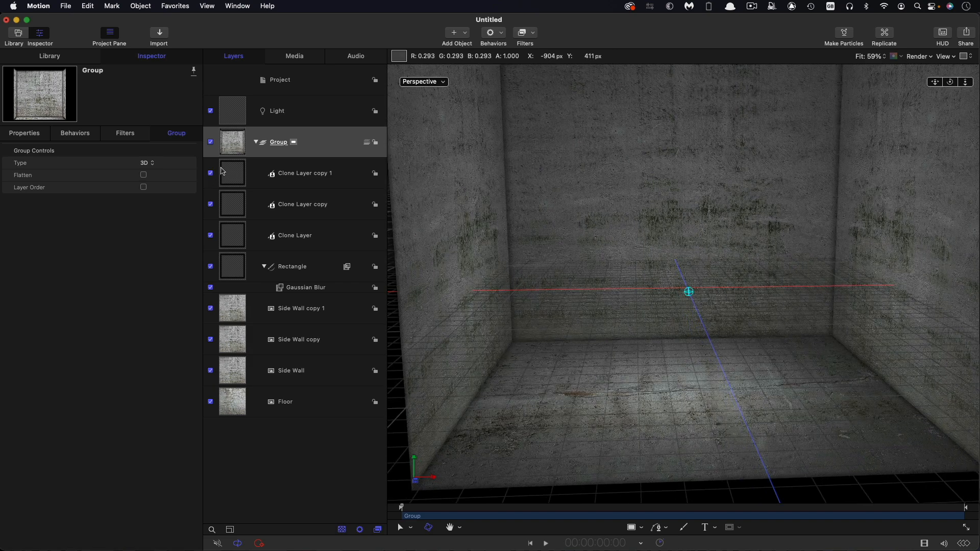
{"action": "left_click", "coordinate": [227, 172]}
{"action": "left_click", "coordinate": [231, 272], "text": "shift"}
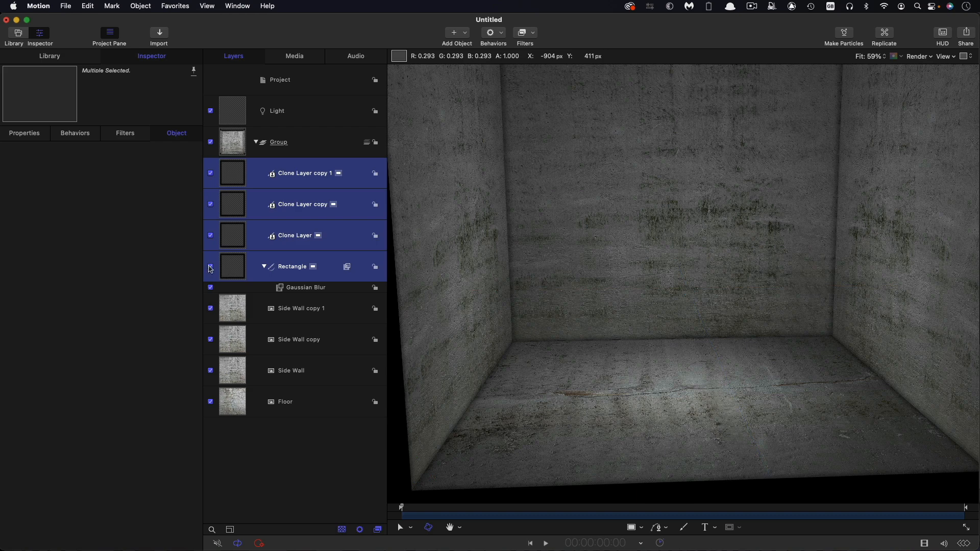
{"action": "left_click", "coordinate": [210, 267]}
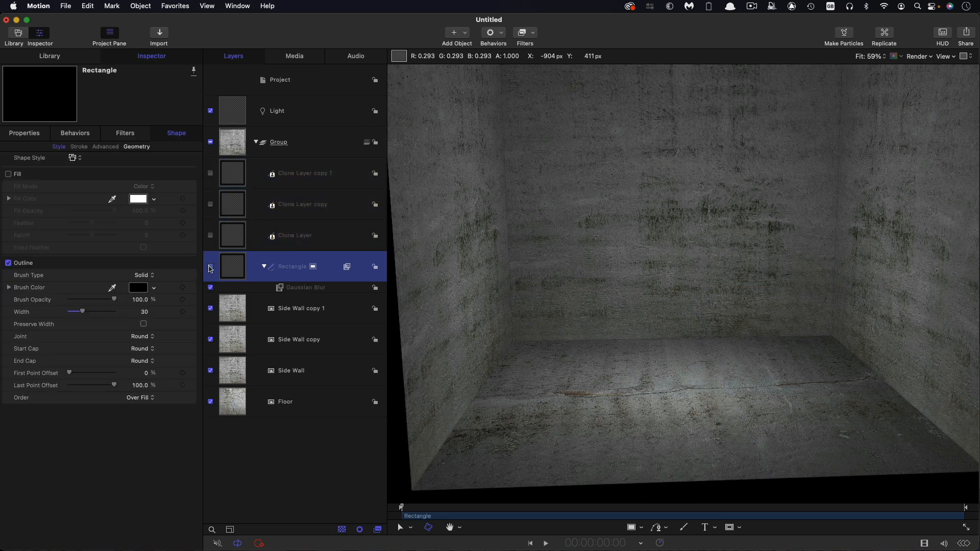
{"action": "left_click", "coordinate": [211, 267]}
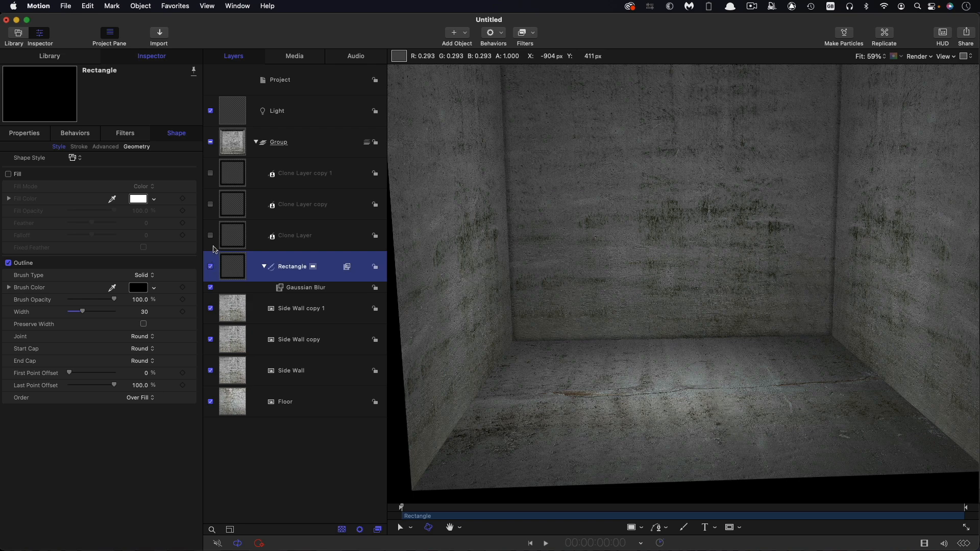
{"action": "left_click", "coordinate": [210, 235]}
{"action": "left_click", "coordinate": [210, 205]}
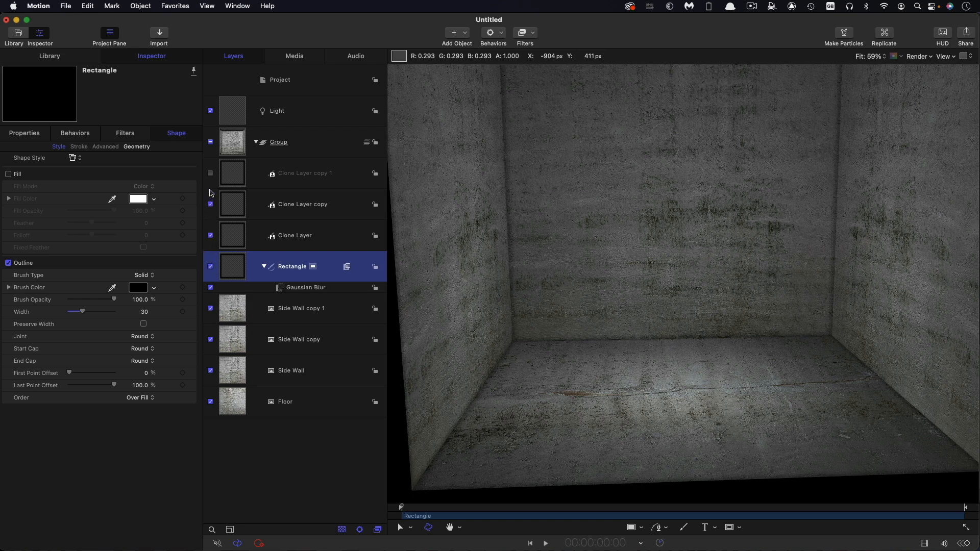
{"action": "left_click", "coordinate": [211, 173]}
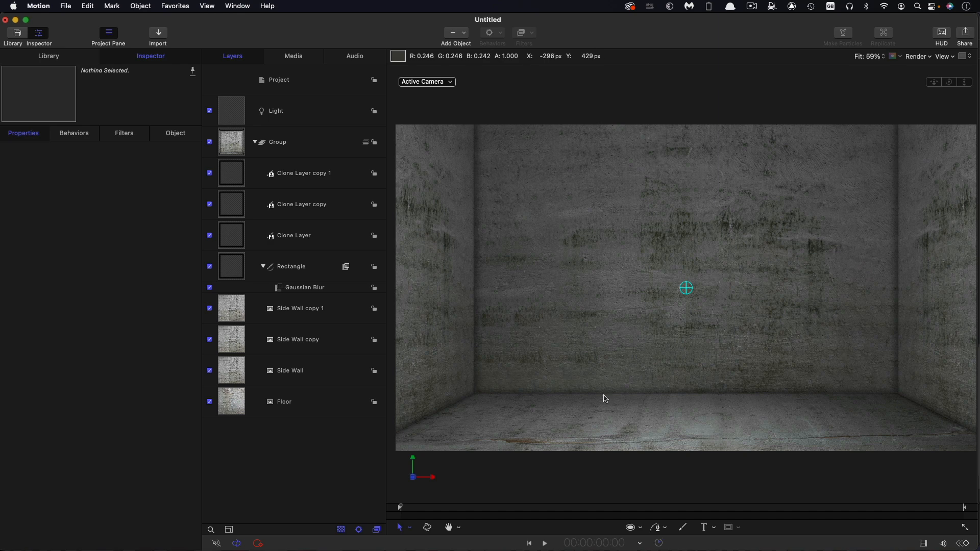
Step: Draw an open, wavy four-point Bezier curve rising from lower left to upper right across the back wall and reset its position
{"action": "left_click", "coordinate": [656, 529]}
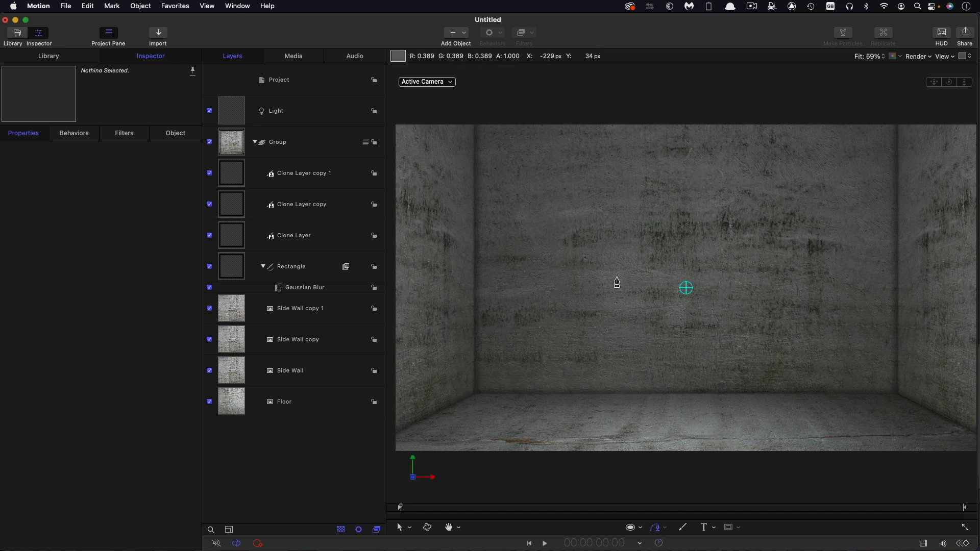
{"action": "left_click", "coordinate": [510, 376]}
{"action": "left_click_drag", "start_coordinate": [608, 225], "coordinate": [648, 252]}
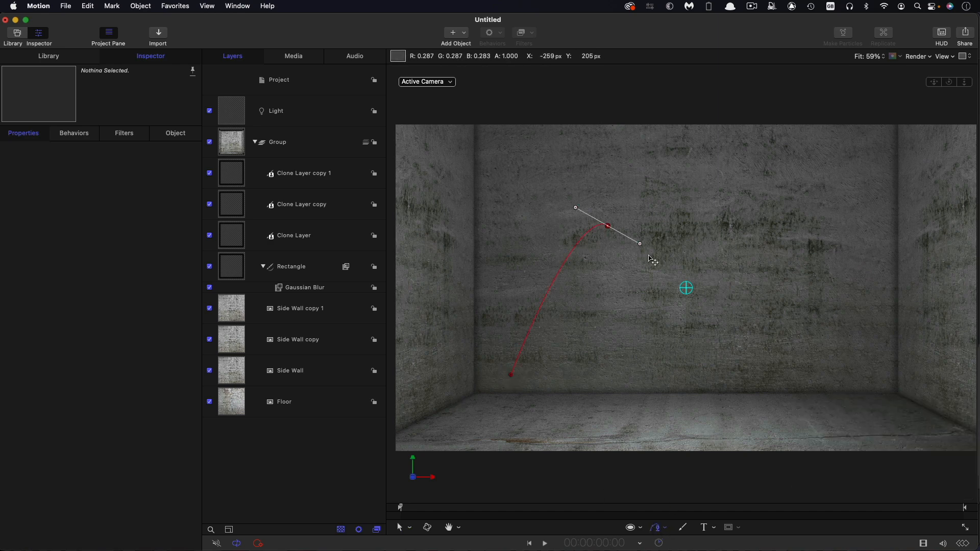
{"action": "left_click_drag", "start_coordinate": [779, 250], "coordinate": [804, 209]}
{"action": "left_click_drag", "start_coordinate": [873, 171], "coordinate": [888, 201]}
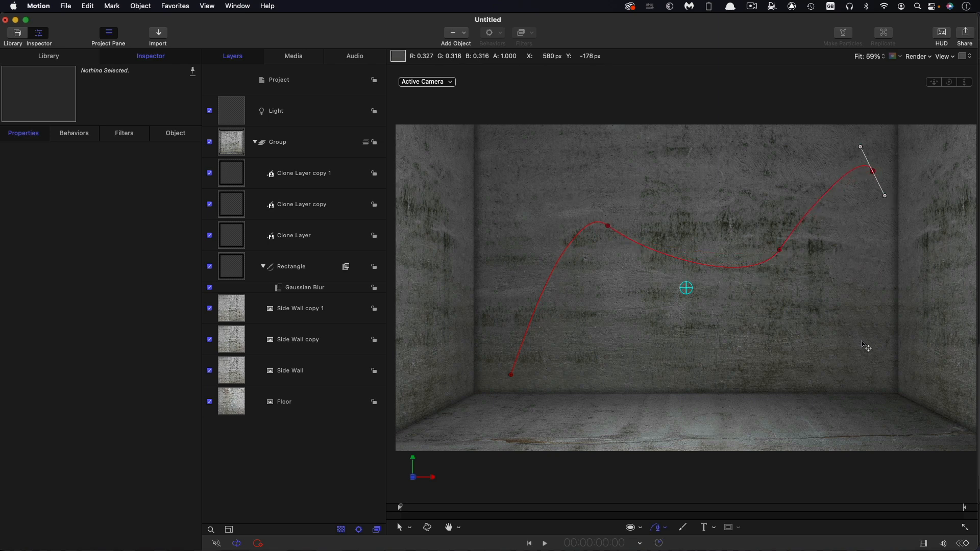
{"action": "key", "text": "Return"}
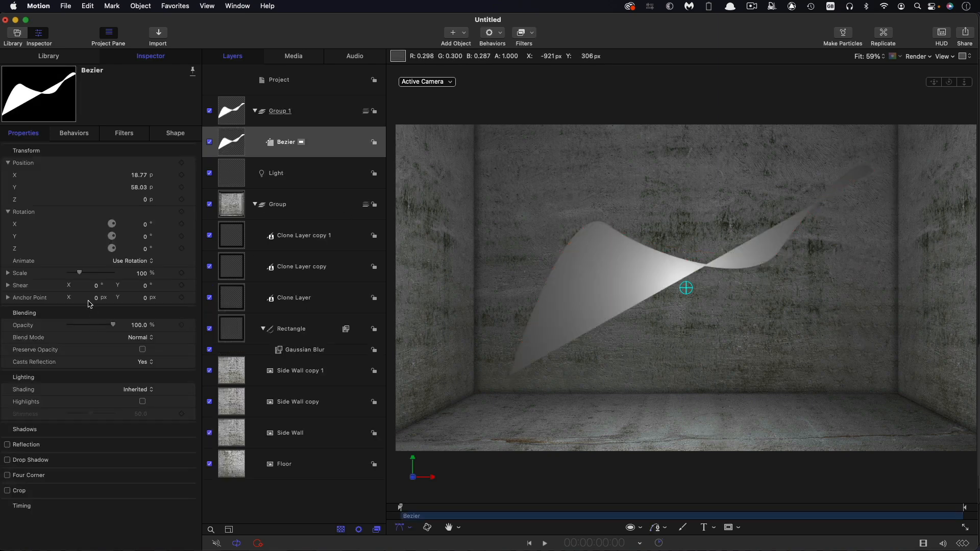
{"action": "right_click", "coordinate": [117, 155]}
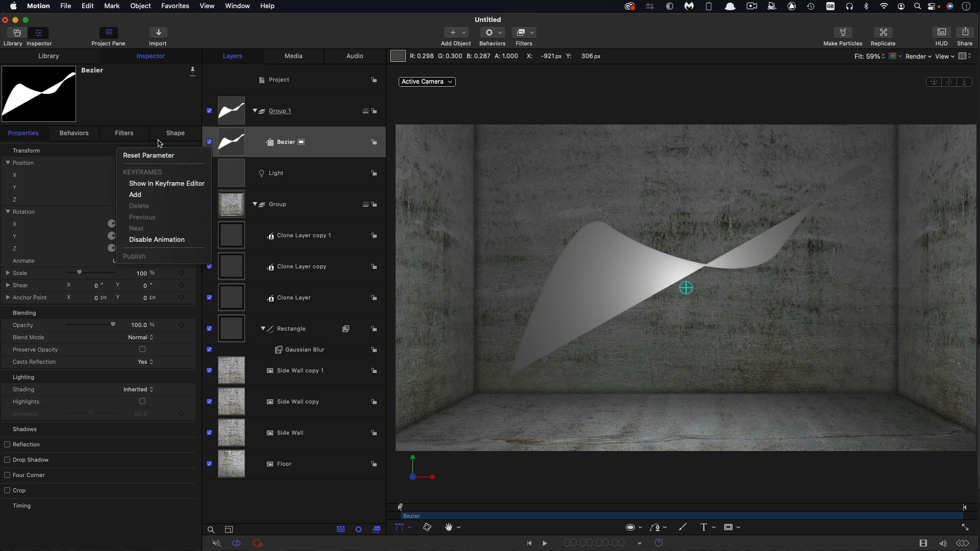
{"action": "left_click", "coordinate": [129, 156]}
Step: Turn off the Bezier curve's fill and increase its outline width to make a thick white line
{"action": "left_click", "coordinate": [171, 134]}
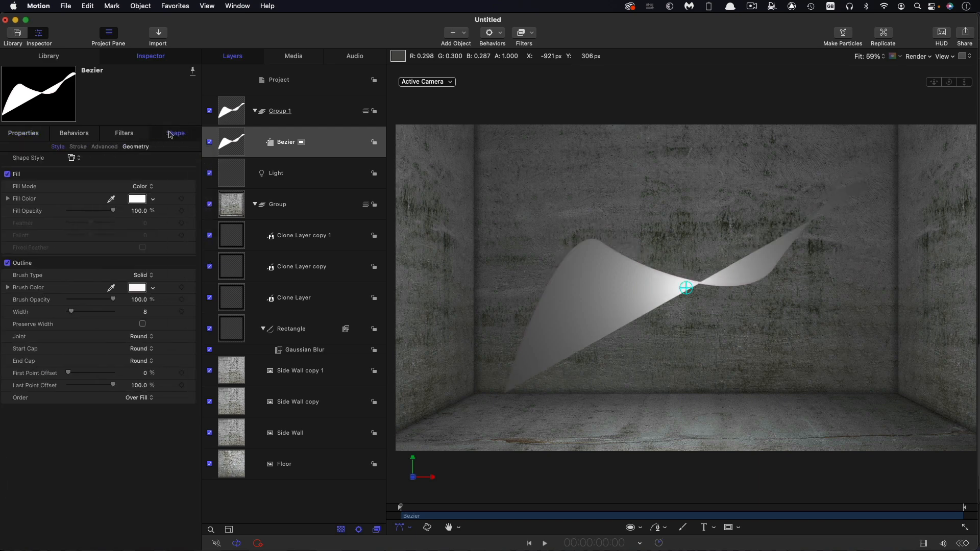
{"action": "left_click", "coordinate": [7, 174]}
{"action": "mouse_move", "coordinate": [145, 313]}
{"action": "left_mouse_down"}
{"action": "mouse_move", "coordinate": [144, 289]}
{"action": "mouse_move", "coordinate": [144, 304]}
{"action": "left_mouse_up"}
Step: Turn off the Bezier curve's lighting shading and set its Y rotation to 90°
{"action": "left_click", "coordinate": [24, 133]}
{"action": "left_click", "coordinate": [139, 389]}
{"action": "left_click", "coordinate": [137, 413]}
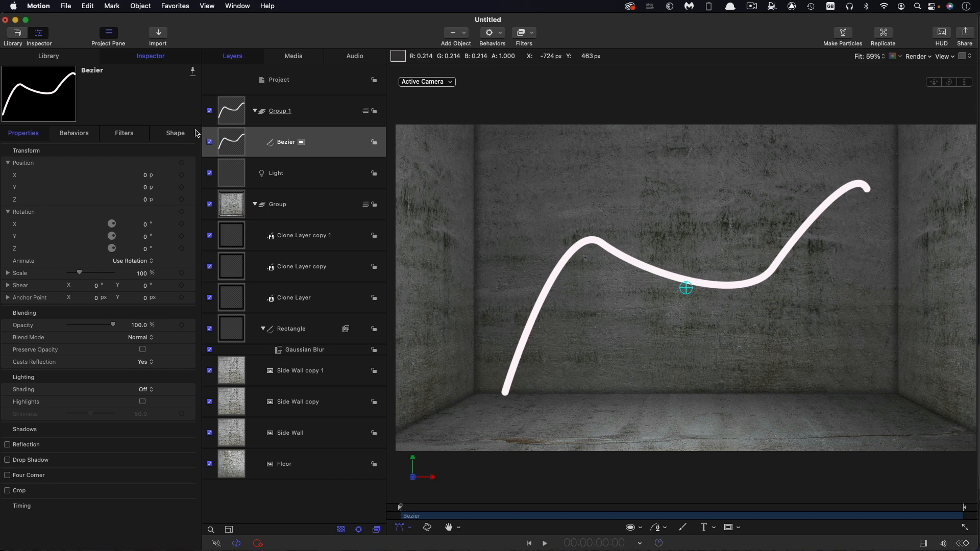
{"action": "left_click", "coordinate": [145, 237]}
{"action": "key", "text": "Return"}
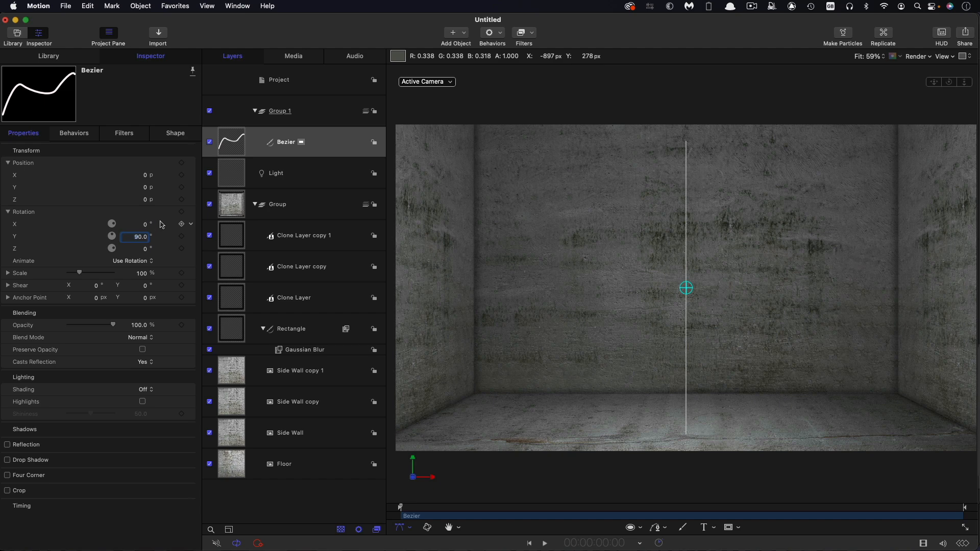
{"action": "left_click", "coordinate": [235, 142]}
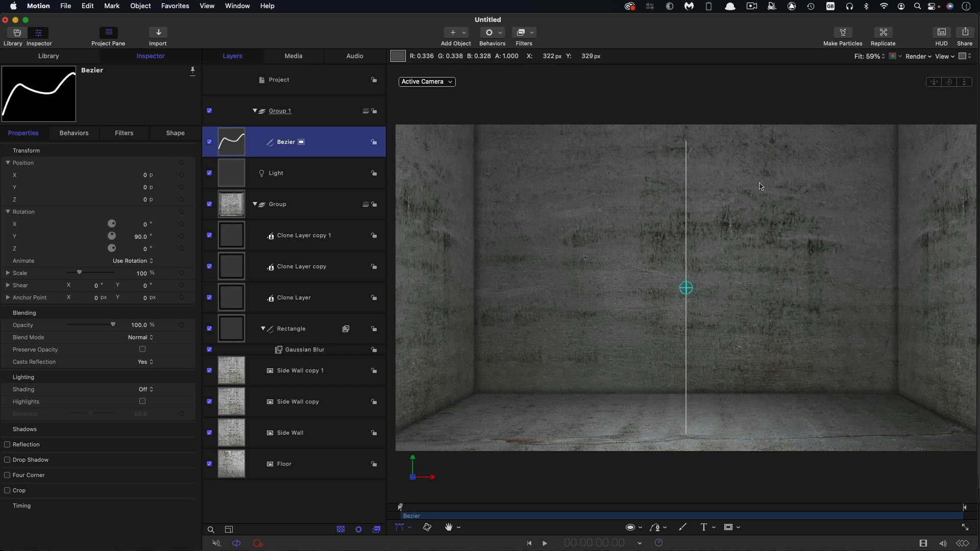
Step: Delete the Bezier curve from Group 1
{"action": "right_click", "coordinate": [228, 142]}
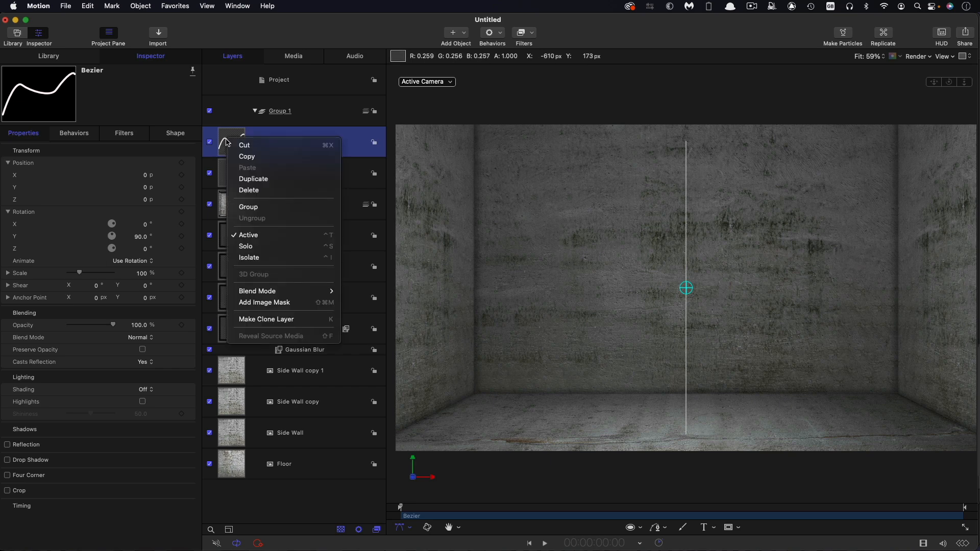
{"action": "left_click", "coordinate": [315, 122]}
{"action": "key", "text": "Delete"}
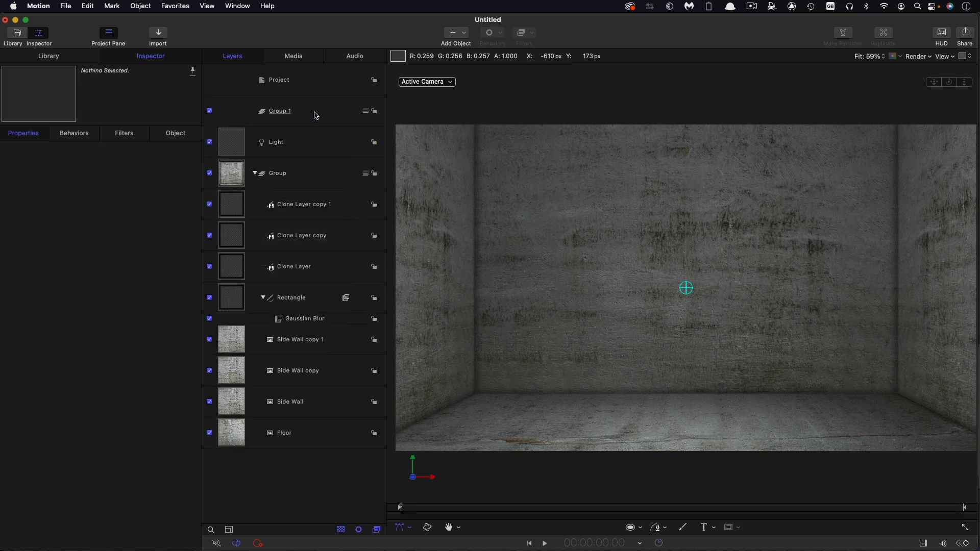
Step: Draw a small circle with a radius of about 8.6 in Group 1 on the back wall and reset its transform
{"action": "left_click", "coordinate": [315, 115]}
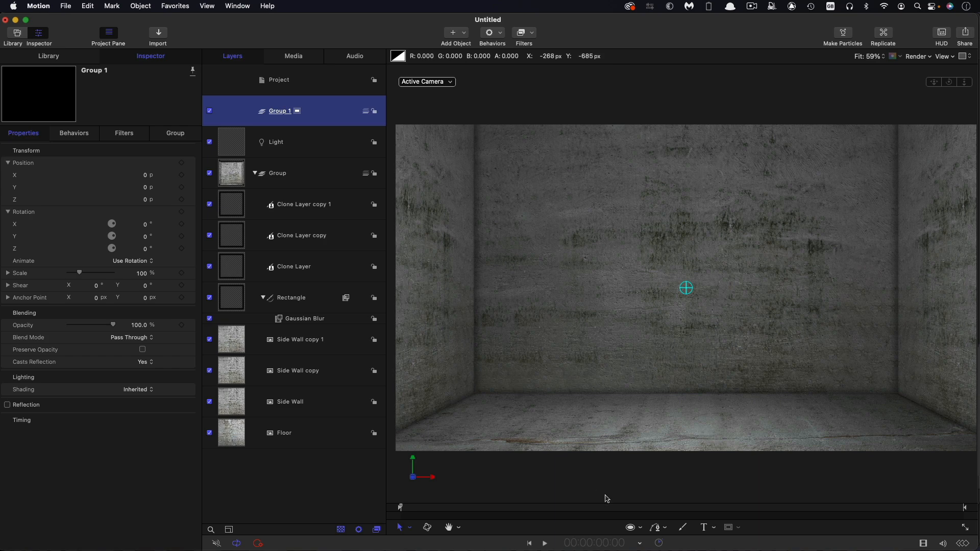
{"action": "left_click", "coordinate": [635, 531]}
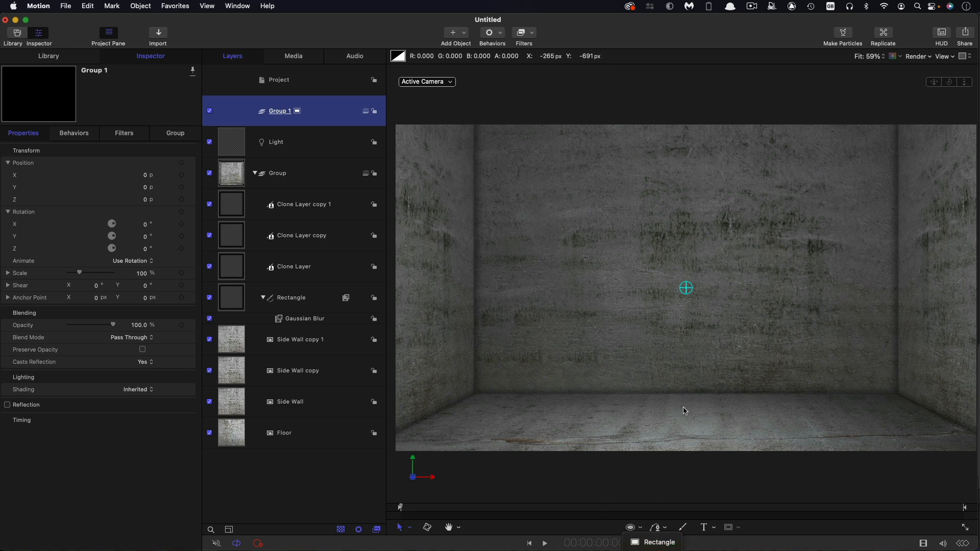
{"action": "left_click_drag", "start_coordinate": [649, 261], "coordinate": [650, 265]}
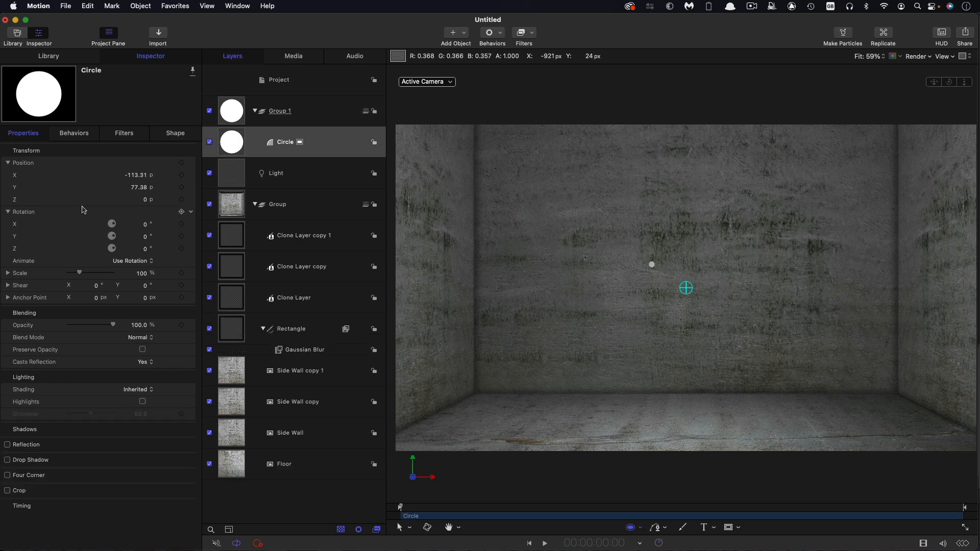
{"action": "right_click", "coordinate": [79, 152]}
{"action": "left_click", "coordinate": [81, 156]}
Step: Set the circle's radius to 15 and its fill feather to -10
{"action": "left_click", "coordinate": [181, 134]}
{"action": "left_click", "coordinate": [136, 146]}
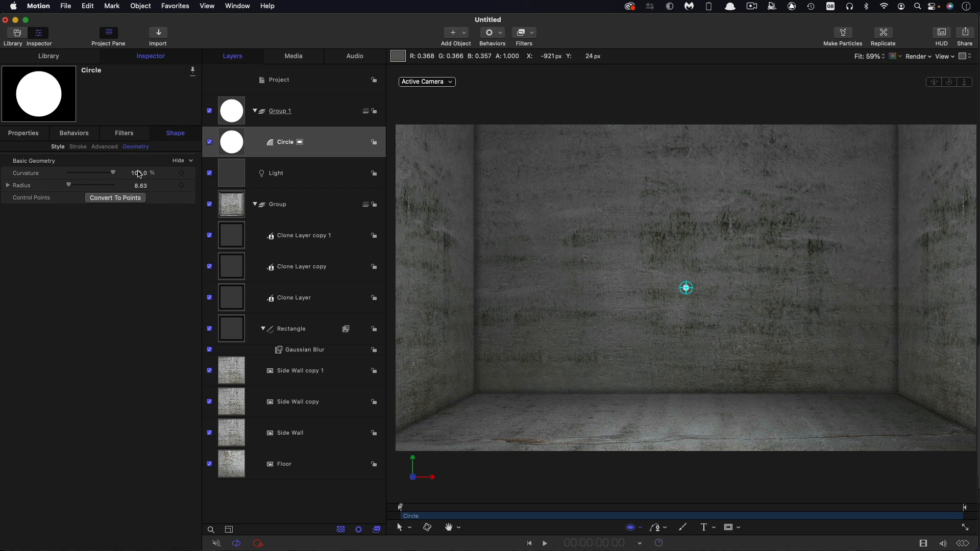
{"action": "left_click", "coordinate": [139, 186]}
{"action": "type", "text": "15"}
{"action": "key", "text": "Return"}
{"action": "left_click", "coordinate": [58, 147]}
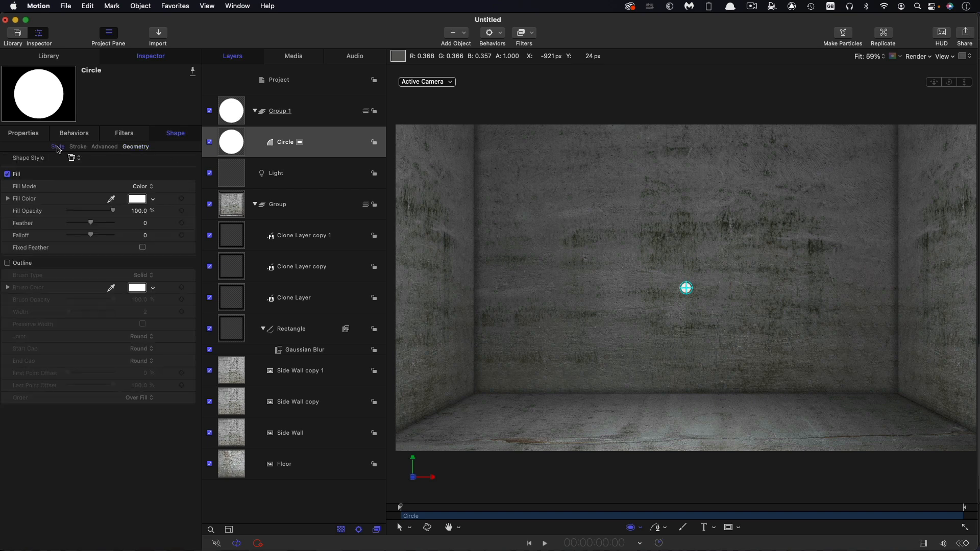
{"action": "left_click", "coordinate": [145, 223]}
{"action": "type", "text": "-10"}
{"action": "key", "text": "Return"}
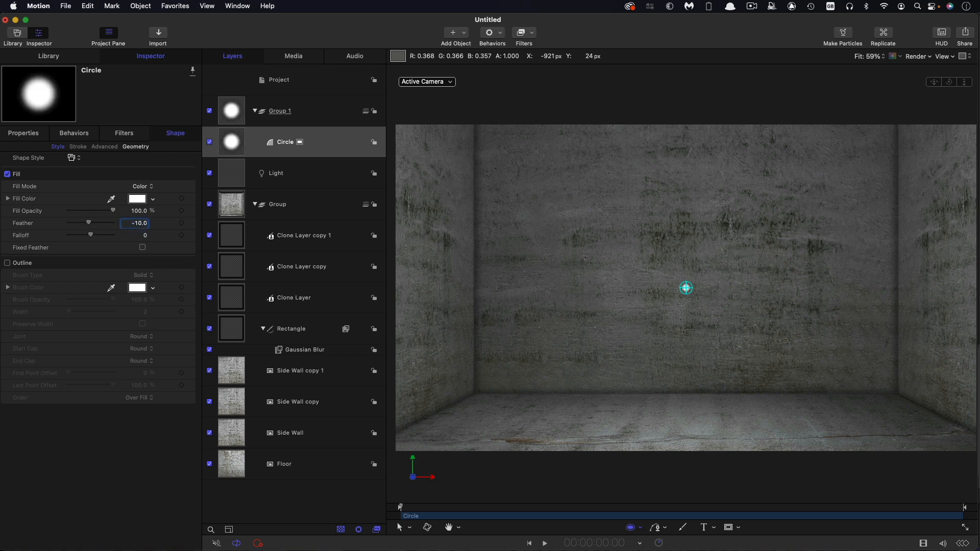
Step: Make particles from the circle and move the playhead to about 4:09 to spread them out
{"action": "left_click", "coordinate": [232, 145]}
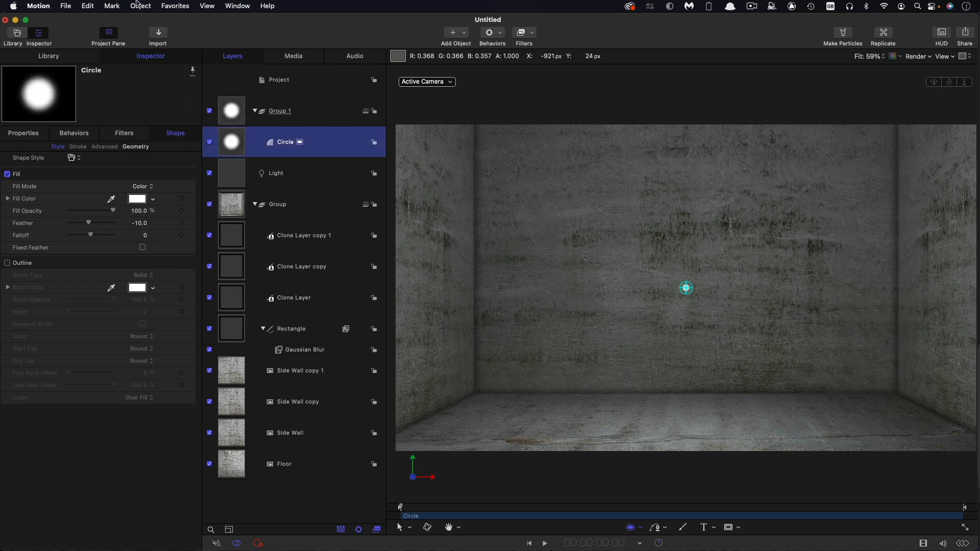
{"action": "left_click", "coordinate": [139, 5]}
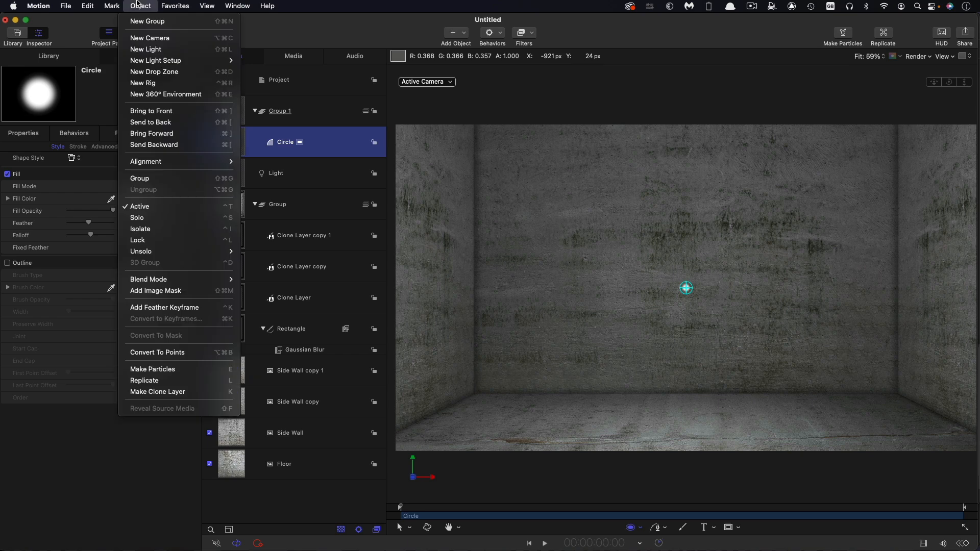
{"action": "left_click", "coordinate": [193, 369]}
{"action": "left_click_drag", "start_coordinate": [470, 508], "coordinate": [516, 508]}
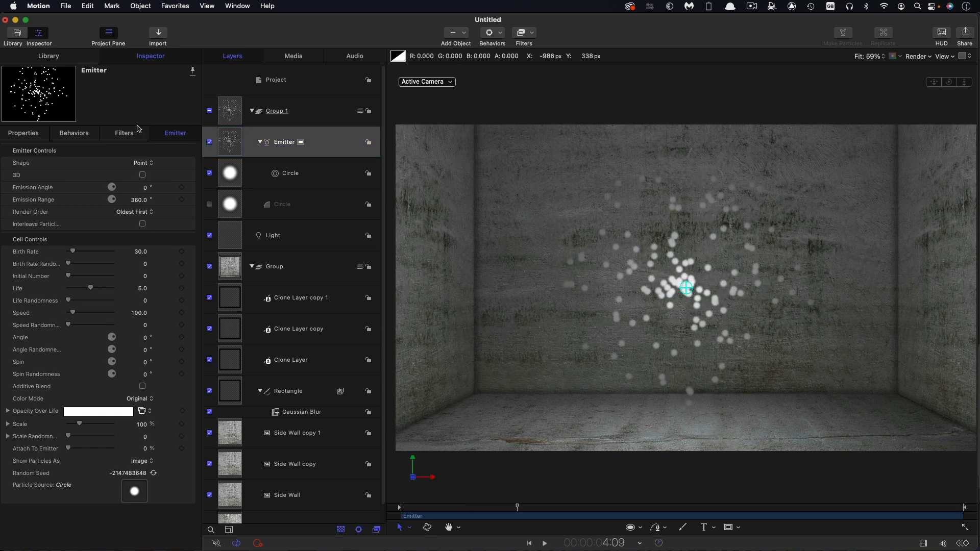
Step: Turn off lighting shading for the particle emitter
{"action": "left_click", "coordinate": [28, 134]}
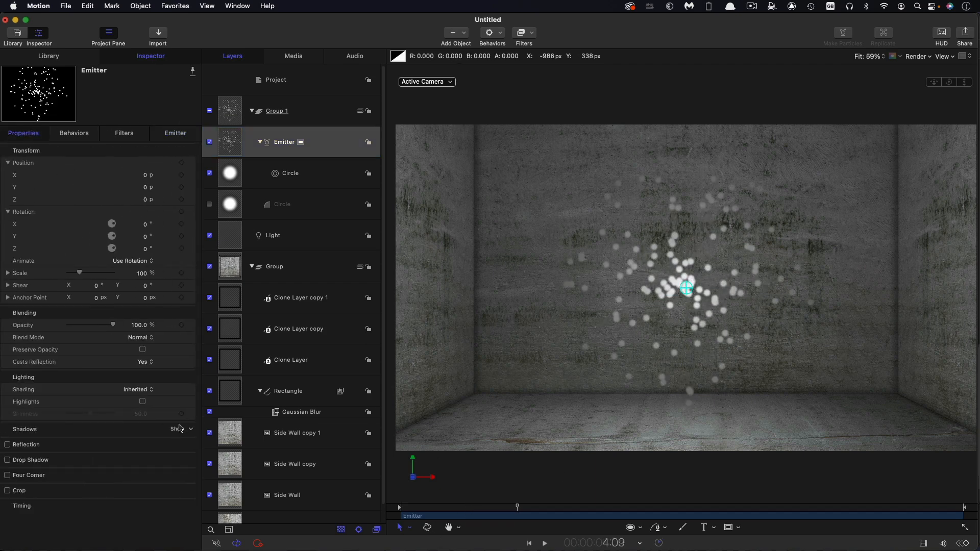
{"action": "left_click", "coordinate": [141, 391]}
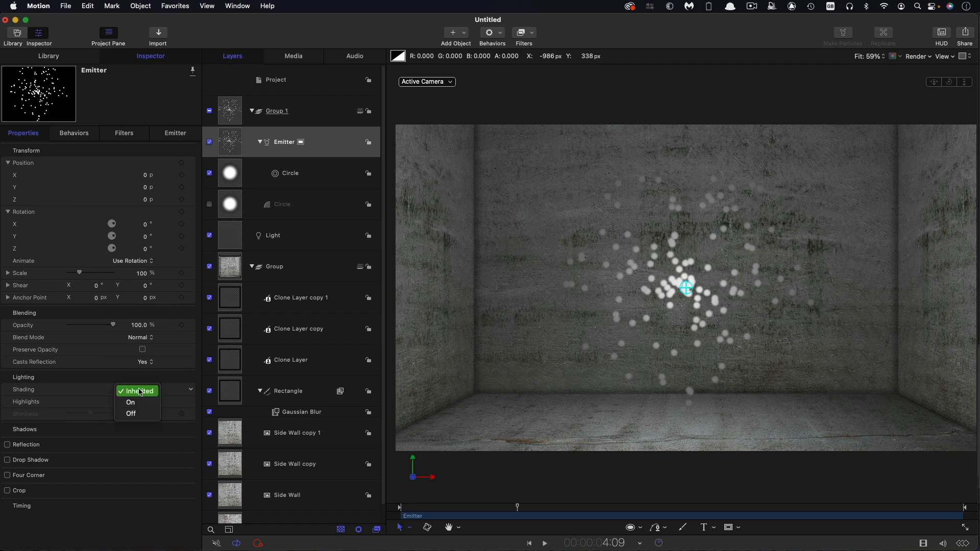
{"action": "left_click", "coordinate": [137, 414]}
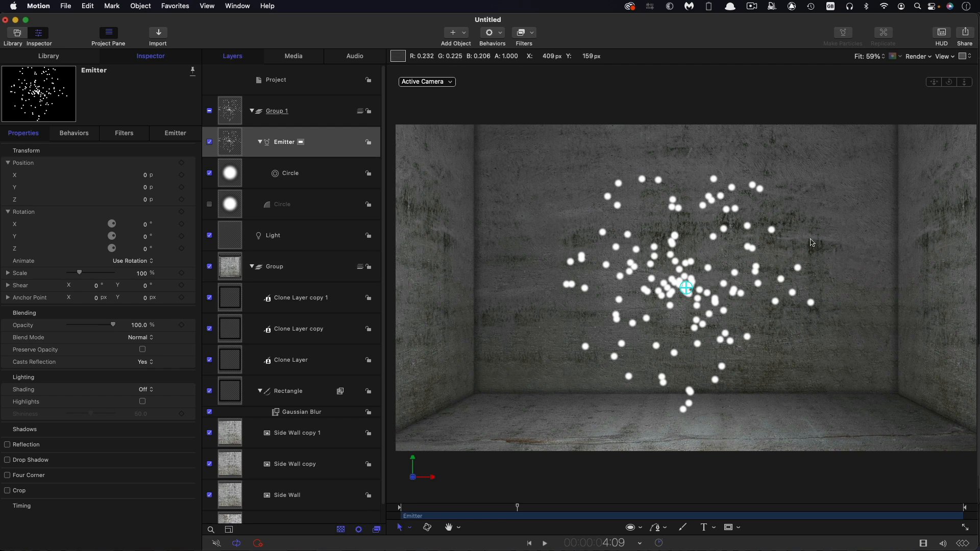
Step: Make the particle emitter 3D and set its birth rate to 120
{"action": "left_click", "coordinate": [187, 134]}
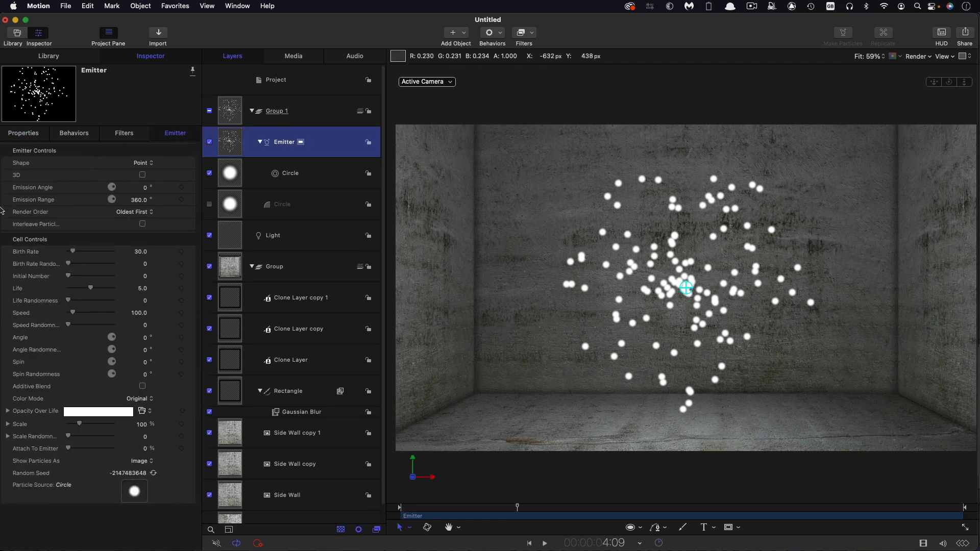
{"action": "left_click", "coordinate": [142, 175]}
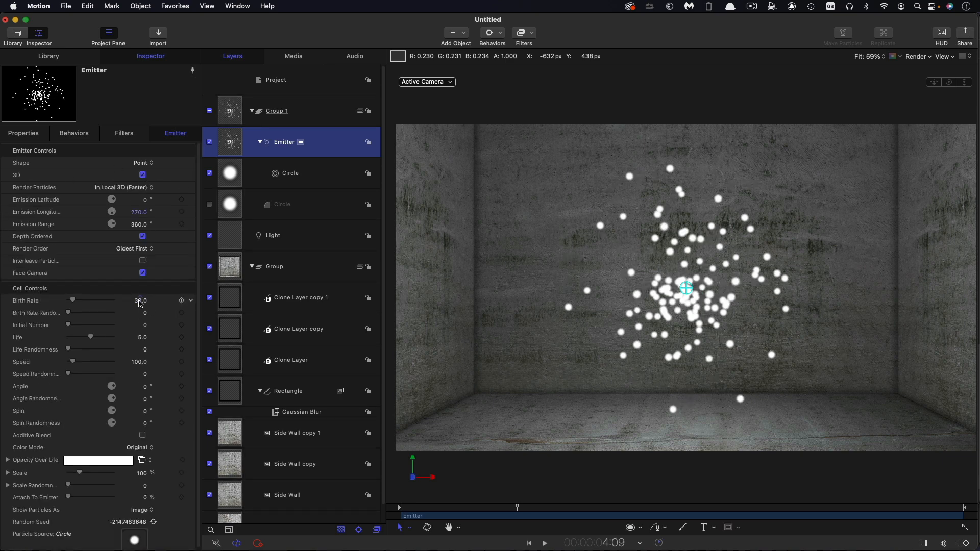
{"action": "left_click", "coordinate": [140, 301]}
{"action": "type", "text": "120"}
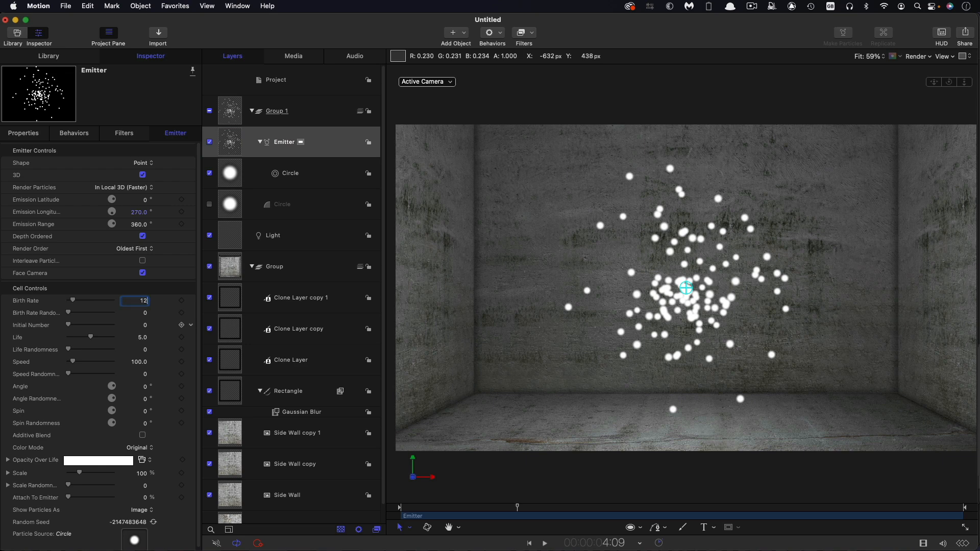
{"action": "key", "text": "Return"}
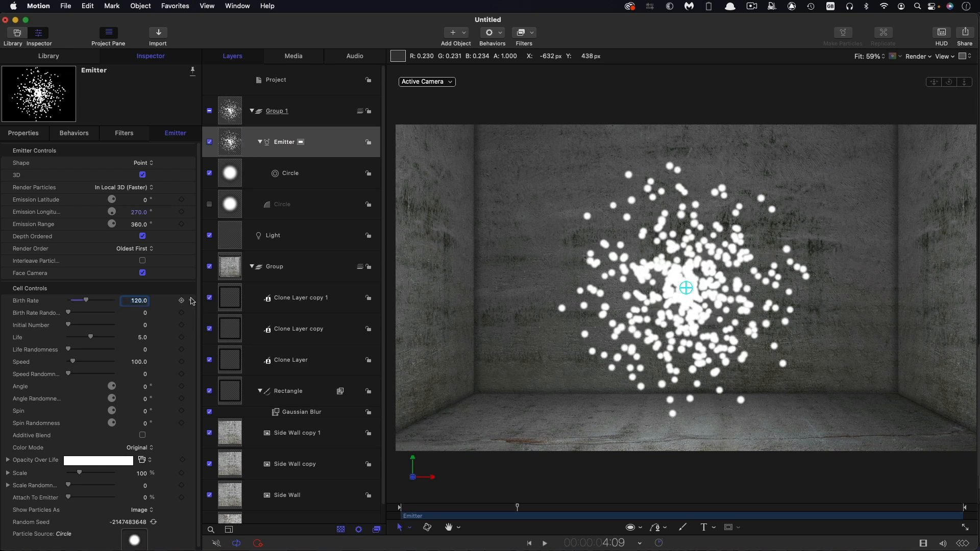
Step: Add the emitter's Birth Rate parameter to a new slider in a new rig
{"action": "left_click", "coordinate": [191, 300]}
{"action": "mouse_move", "coordinate": [220, 422]}
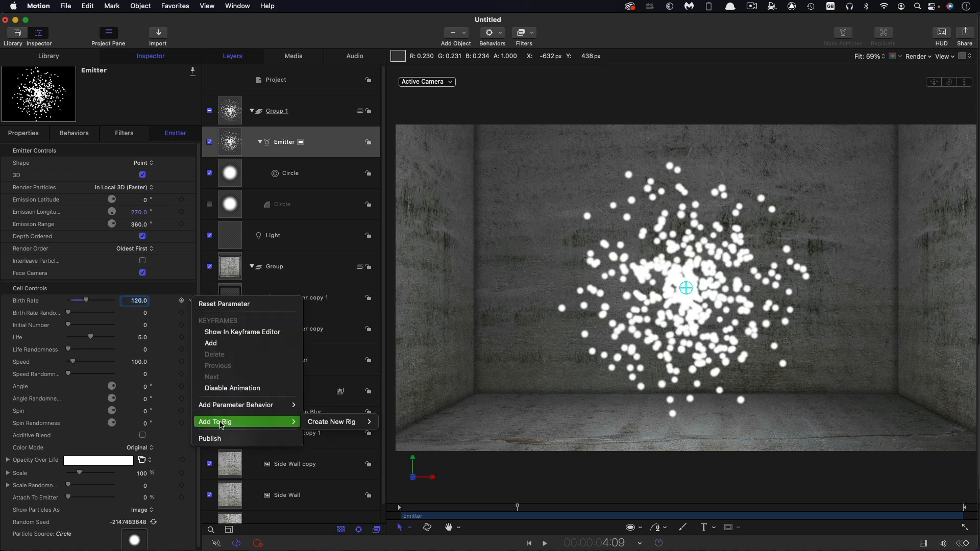
{"action": "mouse_move", "coordinate": [364, 428]}
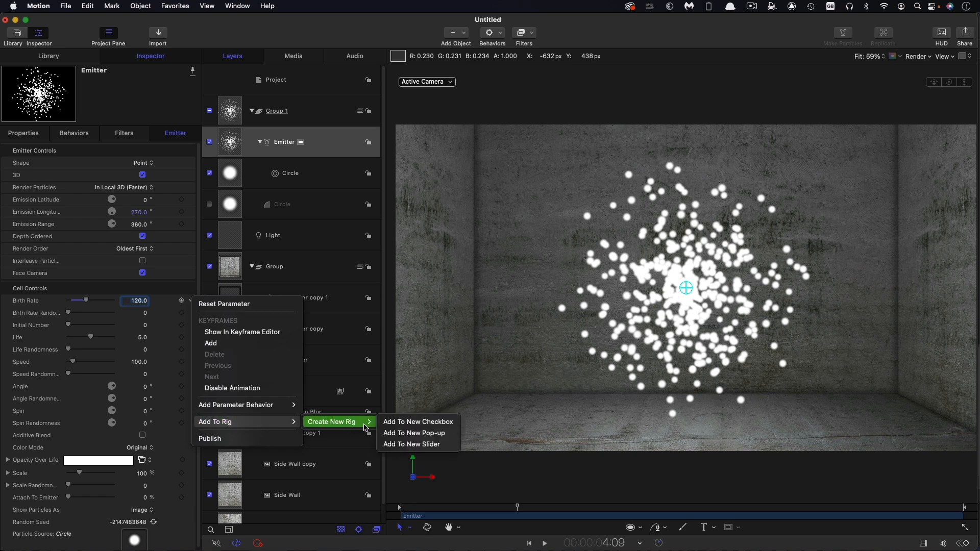
{"action": "left_click", "coordinate": [419, 444]}
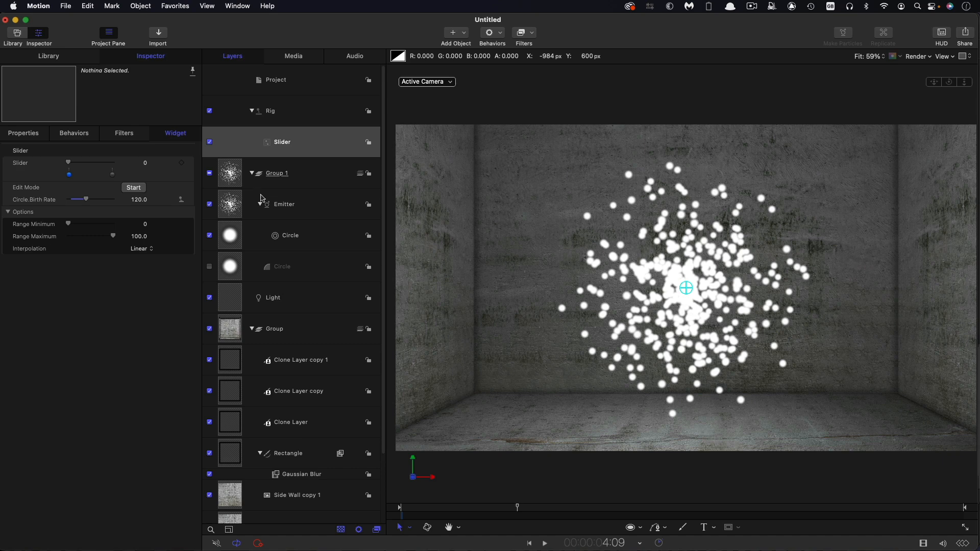
Step: Set the emitter's particle life to 14 and its speed to 0
{"action": "left_click", "coordinate": [231, 203]}
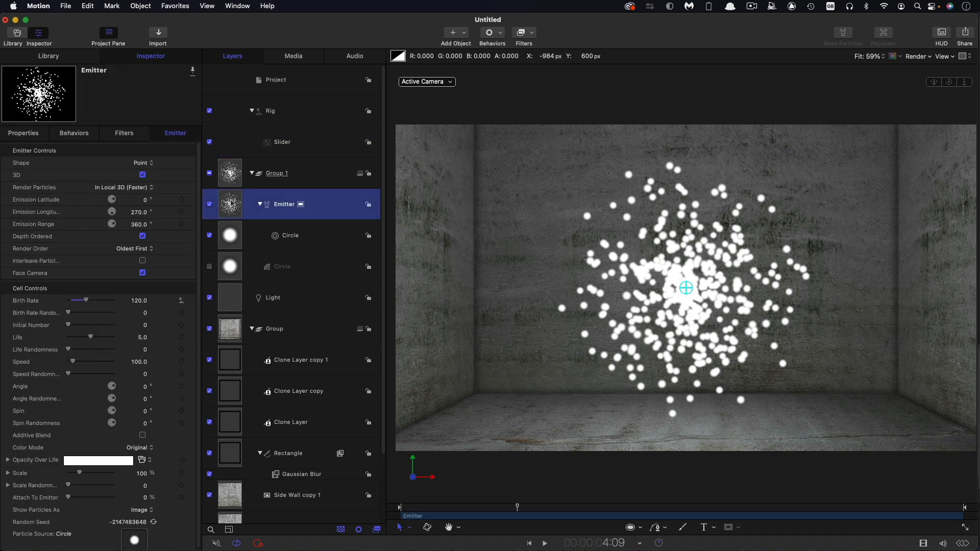
{"action": "double_click", "coordinate": [142, 337]}
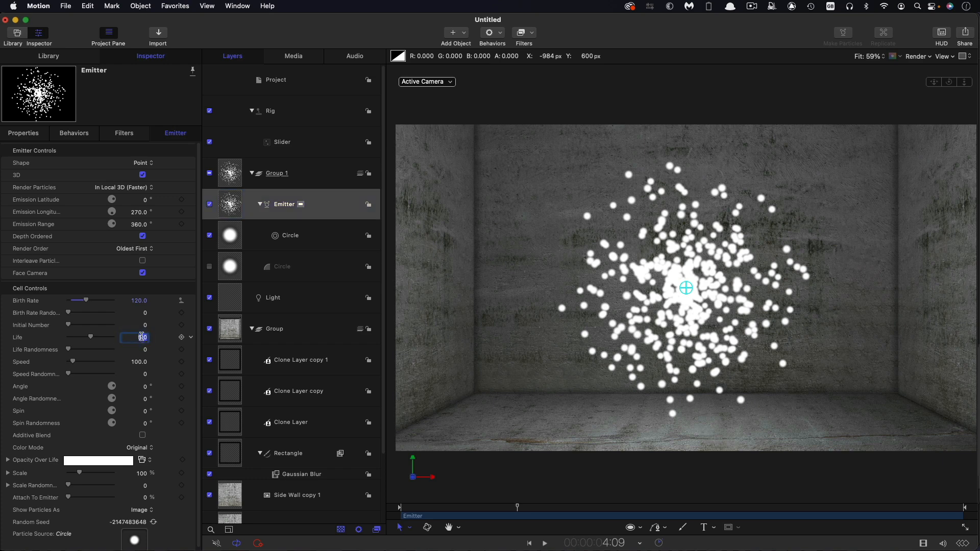
{"action": "type", "text": "14"}
{"action": "key", "text": "Return"}
{"action": "left_click_drag", "start_coordinate": [74, 362], "coordinate": [2, 363]}
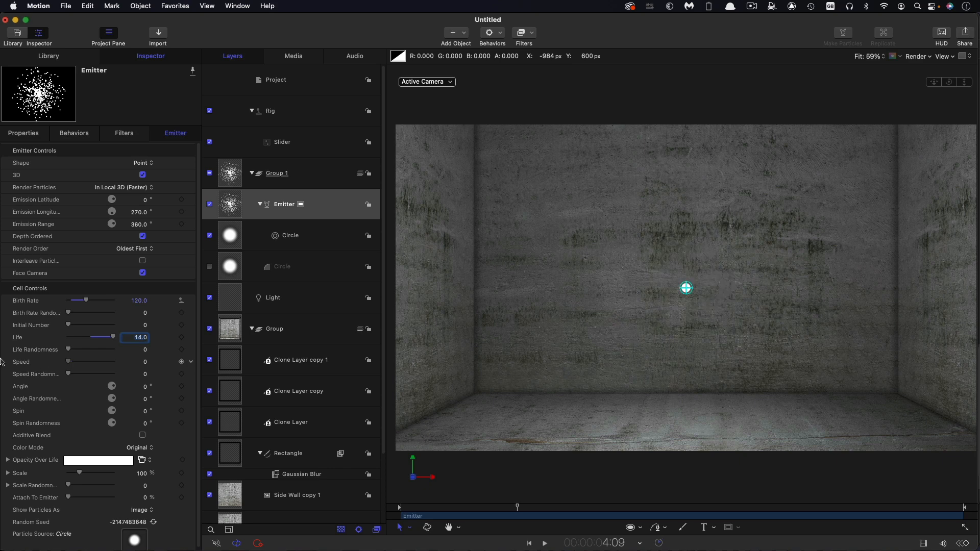
Step: Add Opacity Over Life points at about 8.5%, 82% and 100%, and set the start and end points' opacity to 0%
{"action": "left_click", "coordinate": [8, 461]}
{"action": "left_click", "coordinate": [22, 478]}
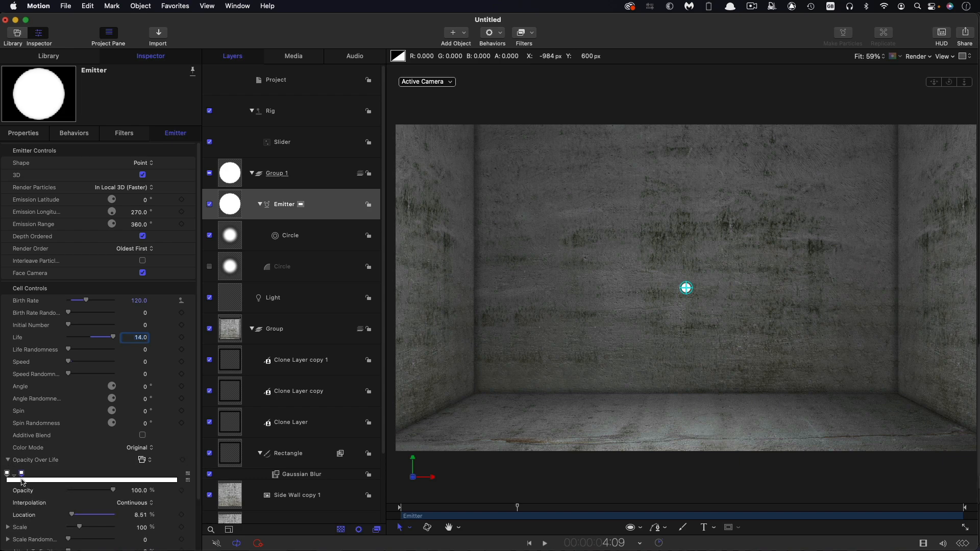
{"action": "left_click", "coordinate": [147, 480]}
{"action": "left_click_drag", "start_coordinate": [184, 485], "coordinate": [194, 485]}
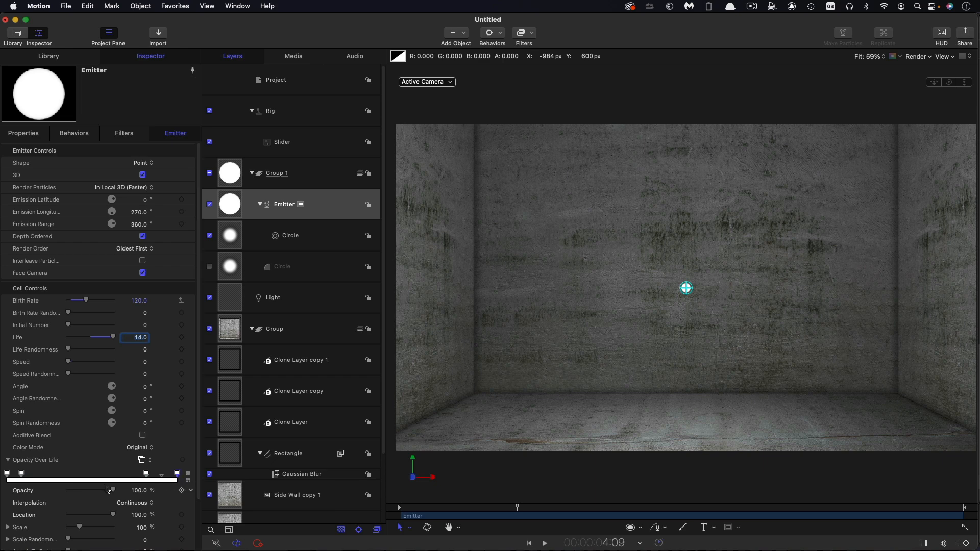
{"action": "left_click_drag", "start_coordinate": [113, 491], "coordinate": [2, 490]}
{"action": "left_click", "coordinate": [7, 474]}
{"action": "left_click_drag", "start_coordinate": [113, 491], "coordinate": [4, 490]}
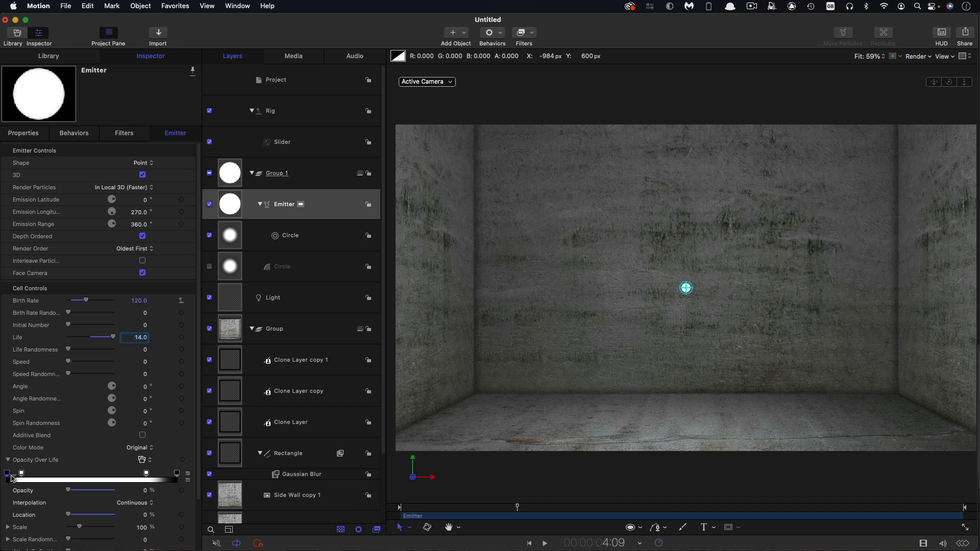
Step: Set the locations of the two inner Opacity Over Life points to 4% and 80%
{"action": "left_click", "coordinate": [22, 474]}
{"action": "left_click", "coordinate": [142, 515]}
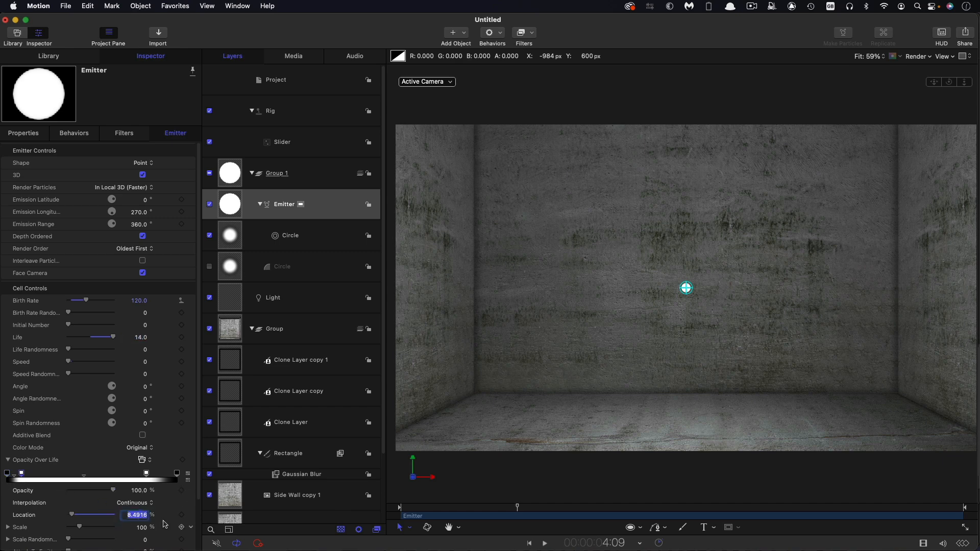
{"action": "type", "text": "4"}
{"action": "key", "text": "Return"}
{"action": "left_click", "coordinate": [146, 474]}
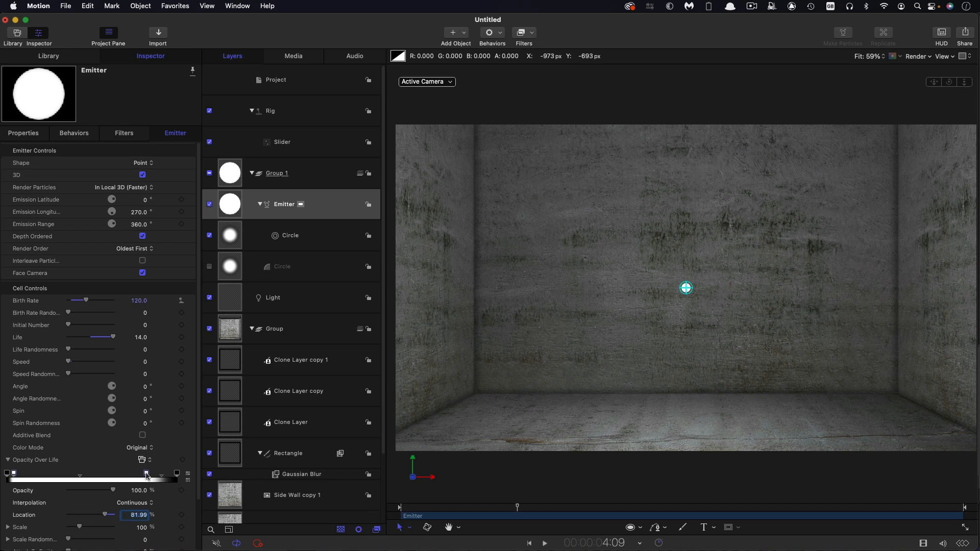
{"action": "left_click", "coordinate": [140, 516]}
{"action": "type", "text": "80"}
{"action": "key", "text": "Return"}
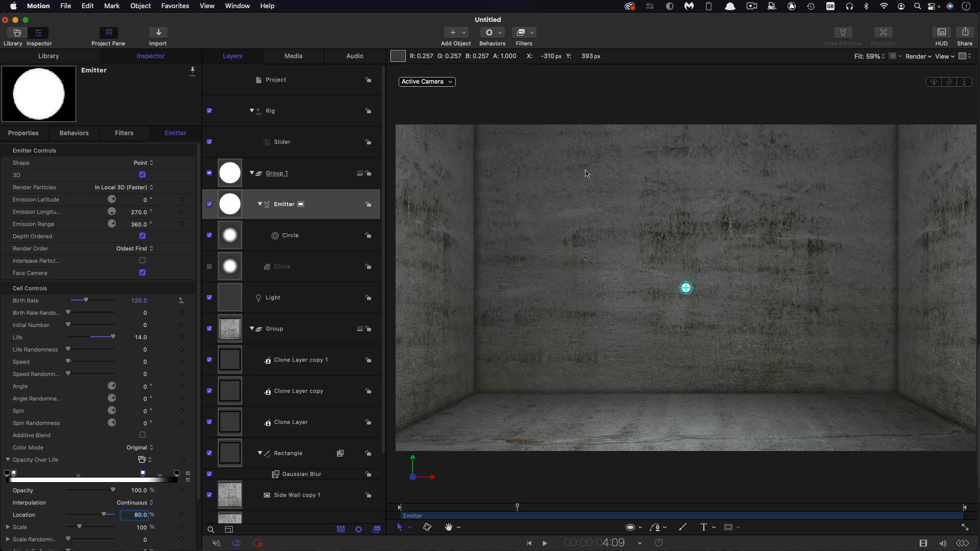
Step: Add a Motion Path behavior from the Basic Motion category to the emitter
{"action": "left_click", "coordinate": [233, 207]}
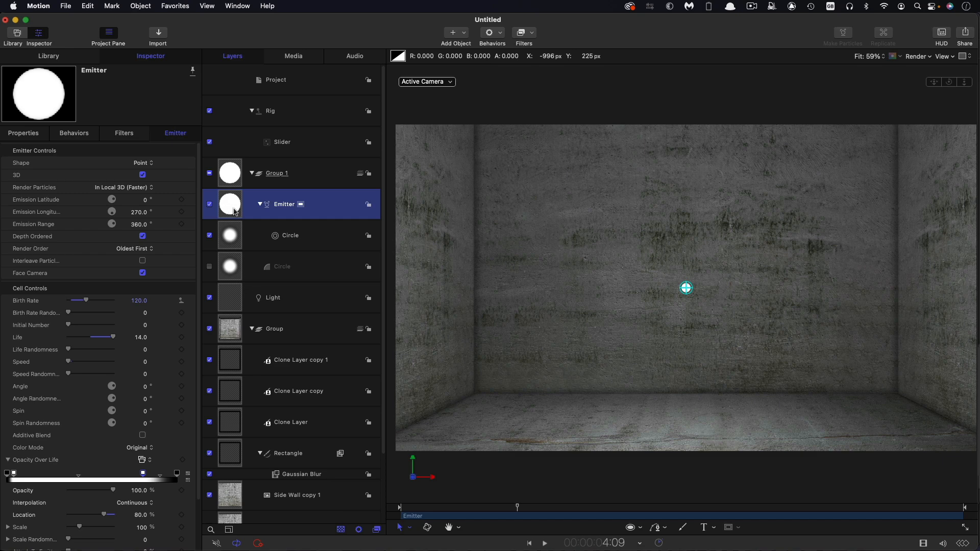
{"action": "left_click", "coordinate": [504, 31]}
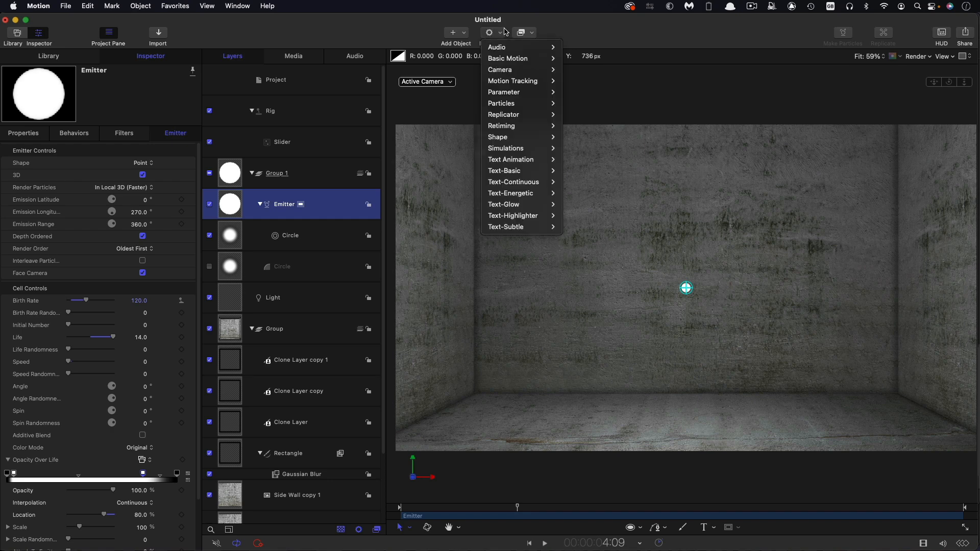
{"action": "mouse_move", "coordinate": [506, 60]}
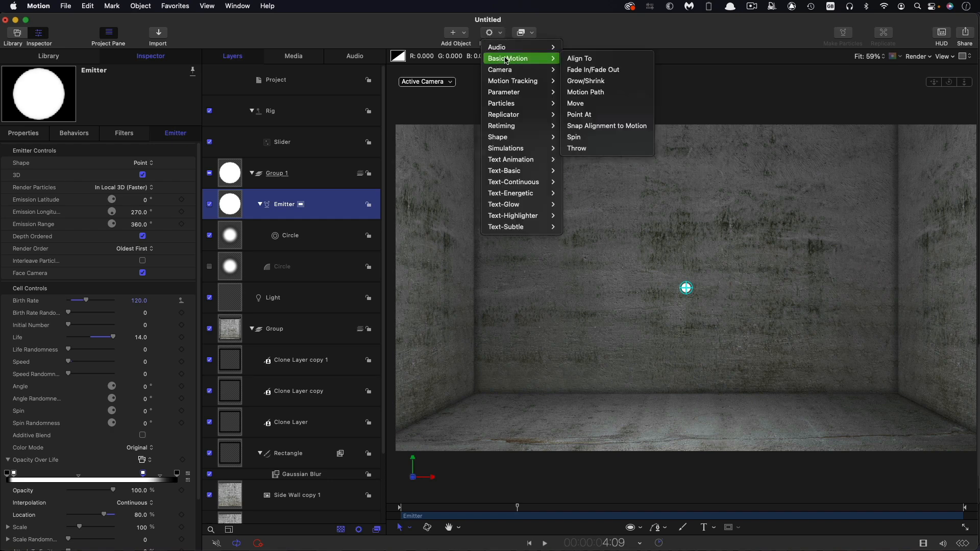
{"action": "left_click", "coordinate": [585, 91]}
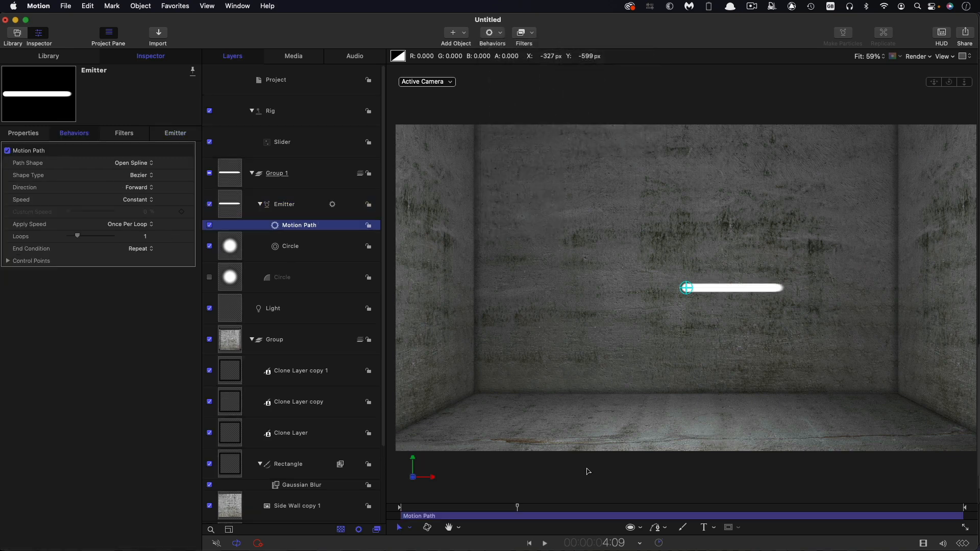
Step: Trim the Motion Path behavior to end at 7:00 and scrub back through the emitter's line
{"action": "left_click", "coordinate": [608, 545]}
{"action": "type", "text": "700"}
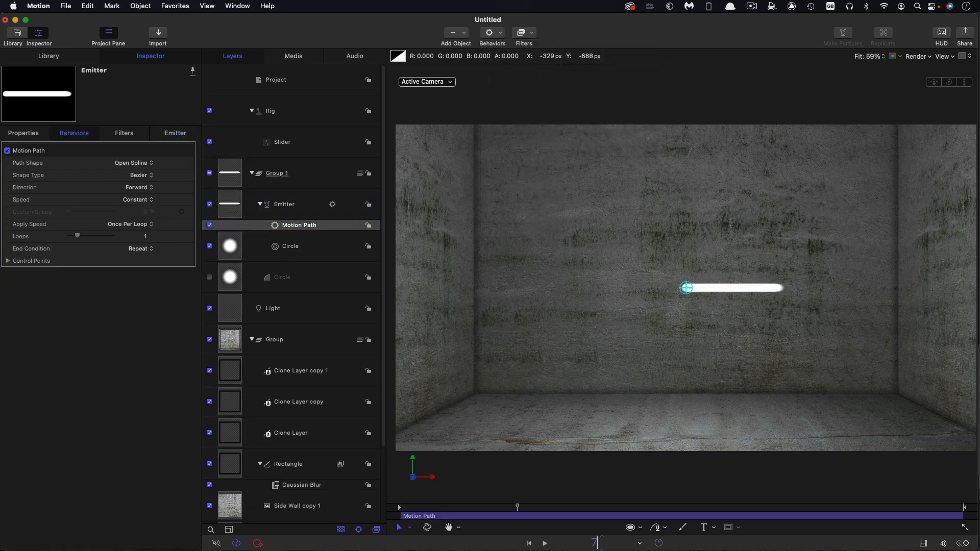
{"action": "key", "text": "Return"}
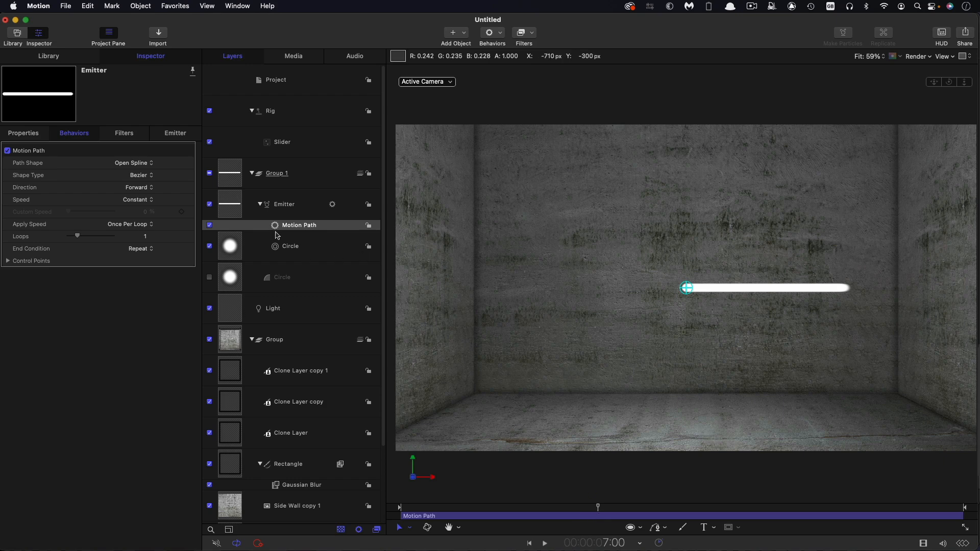
{"action": "key", "text": "o"}
{"action": "left_click_drag", "start_coordinate": [596, 508], "coordinate": [454, 513]}
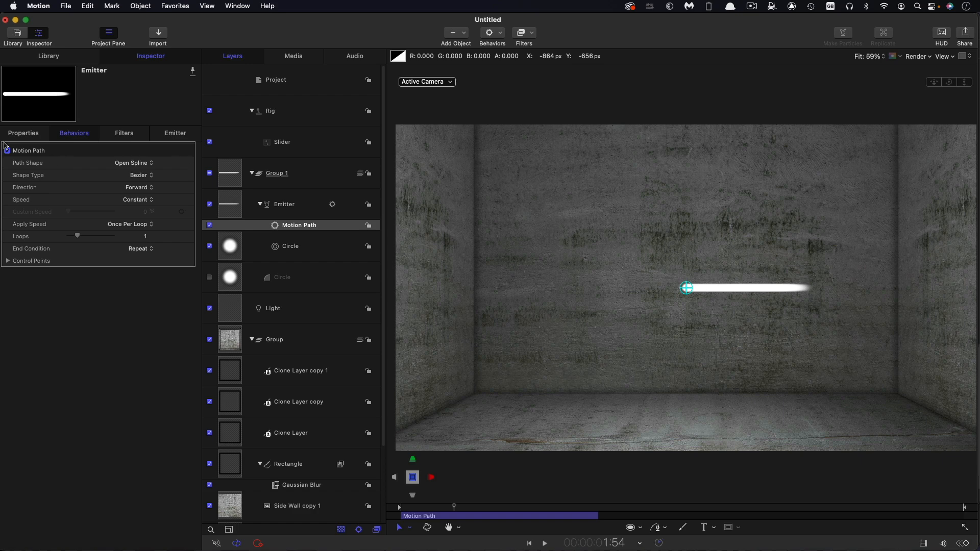
Step: Expand the Motion Path's control point values and turn on the canvas overlays so its path can be edited
{"action": "left_click", "coordinate": [7, 262]}
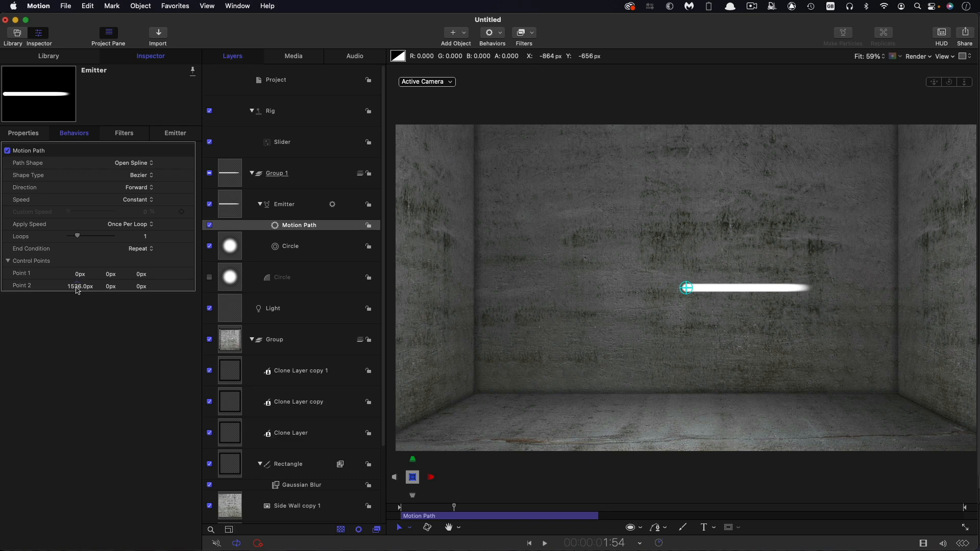
{"action": "left_click", "coordinate": [916, 56]}
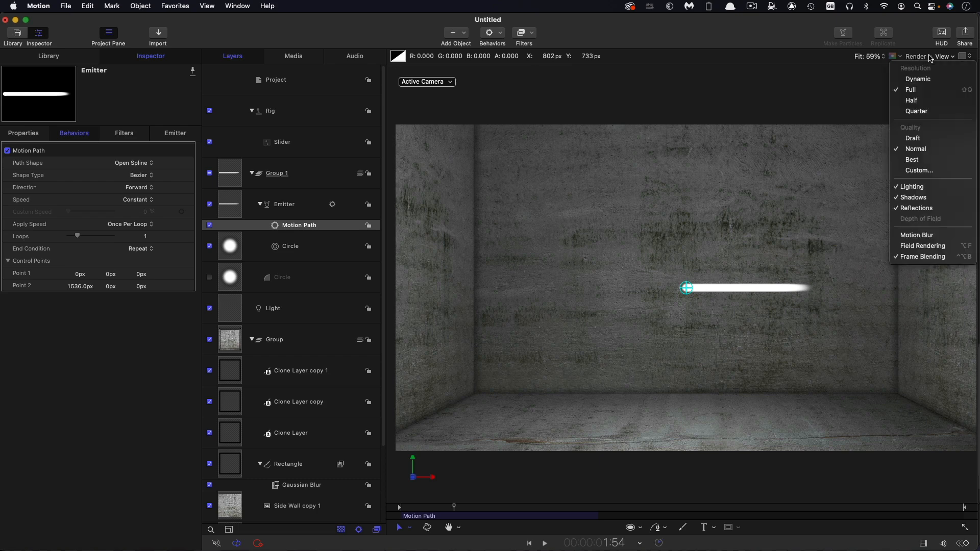
{"action": "left_click", "coordinate": [947, 56]}
{"action": "left_click", "coordinate": [947, 56]}
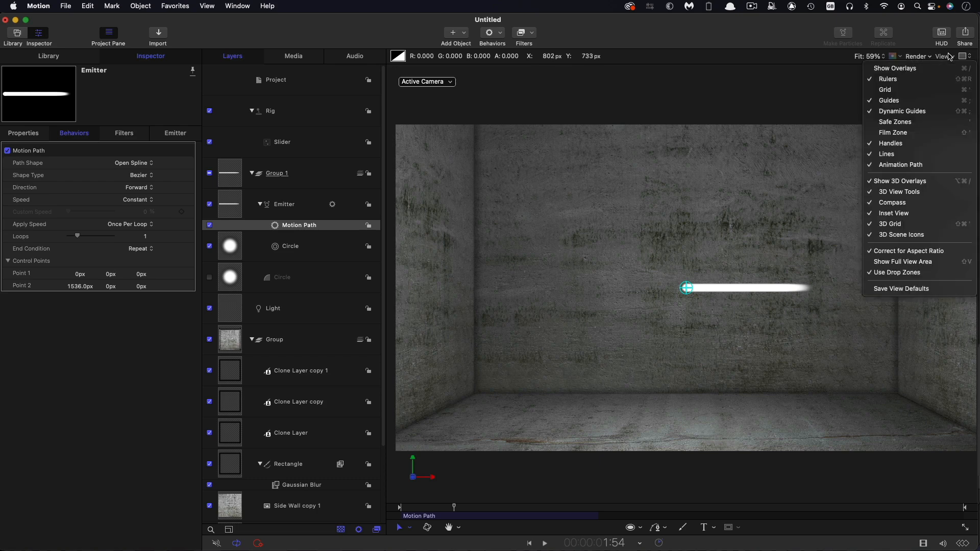
{"action": "left_click", "coordinate": [940, 186]}
{"action": "left_click", "coordinate": [952, 56]}
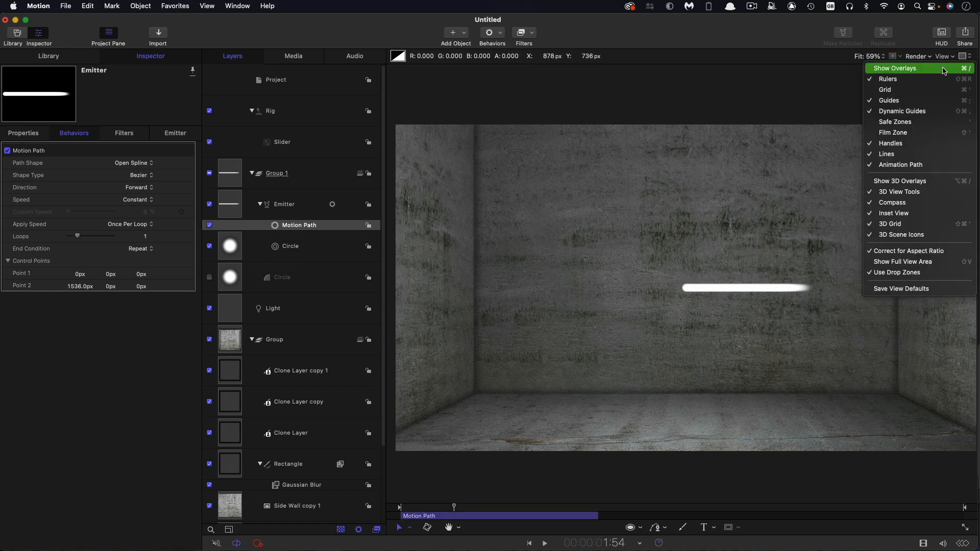
{"action": "left_click", "coordinate": [943, 71]}
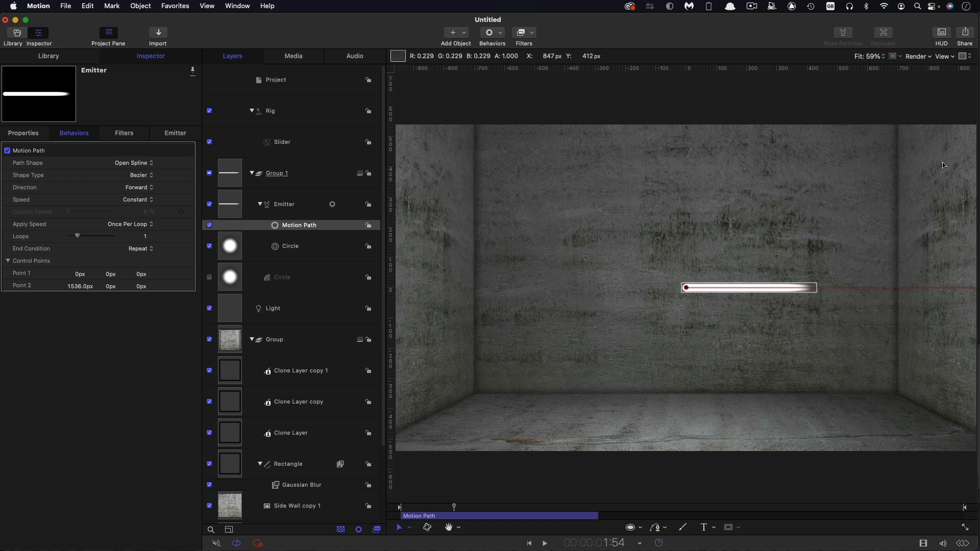
Step: Move the motion path's end point inward to about X 867 px, Y -28 px
{"action": "key", "text": "super+minus"}
{"action": "key", "text": "super+minus"}
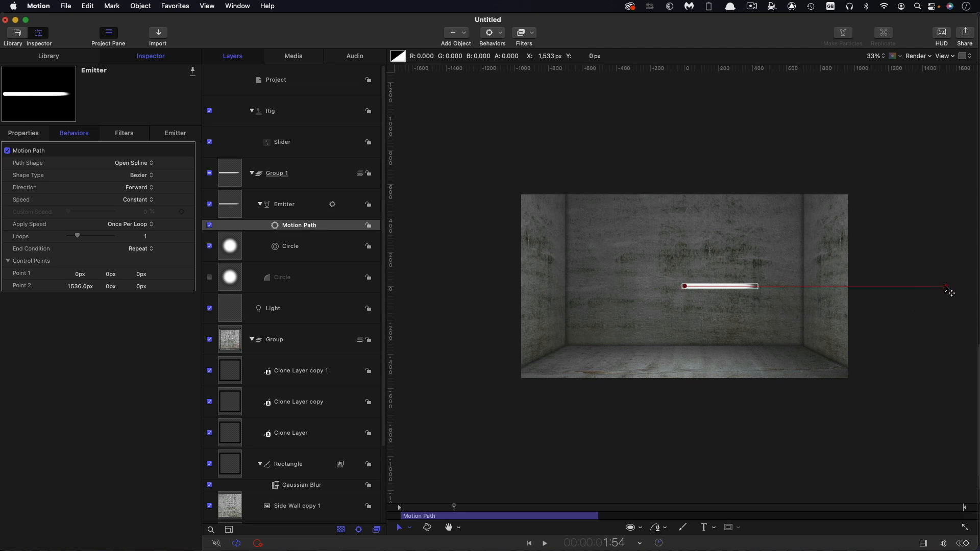
{"action": "left_click_drag", "start_coordinate": [948, 290], "coordinate": [833, 293]}
{"action": "key", "text": "shift+z"}
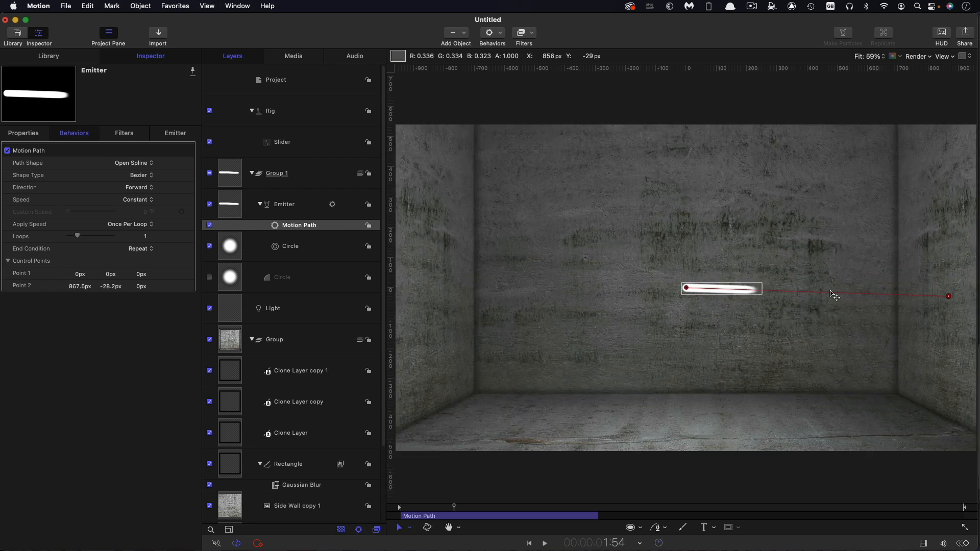
Step: Add two control points along the motion path and move the points to form a curve with a peak, a dip and a raised end
{"action": "left_click", "coordinate": [866, 294], "text": "alt"}
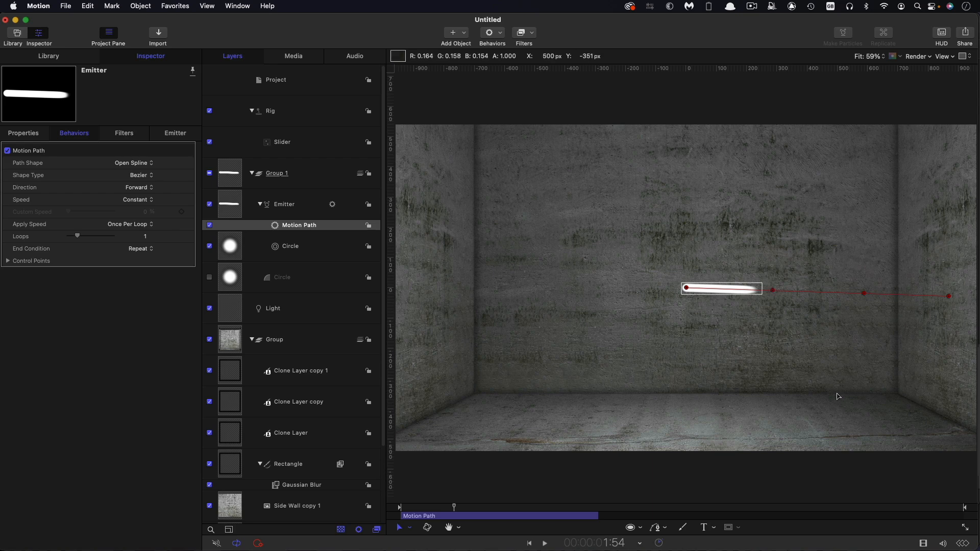
{"action": "left_click_drag", "start_coordinate": [773, 293], "coordinate": [766, 208]}
{"action": "left_click_drag", "start_coordinate": [864, 294], "coordinate": [843, 357]}
{"action": "left_click_drag", "start_coordinate": [948, 296], "coordinate": [940, 228]}
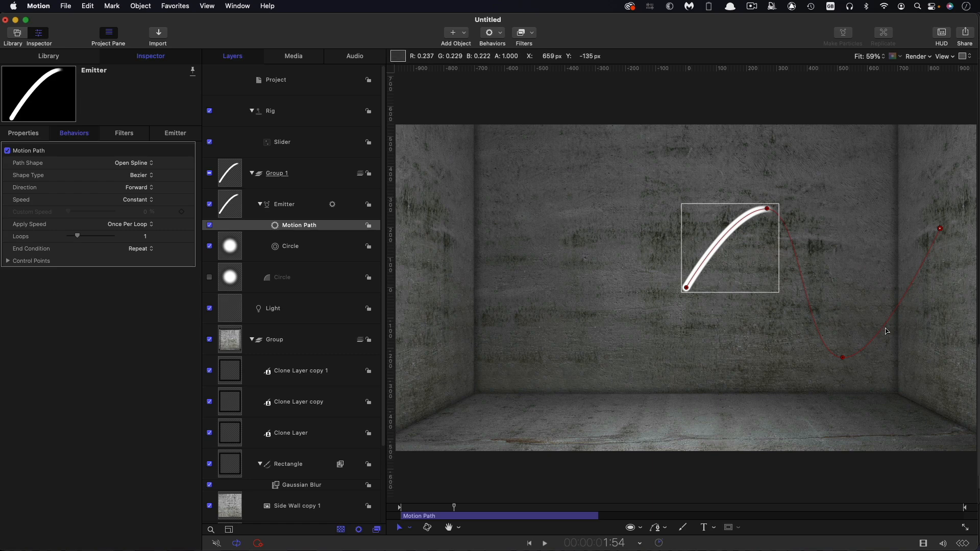
{"action": "scroll", "coordinate": [885, 331], "scroll_direction": "right", "scroll_amount": 1}
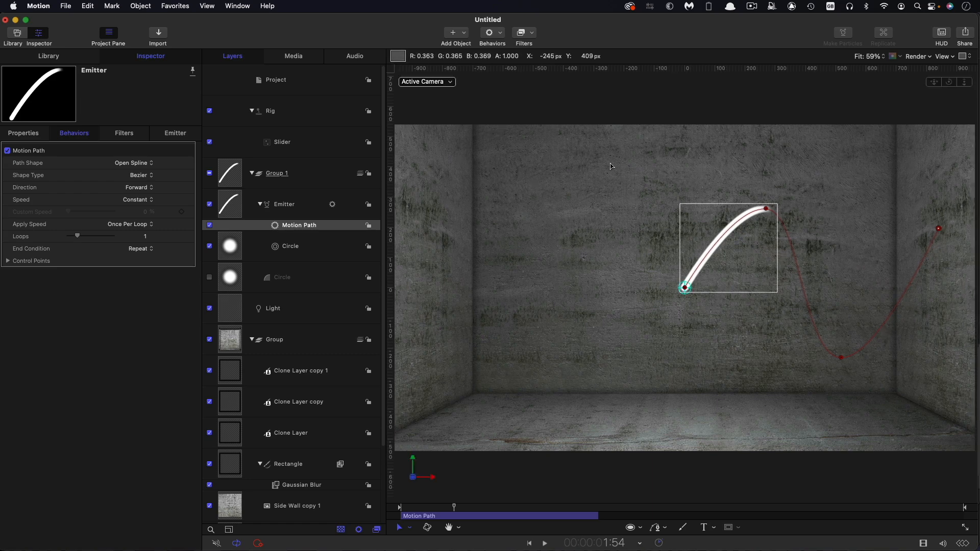
Step: In an orbited Perspective view, spread control points 2 to 4 through the room, placing point 4 at about X -826, Y 290, Z 485 px
{"action": "left_click", "coordinate": [448, 83]}
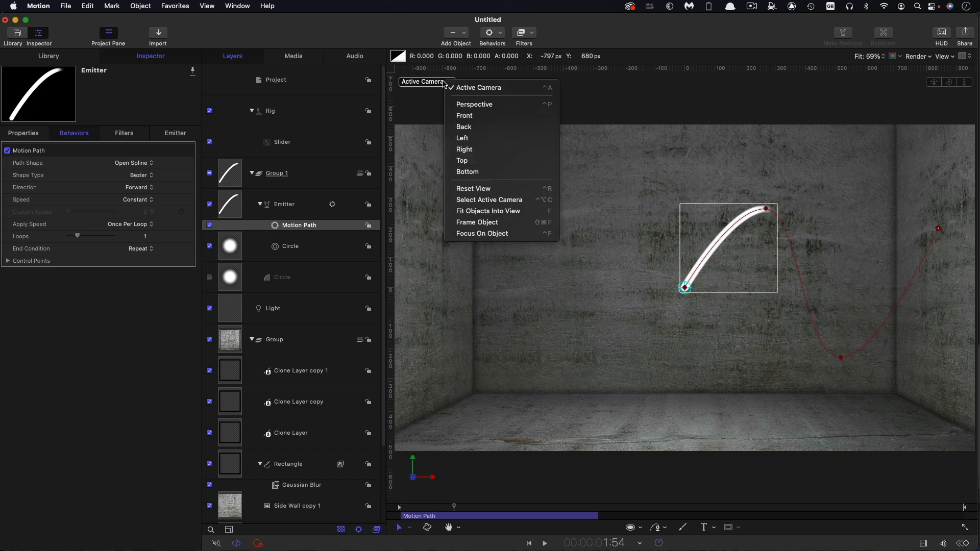
{"action": "left_click", "coordinate": [460, 104]}
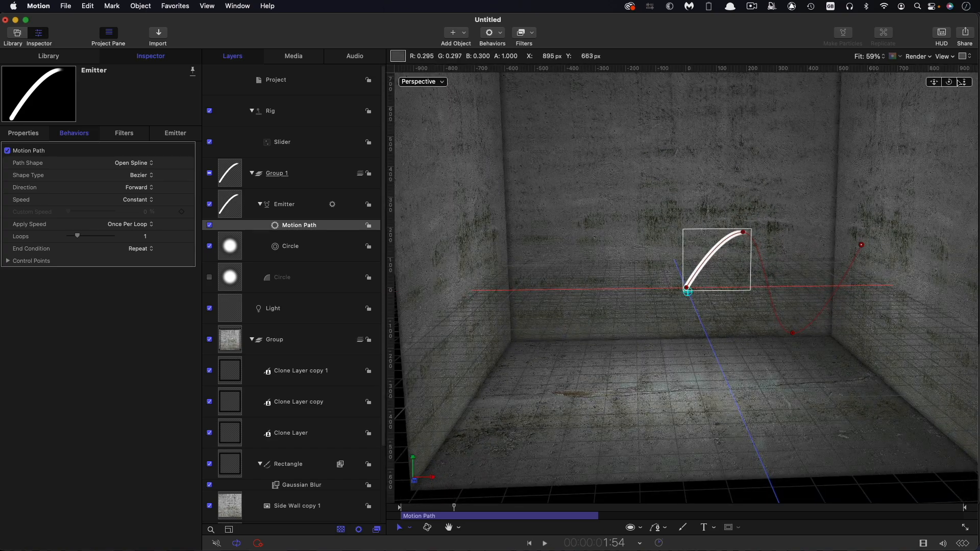
{"action": "left_click_drag", "start_coordinate": [948, 82], "coordinate": [900, 87]}
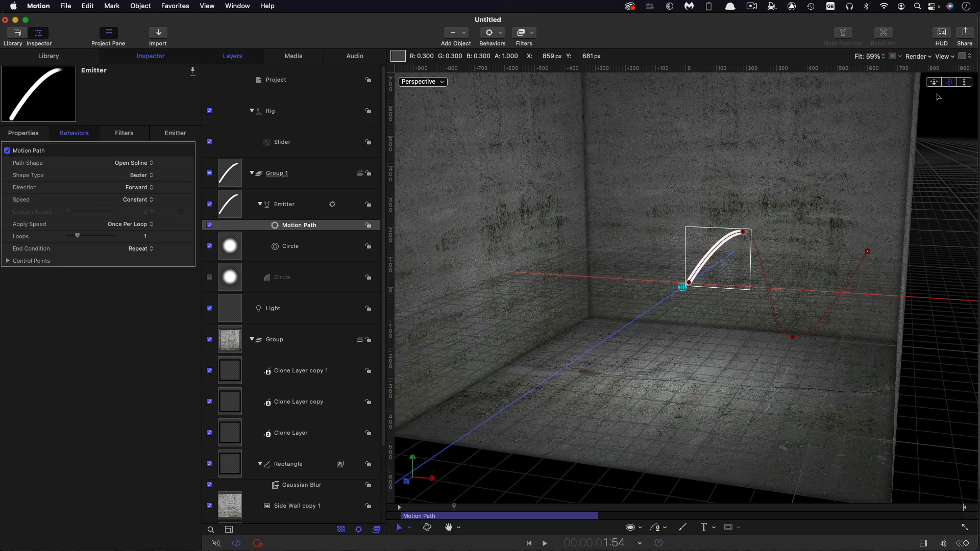
{"action": "left_click_drag", "start_coordinate": [743, 231], "coordinate": [658, 214]}
{"action": "left_click", "coordinate": [793, 338]}
{"action": "left_click_drag", "start_coordinate": [795, 341], "coordinate": [721, 419]}
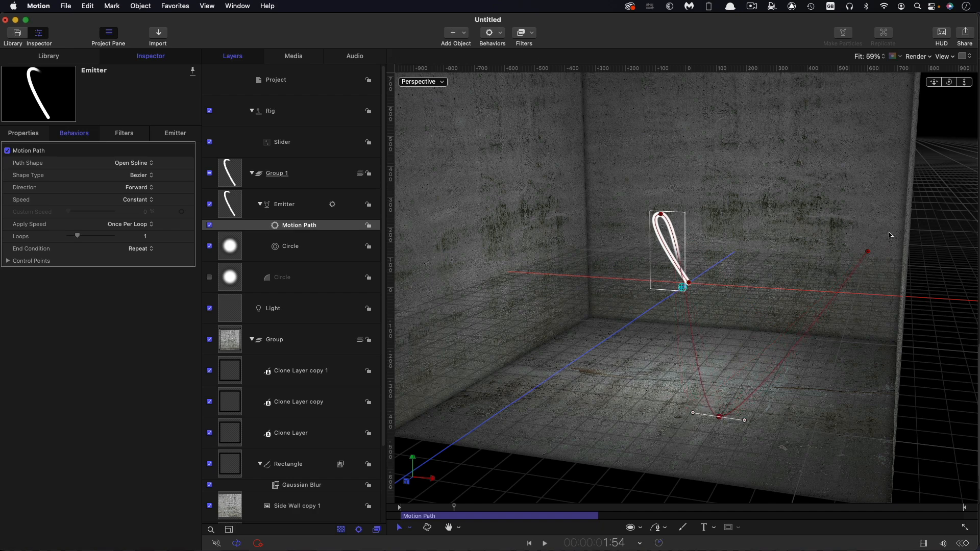
{"action": "left_click_drag", "start_coordinate": [867, 251], "coordinate": [484, 230]}
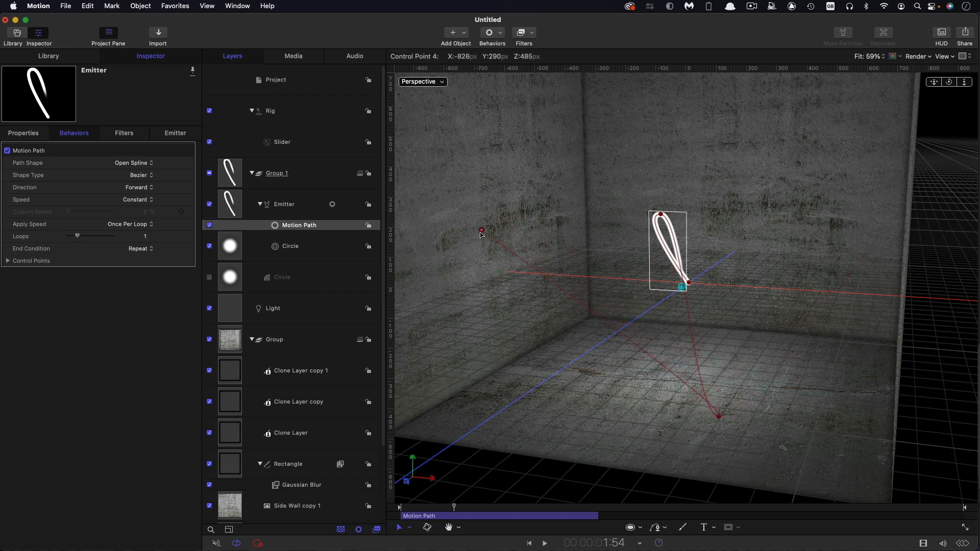
Step: At 9:17, view the path from above and reposition its end point and second control point to widen the upper loop
{"action": "mouse_move", "coordinate": [949, 82]}
{"action": "left_mouse_down"}
{"action": "mouse_move", "coordinate": [972, 82]}
{"action": "mouse_move", "coordinate": [959, 82]}
{"action": "left_mouse_up"}
{"action": "left_click_drag", "start_coordinate": [485, 511], "coordinate": [663, 509]}
{"action": "left_click_drag", "start_coordinate": [948, 82], "coordinate": [931, 111]}
{"action": "left_click_drag", "start_coordinate": [486, 252], "coordinate": [504, 340]}
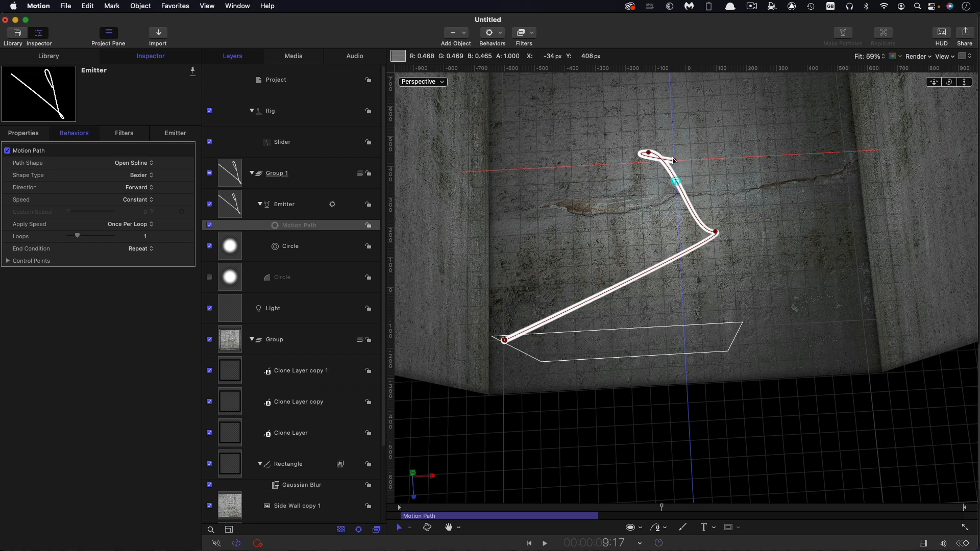
{"action": "left_click_drag", "start_coordinate": [649, 154], "coordinate": [625, 101]}
Step: Swing the third control point's handle toward the room's front, make the end point Smooth and pull its handle to curve the last segment
{"action": "left_click", "coordinate": [716, 232]}
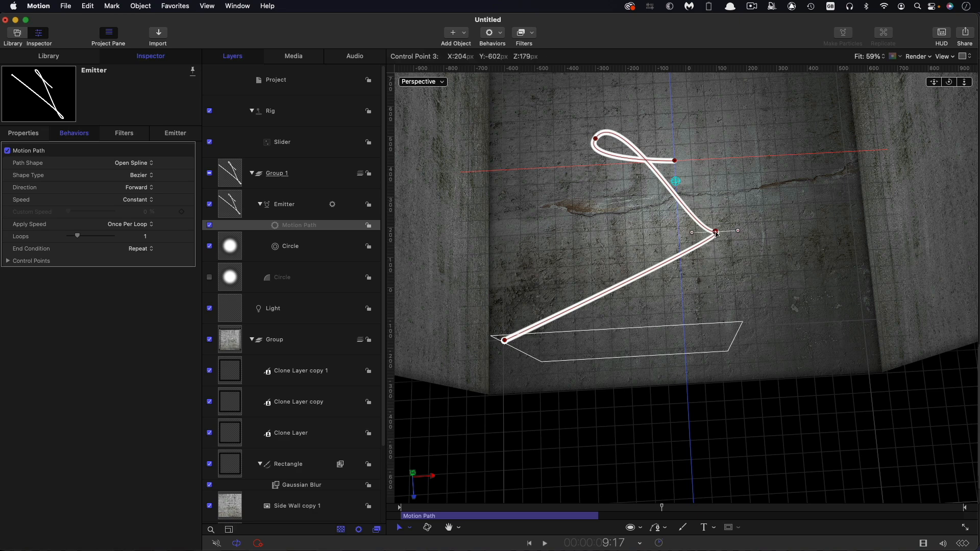
{"action": "left_click_drag", "start_coordinate": [692, 233], "coordinate": [694, 351]}
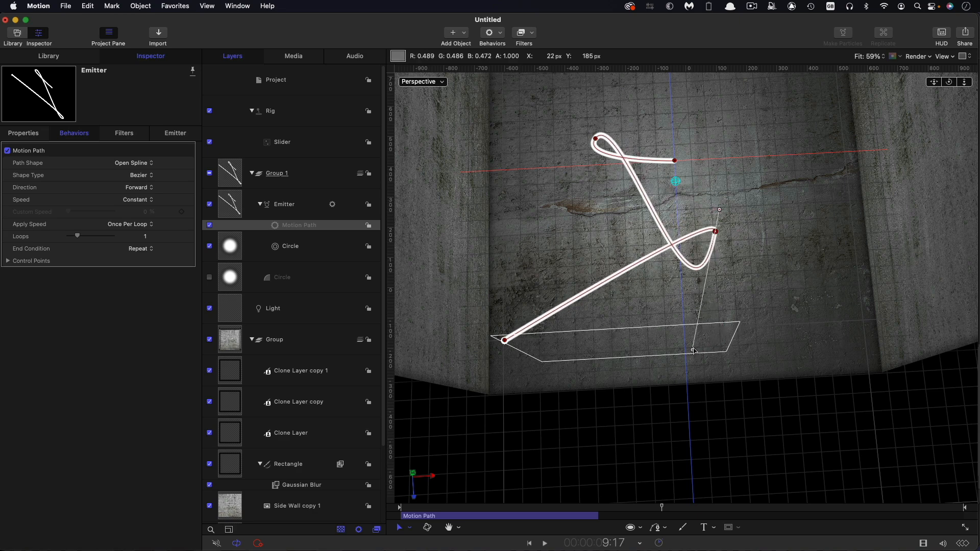
{"action": "left_click", "coordinate": [505, 341]}
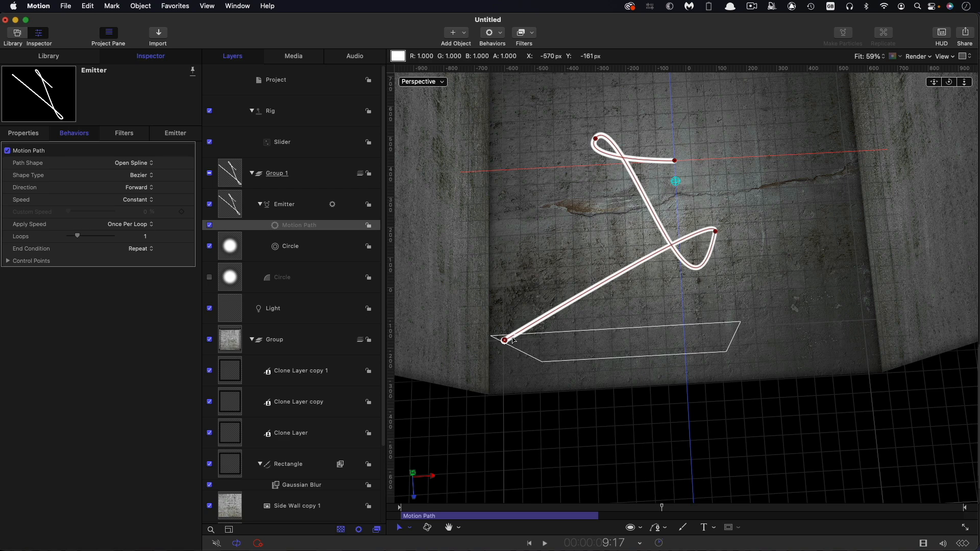
{"action": "right_click", "coordinate": [505, 341]}
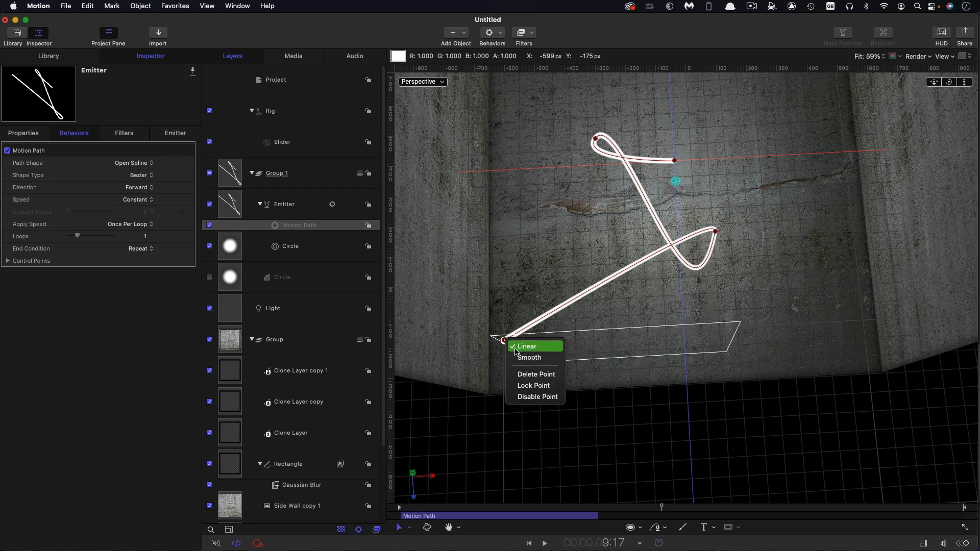
{"action": "left_click", "coordinate": [528, 357]}
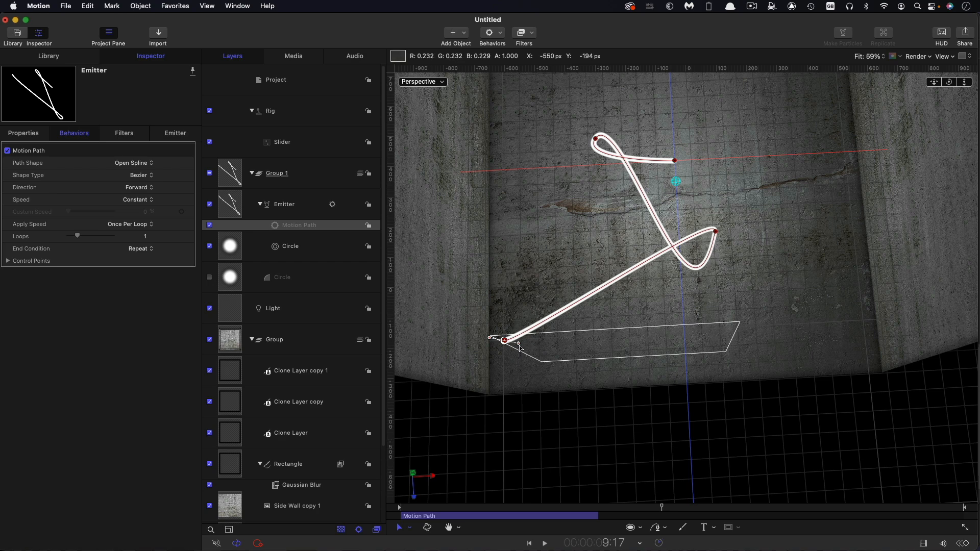
{"action": "left_click_drag", "start_coordinate": [489, 337], "coordinate": [466, 286]}
Step: Adjust both handles of the third control point to round its bend, and return to the Active Camera view at 8:08
{"action": "left_click", "coordinate": [715, 231]}
{"action": "left_click_drag", "start_coordinate": [720, 210], "coordinate": [709, 174]}
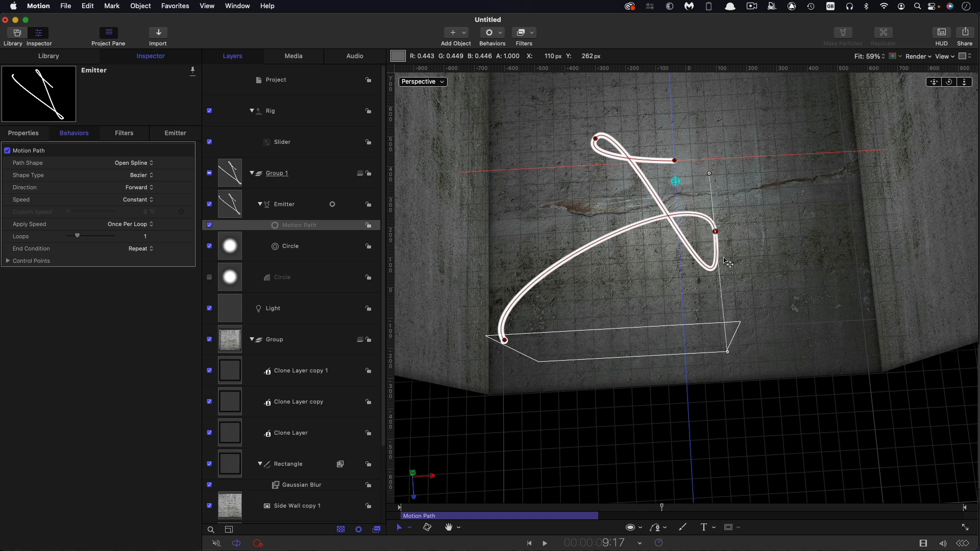
{"action": "mouse_move", "coordinate": [728, 351]}
{"action": "left_mouse_down"}
{"action": "mouse_move", "coordinate": [726, 321]}
{"action": "mouse_move", "coordinate": [720, 339]}
{"action": "left_mouse_up"}
{"action": "left_click_drag", "start_coordinate": [948, 82], "coordinate": [950, 43]}
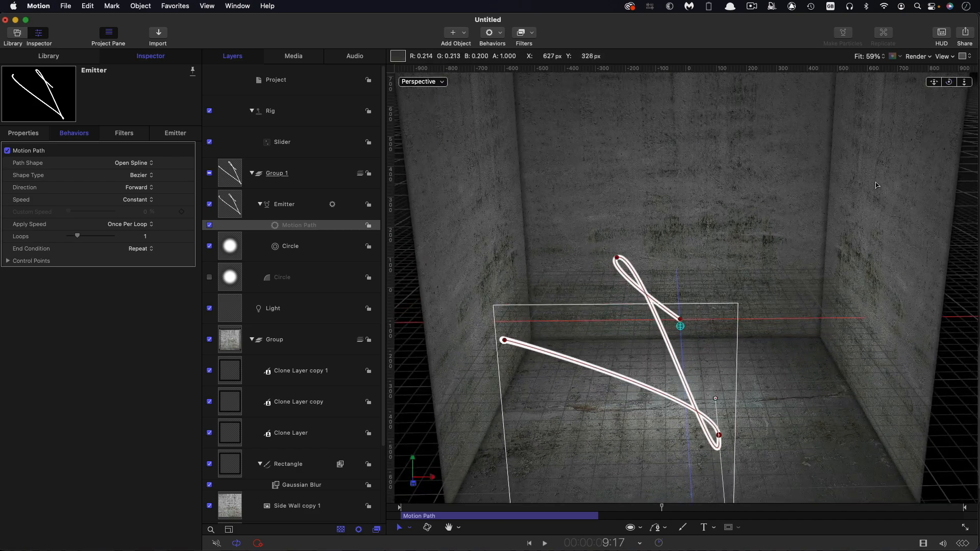
{"action": "left_click", "coordinate": [437, 83]}
{"action": "left_click", "coordinate": [494, 92]}
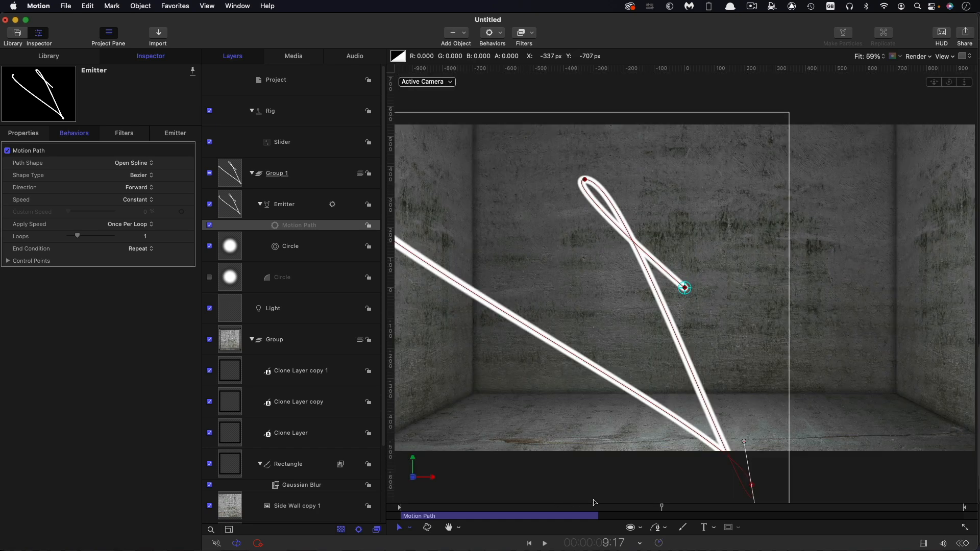
{"action": "mouse_move", "coordinate": [622, 507]}
{"action": "left_mouse_down"}
{"action": "mouse_move", "coordinate": [408, 495]}
{"action": "mouse_move", "coordinate": [630, 495]}
{"action": "left_mouse_up"}
Step: Set the emitter's color mode to Colorize and pick a bright green particle color
{"action": "left_click", "coordinate": [228, 206]}
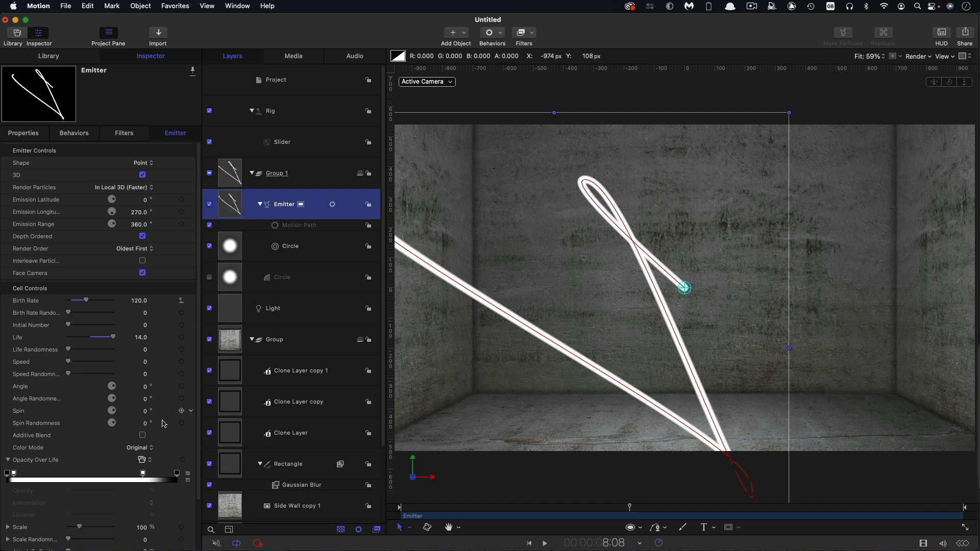
{"action": "left_click", "coordinate": [137, 448]}
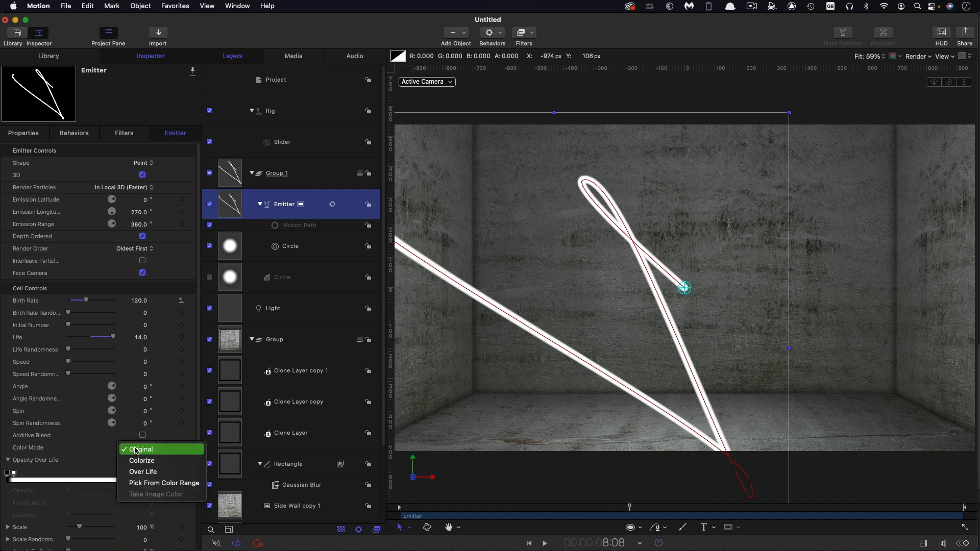
{"action": "left_click", "coordinate": [142, 460]}
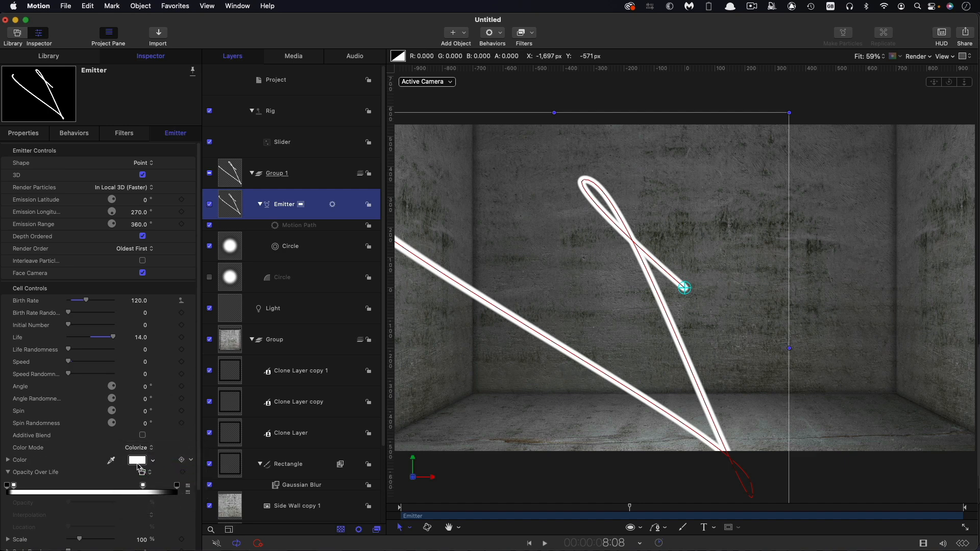
{"action": "left_click", "coordinate": [137, 460]}
{"action": "left_click_drag", "start_coordinate": [244, 309], "coordinate": [309, 339]}
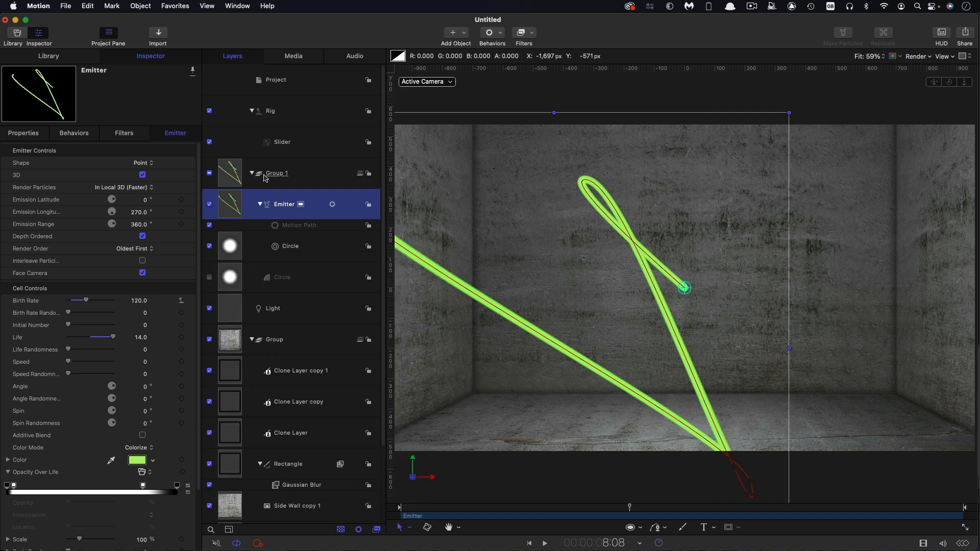
Step: Duplicate the emitter, disable the original and select the copy's Motion Path behavior
{"action": "right_click", "coordinate": [229, 203]}
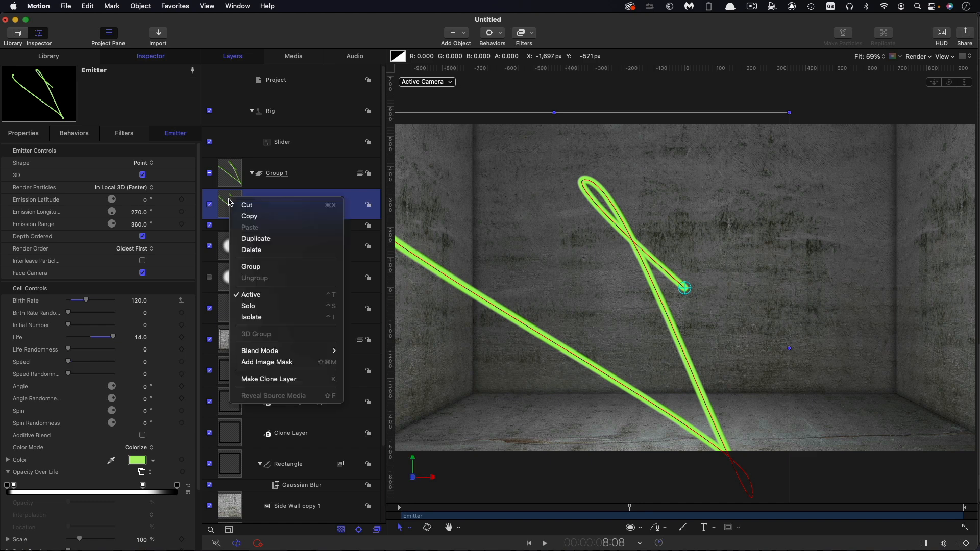
{"action": "left_click", "coordinate": [261, 239]}
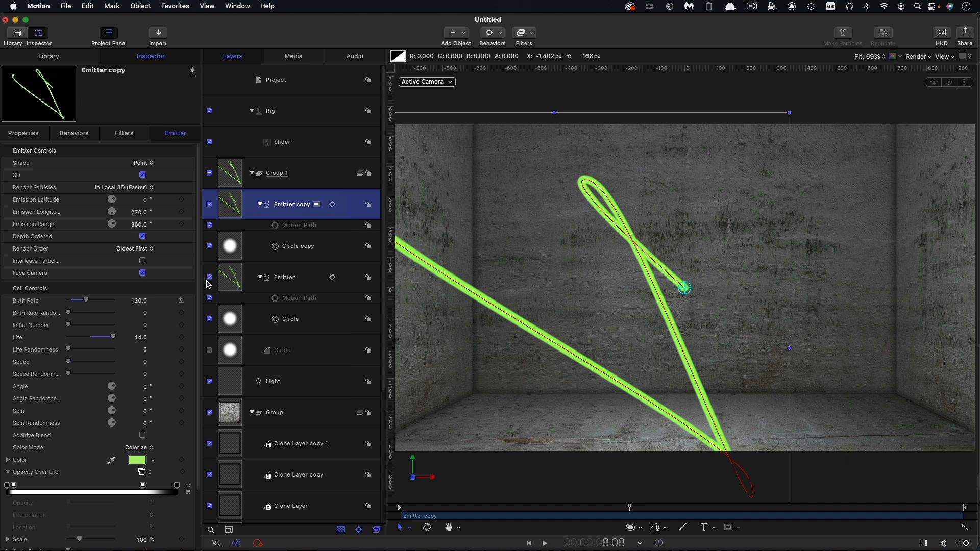
{"action": "left_click", "coordinate": [209, 278]}
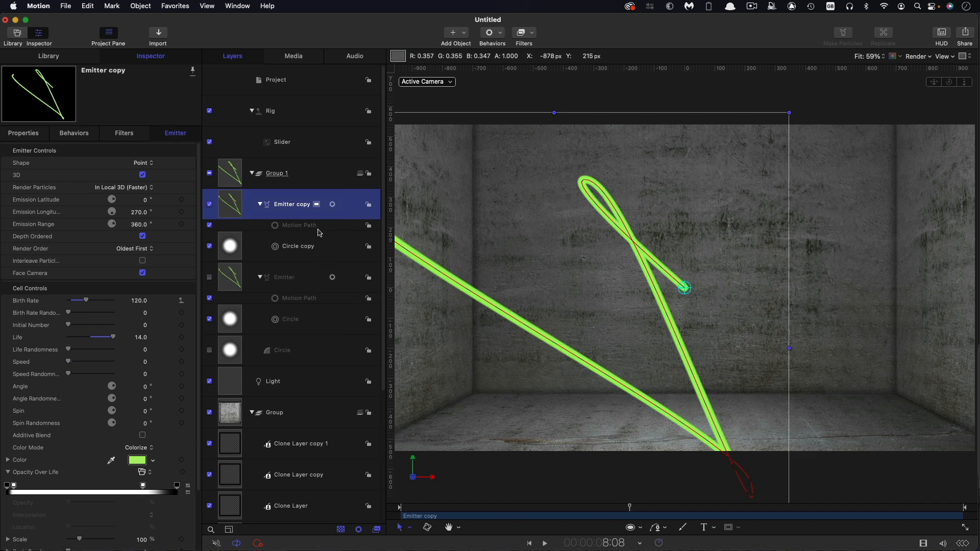
{"action": "left_click", "coordinate": [282, 227]}
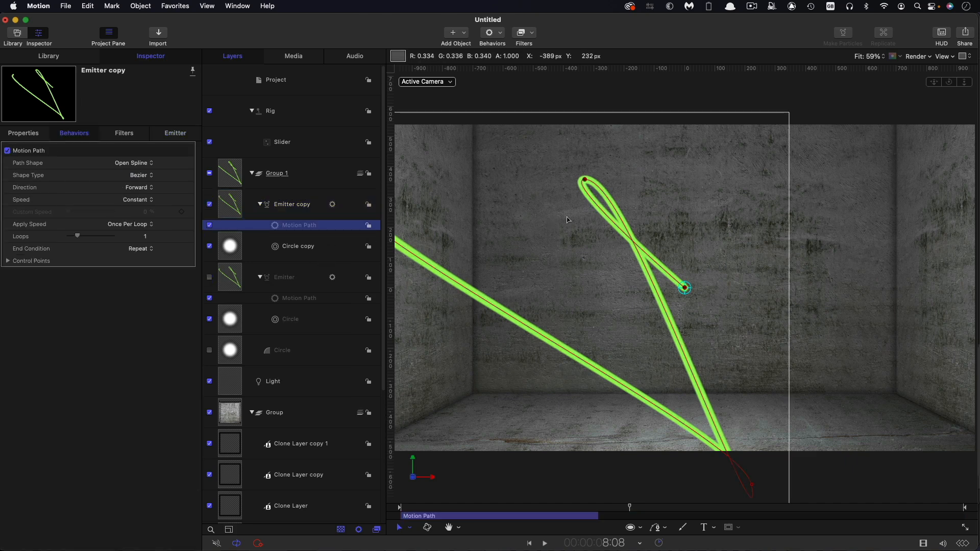
Step: Switch to the Perspective view and hide the side wall layers so only the floor stays around the motion path
{"action": "left_click", "coordinate": [426, 82]}
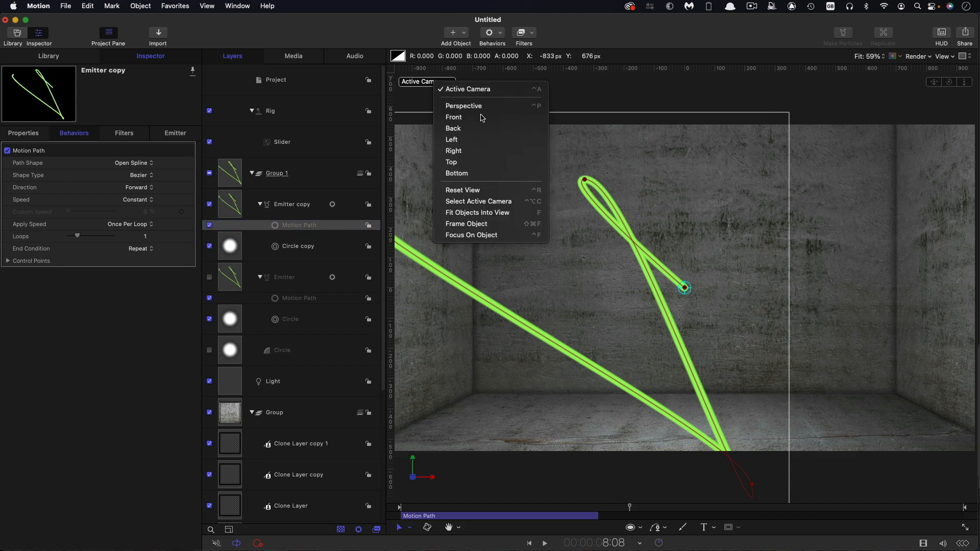
{"action": "left_click", "coordinate": [464, 105]}
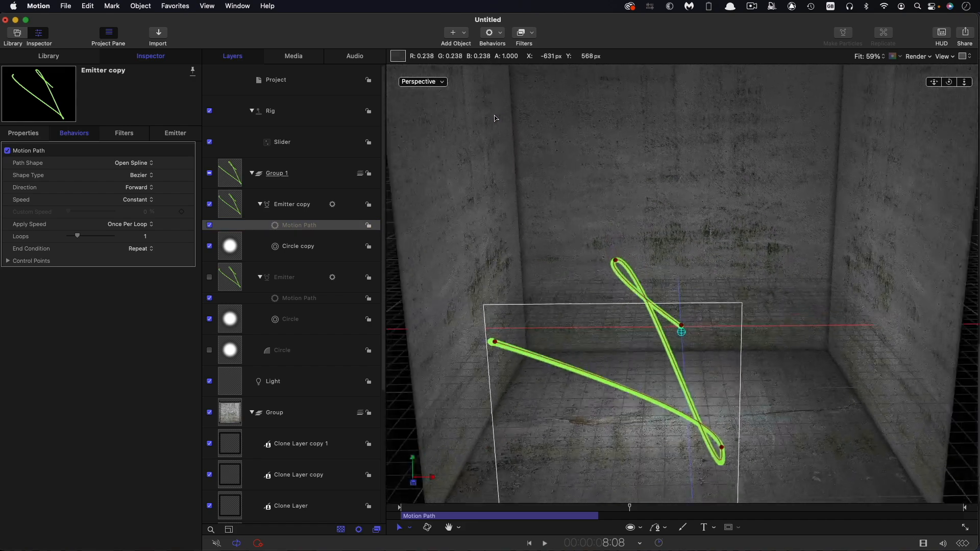
{"action": "scroll", "coordinate": [311, 409], "scroll_direction": "down", "scroll_amount": 7}
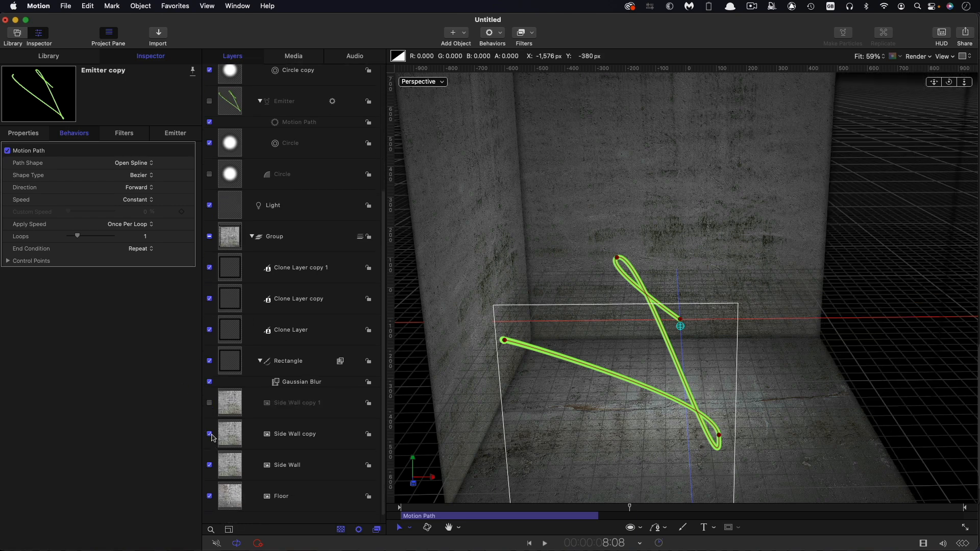
{"action": "left_click_drag", "start_coordinate": [209, 433], "coordinate": [209, 464]}
{"action": "scroll", "coordinate": [616, 299], "scroll_direction": "right", "scroll_amount": 1}
{"action": "scroll", "coordinate": [607, 302], "scroll_direction": "down", "scroll_amount": 1}
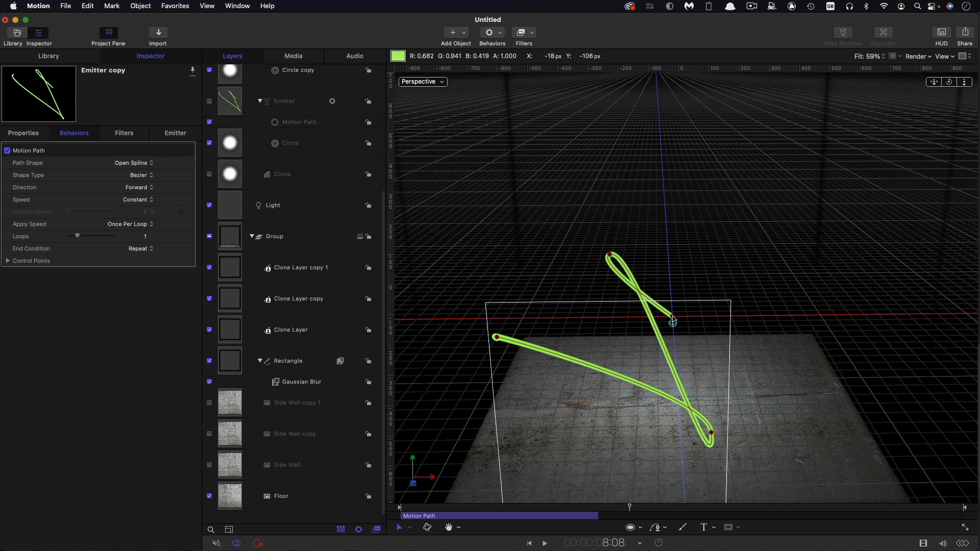
Step: Re-enable the original emitter and move the copy's second point to the right, third to the left and end point to the right
{"action": "left_click_drag", "start_coordinate": [610, 254], "coordinate": [749, 269]}
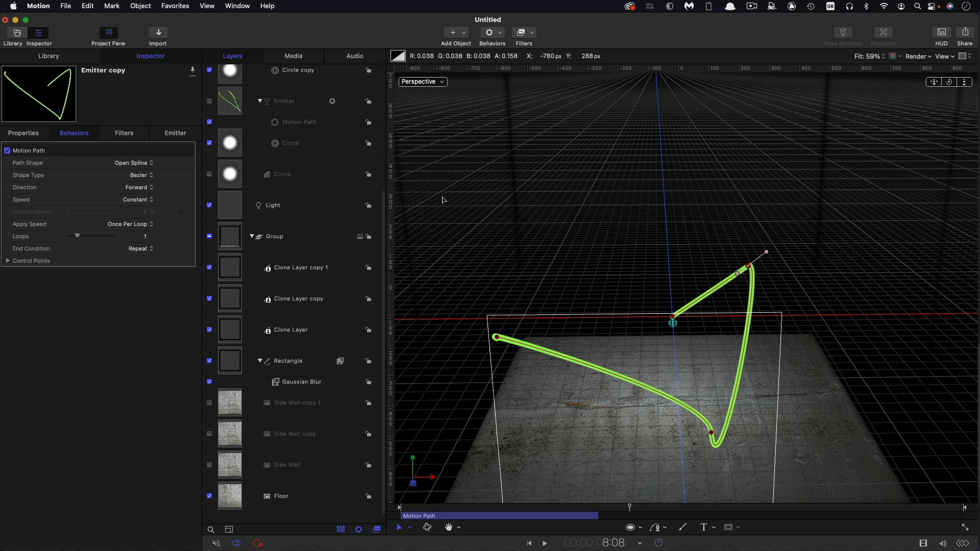
{"action": "left_click", "coordinate": [210, 102]}
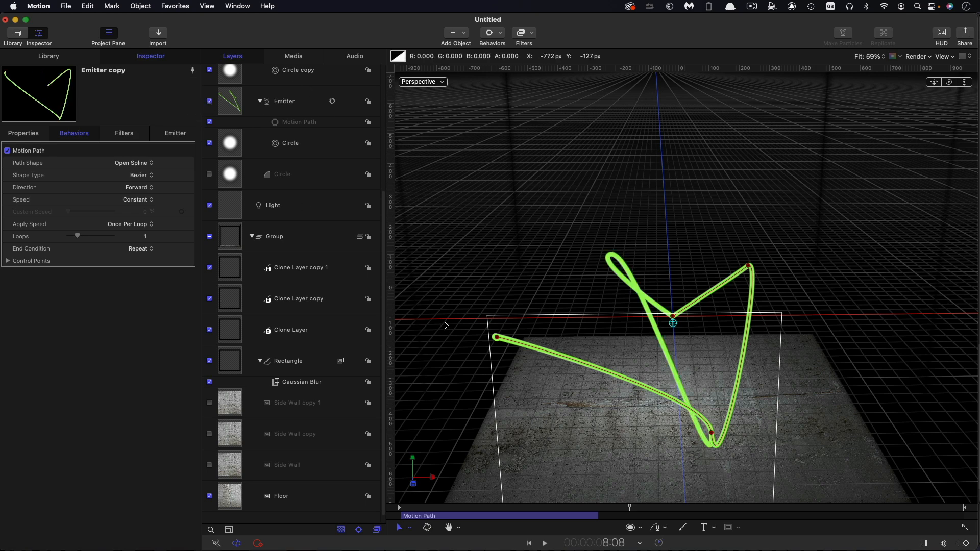
{"action": "left_click_drag", "start_coordinate": [711, 433], "coordinate": [582, 412]}
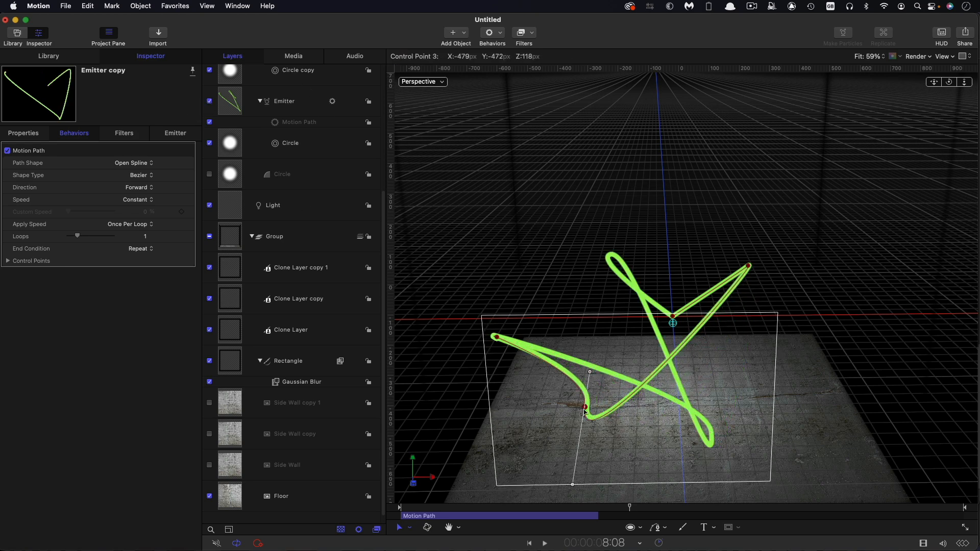
{"action": "left_click_drag", "start_coordinate": [494, 337], "coordinate": [771, 365]}
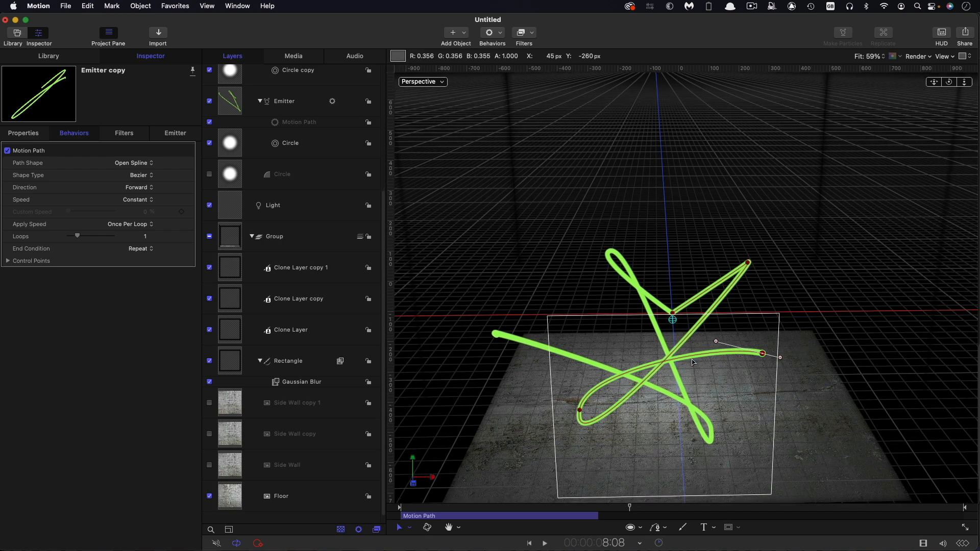
Step: In the Active Camera view, round the bend at the path's second control point and move the end point farther up and right
{"action": "left_click", "coordinate": [439, 82]}
{"action": "left_click", "coordinate": [439, 90]}
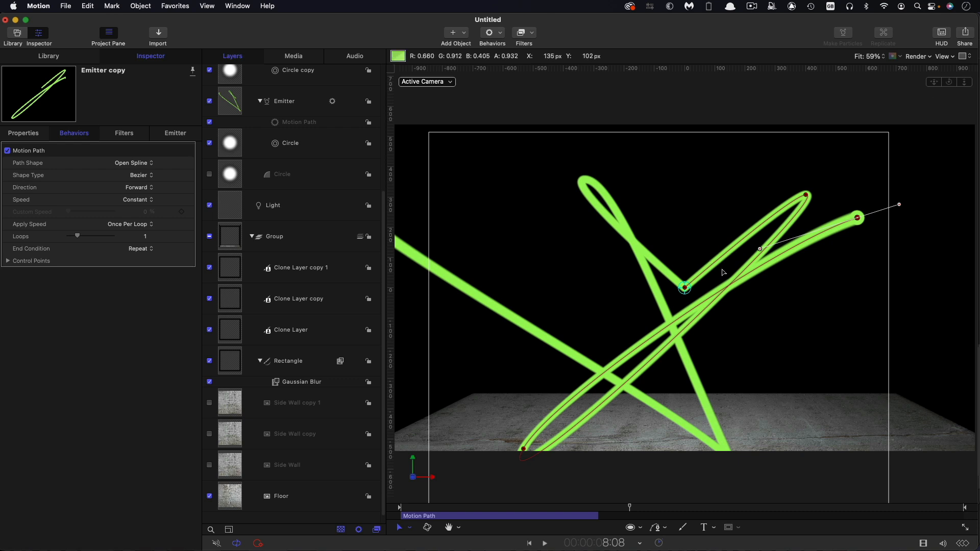
{"action": "left_click", "coordinate": [805, 195]}
{"action": "left_click_drag", "start_coordinate": [833, 194], "coordinate": [860, 272]}
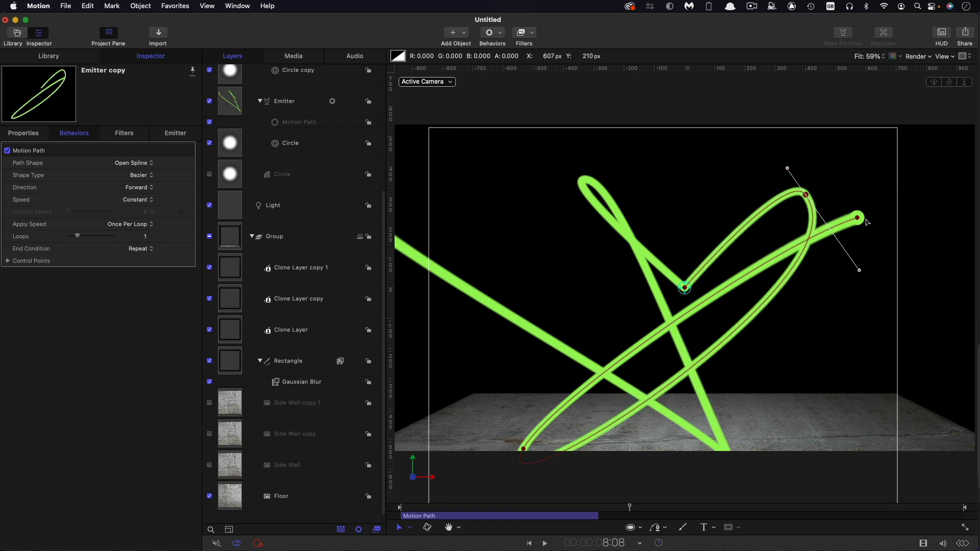
{"action": "left_click_drag", "start_coordinate": [858, 218], "coordinate": [946, 178]}
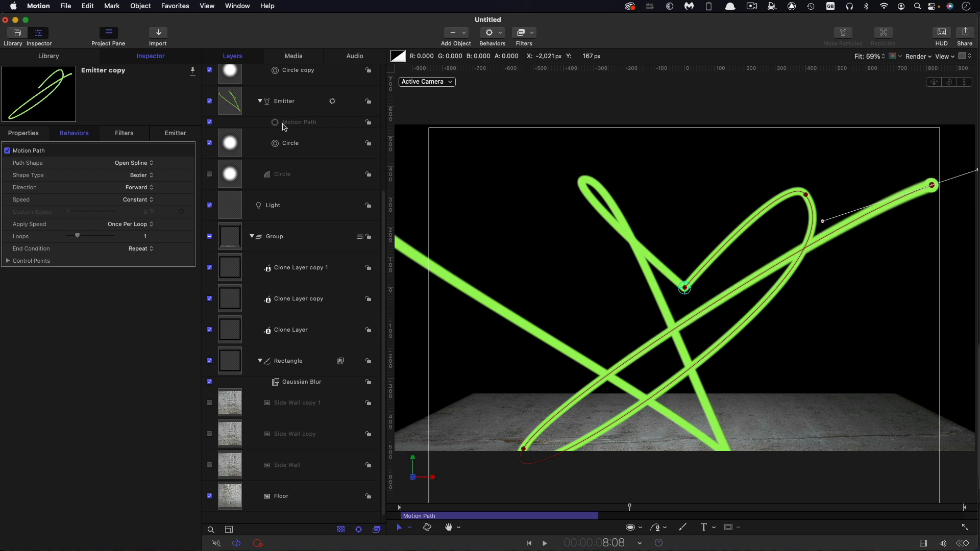
Step: Change the emitter copy's particle color to light blue by shifting its hue
{"action": "scroll", "coordinate": [227, 154], "scroll_direction": "up", "scroll_amount": 5}
{"action": "left_click", "coordinate": [226, 148]}
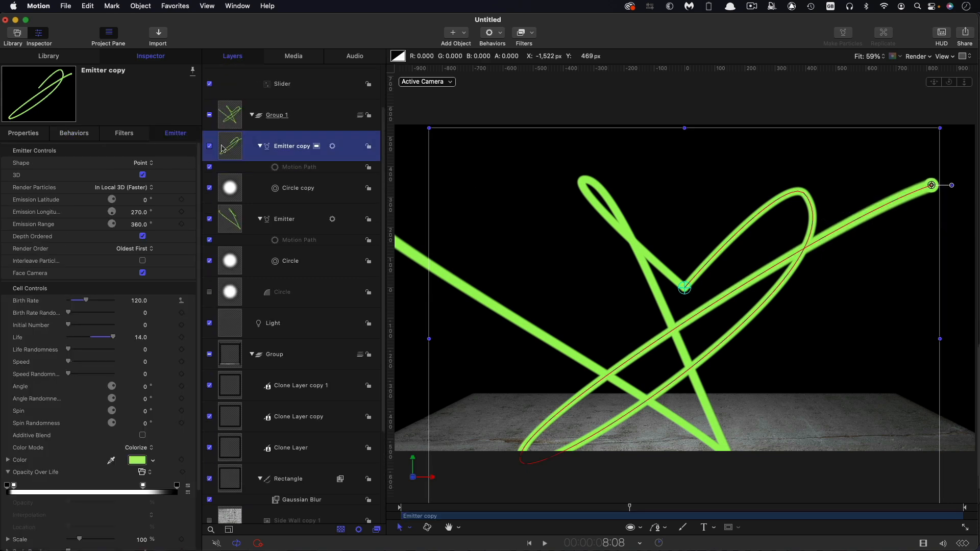
{"action": "left_click", "coordinate": [137, 460]}
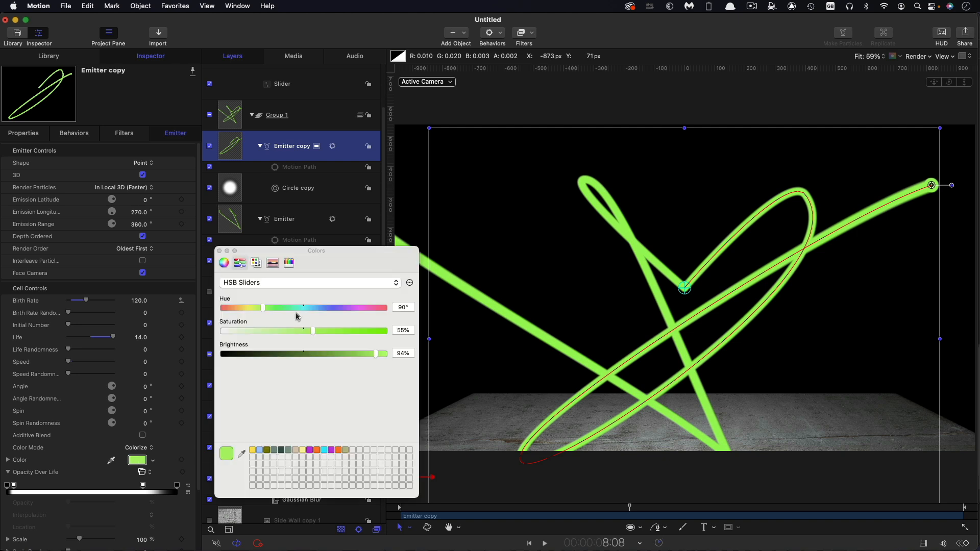
{"action": "left_click_drag", "start_coordinate": [303, 310], "coordinate": [322, 312]}
{"action": "left_click", "coordinate": [219, 250]}
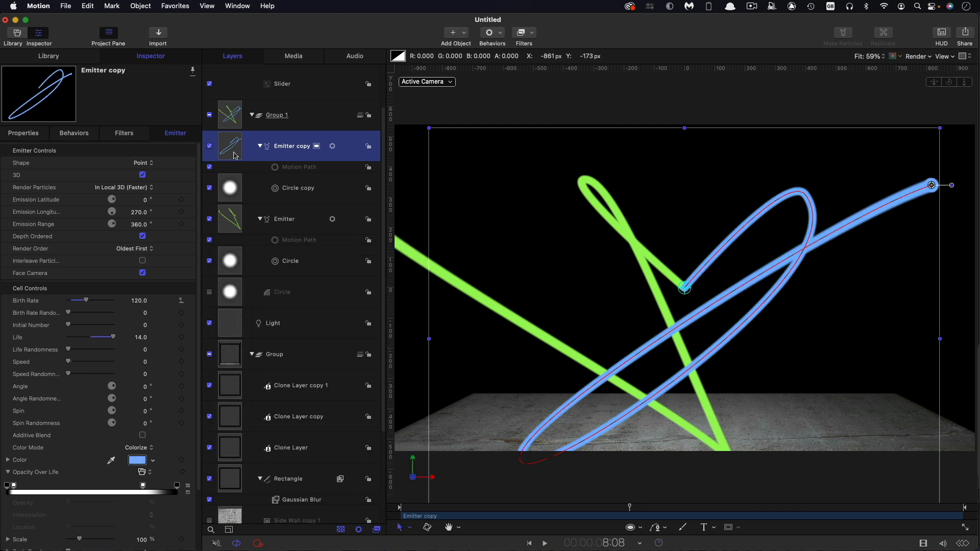
Step: Duplicate the blue emitter and select the new copy's Motion Path behavior in the Perspective view
{"action": "right_click", "coordinate": [228, 137]}
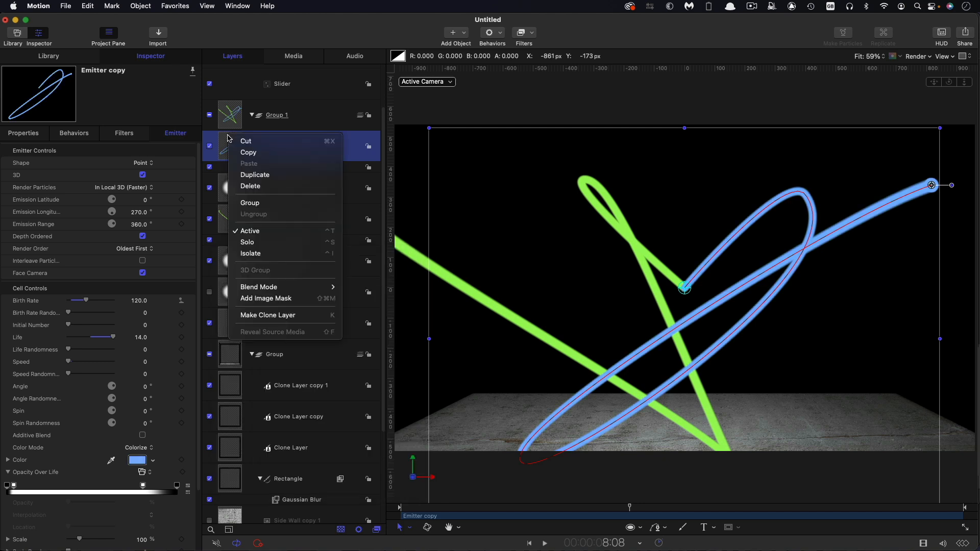
{"action": "left_click", "coordinate": [255, 175]}
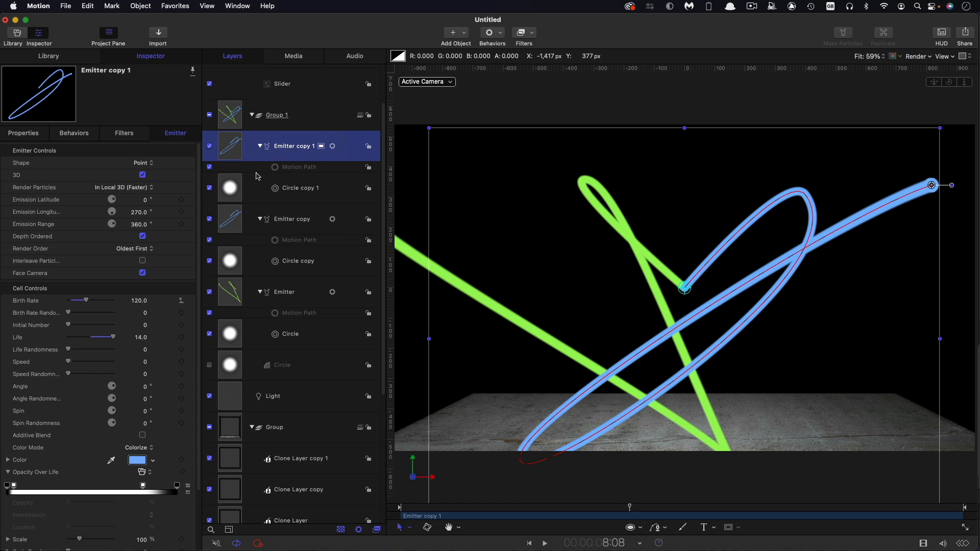
{"action": "left_click", "coordinate": [426, 82]}
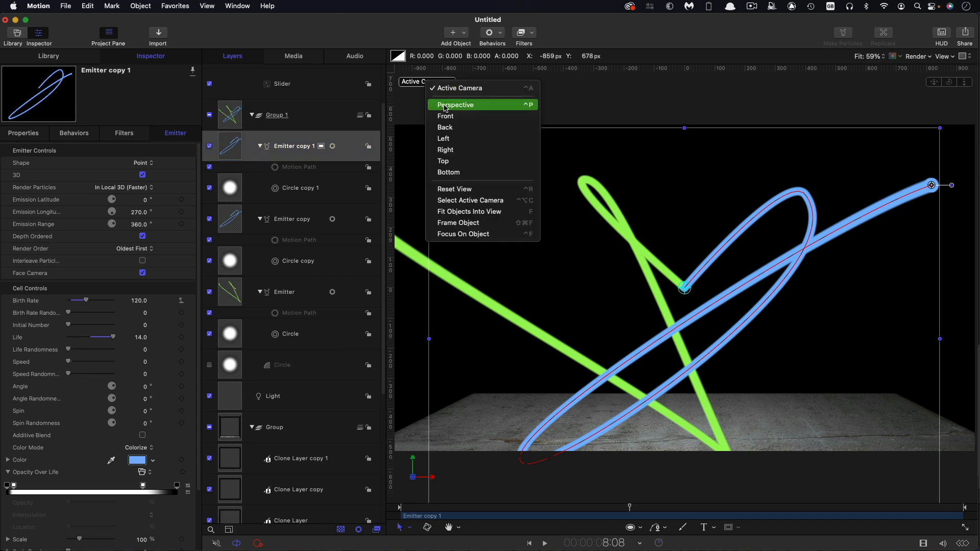
{"action": "left_click", "coordinate": [718, 160]}
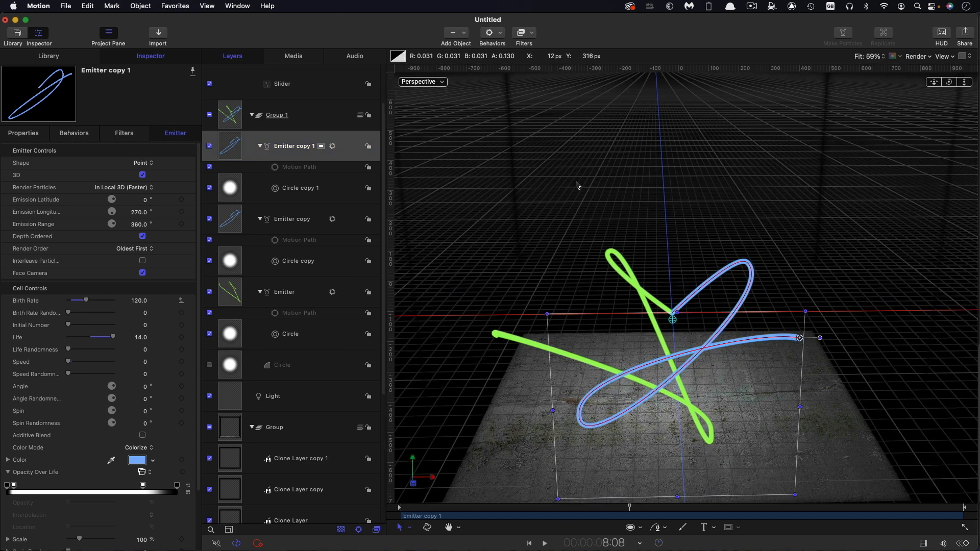
{"action": "left_click", "coordinate": [300, 169]}
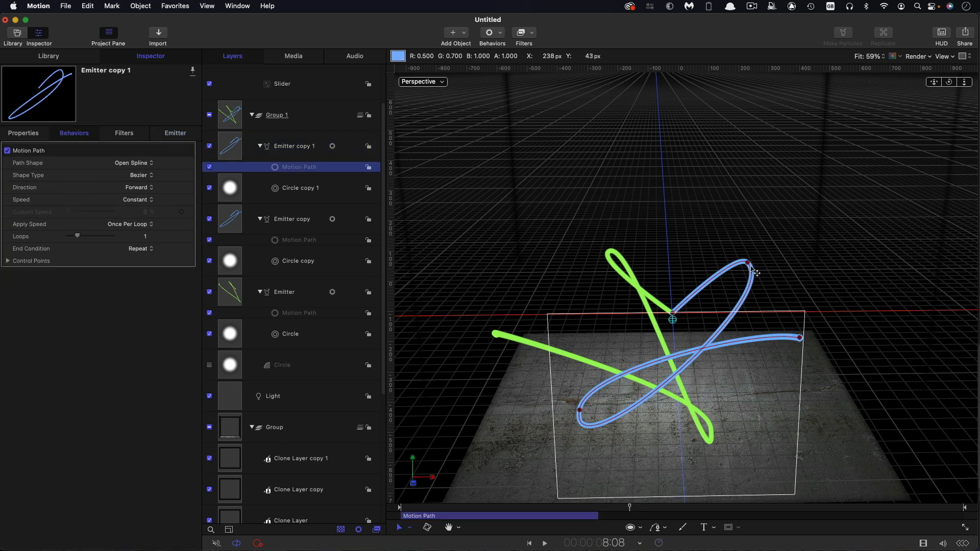
Step: Move the new path's second point to the left, third point low left of center and end point to about X 639, Y 473, Z 561 px
{"action": "left_click_drag", "start_coordinate": [748, 266], "coordinate": [558, 305]}
{"action": "left_click_drag", "start_coordinate": [601, 331], "coordinate": [677, 437]}
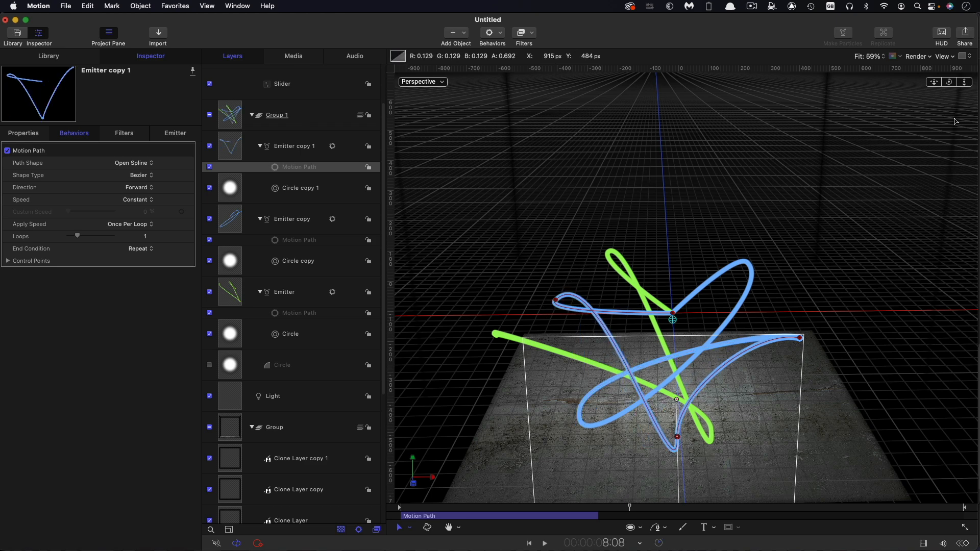
{"action": "left_click_drag", "start_coordinate": [948, 82], "coordinate": [847, 295]}
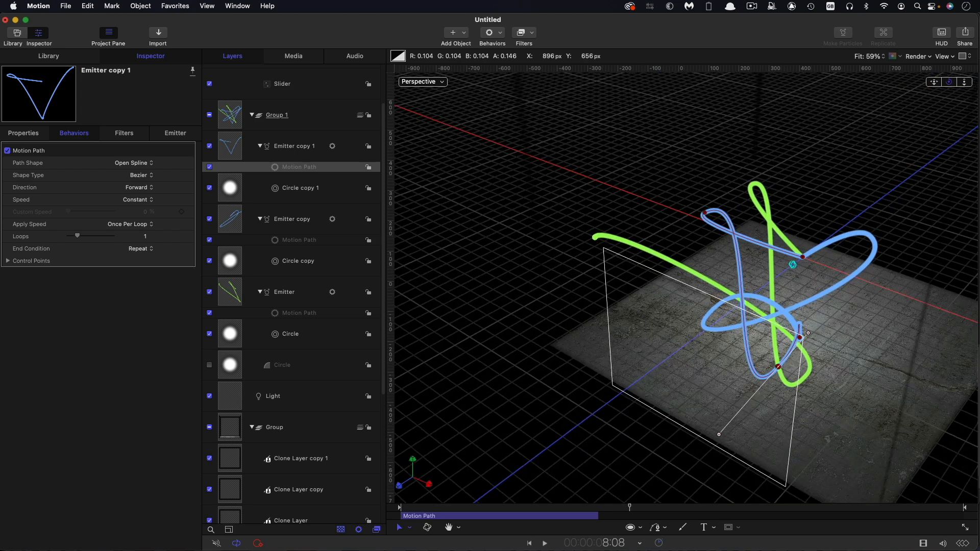
{"action": "left_click_drag", "start_coordinate": [777, 366], "coordinate": [692, 395]}
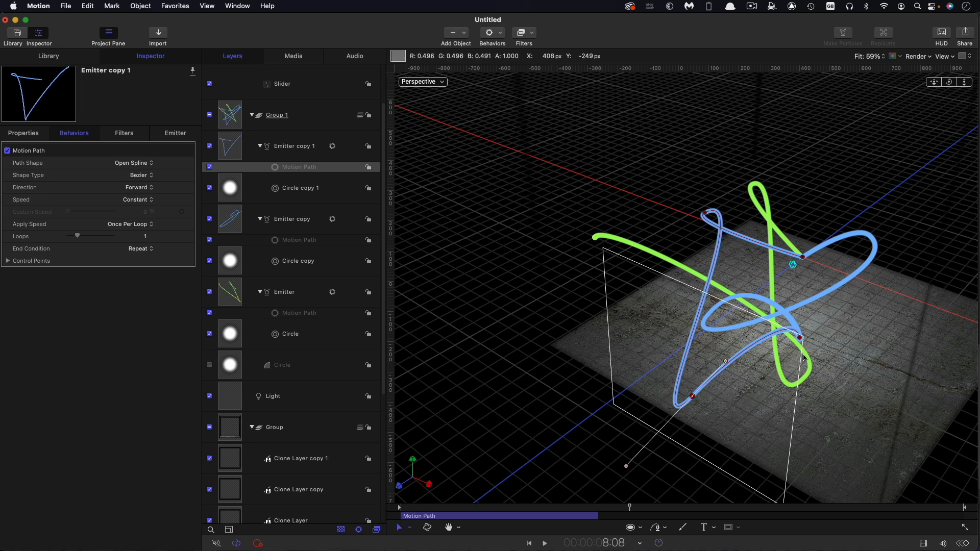
{"action": "left_click_drag", "start_coordinate": [800, 339], "coordinate": [878, 261]}
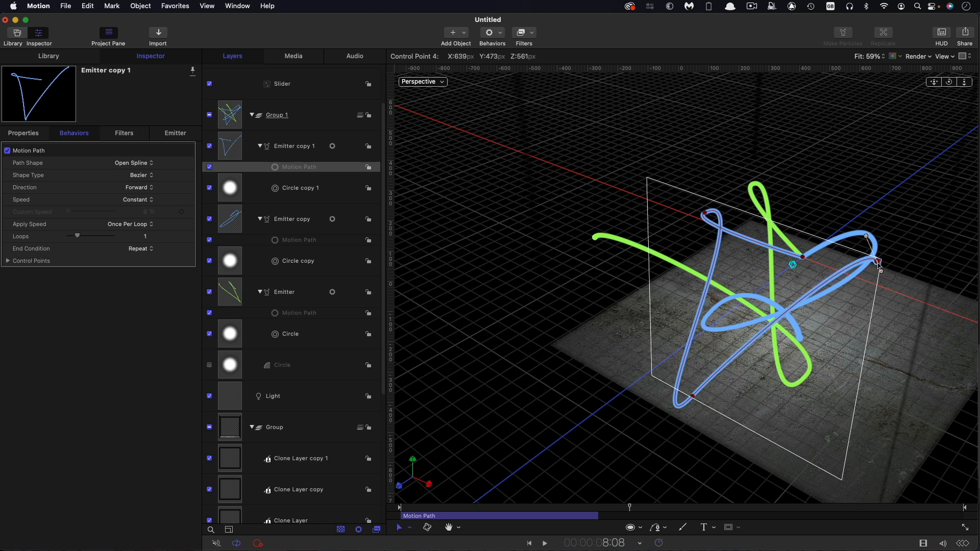
Step: Return to the Active Camera view, show the side wall layers again and move the playhead to 9:13
{"action": "left_click", "coordinate": [642, 509]}
{"action": "left_click_drag", "start_coordinate": [642, 508], "coordinate": [607, 509]}
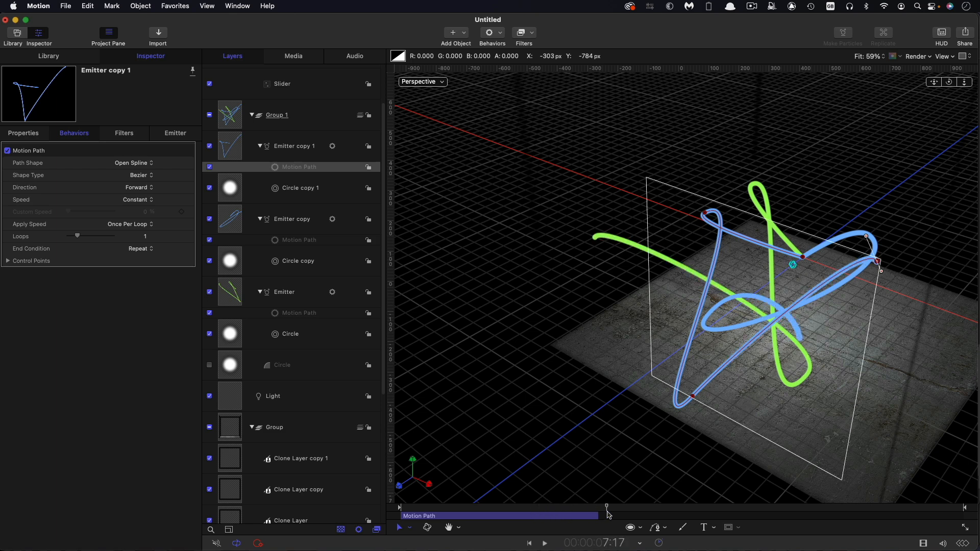
{"action": "left_click", "coordinate": [430, 82]}
{"action": "left_click", "coordinate": [462, 88]}
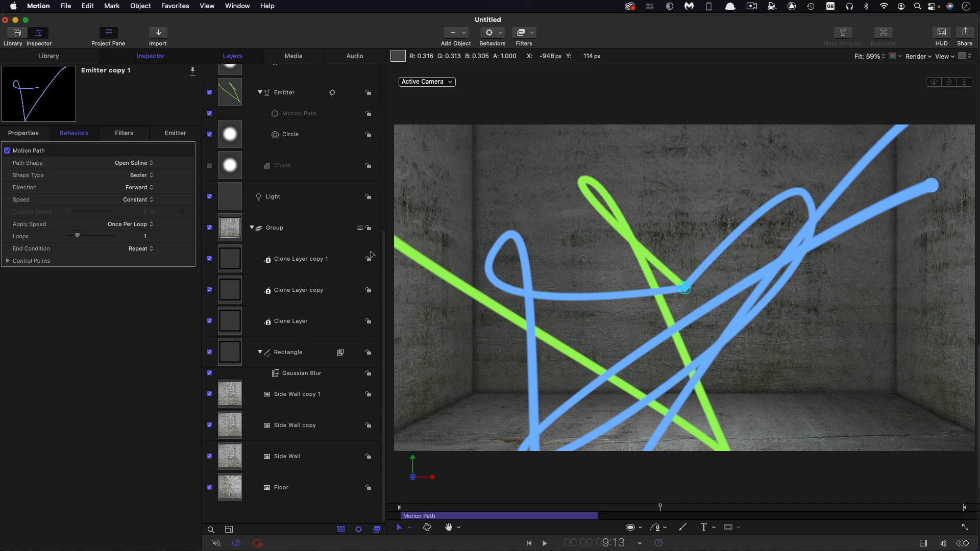
Step: Move the Light above the Rig in the layer order and set its intensity to 20%
{"action": "scroll", "coordinate": [245, 263], "scroll_direction": "up", "scroll_amount": 10}
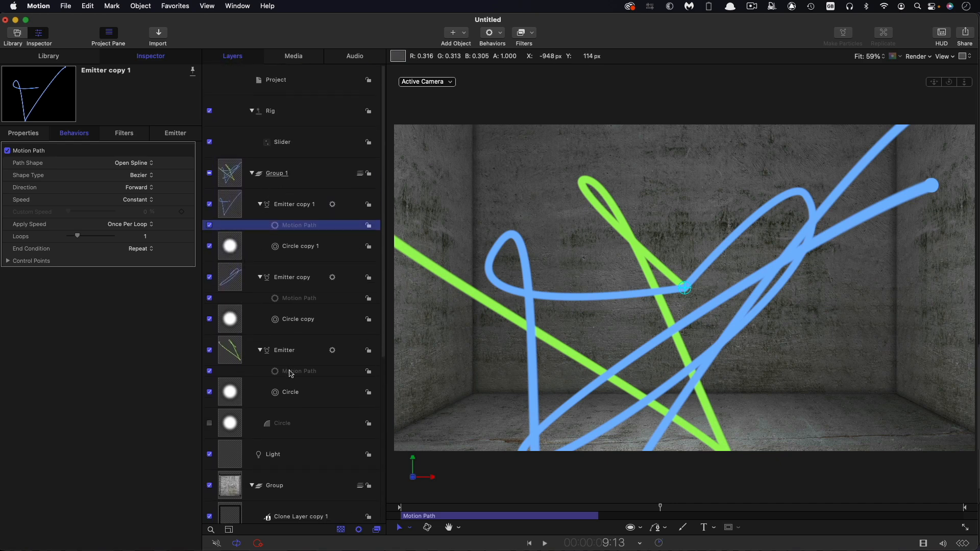
{"action": "left_click_drag", "start_coordinate": [235, 442], "coordinate": [255, 100]}
{"action": "left_click", "coordinate": [139, 187]}
{"action": "type", "text": "20"}
{"action": "key", "text": "Return"}
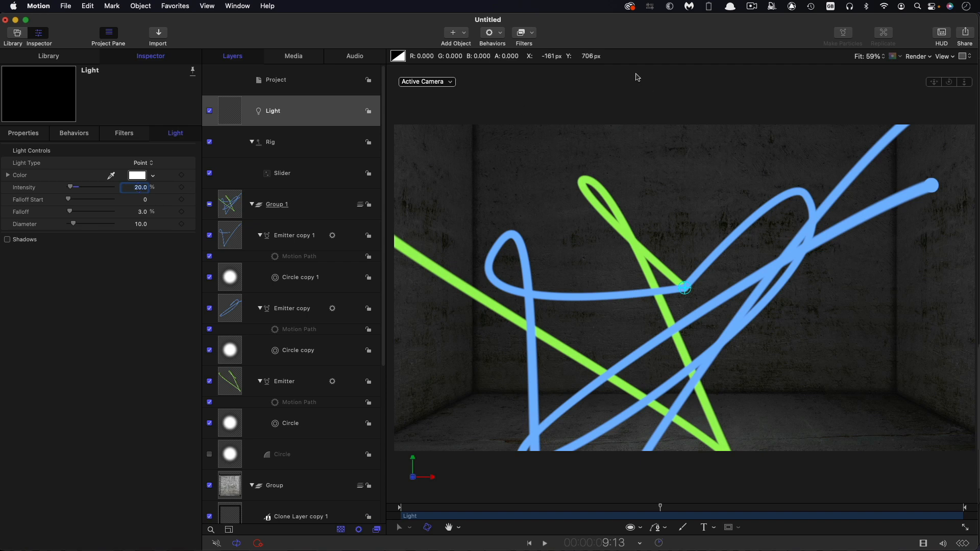
Step: Add a Scale Over Life particle behavior to the green emitter and set its increment type to Custom
{"action": "left_click", "coordinate": [233, 385]}
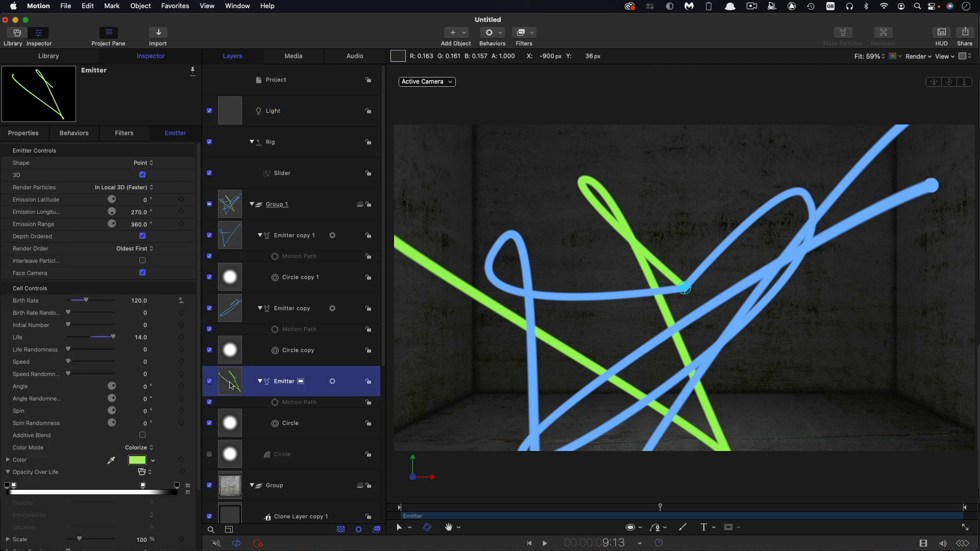
{"action": "left_click", "coordinate": [501, 33]}
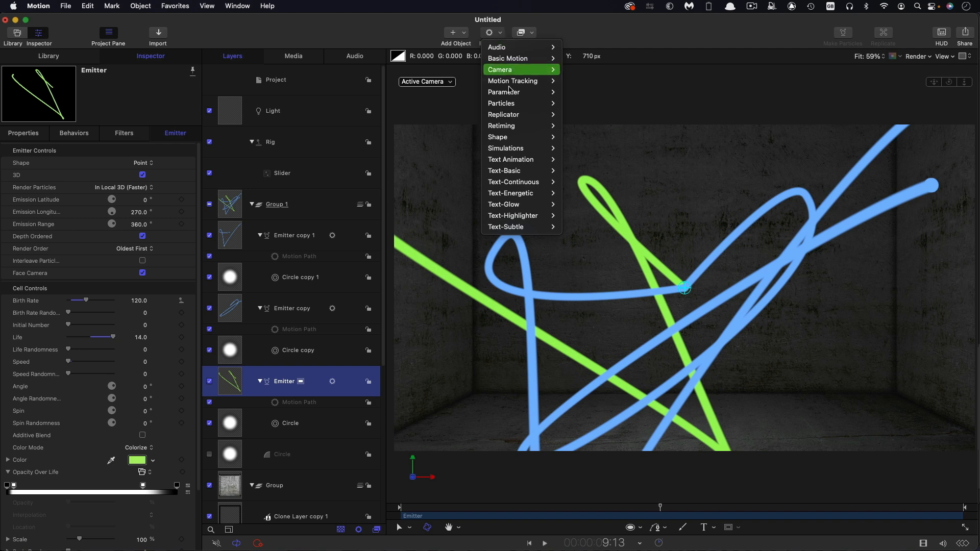
{"action": "mouse_move", "coordinate": [518, 138]}
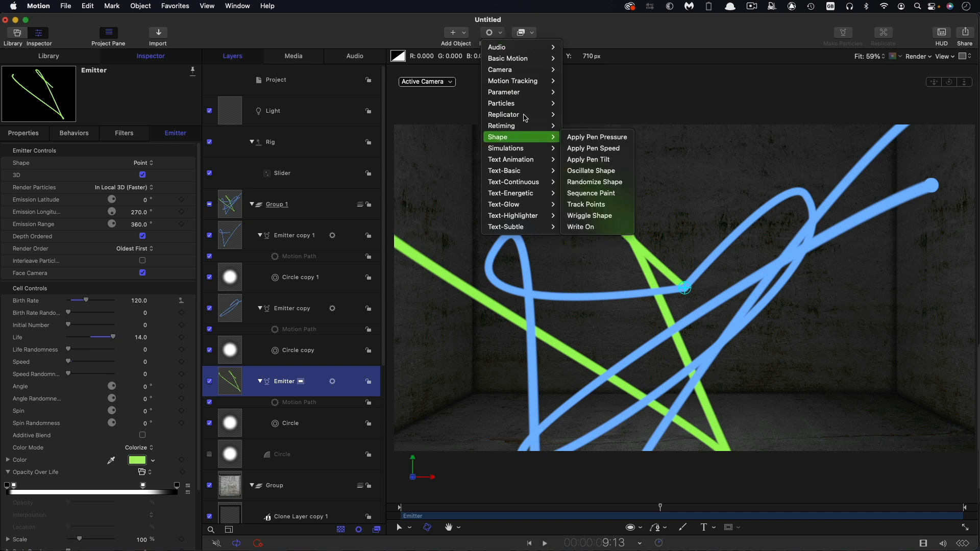
{"action": "mouse_move", "coordinate": [541, 103]}
{"action": "left_click", "coordinate": [601, 103]}
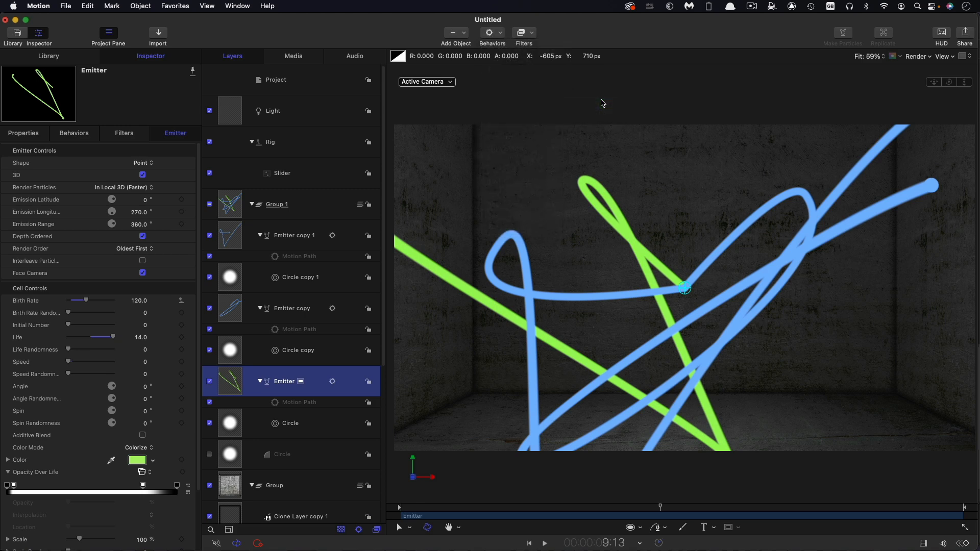
{"action": "left_click", "coordinate": [135, 164]}
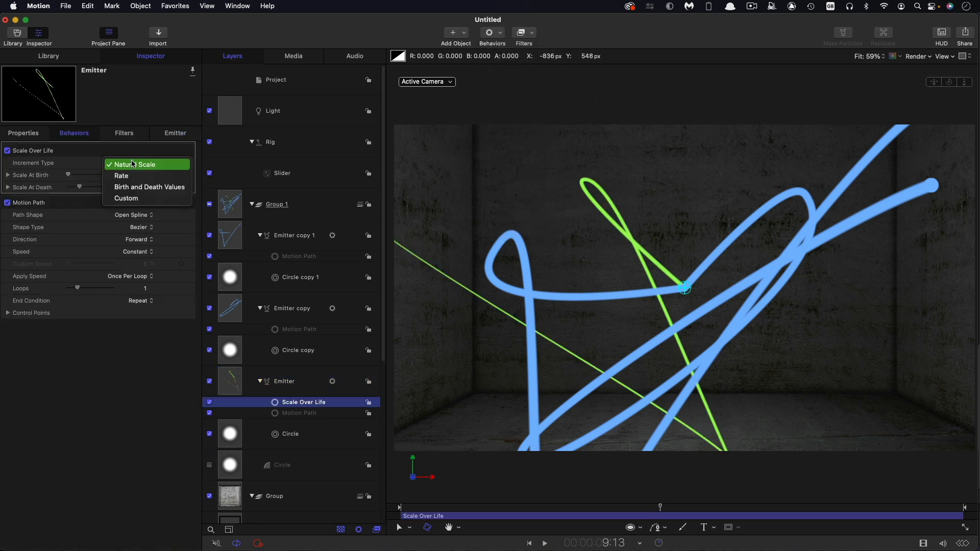
{"action": "left_click", "coordinate": [131, 203]}
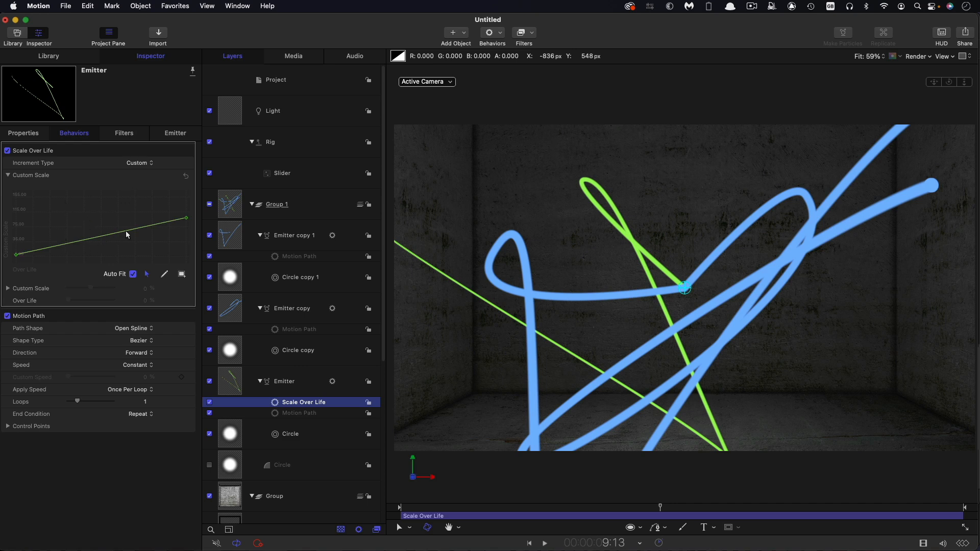
Step: Add a point at about 26% over life on the custom scale curve and set its scale to 10%
{"action": "double_click", "coordinate": [60, 248]}
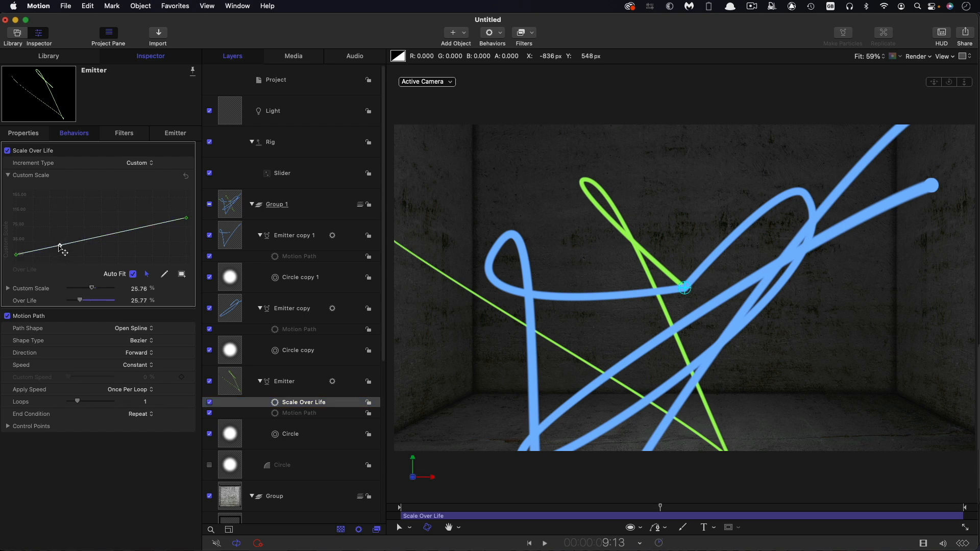
{"action": "left_click", "coordinate": [138, 289]}
{"action": "type", "text": "10"}
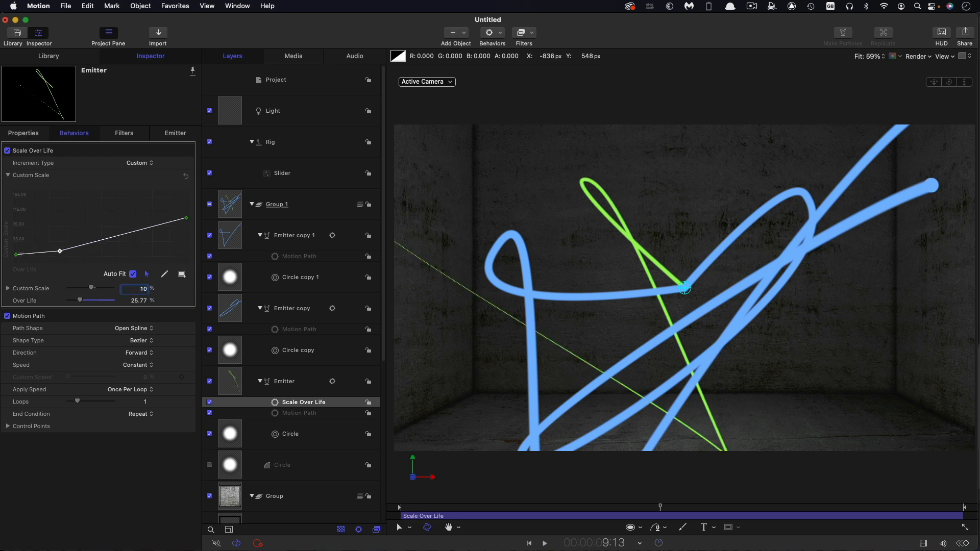
Step: Set the custom scale curve's middle point to 25% over life and its end point's scale to 50%
{"action": "left_click", "coordinate": [139, 300]}
{"action": "type", "text": "25"}
{"action": "key", "text": "Return"}
{"action": "left_click", "coordinate": [185, 217]}
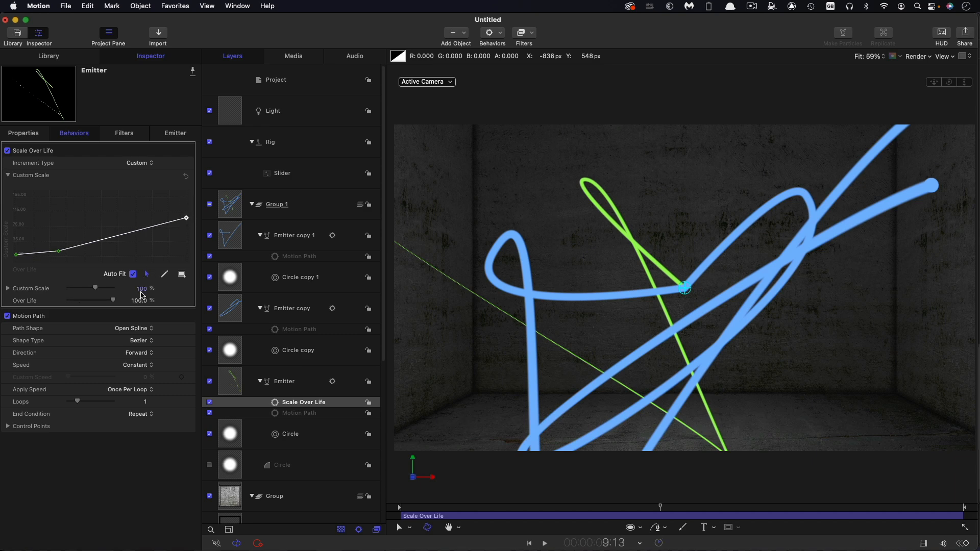
{"action": "type", "text": "50"}
{"action": "key", "text": "Return"}
Step: Set the custom scale curve's middle point to a scale of 100% and its start point to 50%
{"action": "left_click", "coordinate": [59, 251]}
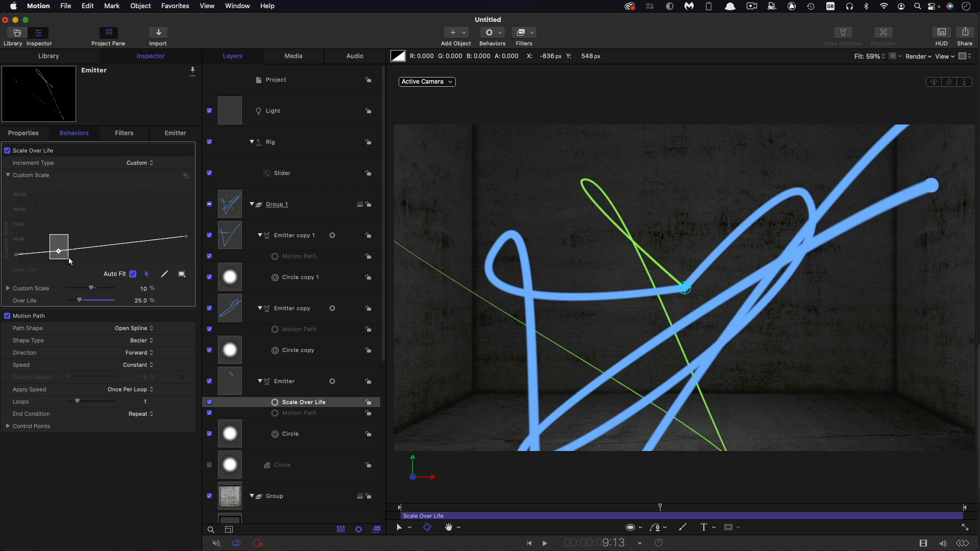
{"action": "left_click", "coordinate": [145, 289]}
{"action": "type", "text": "100"}
{"action": "key", "text": "Return"}
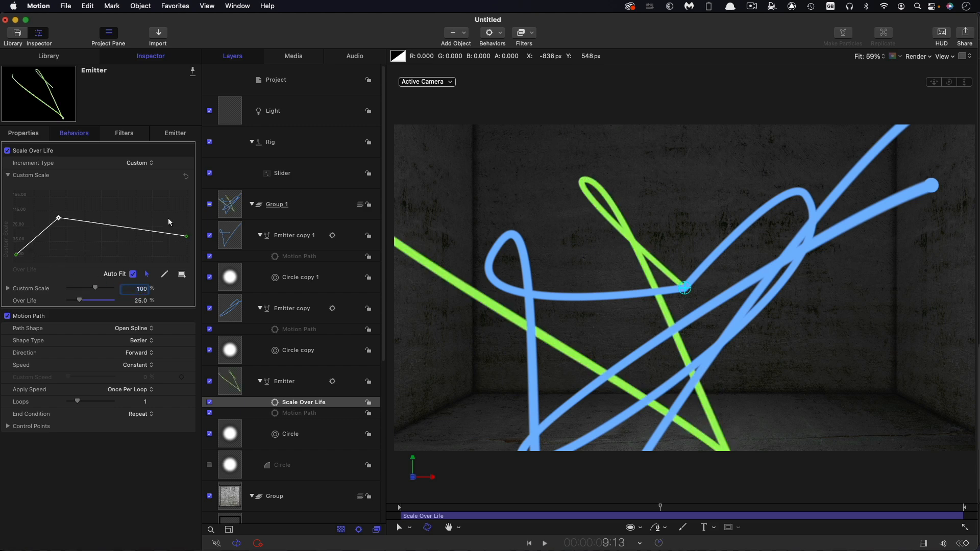
{"action": "left_click", "coordinate": [16, 254]}
{"action": "left_click", "coordinate": [145, 288]}
{"action": "key", "text": "Return"}
Step: Copy the green emitter's Scale Over Life behavior to Emitter copy and Emitter copy 1, and move the playhead to 17:48
{"action": "left_click_drag", "start_coordinate": [401, 507], "coordinate": [536, 506]}
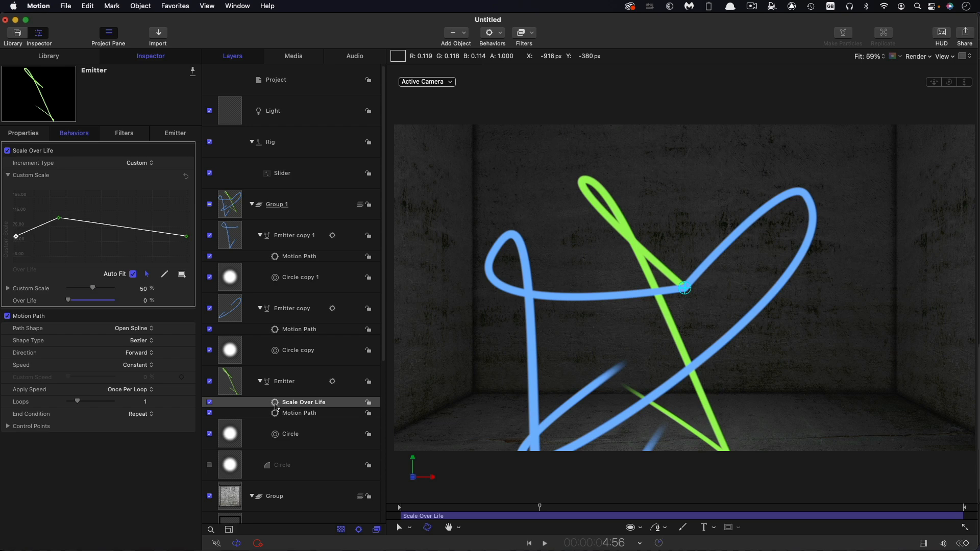
{"action": "left_click_drag", "start_coordinate": [276, 407], "coordinate": [229, 309]}
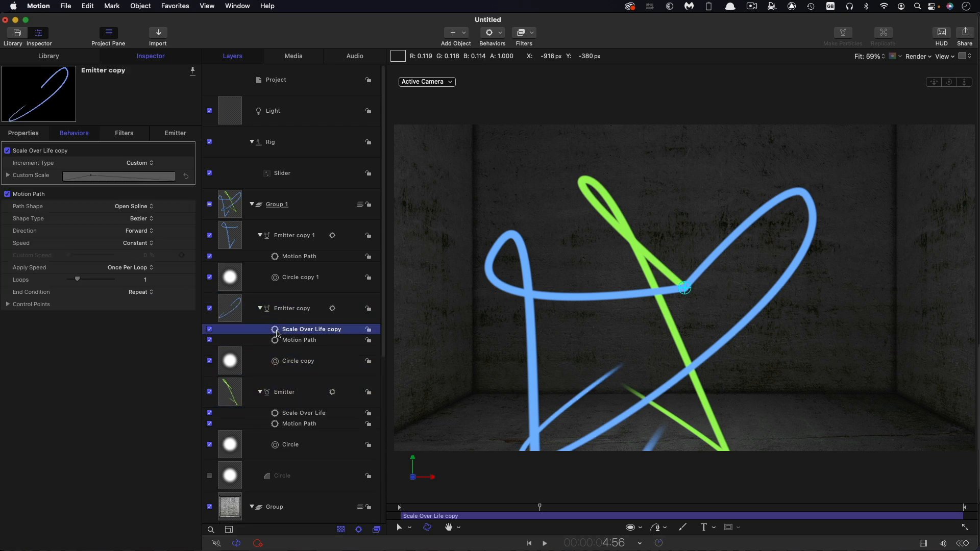
{"action": "left_click_drag", "start_coordinate": [278, 331], "coordinate": [235, 238]}
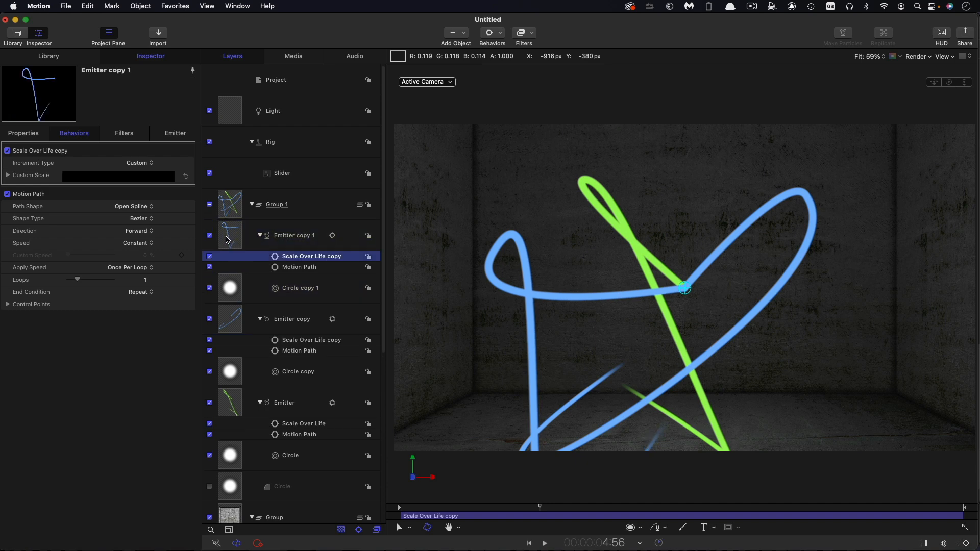
{"action": "mouse_move", "coordinate": [431, 507]}
{"action": "left_mouse_down"}
{"action": "mouse_move", "coordinate": [948, 509]}
{"action": "mouse_move", "coordinate": [901, 518]}
{"action": "left_mouse_up"}
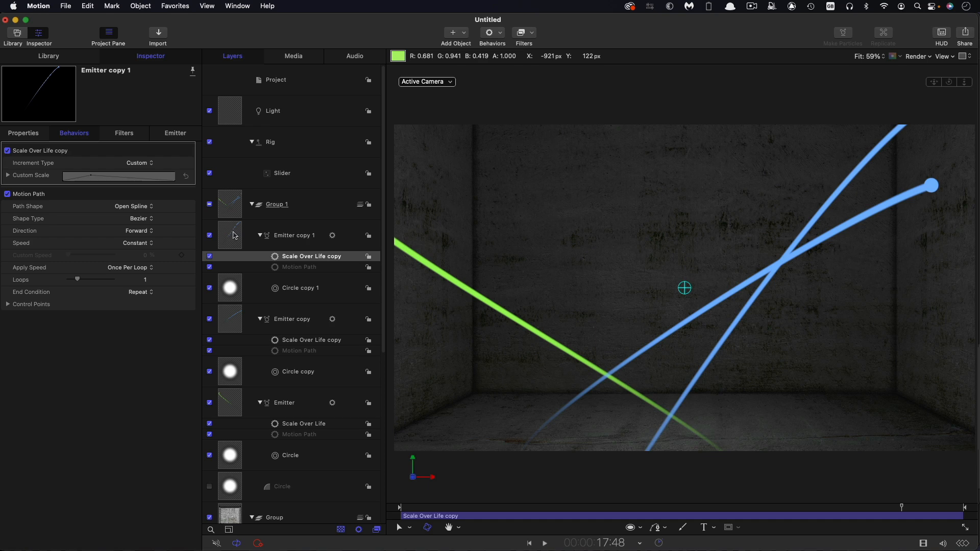
Step: Change the particle color of Emitter copy 1 to pink with about 56% saturation
{"action": "left_click", "coordinate": [235, 235]}
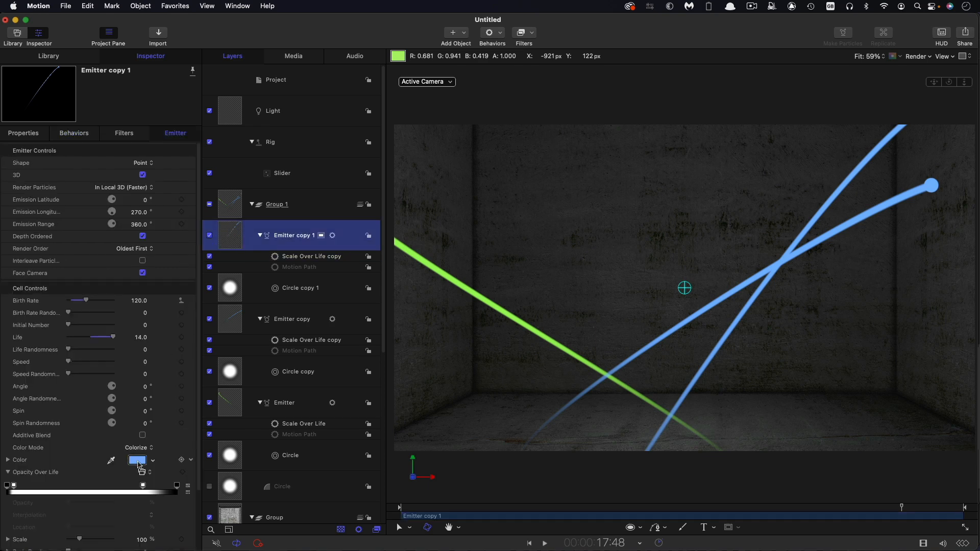
{"action": "left_click", "coordinate": [137, 460]}
{"action": "left_click_drag", "start_coordinate": [326, 309], "coordinate": [362, 312]}
{"action": "left_click_drag", "start_coordinate": [304, 331], "coordinate": [315, 334]}
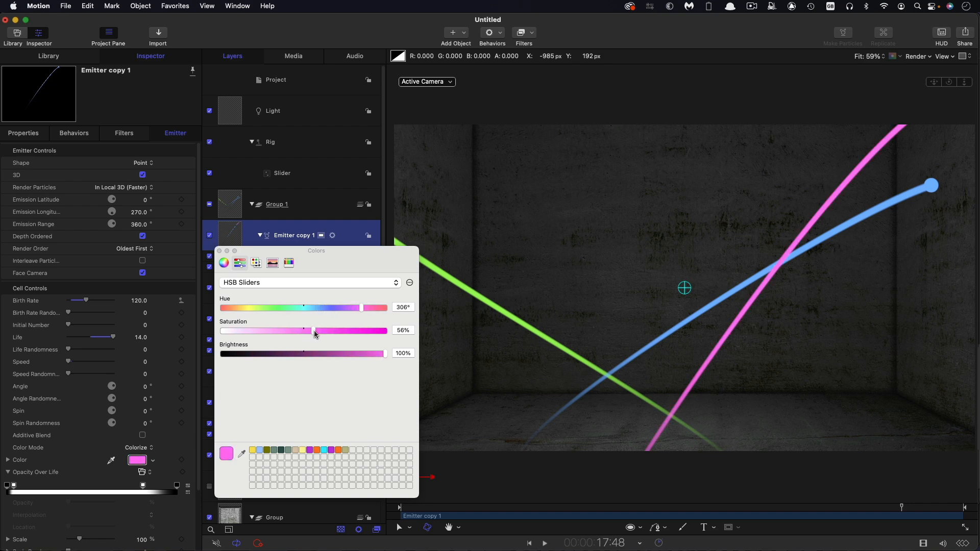
{"action": "left_click", "coordinate": [219, 251]}
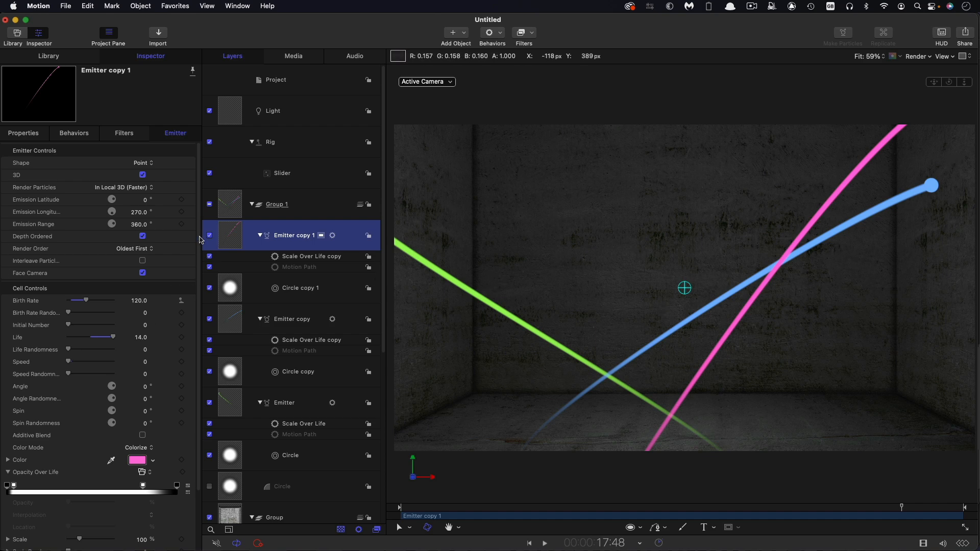
Step: Set the Light's color to the green sampled from the green particle line
{"action": "left_click", "coordinate": [234, 112]}
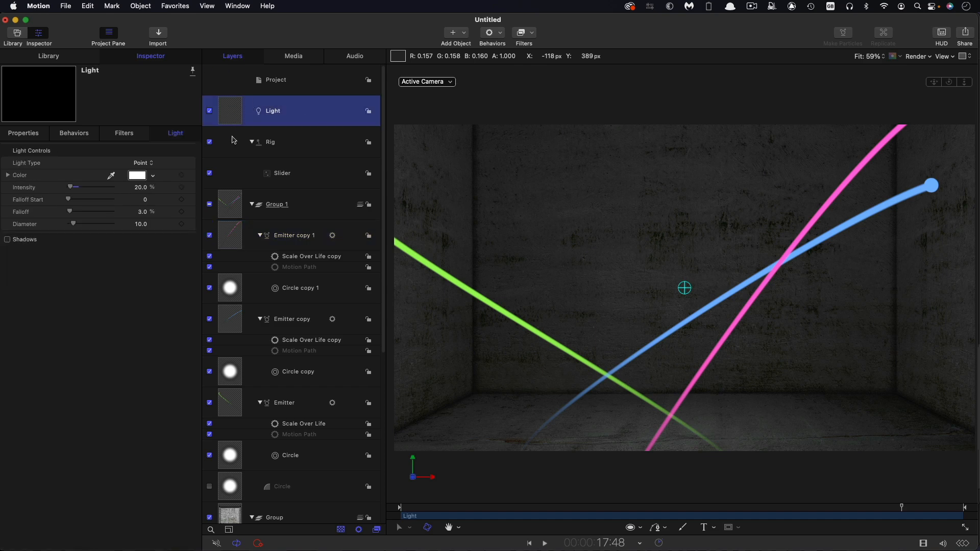
{"action": "left_click", "coordinate": [112, 176]}
{"action": "left_click", "coordinate": [416, 250]}
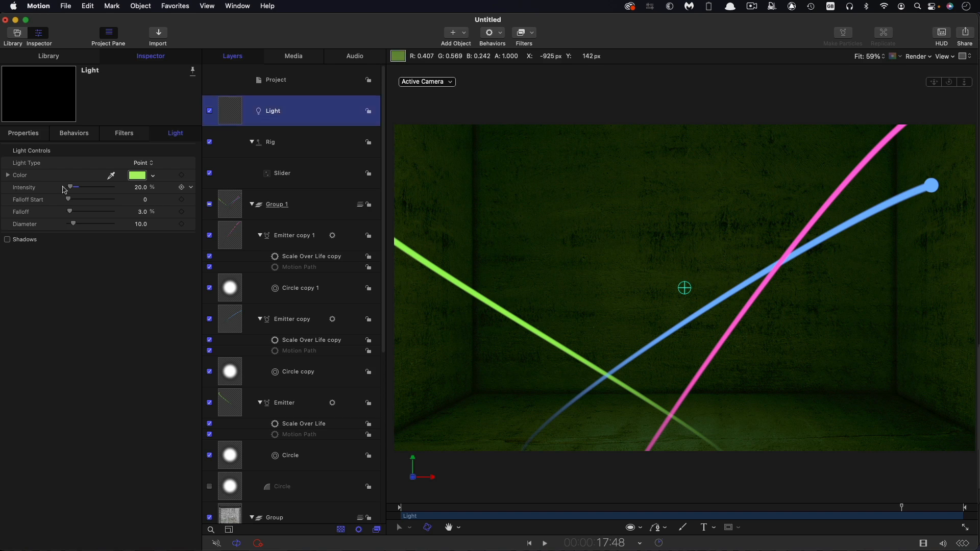
Step: Add the Light's intensity to a new slider in the existing Rig
{"action": "left_click", "coordinate": [190, 187]}
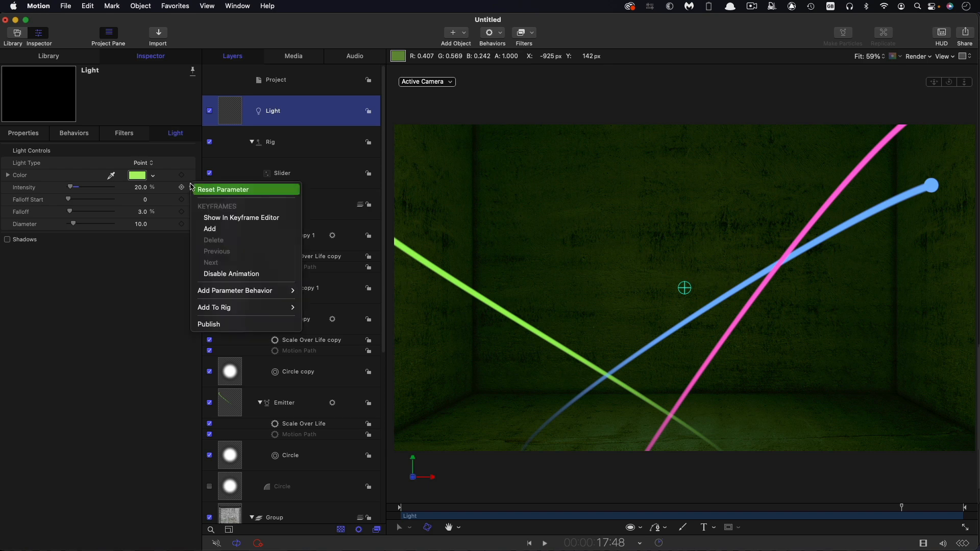
{"action": "mouse_move", "coordinate": [227, 292]}
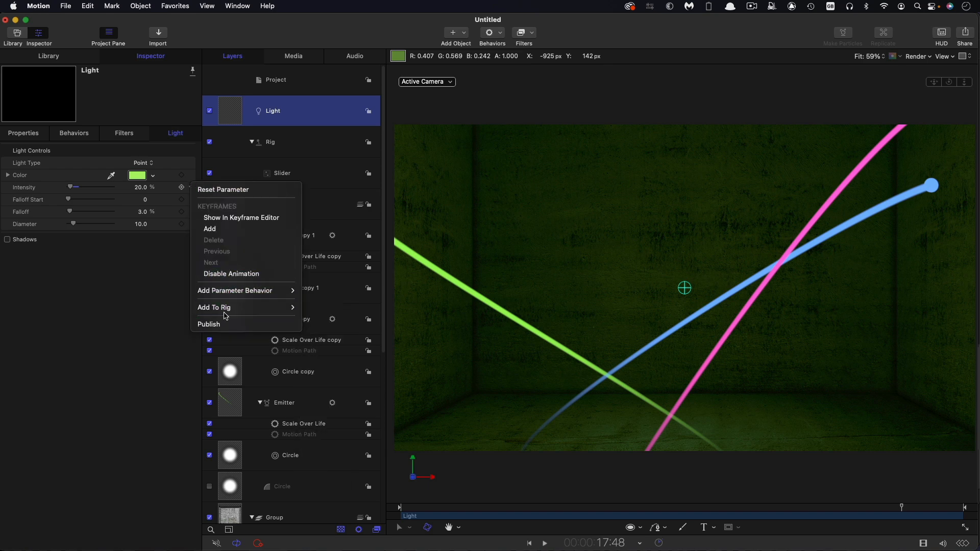
{"action": "mouse_move", "coordinate": [323, 320]}
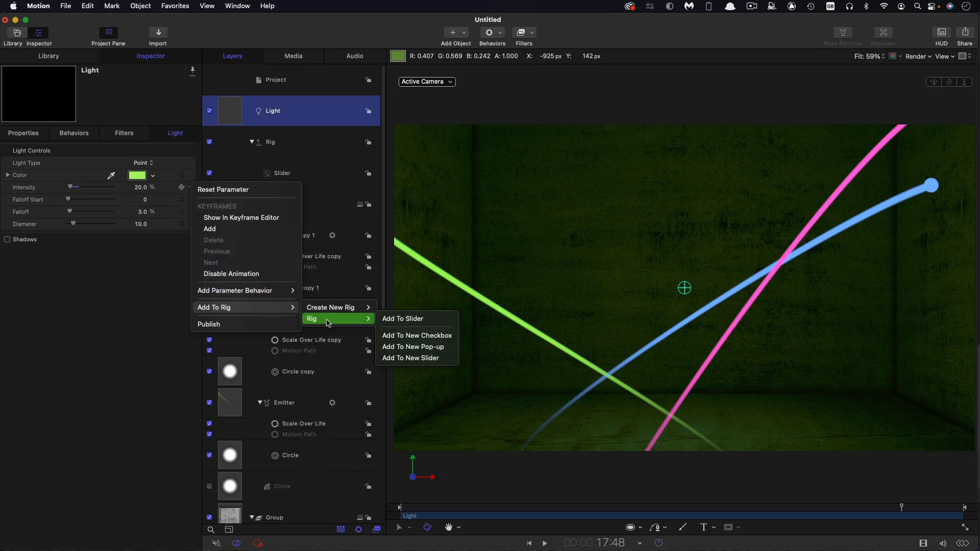
{"action": "left_click", "coordinate": [413, 358]}
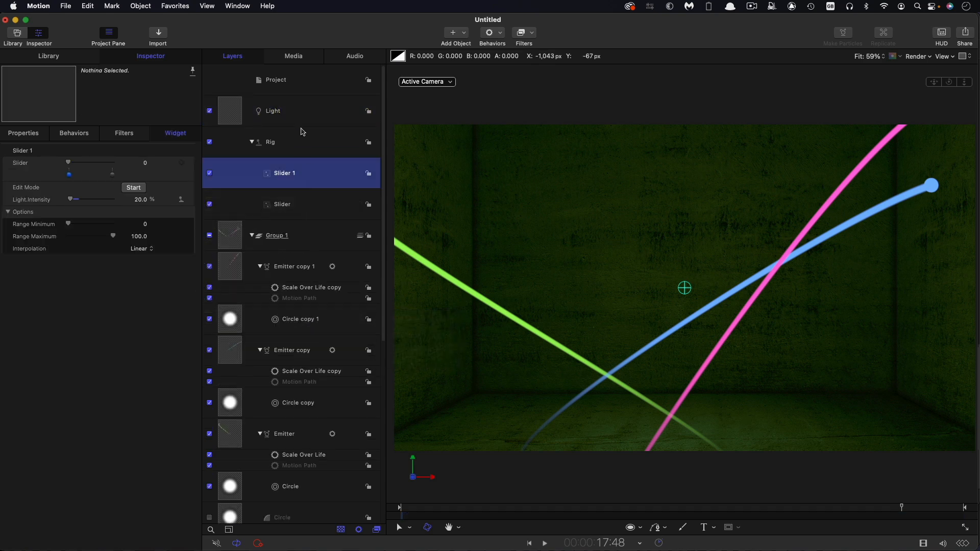
Step: Duplicate the Light and set the copy's color to the blue sampled from the blue particle line
{"action": "left_click", "coordinate": [231, 114]}
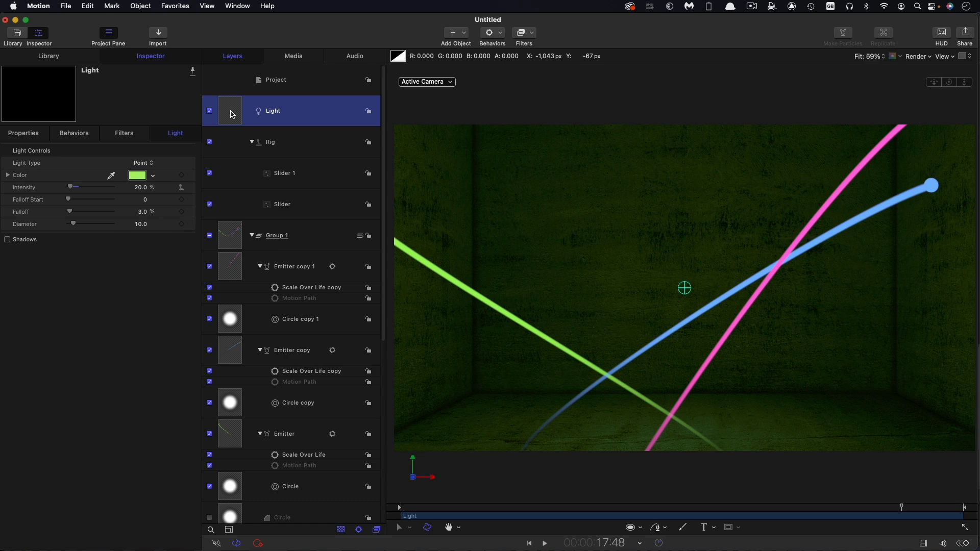
{"action": "right_click", "coordinate": [232, 115]}
{"action": "left_click", "coordinate": [278, 152]}
{"action": "left_click", "coordinate": [111, 175]}
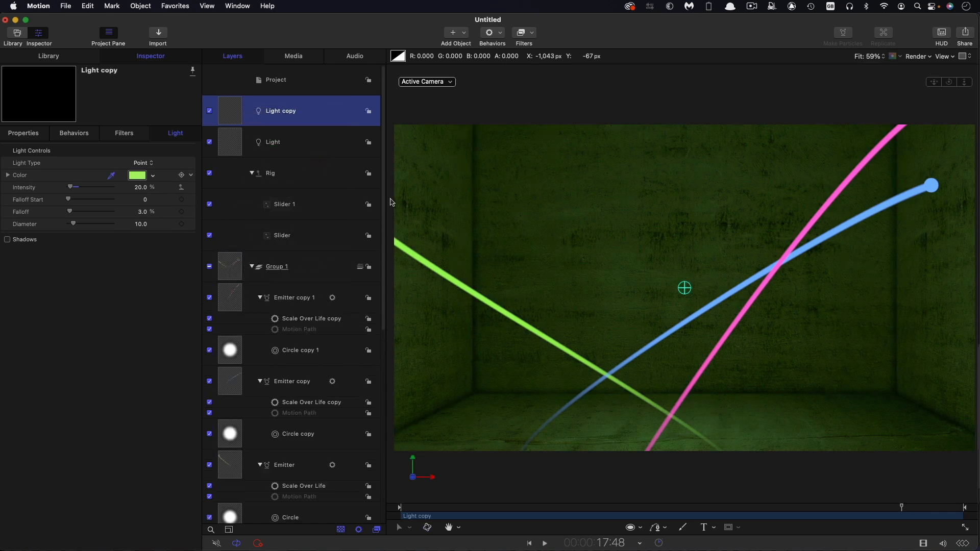
{"action": "left_click", "coordinate": [749, 277]}
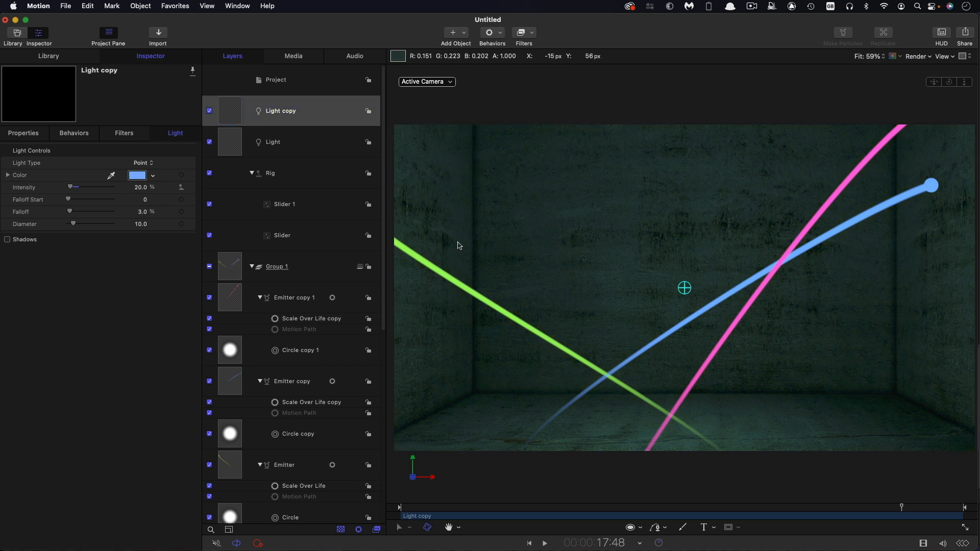
Step: Duplicate the blue light and set the new copy's color to the pink sampled from the pink particle line
{"action": "right_click", "coordinate": [229, 111]}
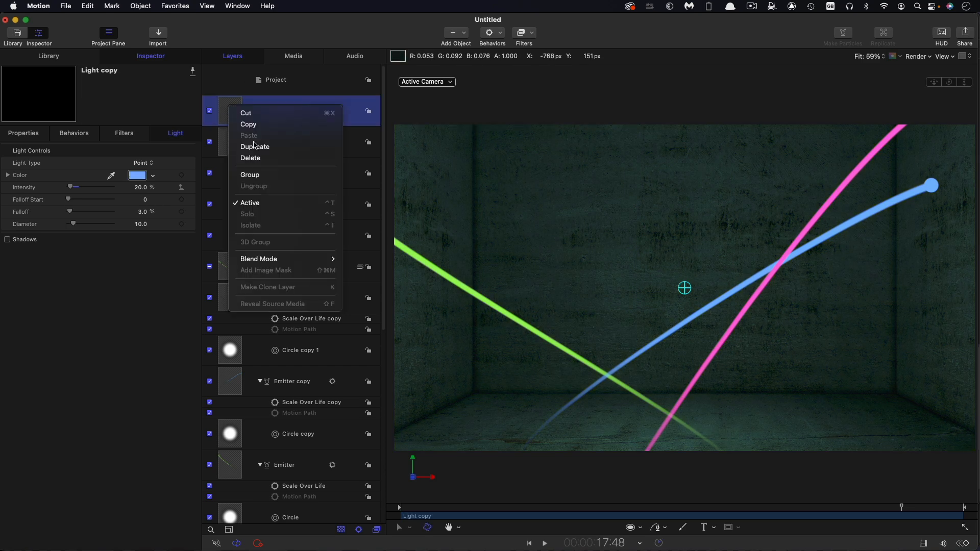
{"action": "left_click", "coordinate": [264, 147]}
{"action": "left_click", "coordinate": [111, 176]}
{"action": "left_click", "coordinate": [854, 176]}
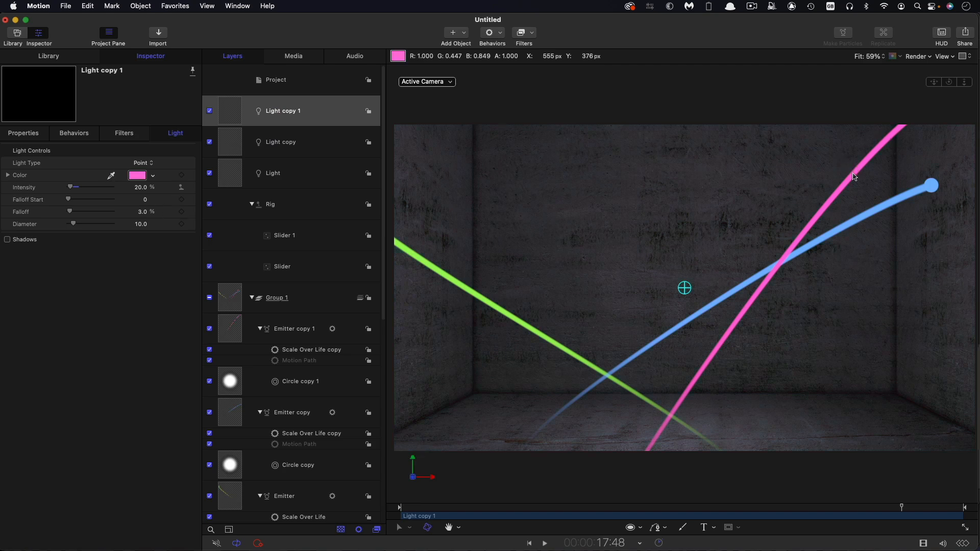
Step: Set the falloff of all three lights to 5%
{"action": "left_click", "coordinate": [142, 214]}
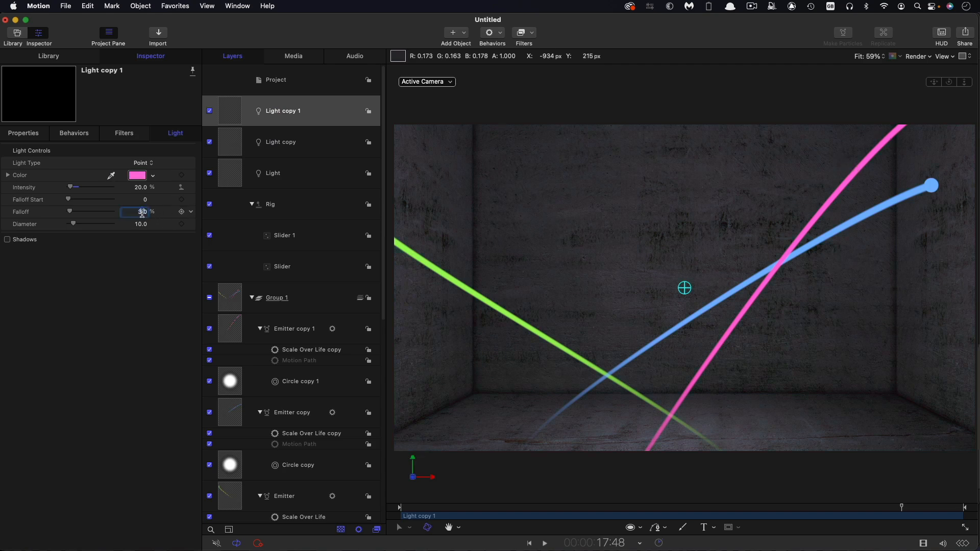
{"action": "left_click", "coordinate": [224, 142]}
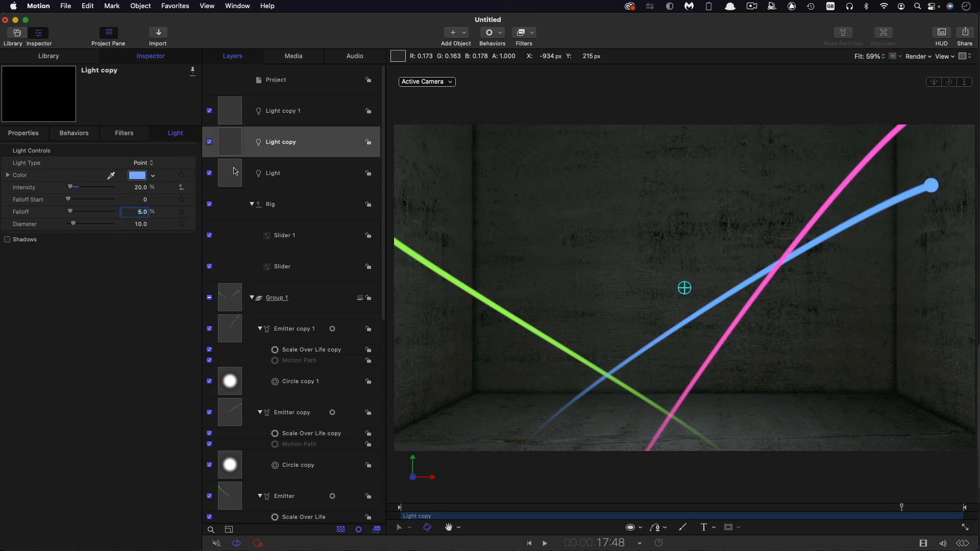
{"action": "key", "text": "Down"}
{"action": "left_click", "coordinate": [143, 214]}
{"action": "type", "text": "5"}
{"action": "key", "text": "Return"}
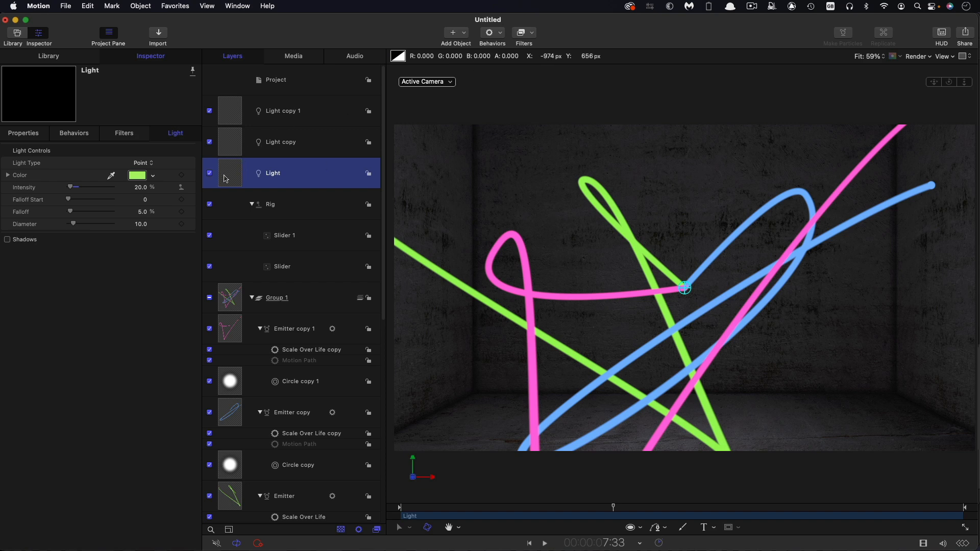
Step: Add a Match Move behavior to the green Light with Emitter as its source, and show the light's position properties
{"action": "left_click", "coordinate": [501, 33]}
{"action": "mouse_move", "coordinate": [506, 81]}
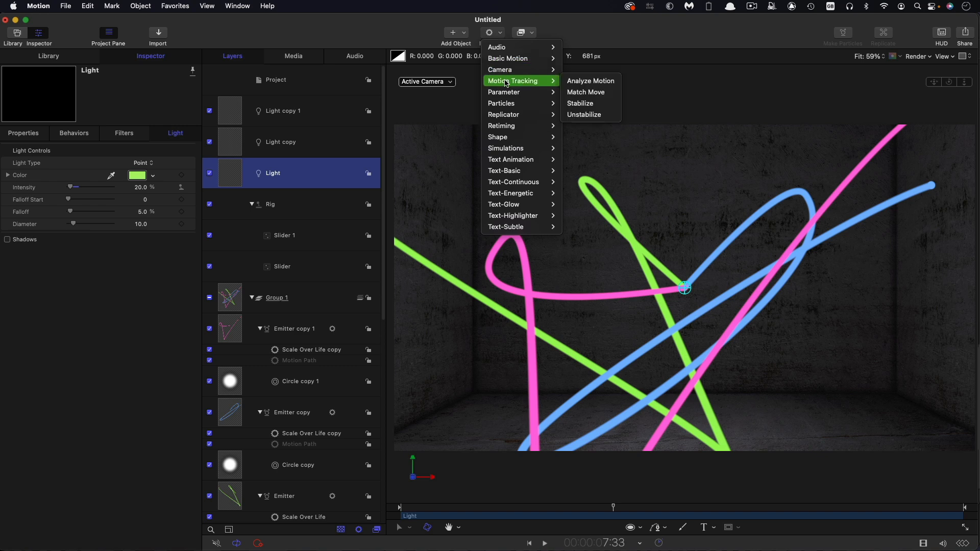
{"action": "left_click", "coordinate": [586, 92]}
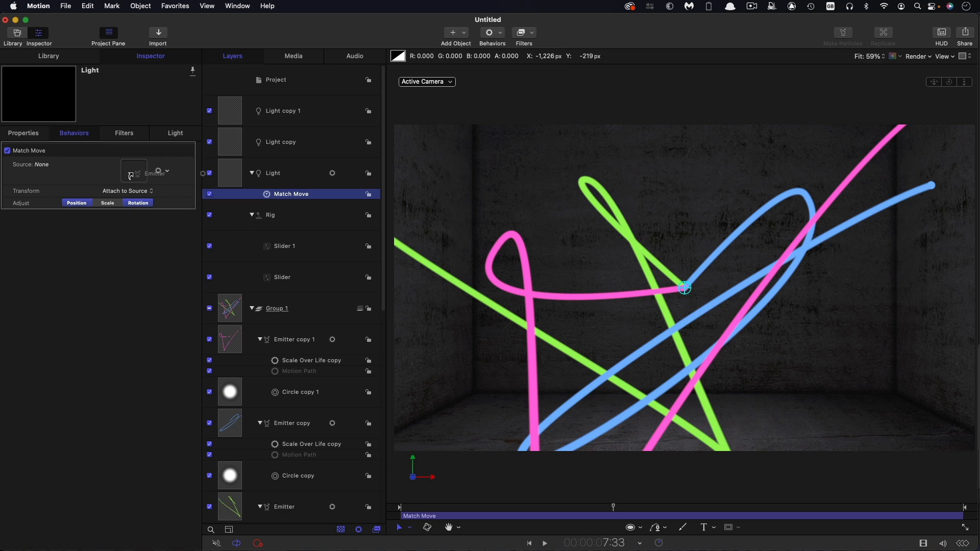
{"action": "left_click_drag", "start_coordinate": [132, 175], "coordinate": [133, 175]}
{"action": "key", "text": "F1"}
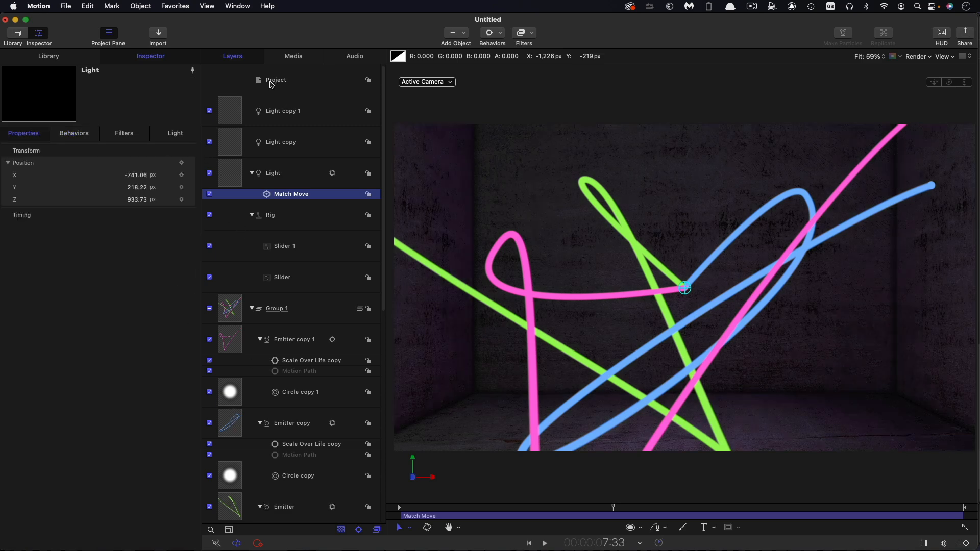
Step: Add a Match Move behavior to the blue Light copy with Emitter copy as its source
{"action": "left_click", "coordinate": [237, 143]}
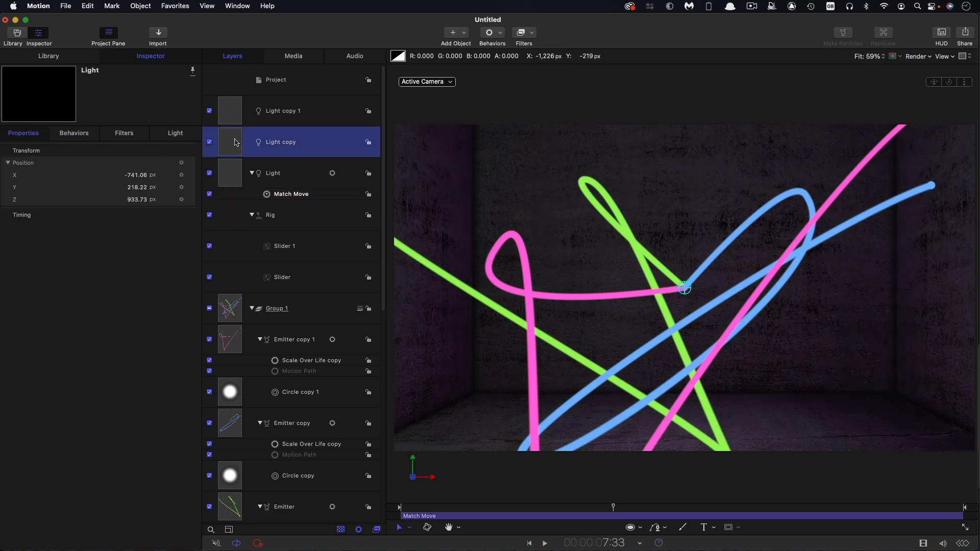
{"action": "left_click", "coordinate": [502, 34]}
{"action": "mouse_move", "coordinate": [536, 80]}
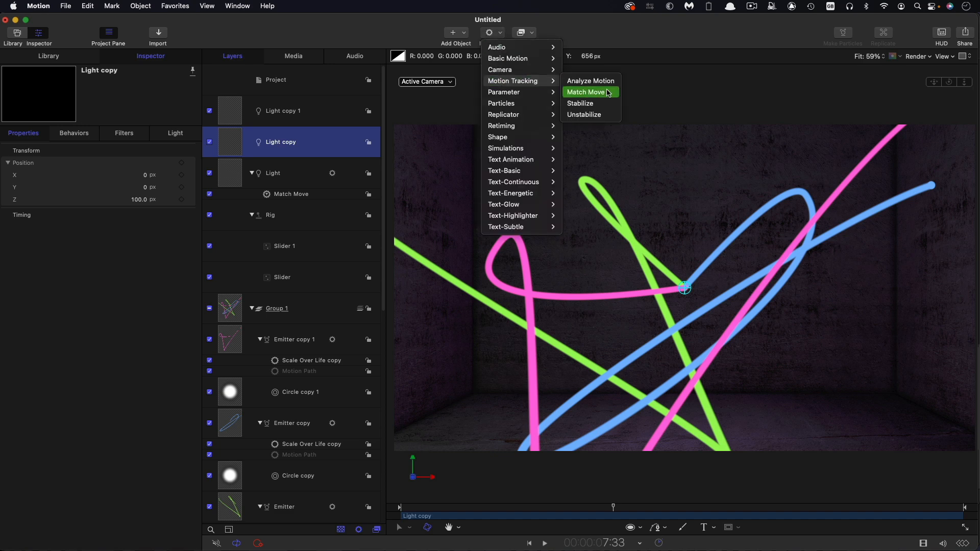
{"action": "key", "text": "Return"}
{"action": "left_click_drag", "start_coordinate": [231, 437], "coordinate": [143, 176]}
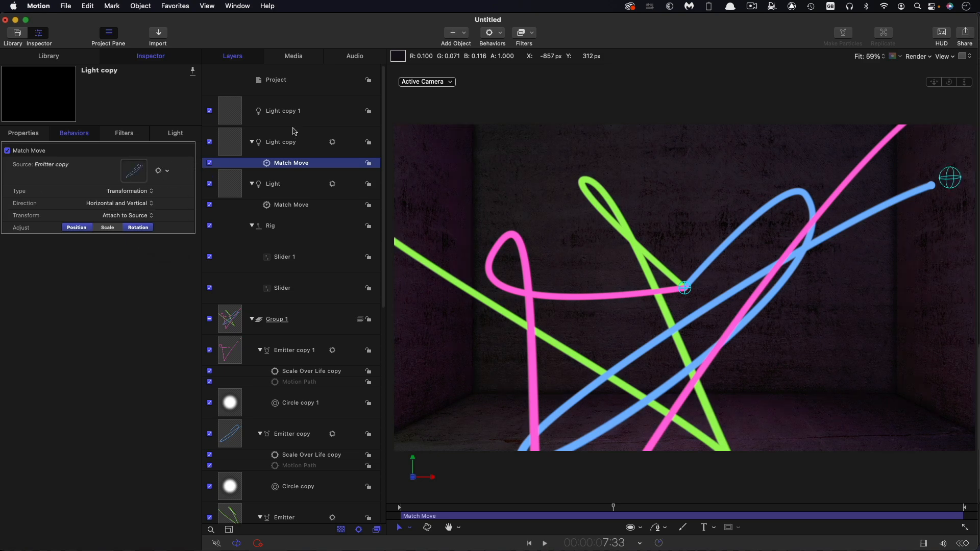
Step: Add a Match Move behavior to the pink Light copy 1 with Emitter copy 1 as its source, and scrub the timeline
{"action": "left_click", "coordinate": [232, 108]}
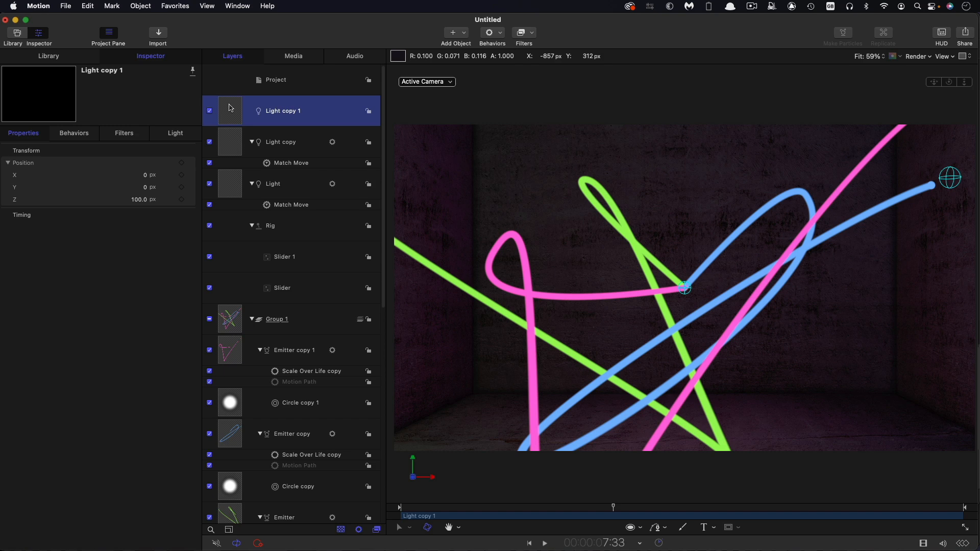
{"action": "left_click", "coordinate": [499, 34]}
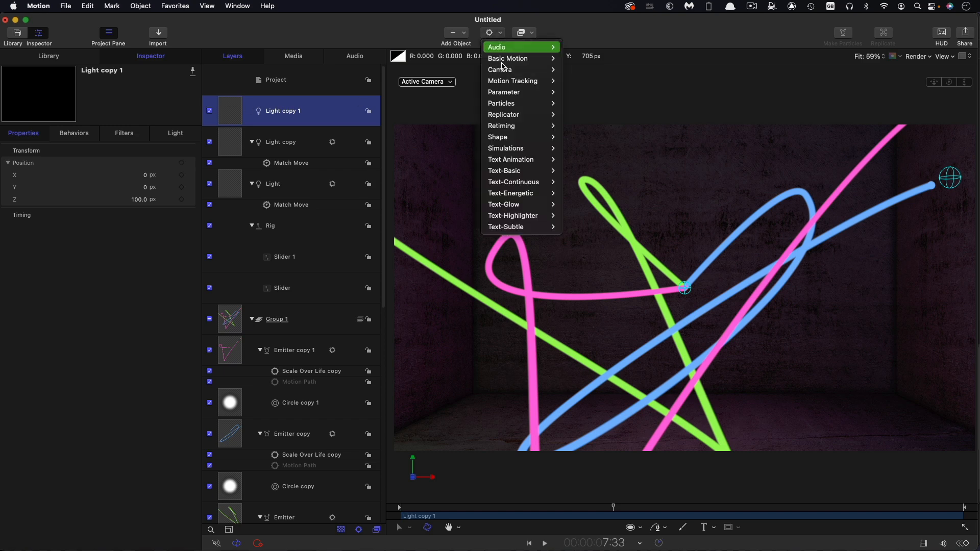
{"action": "mouse_move", "coordinate": [513, 81]}
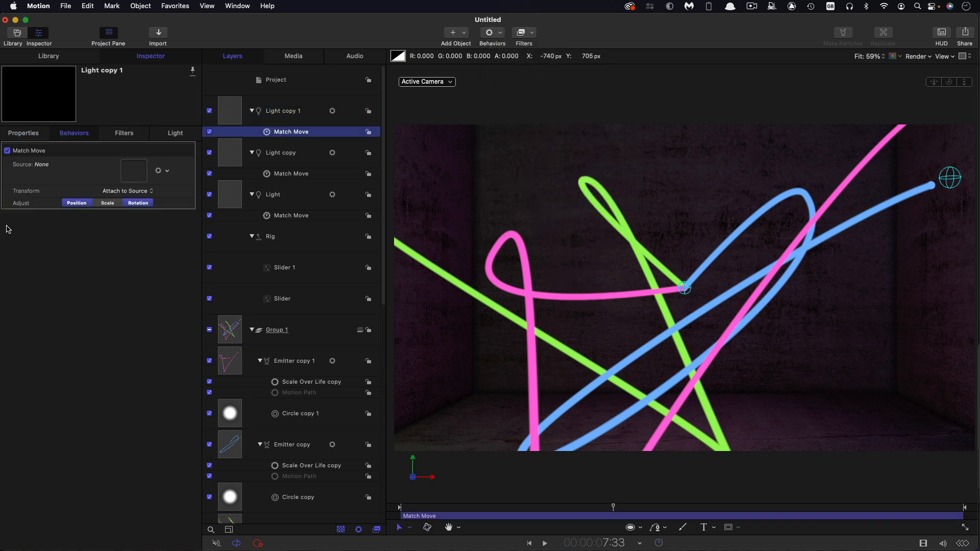
{"action": "left_click_drag", "start_coordinate": [235, 359], "coordinate": [134, 171]}
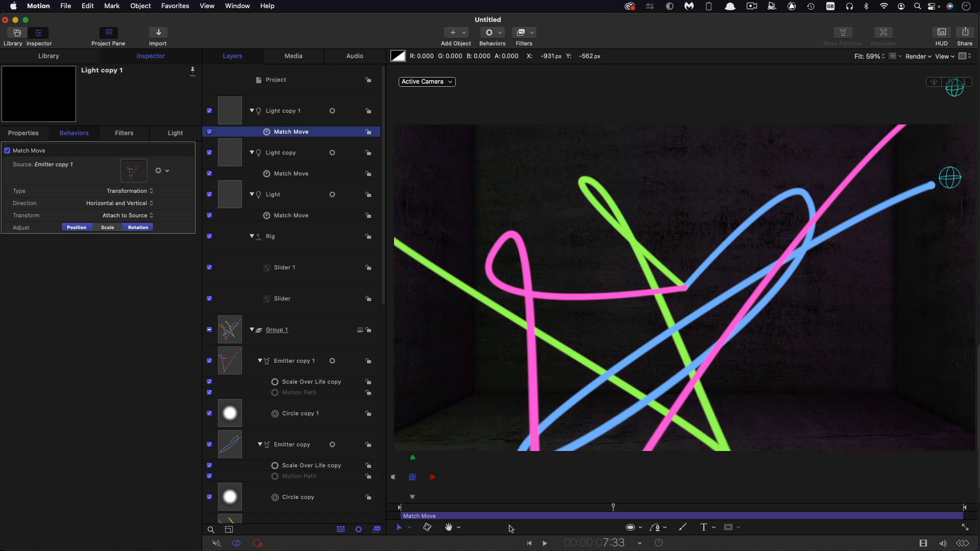
{"action": "left_click_drag", "start_coordinate": [612, 507], "coordinate": [489, 535]}
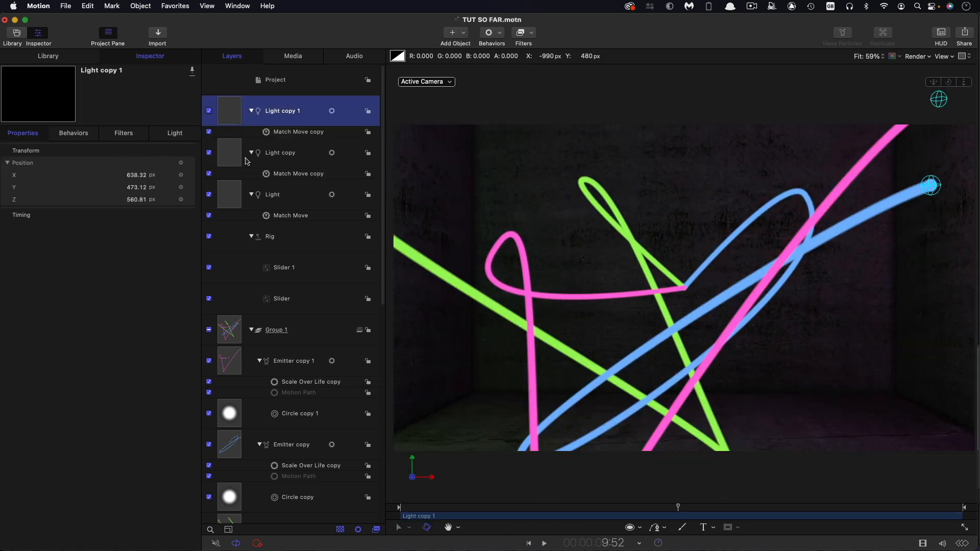
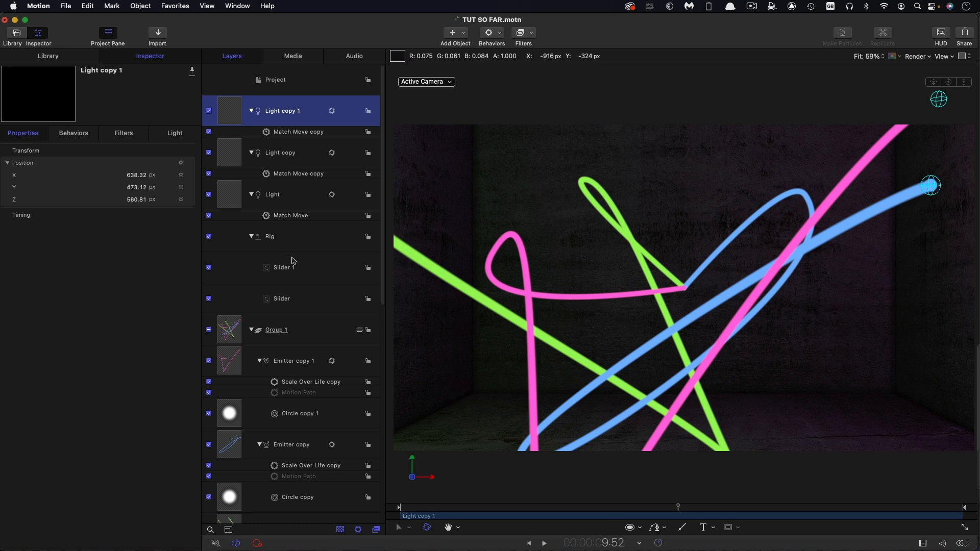
Step: Rename the rig's Slider 1 widget as Lights
{"action": "left_click", "coordinate": [324, 270]}
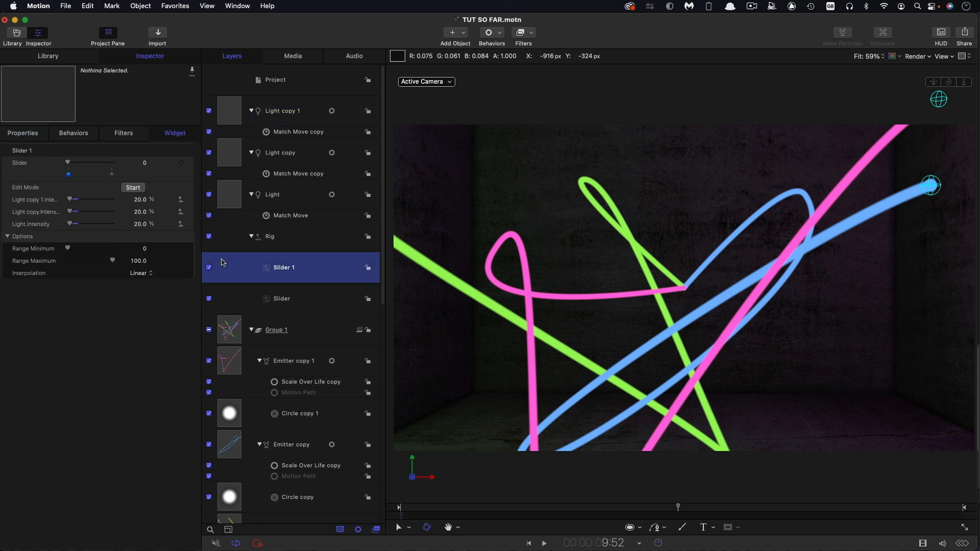
{"action": "double_click", "coordinate": [285, 270]}
{"action": "type", "text": "Lights"}
{"action": "key", "text": "Return"}
Step: Set all three light intensities to 0% in the Lights slider's minimum snapshot, and switch to its maximum snapshot
{"action": "left_click", "coordinate": [137, 200]}
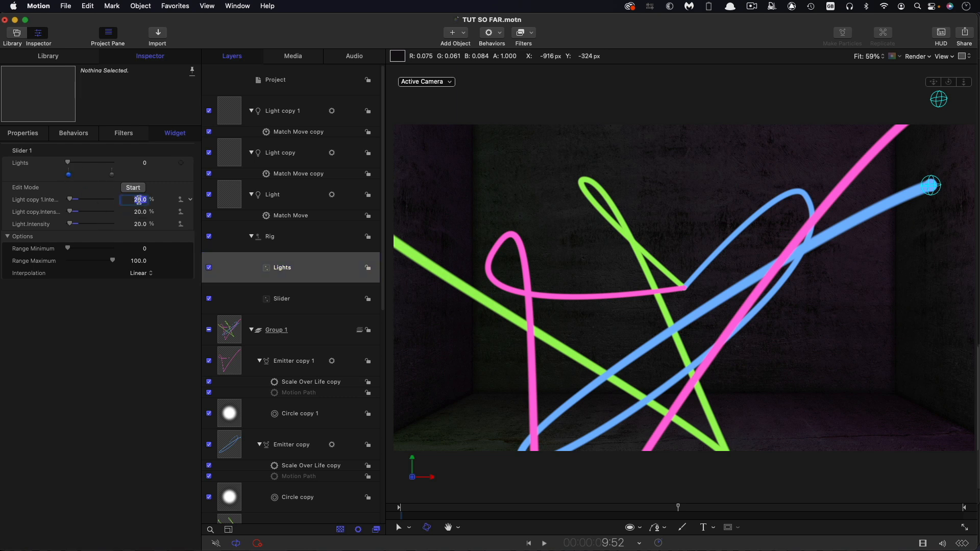
{"action": "type", "text": "0"}
{"action": "type", "text": "0"}
{"action": "key", "text": "Tab"}
{"action": "type", "text": "0"}
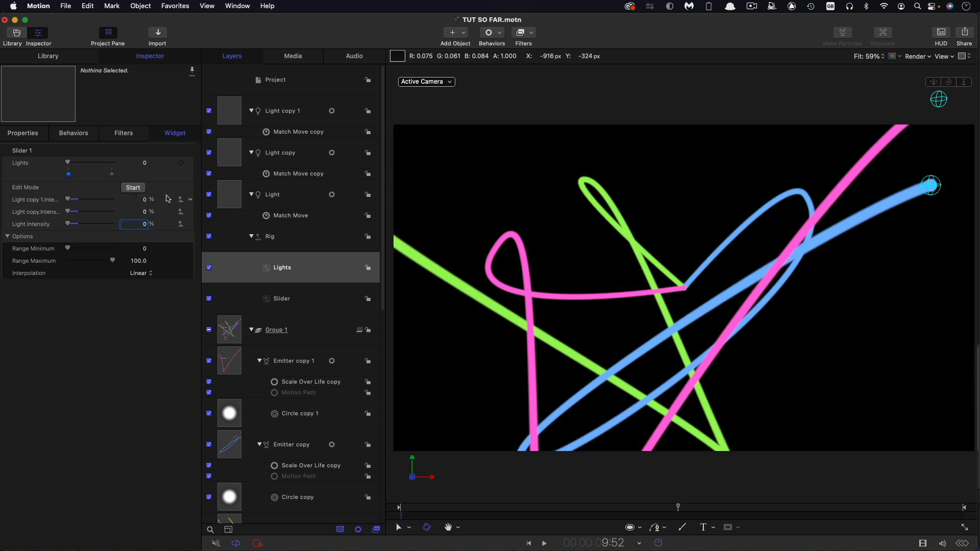
{"action": "left_click", "coordinate": [112, 175]}
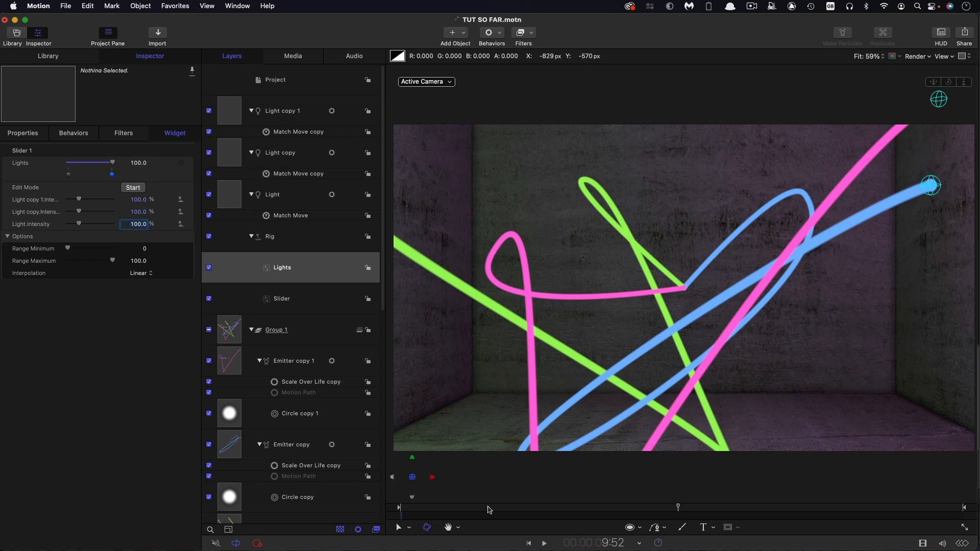
Step: Keyframe the Lights slider at 0 on the first frame of the project
{"action": "left_click_drag", "start_coordinate": [474, 510], "coordinate": [356, 504]}
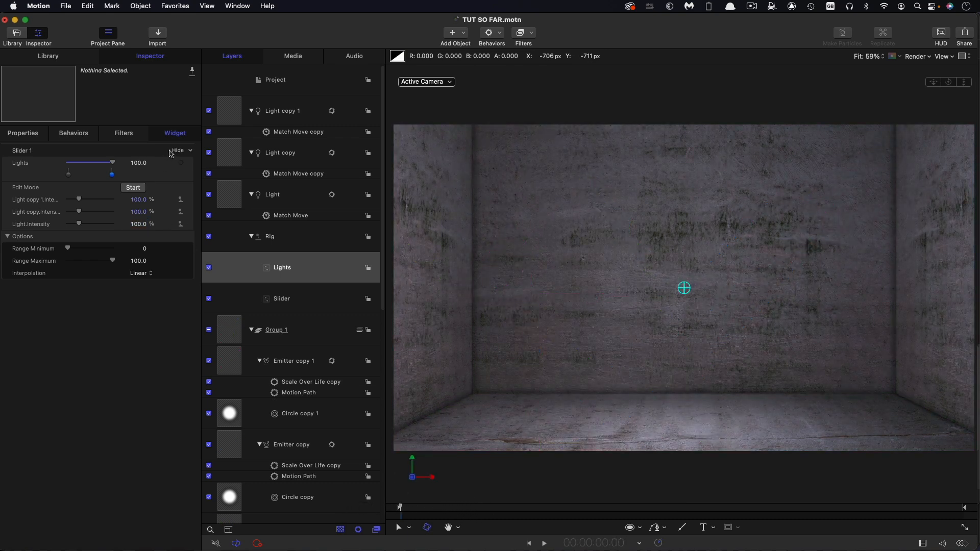
{"action": "left_click", "coordinate": [181, 163]}
{"action": "left_click_drag", "start_coordinate": [114, 163], "coordinate": [43, 162]}
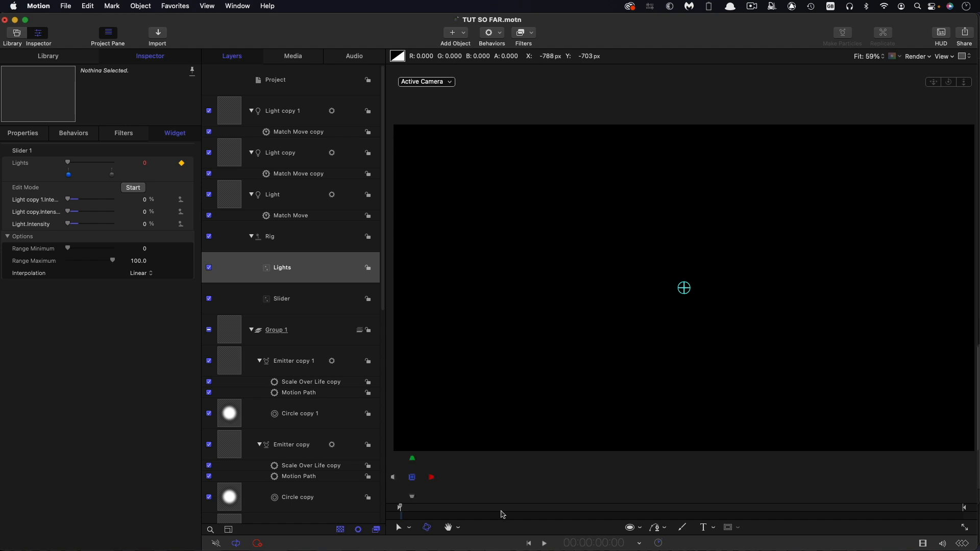
Step: Keyframe the Lights slider at 20 at the 5:00 mark
{"action": "left_click", "coordinate": [604, 544]}
{"action": "type", "text": "500"}
{"action": "key", "text": "Return"}
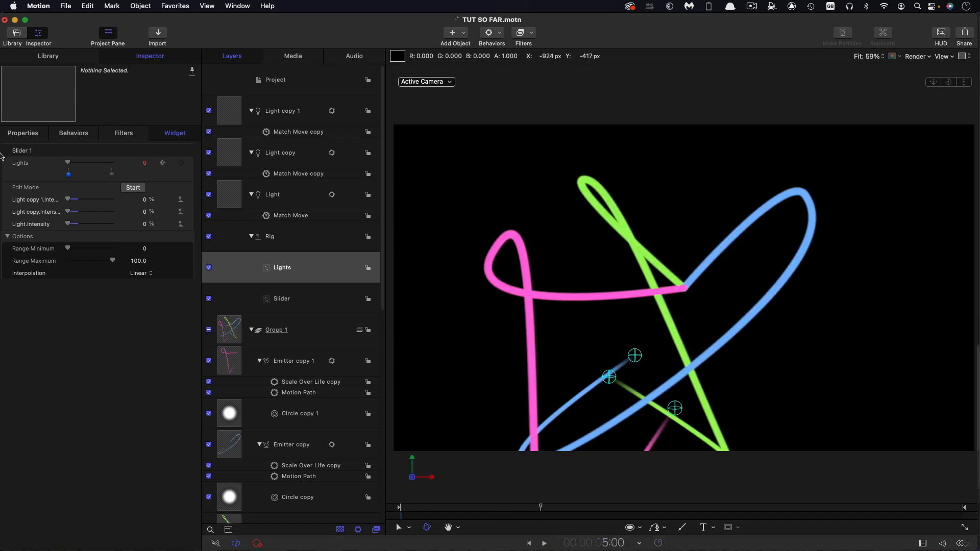
{"action": "left_click", "coordinate": [146, 165]}
{"action": "type", "text": "20"}
{"action": "key", "text": "Return"}
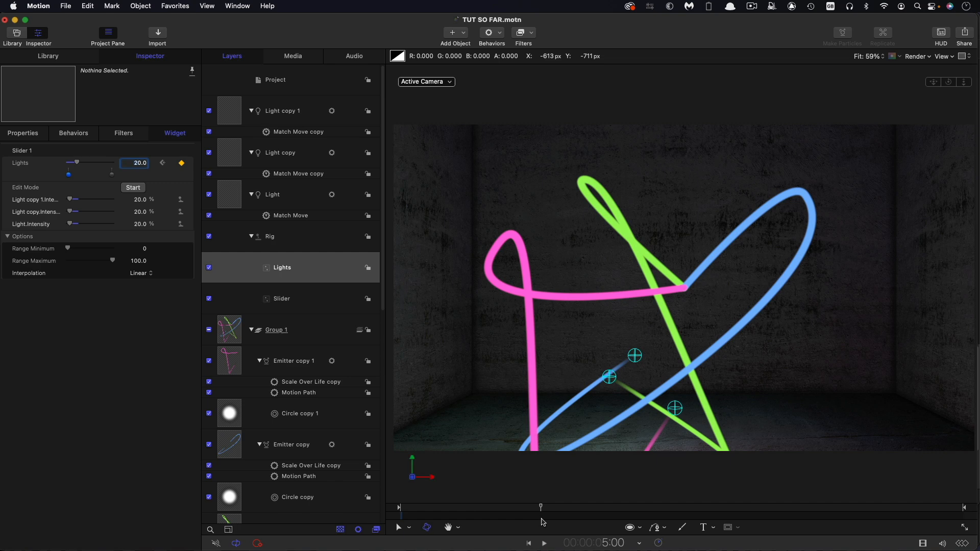
Step: Keyframe the Lights slider at 30 at the 10:00 mark
{"action": "left_click_drag", "start_coordinate": [547, 508], "coordinate": [683, 521]}
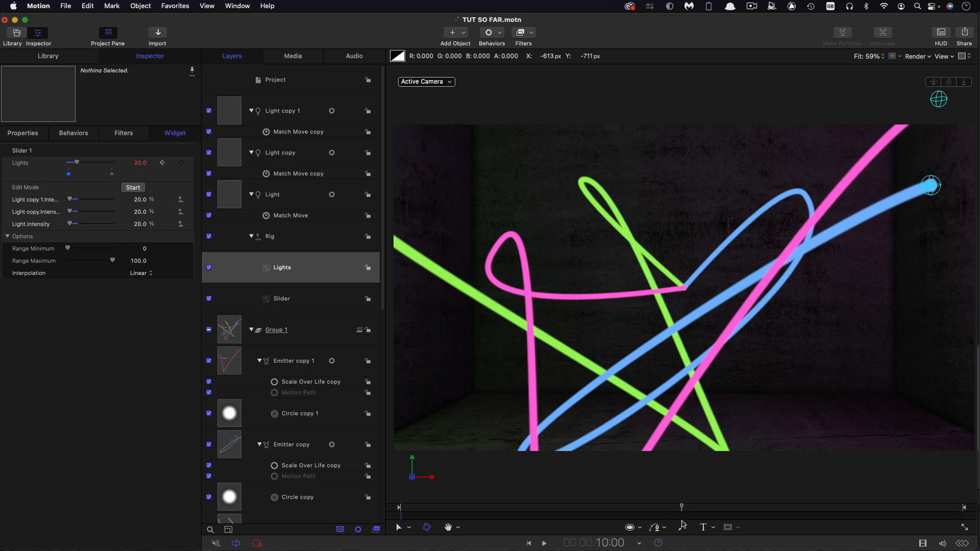
{"action": "left_click", "coordinate": [143, 164]}
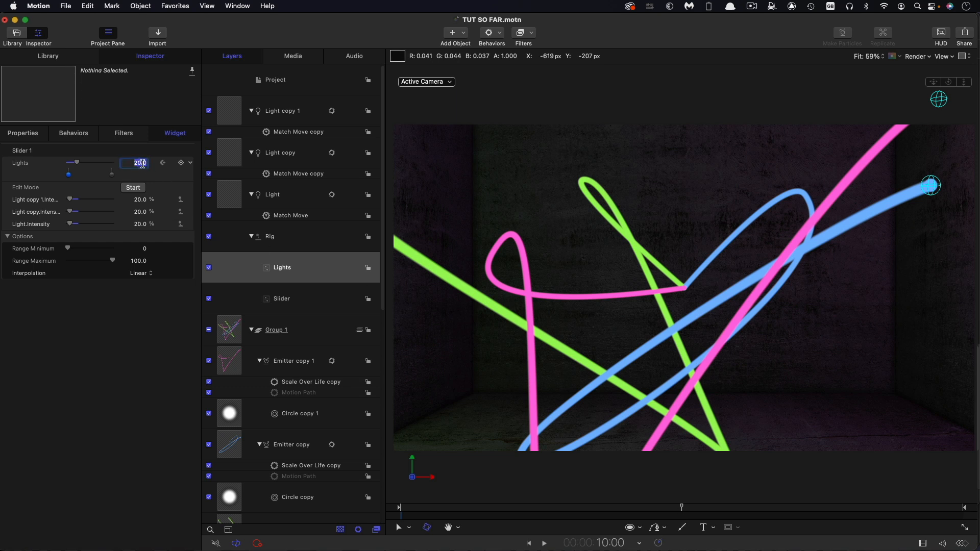
{"action": "type", "text": "30"}
{"action": "key", "text": "Return"}
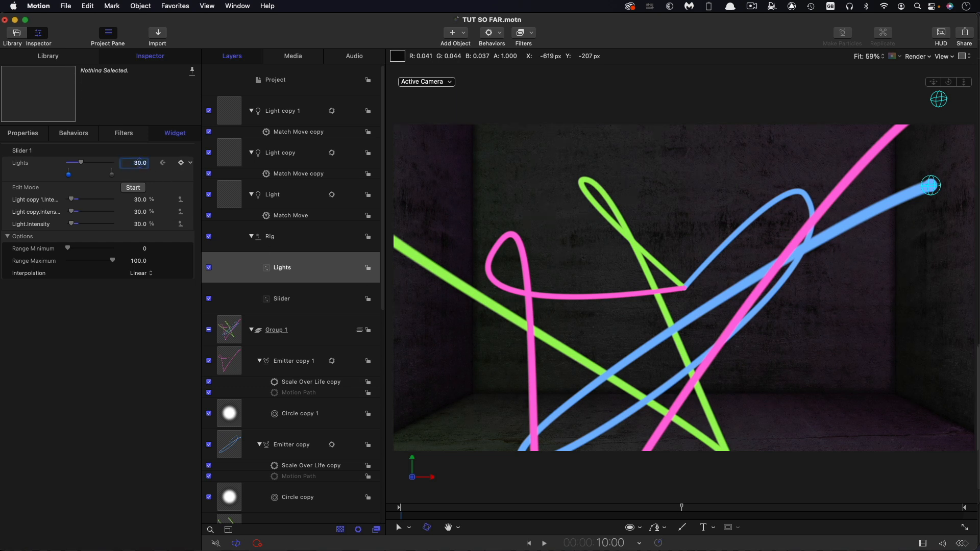
Step: Keyframe the Lights slider on the last frame at 19:59, trying 0 and 5 before settling on 10
{"action": "left_click", "coordinate": [772, 508]}
{"action": "left_click_drag", "start_coordinate": [773, 507], "coordinate": [968, 528]}
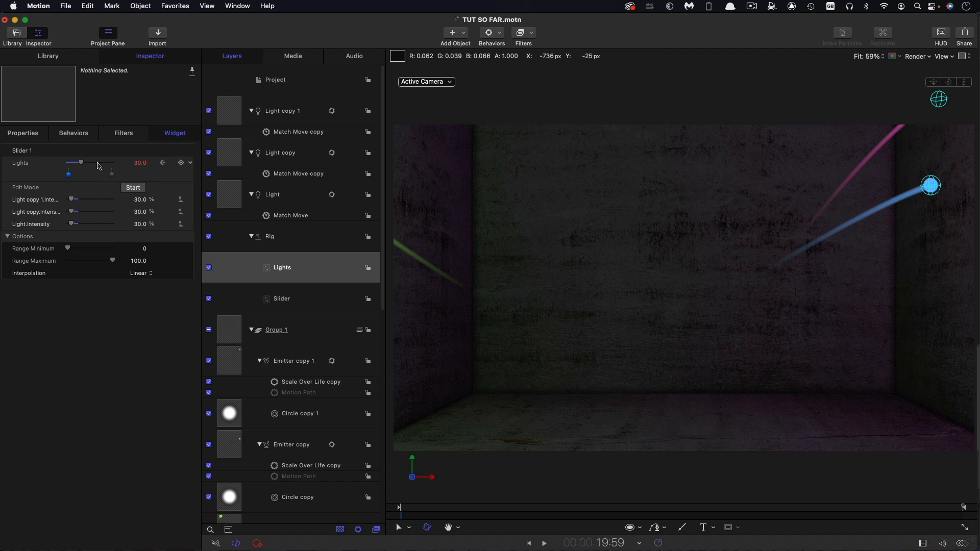
{"action": "left_click_drag", "start_coordinate": [83, 164], "coordinate": [36, 164]}
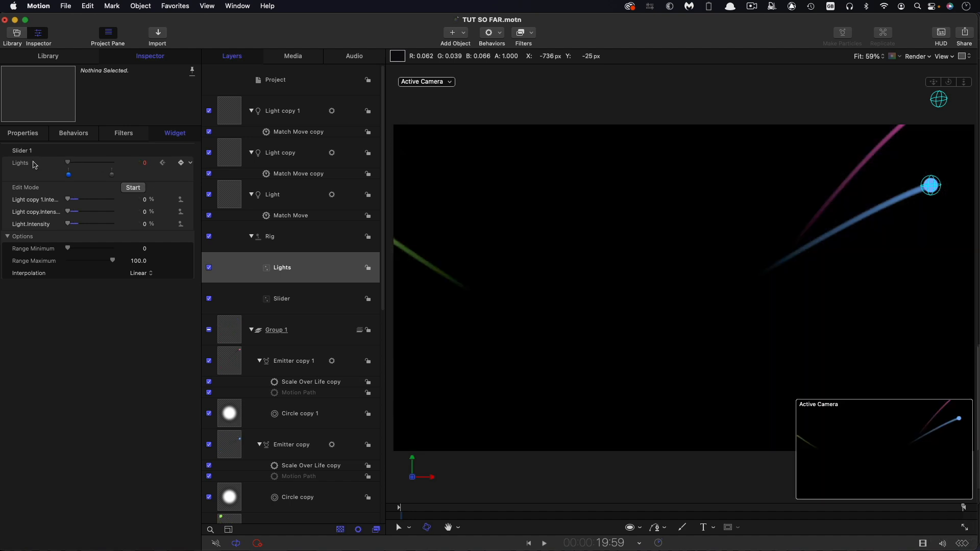
{"action": "left_click_drag", "start_coordinate": [426, 507], "coordinate": [979, 529]}
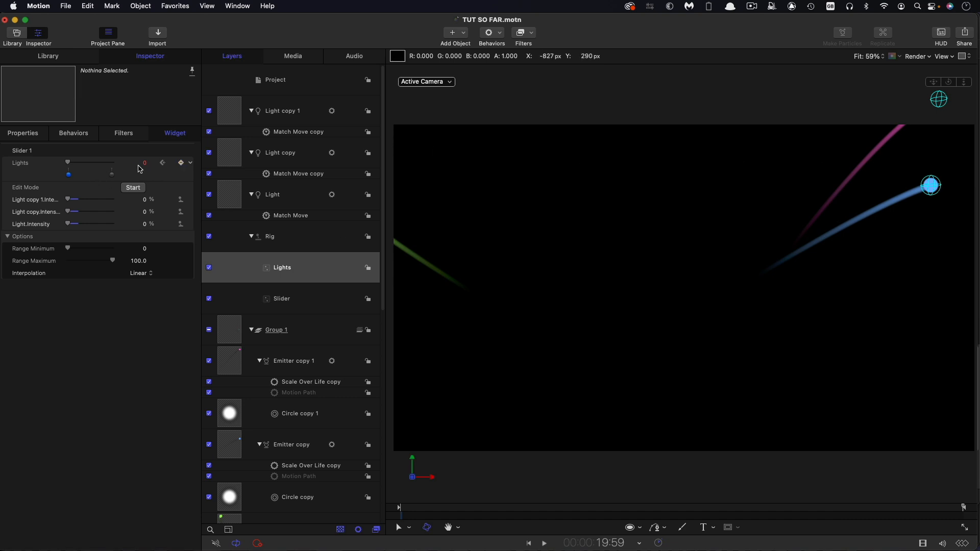
{"action": "type", "text": "5"}
{"action": "key", "text": "Return"}
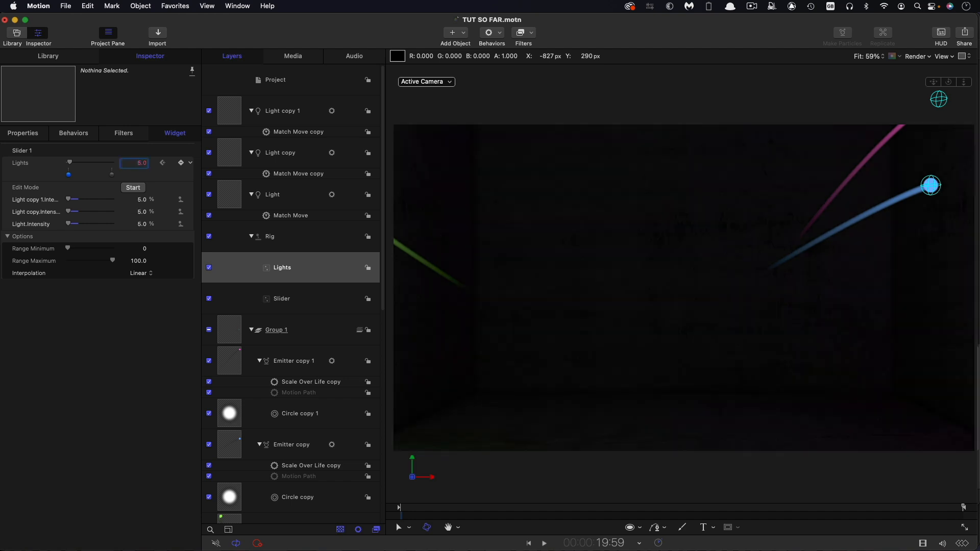
{"action": "key", "text": "Return"}
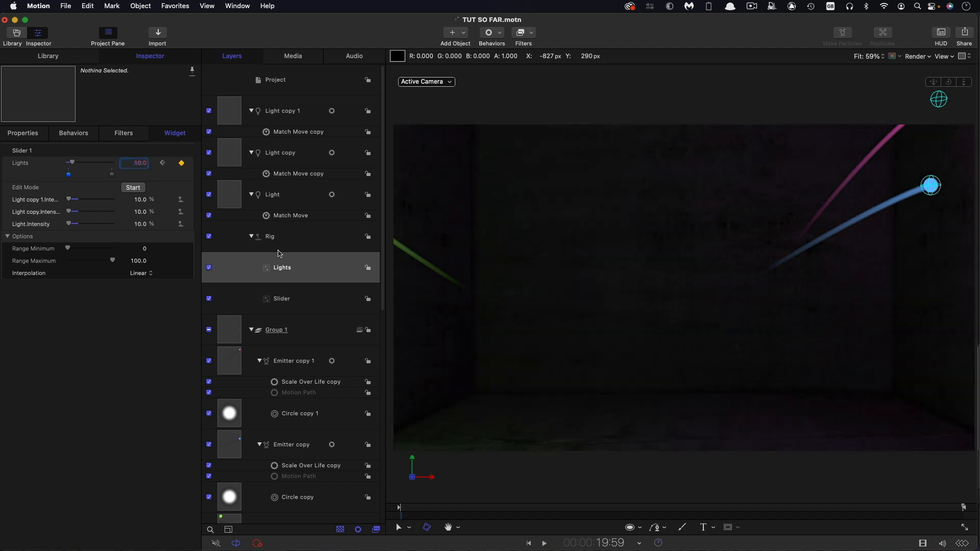
Step: Scrub back to 7:00 and rename the birth-rate Slider widget in the rig as Particle
{"action": "left_click_drag", "start_coordinate": [948, 510], "coordinate": [598, 514]}
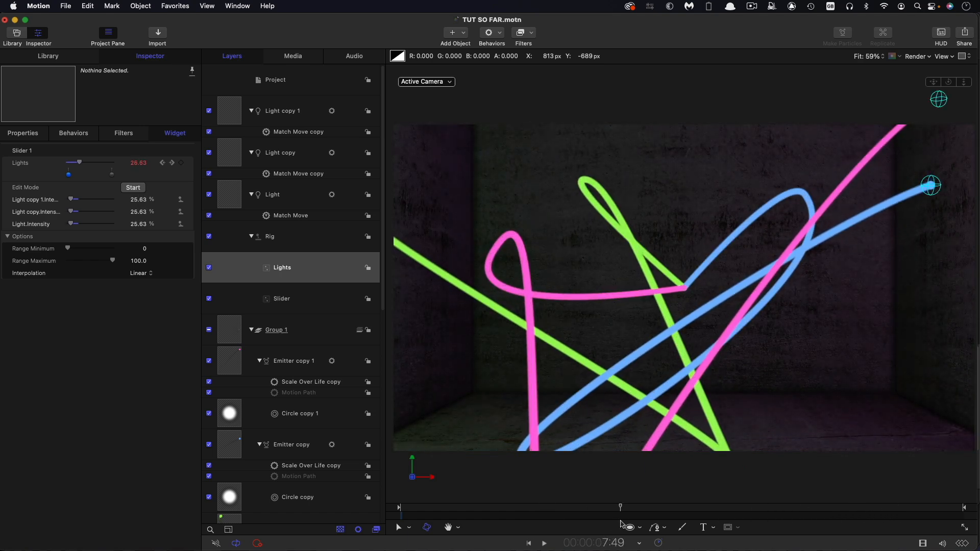
{"action": "double_click", "coordinate": [300, 300]}
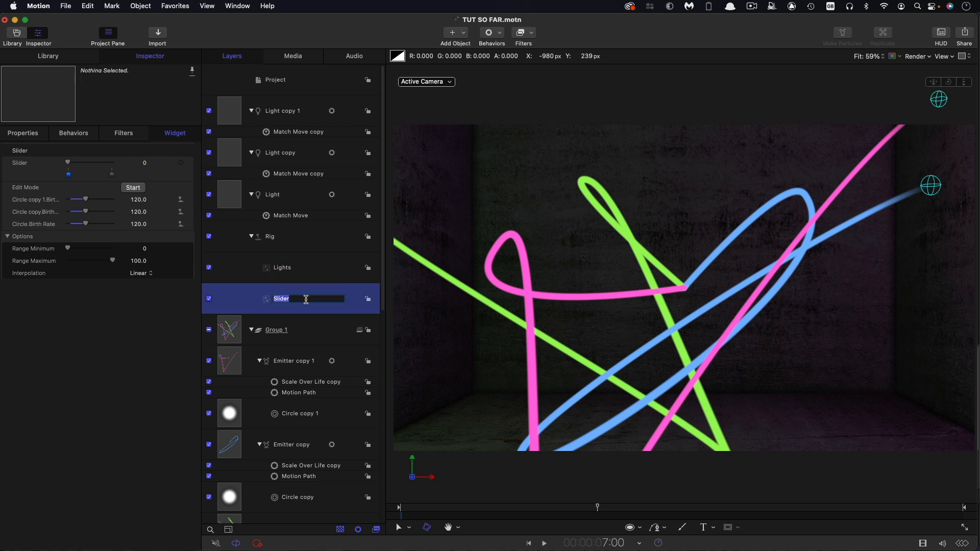
{"action": "type", "text": "Particle"}
{"action": "key", "text": "Return"}
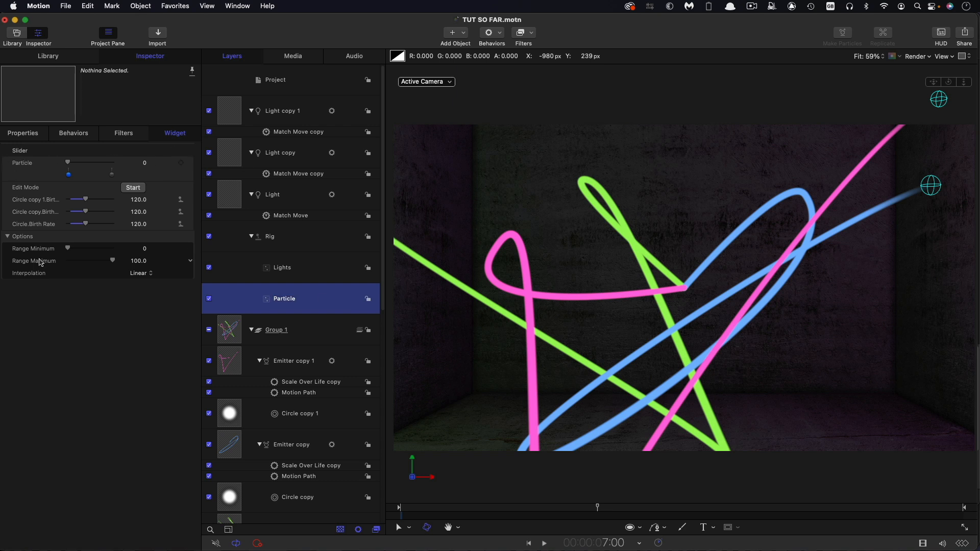
Step: Set the birth rate of all three circle cells to 0 in the Particle slider's minimum snapshot
{"action": "left_click", "coordinate": [142, 201]}
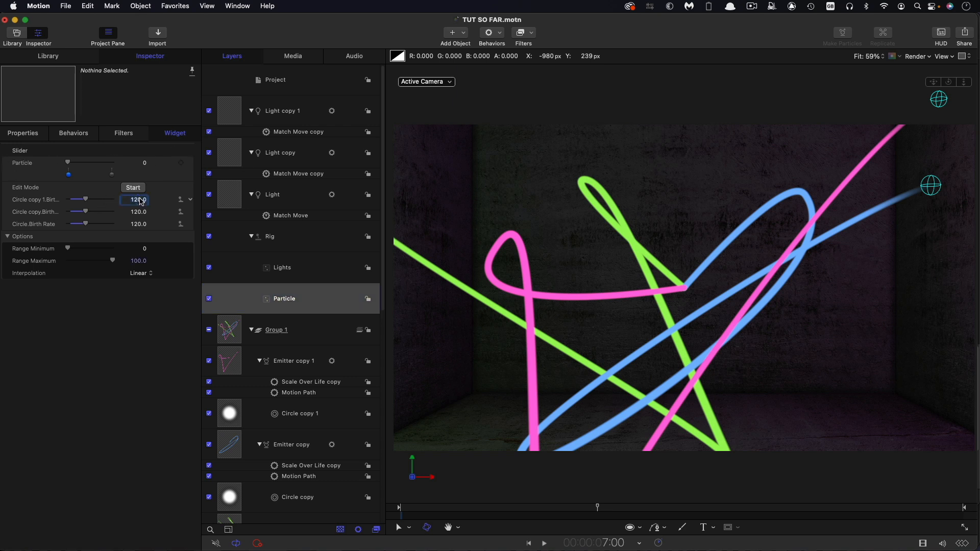
{"action": "double_click", "coordinate": [141, 199]}
{"action": "type", "text": "0"}
{"action": "key", "text": "Tab"}
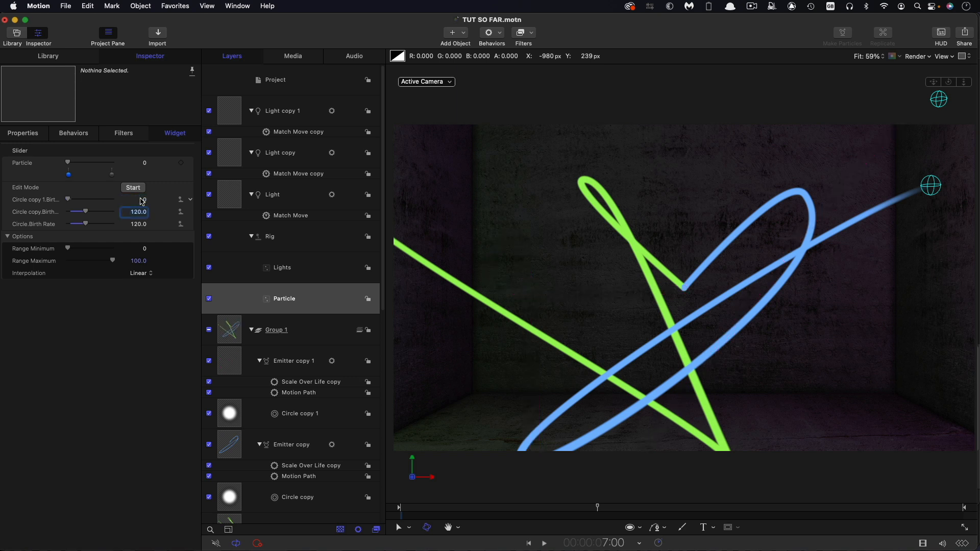
{"action": "type", "text": "0"}
{"action": "key", "text": "Tab"}
{"action": "type", "text": "0"}
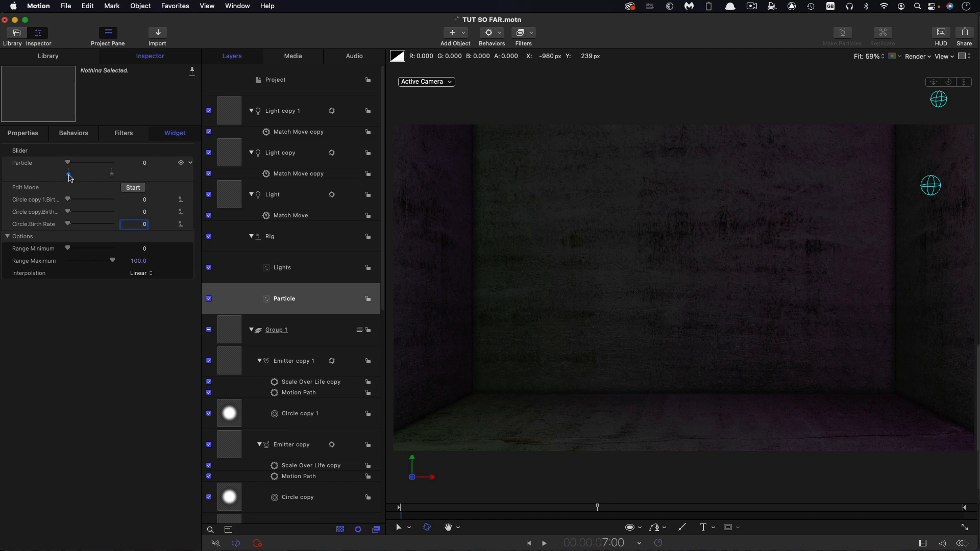
Step: Set the birth rate of all three circle cells to 240 in the Particle slider's maximum snapshot
{"action": "left_click", "coordinate": [113, 175]}
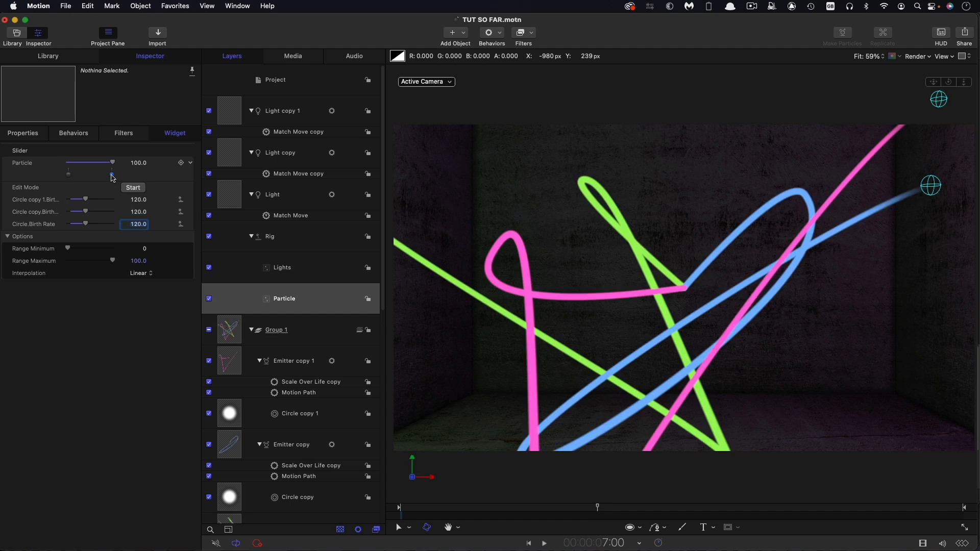
{"action": "left_click", "coordinate": [138, 200]}
{"action": "type", "text": "240"}
{"action": "key", "text": "Tab"}
{"action": "type", "text": "240"}
{"action": "key", "text": "Tab"}
{"action": "type", "text": "240"}
{"action": "key", "text": "Return"}
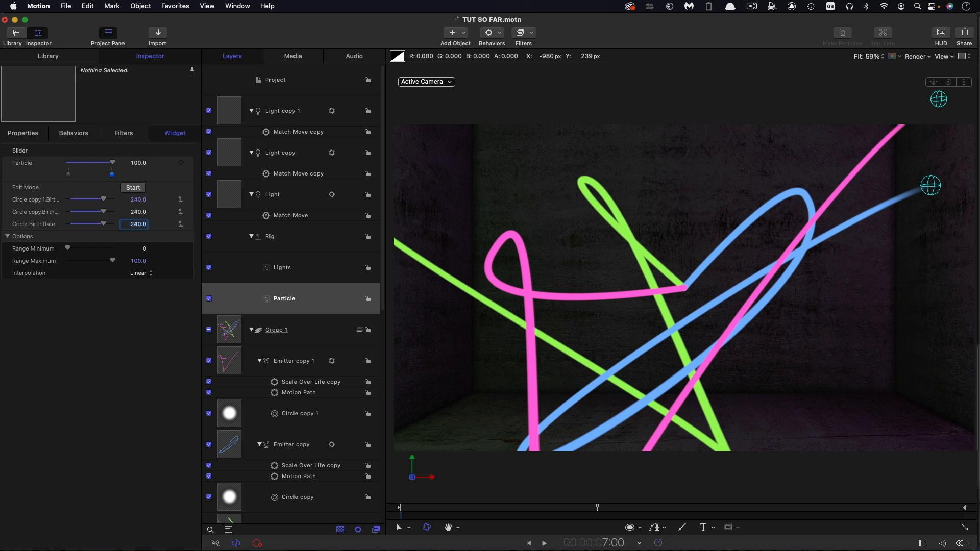
Step: Set the Particle slider's range maximum to 240
{"action": "left_click", "coordinate": [138, 261]}
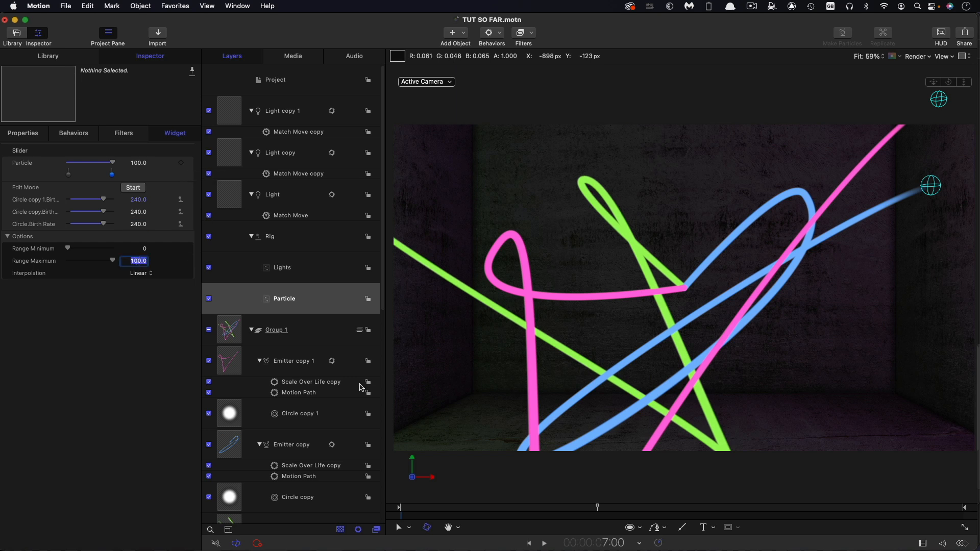
{"action": "type", "text": "240"}
{"action": "key", "text": "Return"}
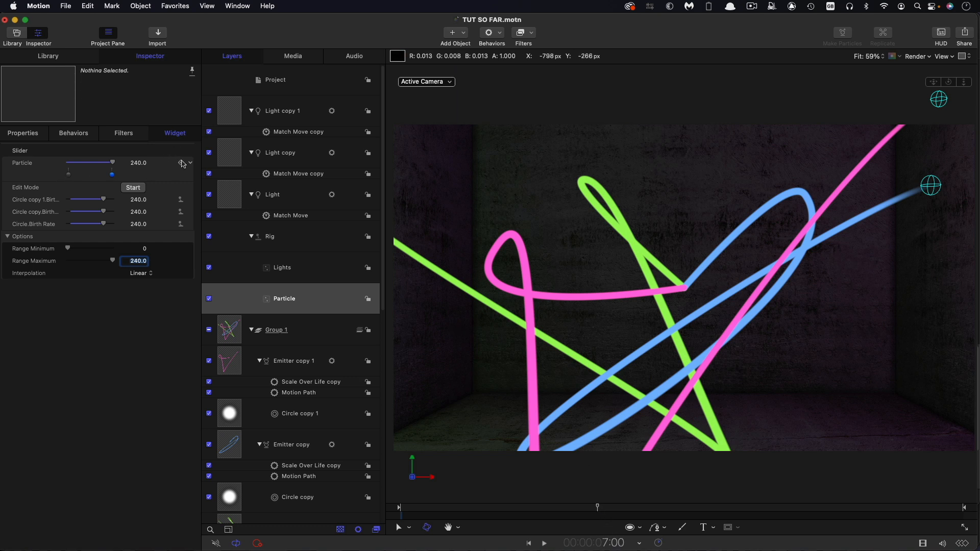
Step: Keyframe the Particle slider at 120 at the 7:00 mark
{"action": "left_click", "coordinate": [143, 163]}
{"action": "type", "text": "120"}
{"action": "key", "text": "Return"}
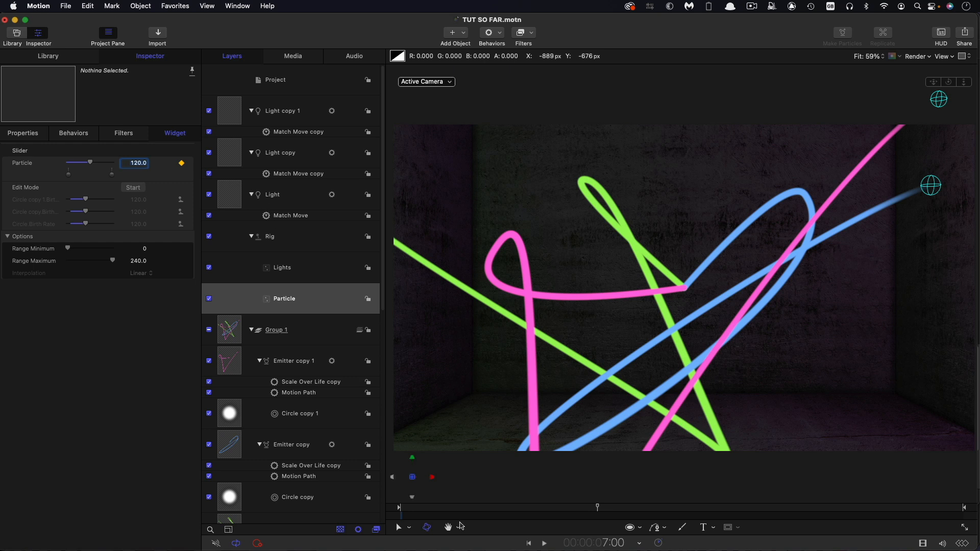
Step: Keyframe the Particle slider at 0 at the 8:00 mark, and scrub the timeline to check the lines
{"action": "left_click", "coordinate": [612, 543]}
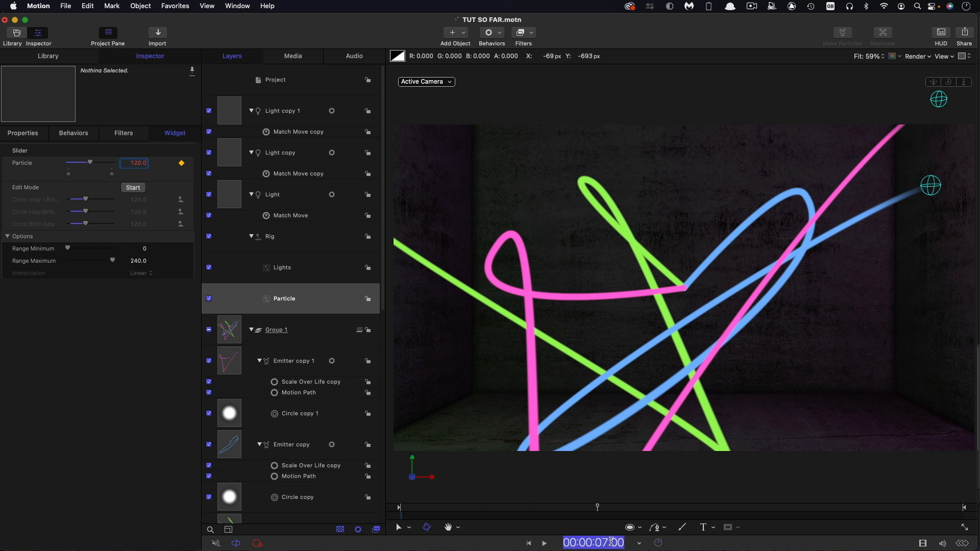
{"action": "type", "text": "800"}
{"action": "key", "text": "Return"}
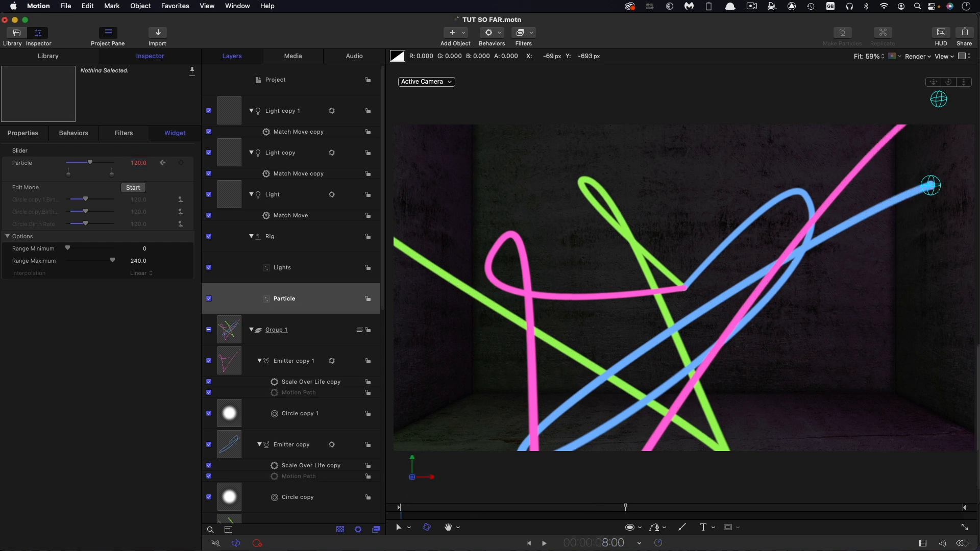
{"action": "left_click", "coordinate": [140, 163]}
{"action": "type", "text": "0"}
{"action": "key", "text": "Return"}
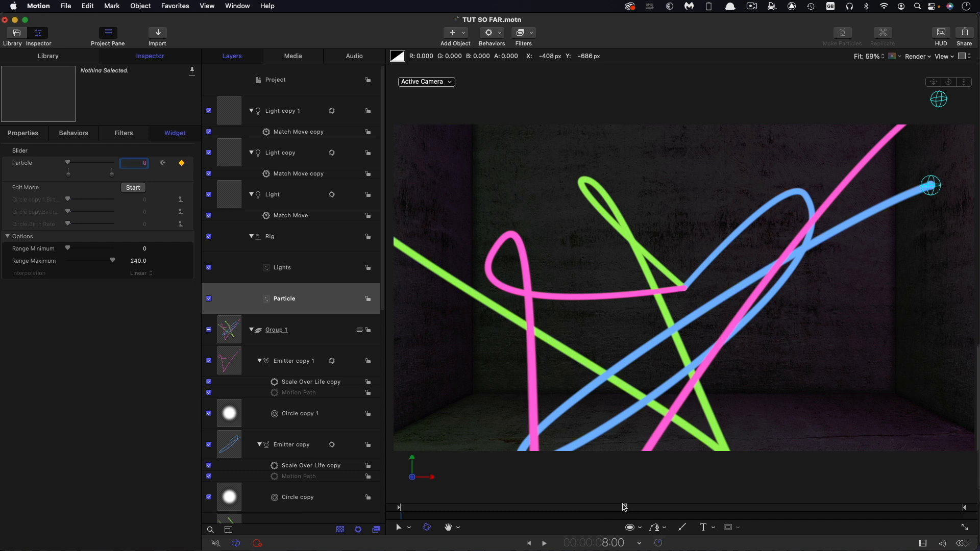
{"action": "left_click_drag", "start_coordinate": [627, 507], "coordinate": [833, 508]}
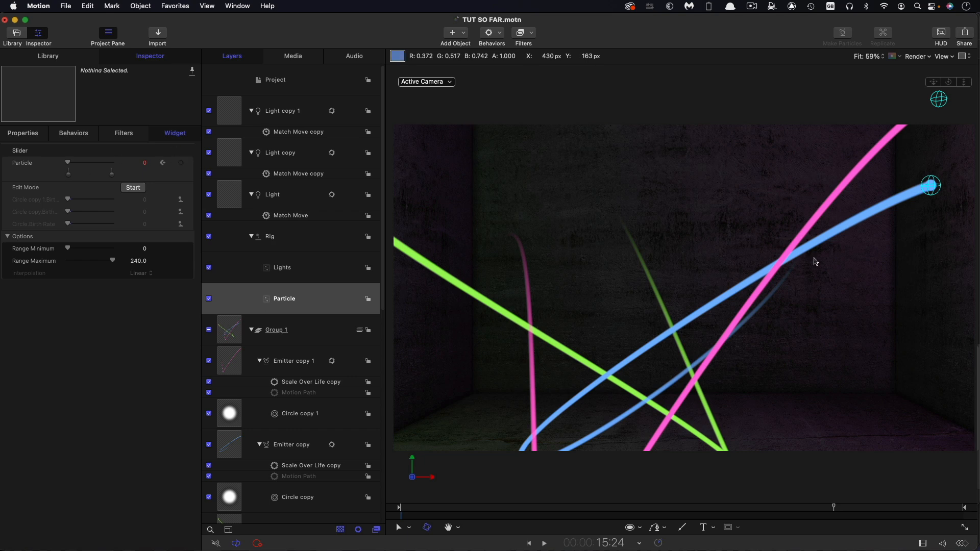
Step: Set the blend mode of all three particle emitters in Group 1 to Add
{"action": "left_click", "coordinate": [286, 330]}
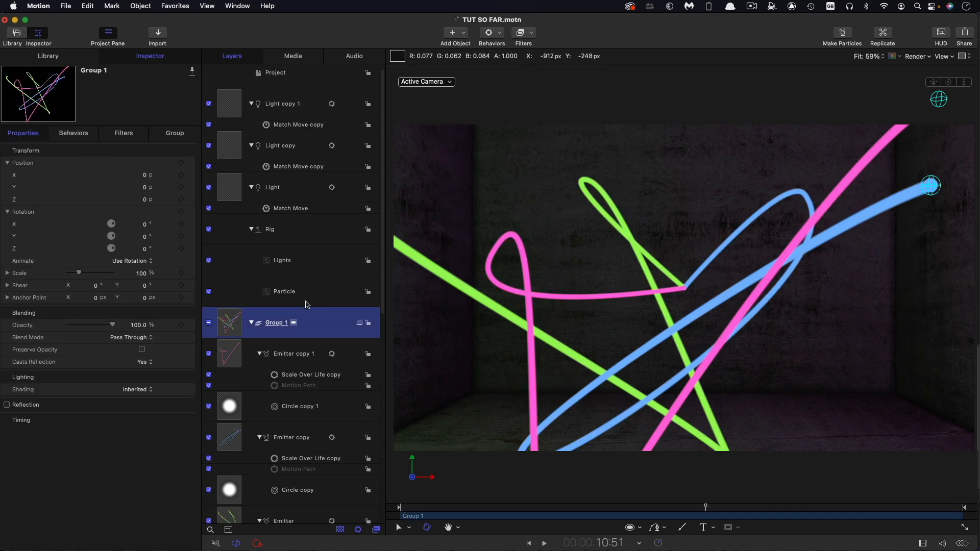
{"action": "scroll", "coordinate": [306, 304], "scroll_direction": "down", "scroll_amount": 5}
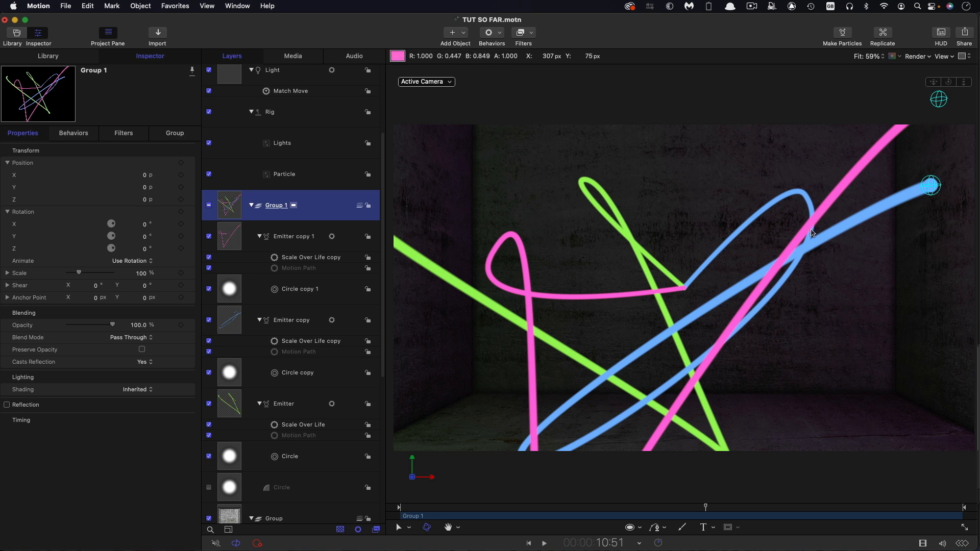
{"action": "left_click", "coordinate": [227, 233]}
{"action": "left_click", "coordinate": [231, 321], "text": "super"}
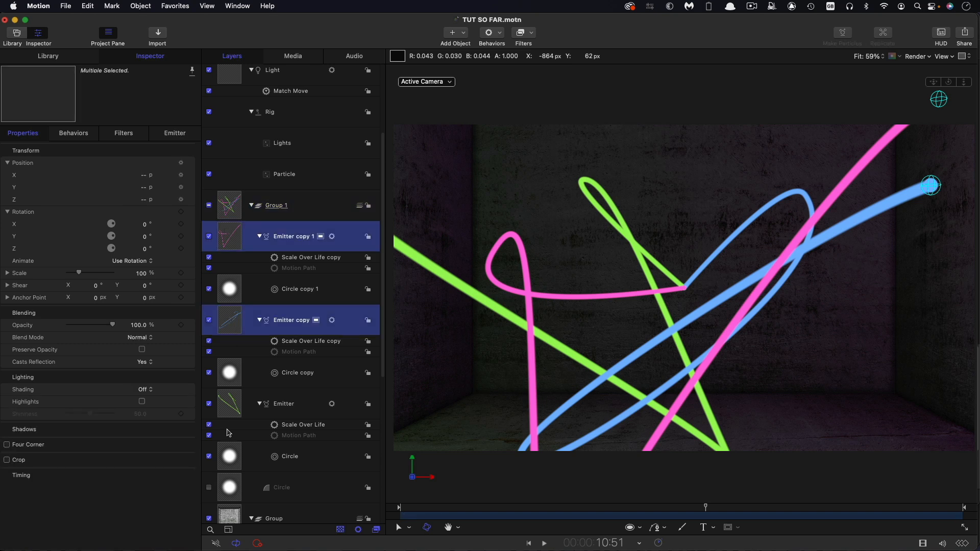
{"action": "left_click", "coordinate": [229, 409], "text": "super"}
{"action": "left_click", "coordinate": [134, 339]}
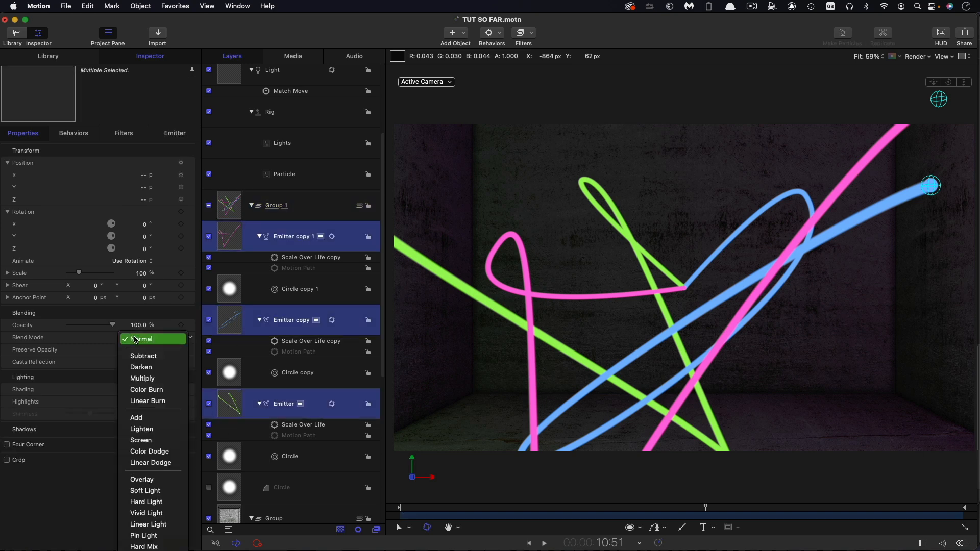
{"action": "left_click", "coordinate": [146, 421]}
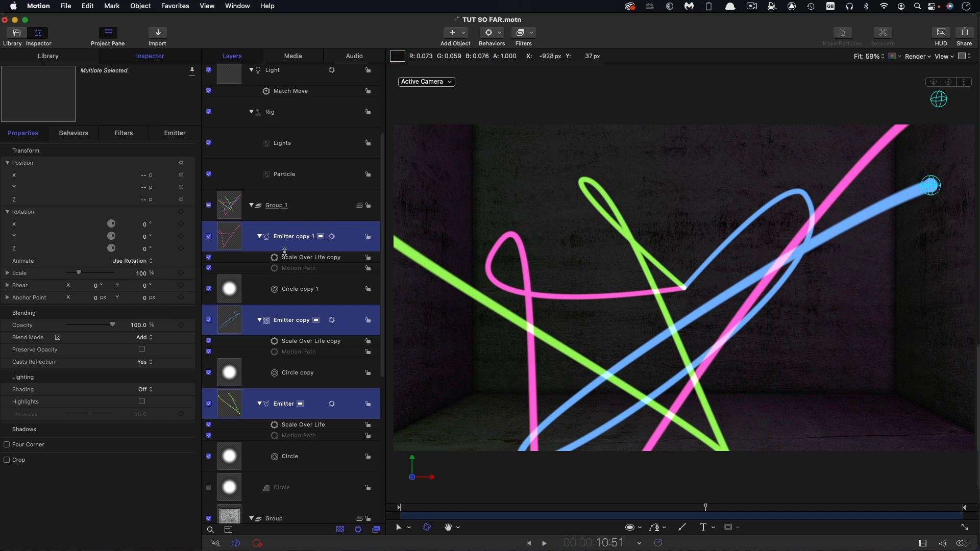
Step: Try the Hawaiki Super Glow 1.5 filter on Group 1, and delete it after previewing
{"action": "left_click", "coordinate": [230, 204]}
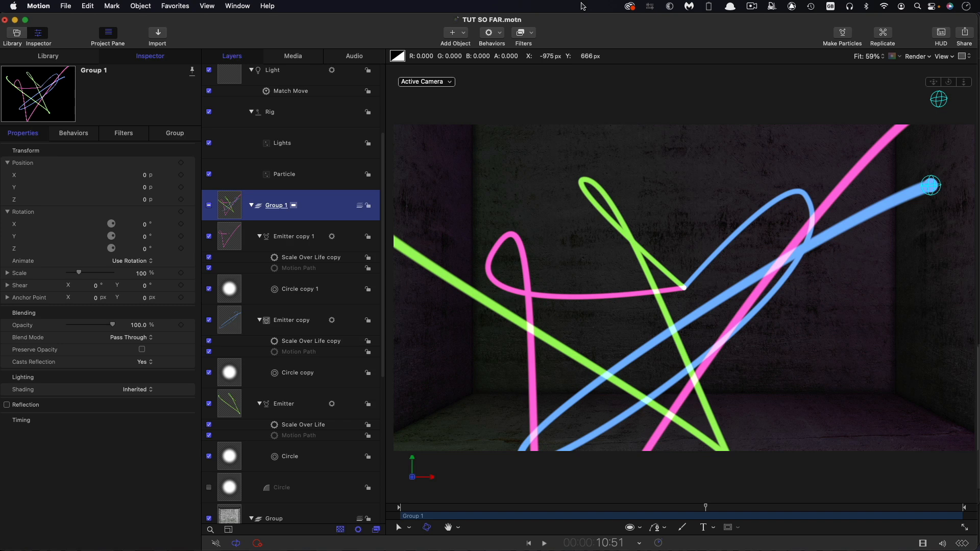
{"action": "left_click", "coordinate": [530, 30]}
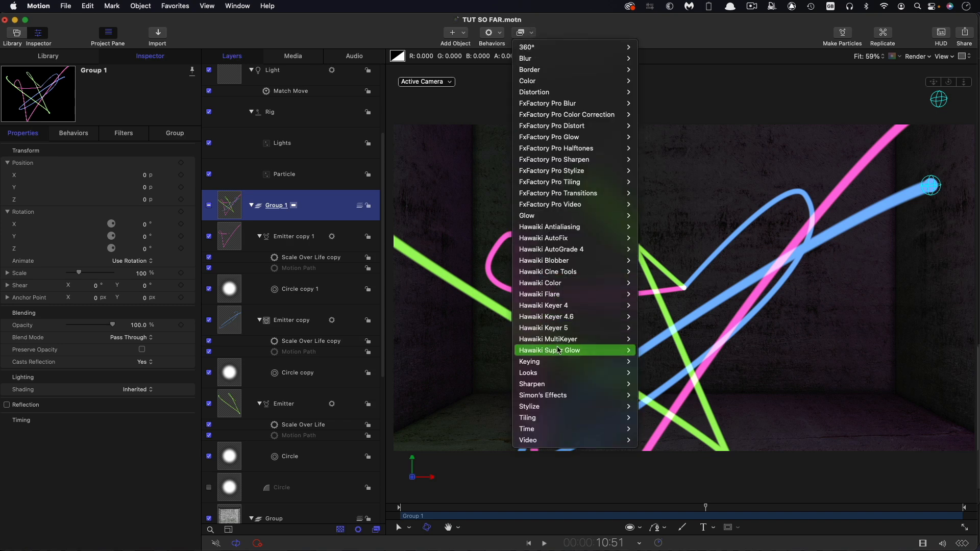
{"action": "mouse_move", "coordinate": [561, 350]}
{"action": "left_click", "coordinate": [688, 362]}
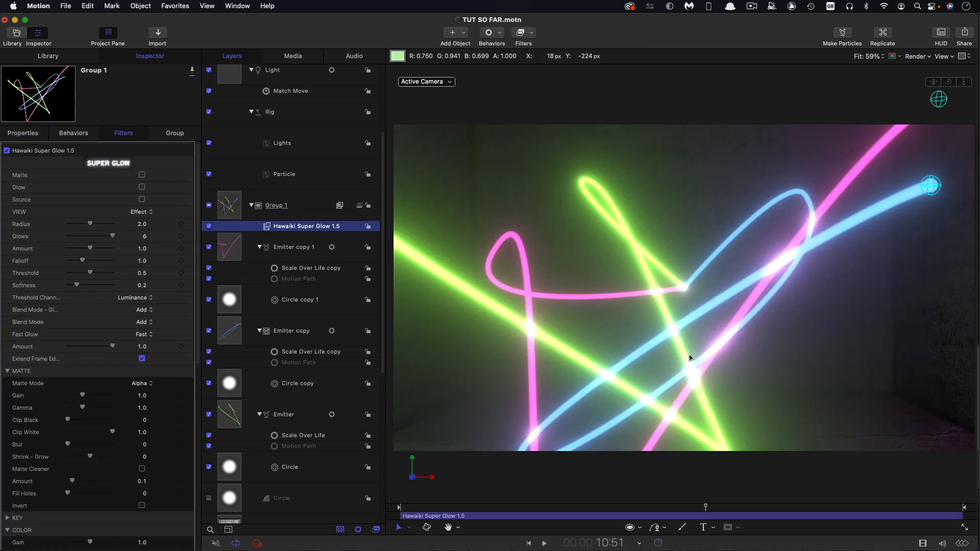
{"action": "left_click_drag", "start_coordinate": [699, 509], "coordinate": [647, 512]}
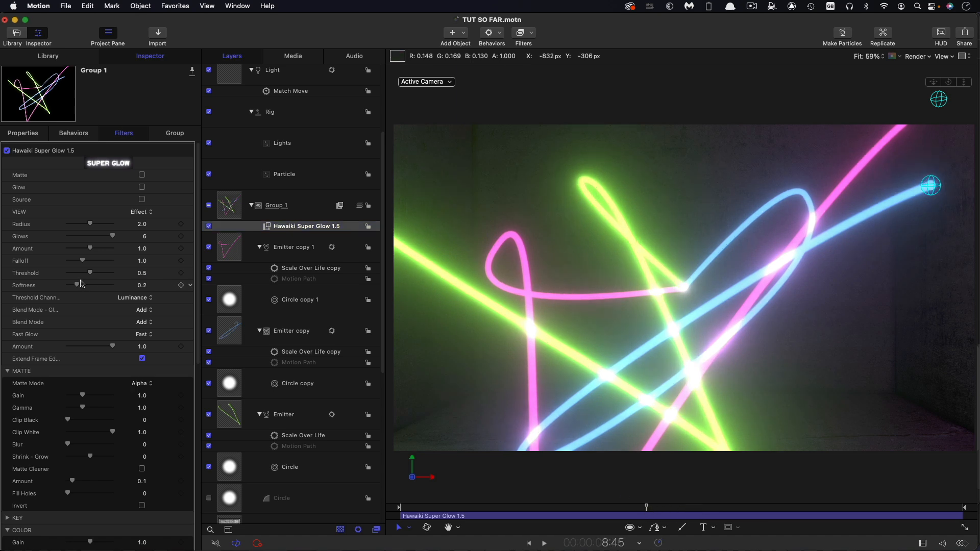
{"action": "right_click", "coordinate": [291, 226]}
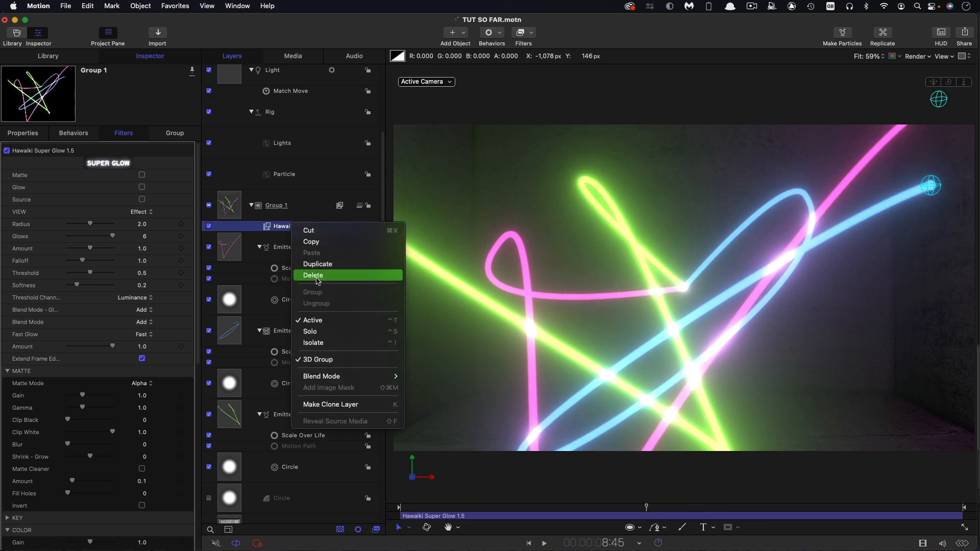
{"action": "left_click", "coordinate": [316, 280]}
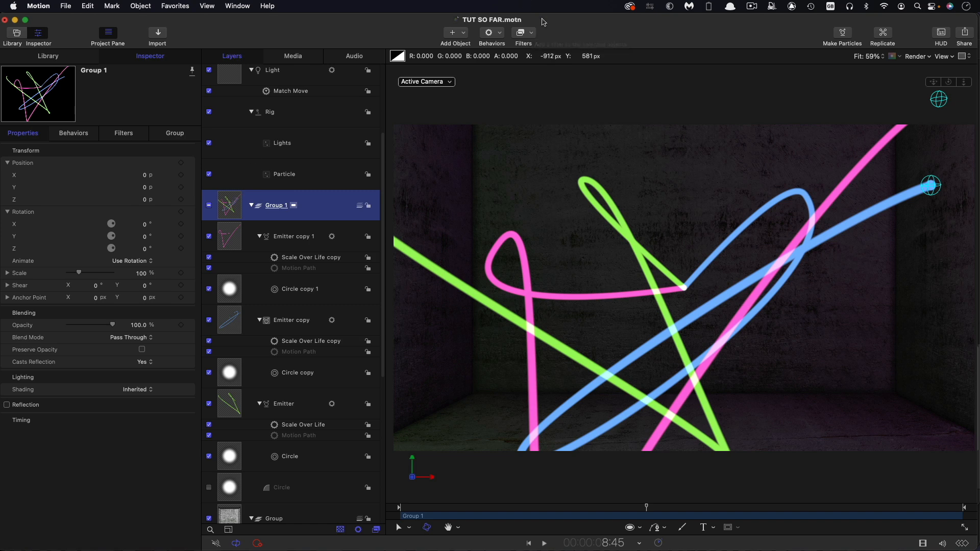
Step: Apply the Neon glow filter to Group 1 and set its Outer Glow to 200
{"action": "left_click", "coordinate": [531, 33]}
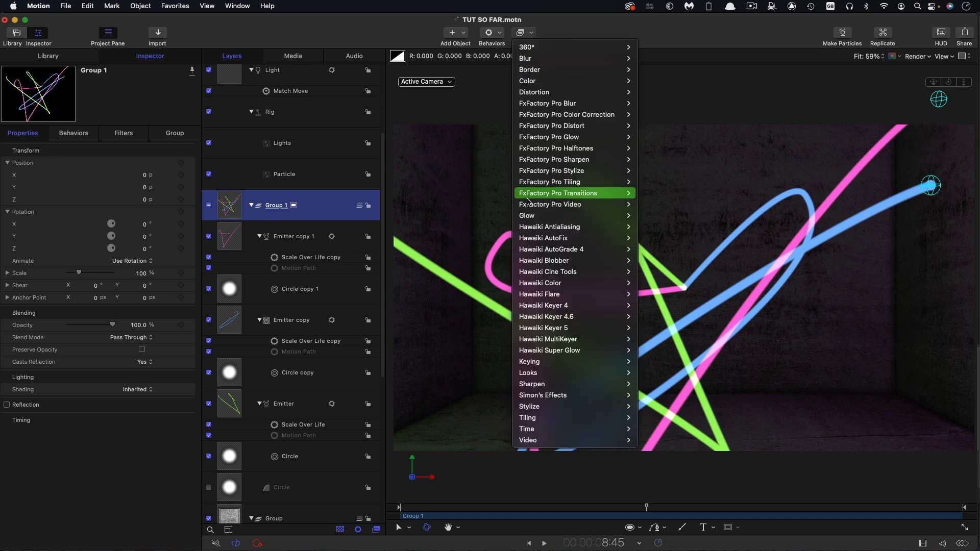
{"action": "mouse_move", "coordinate": [535, 221]}
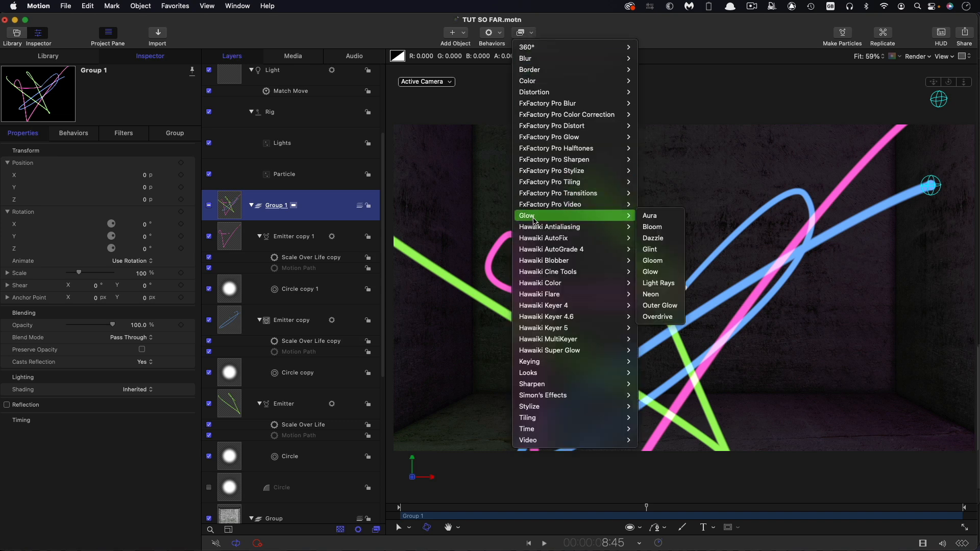
{"action": "left_click", "coordinate": [653, 293]}
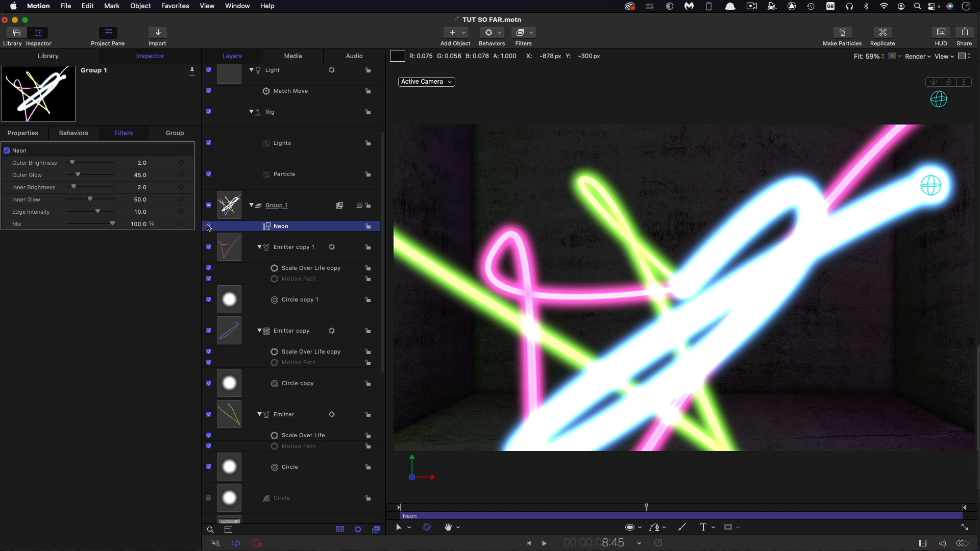
{"action": "left_click", "coordinate": [141, 176]}
{"action": "type", "text": "200"}
{"action": "key", "text": "Return"}
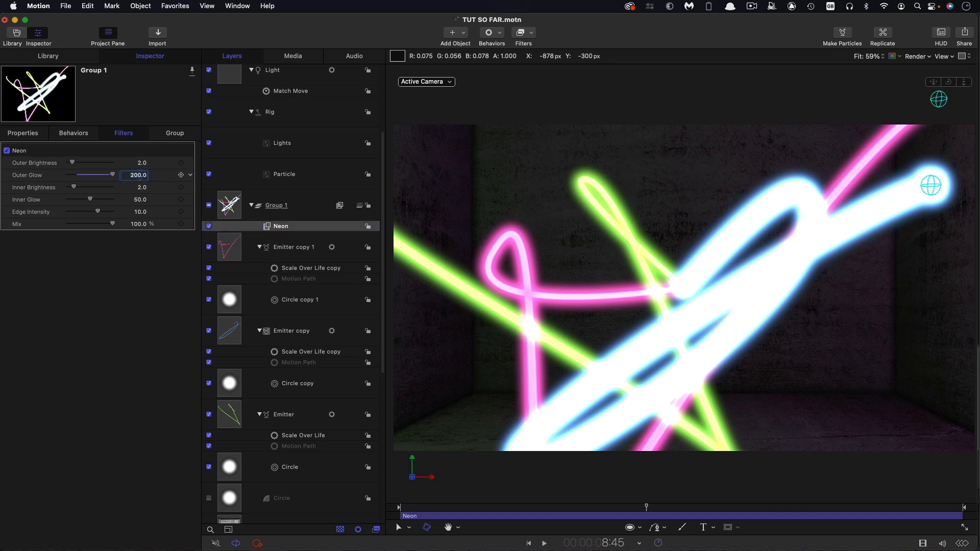
Step: Set the Neon filter's Edge Intensity to 4 and its Mix to 20%
{"action": "double_click", "coordinate": [141, 212]}
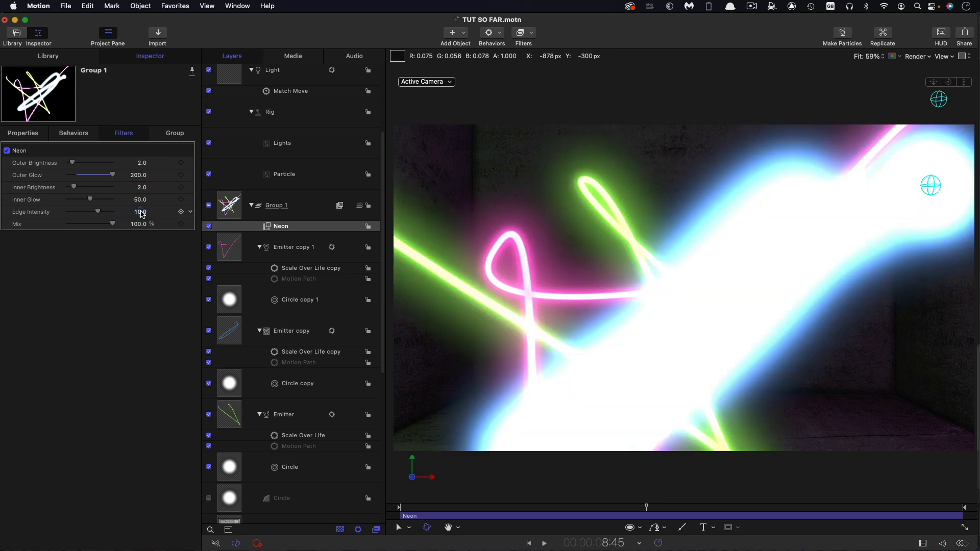
{"action": "type", "text": "4"}
{"action": "key", "text": "Return"}
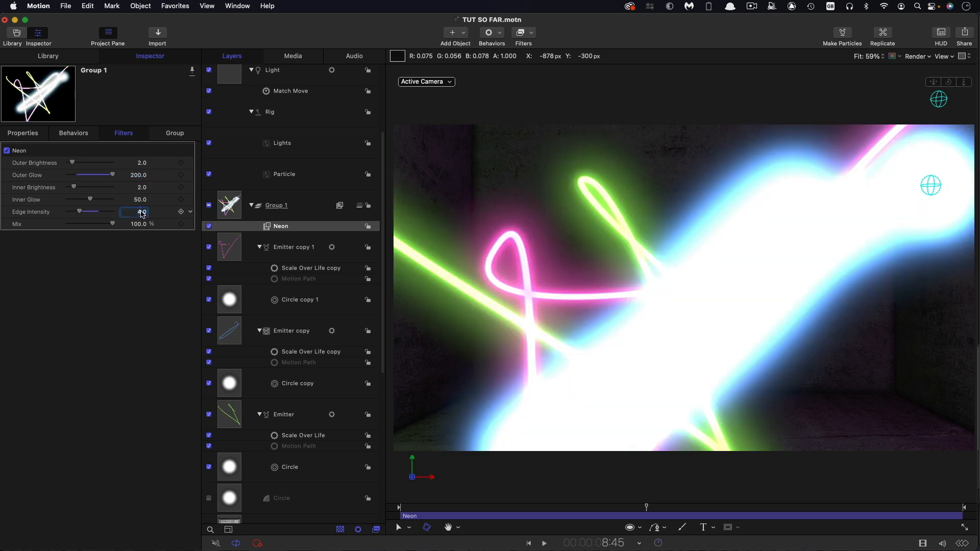
{"action": "double_click", "coordinate": [139, 224]}
{"action": "type", "text": "20"}
{"action": "key", "text": "Return"}
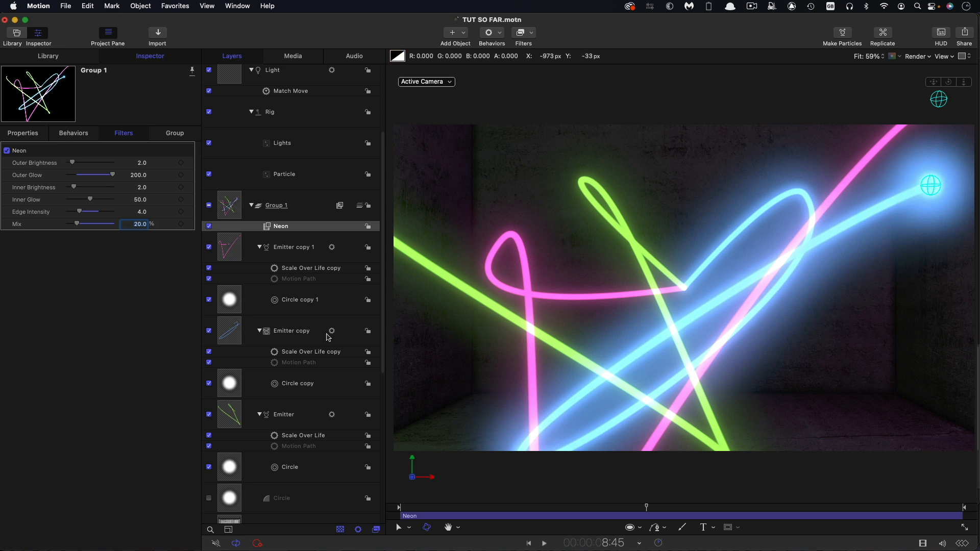
Step: Raise the saturation of the blue emitter's particle color to 61%
{"action": "scroll", "coordinate": [279, 345], "scroll_direction": "down", "scroll_amount": 3}
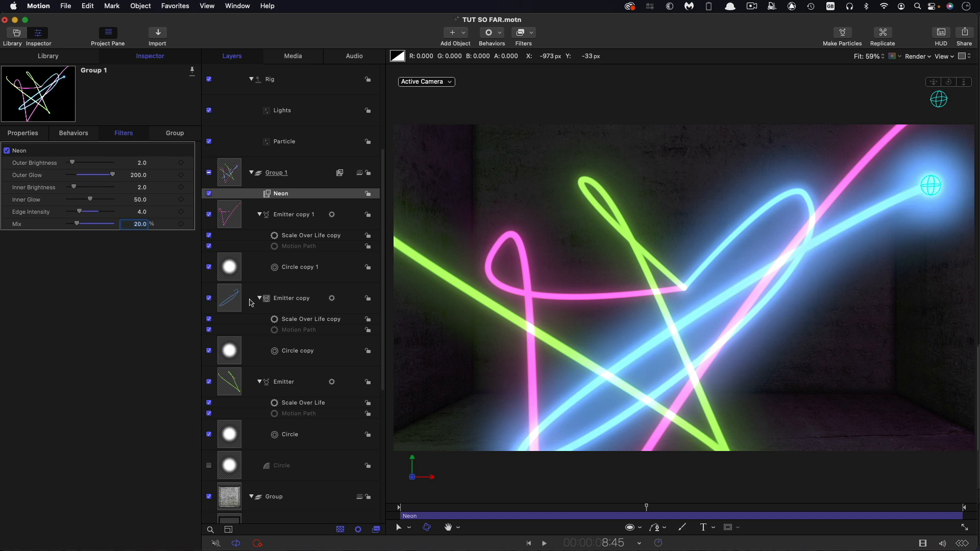
{"action": "left_click", "coordinate": [232, 302]}
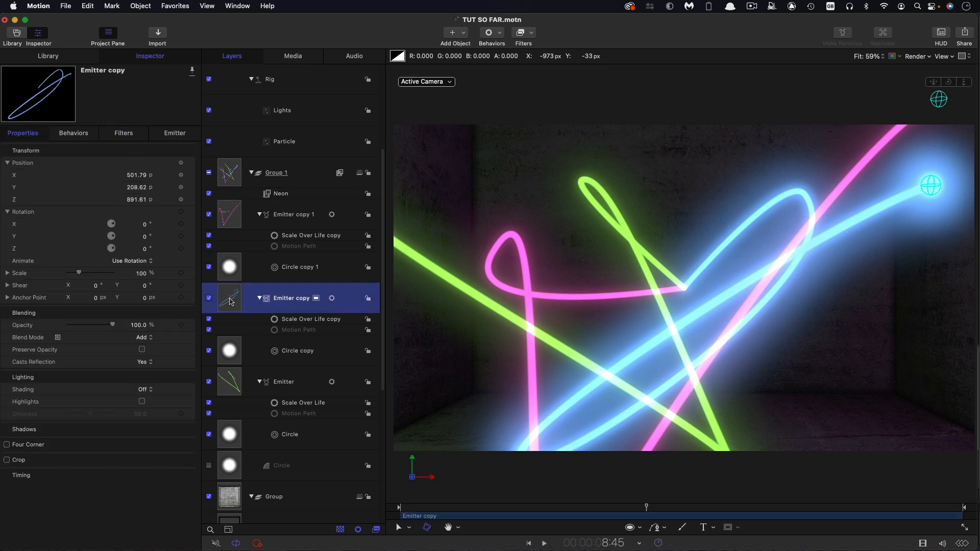
{"action": "left_click", "coordinate": [176, 133]}
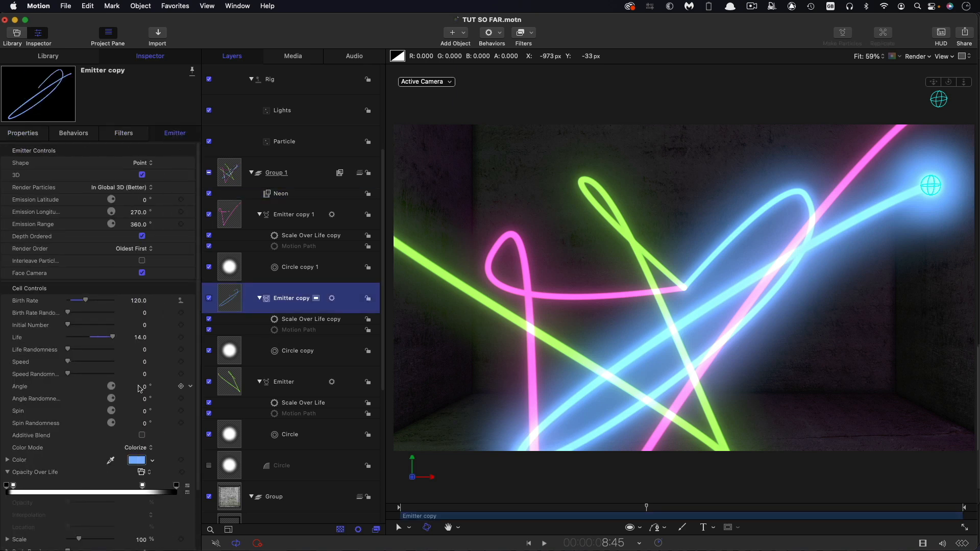
{"action": "left_click", "coordinate": [136, 460]}
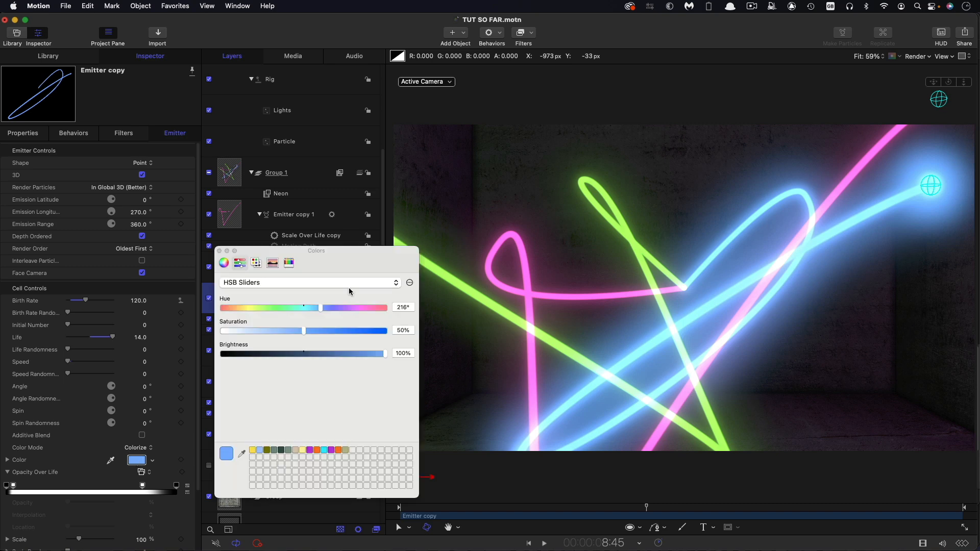
{"action": "mouse_move", "coordinate": [304, 330]}
{"action": "left_mouse_down"}
{"action": "mouse_move", "coordinate": [356, 335]}
{"action": "mouse_move", "coordinate": [320, 335]}
{"action": "left_mouse_up"}
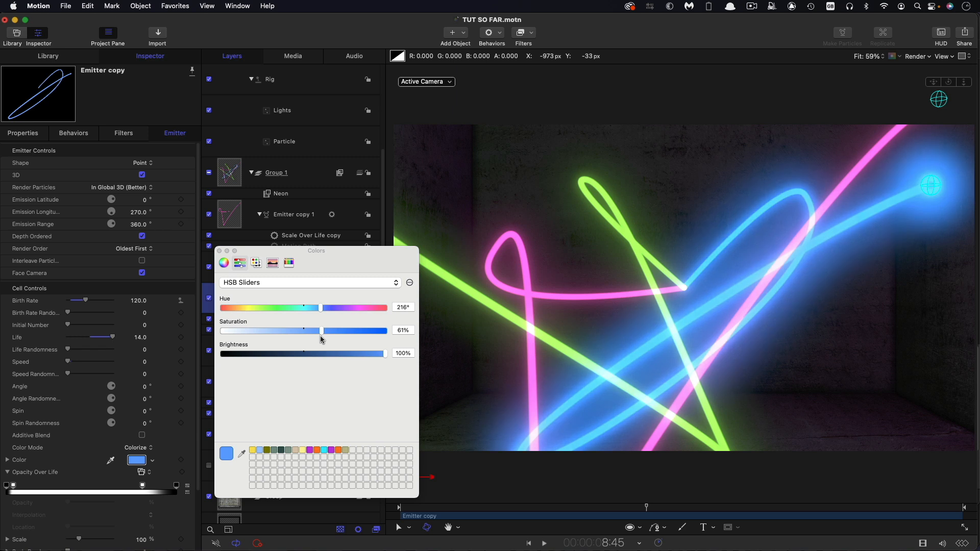
{"action": "left_click", "coordinate": [219, 250]}
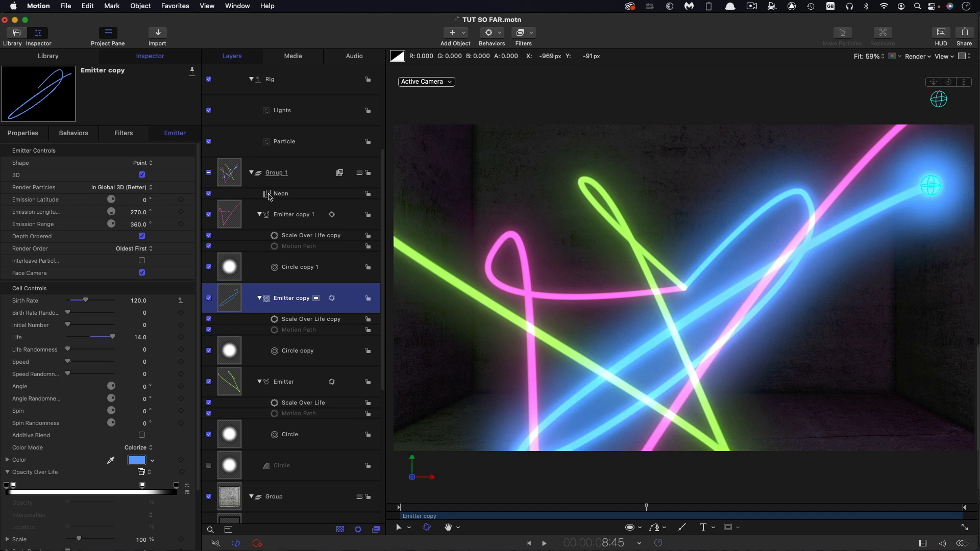
Step: Draw a small circle in Group 1 where the colored lines start, and set its radius to 20
{"action": "left_click", "coordinate": [226, 176]}
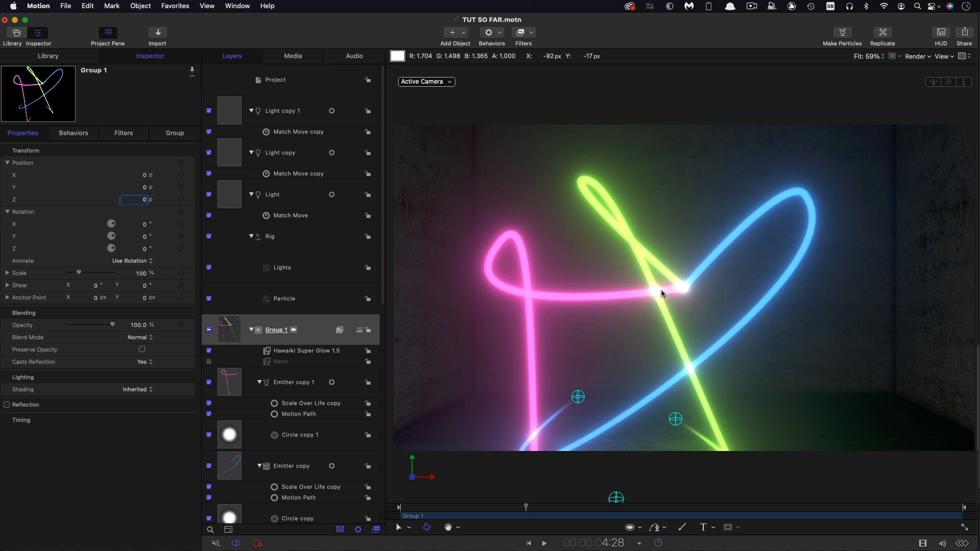
{"action": "left_click", "coordinate": [230, 329]}
{"action": "left_click", "coordinate": [636, 527]}
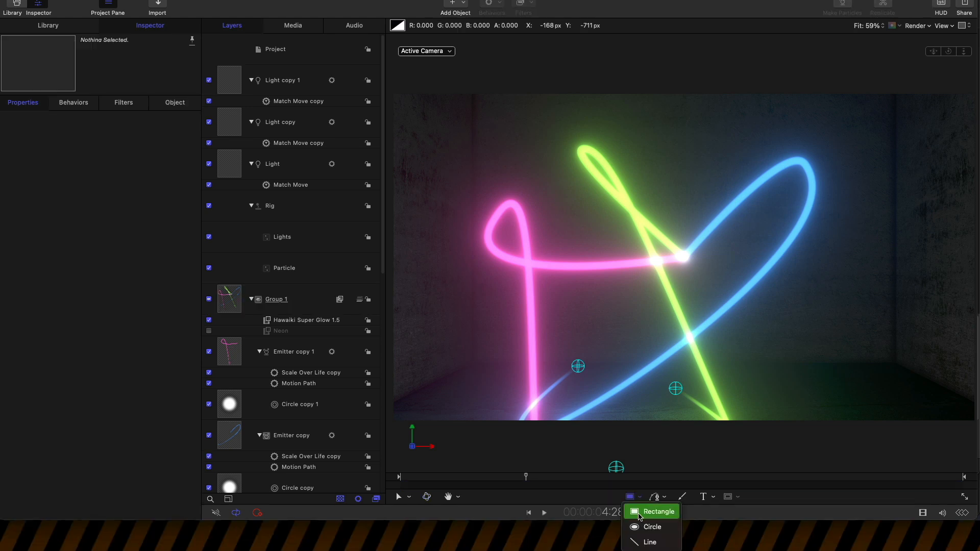
{"action": "left_click", "coordinate": [642, 527]}
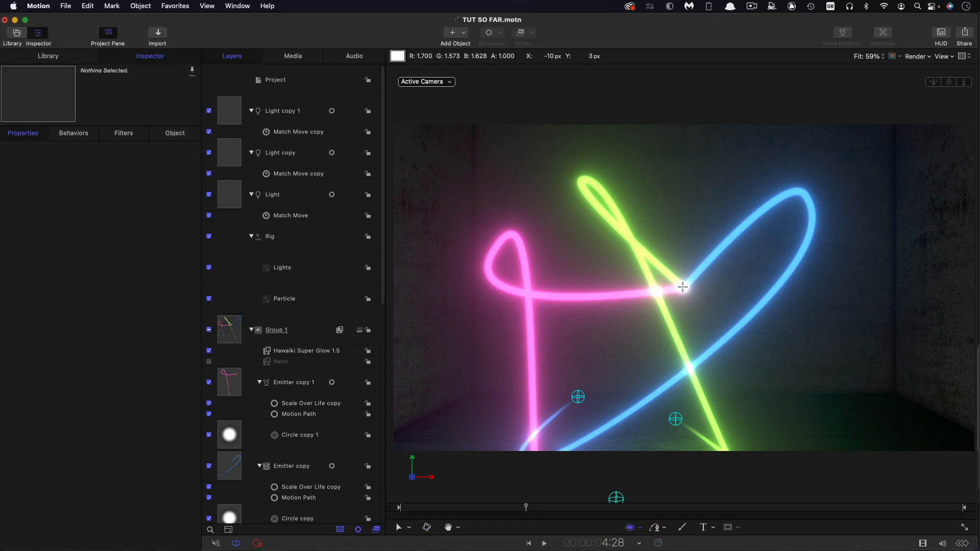
{"action": "left_click_drag", "start_coordinate": [684, 286], "coordinate": [697, 304]}
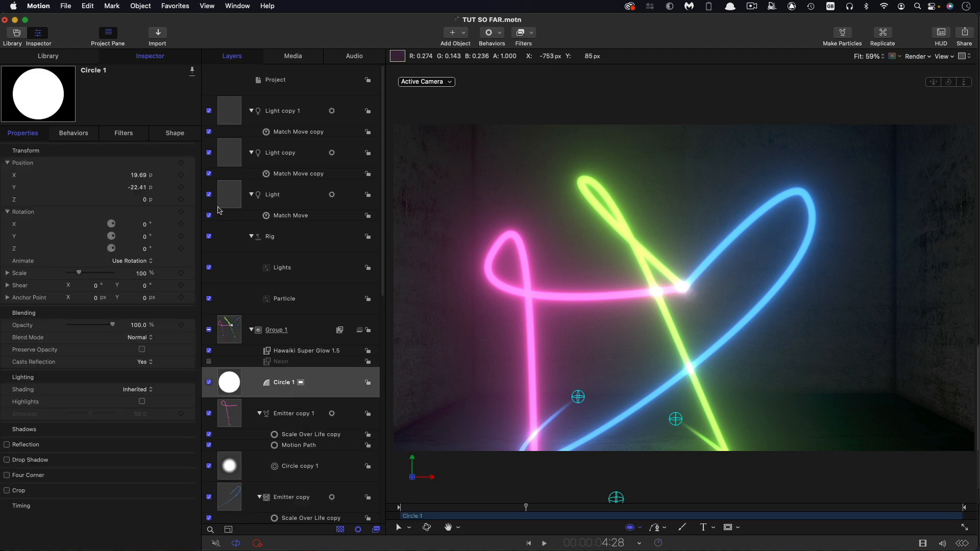
{"action": "left_click", "coordinate": [175, 133]}
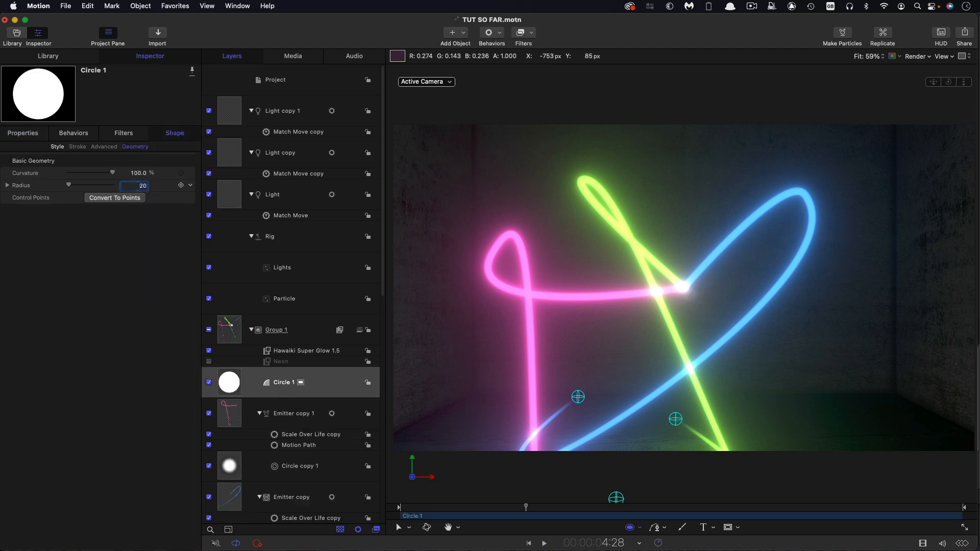
Step: Reset the new circle's transform to center it at 0, 0, 0, and turn its shading off
{"action": "left_click", "coordinate": [21, 135]}
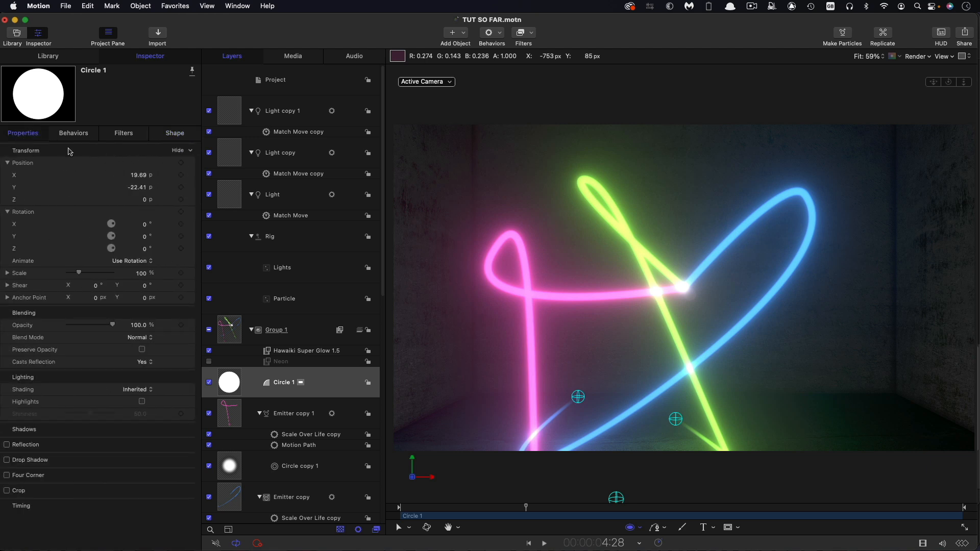
{"action": "right_click", "coordinate": [70, 151]}
{"action": "left_click", "coordinate": [87, 156]}
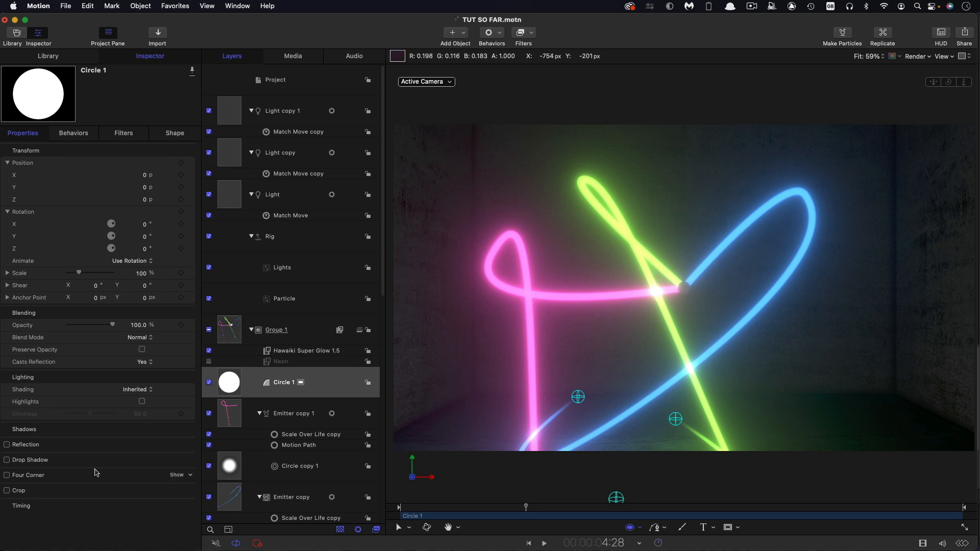
{"action": "left_click", "coordinate": [138, 390]}
{"action": "left_click", "coordinate": [134, 413]}
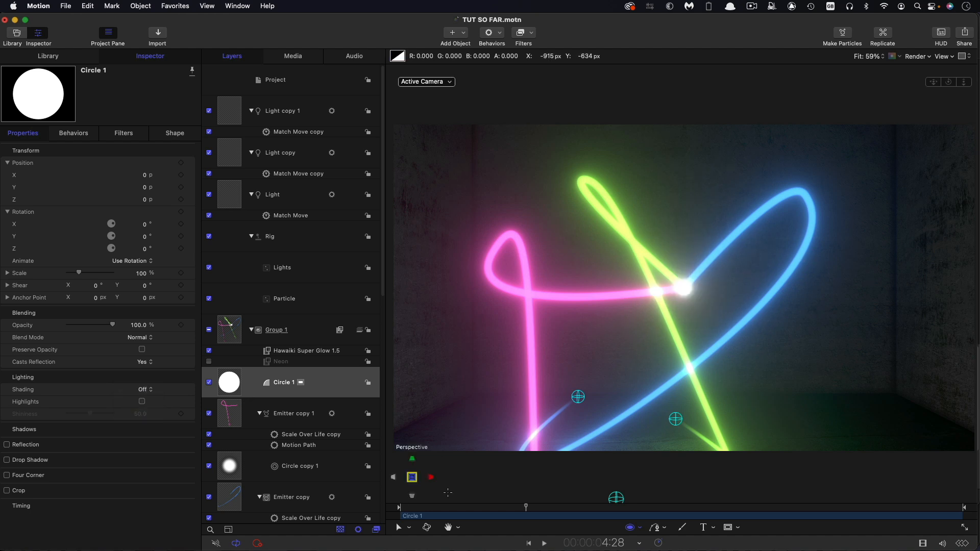
Step: Keyframe Circle 1's scale to grow from 10% at the first frame to 100% at 3:02
{"action": "left_click_drag", "start_coordinate": [526, 507], "coordinate": [487, 513]}
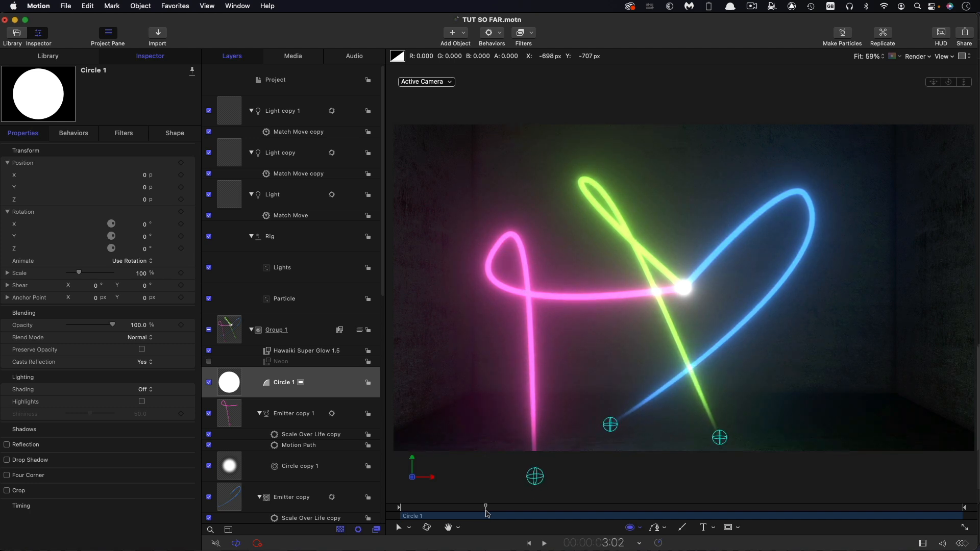
{"action": "left_click", "coordinate": [181, 273]}
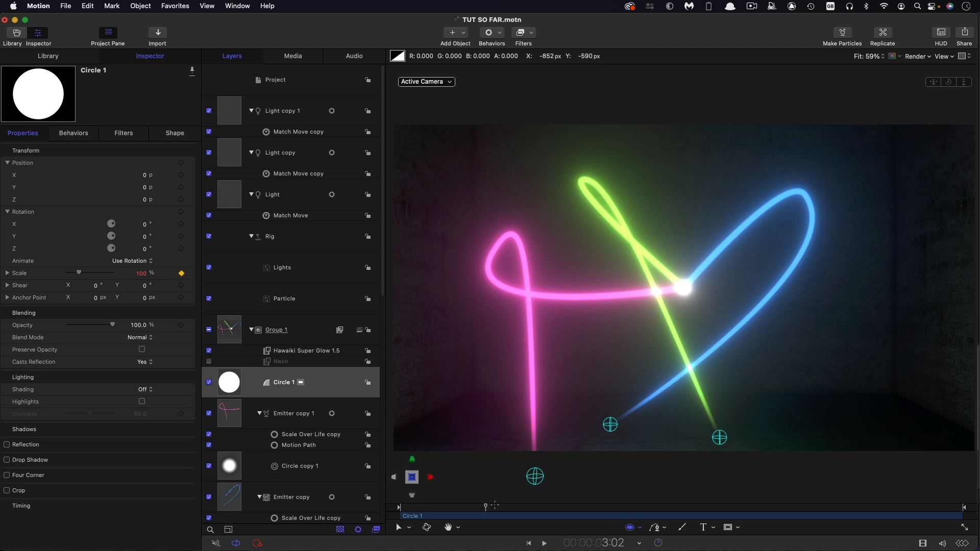
{"action": "key", "text": "Home"}
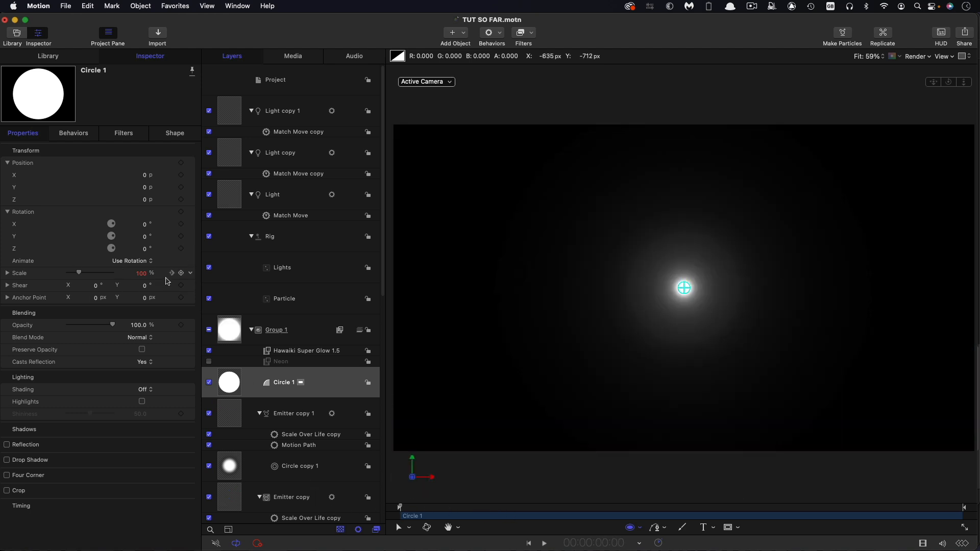
{"action": "left_click", "coordinate": [145, 273]}
{"action": "type", "text": "10"}
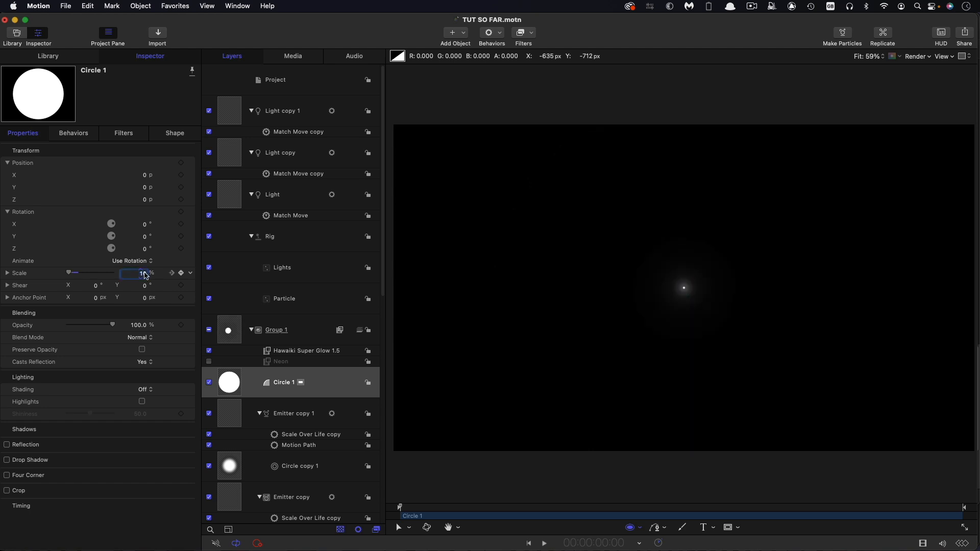
Step: Add a scale keyframe at 10:00 that holds Circle 1 at 100%
{"action": "mouse_move", "coordinate": [403, 508]}
{"action": "left_mouse_down"}
{"action": "mouse_move", "coordinate": [679, 513]}
{"action": "mouse_move", "coordinate": [720, 542]}
{"action": "left_mouse_up"}
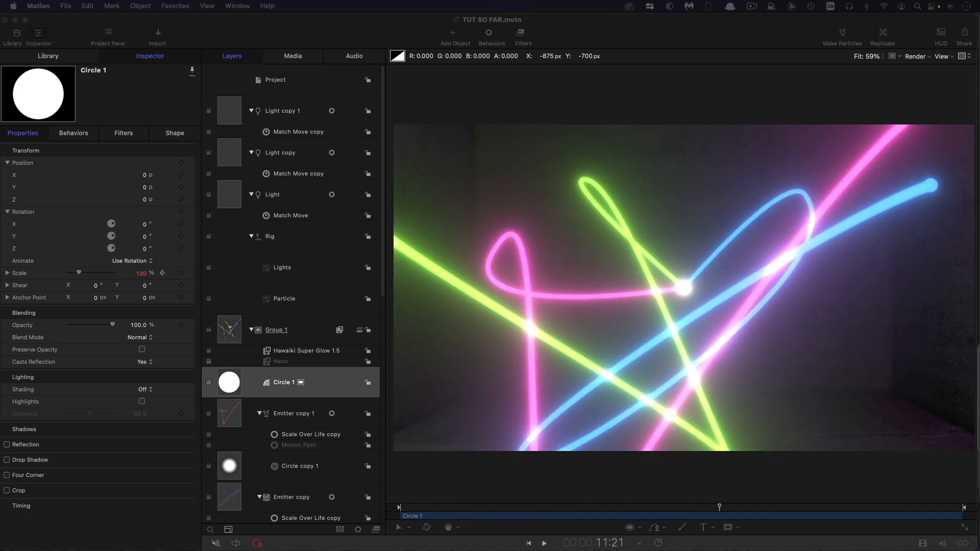
{"action": "left_click", "coordinate": [611, 541]}
{"action": "double_click", "coordinate": [610, 543]}
{"action": "left_click", "coordinate": [610, 542]}
{"action": "double_click", "coordinate": [610, 543]}
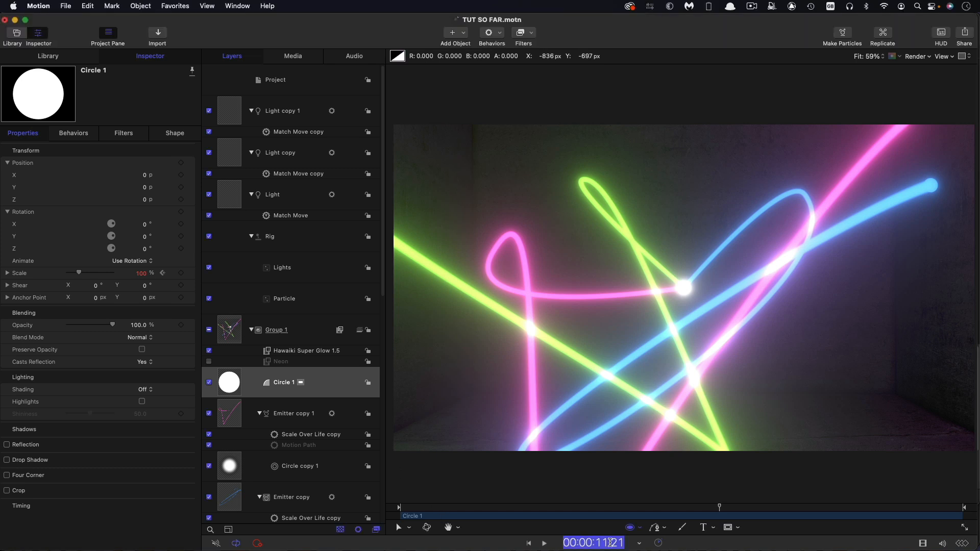
{"action": "type", "text": "10:0"}
{"action": "type", "text": "00"}
{"action": "key", "text": "Return"}
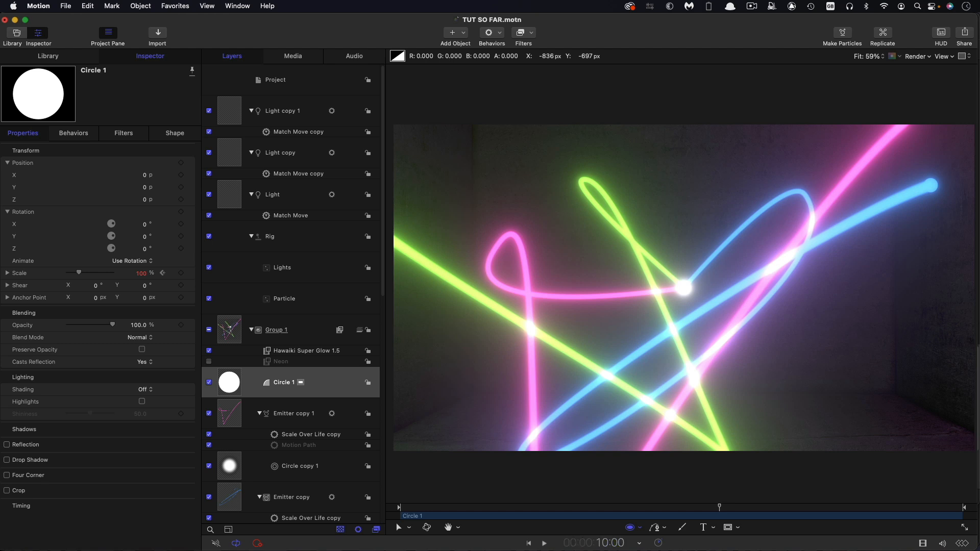
{"action": "left_click", "coordinate": [182, 273]}
Step: Keyframe Circle 1's scale to shrink to nothing at 14:00 and scrub through the change
{"action": "left_click_drag", "start_coordinate": [742, 511], "coordinate": [771, 507]}
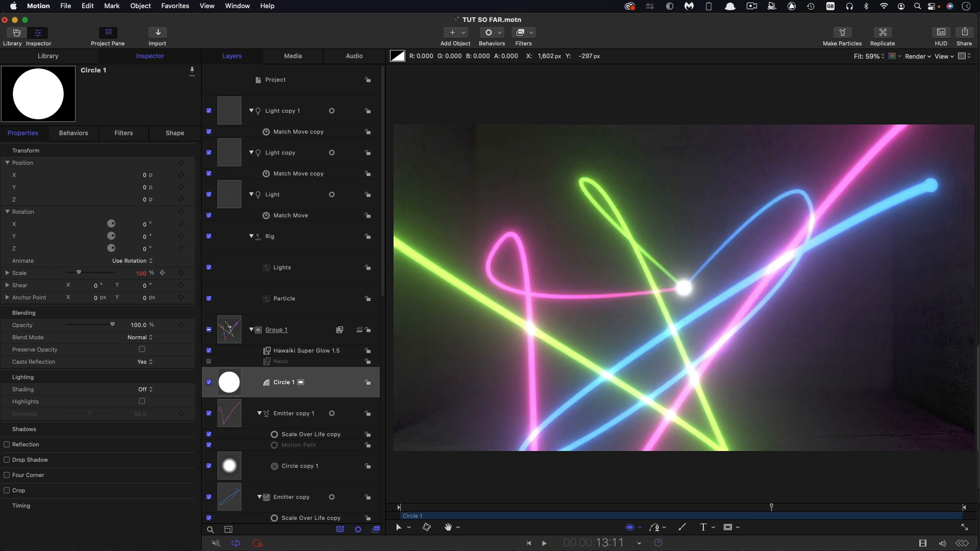
{"action": "double_click", "coordinate": [614, 542]}
{"action": "type", "text": "14:00"}
{"action": "key", "text": "Return"}
{"action": "left_click_drag", "start_coordinate": [82, 274], "coordinate": [65, 274]}
{"action": "left_click", "coordinate": [770, 509]}
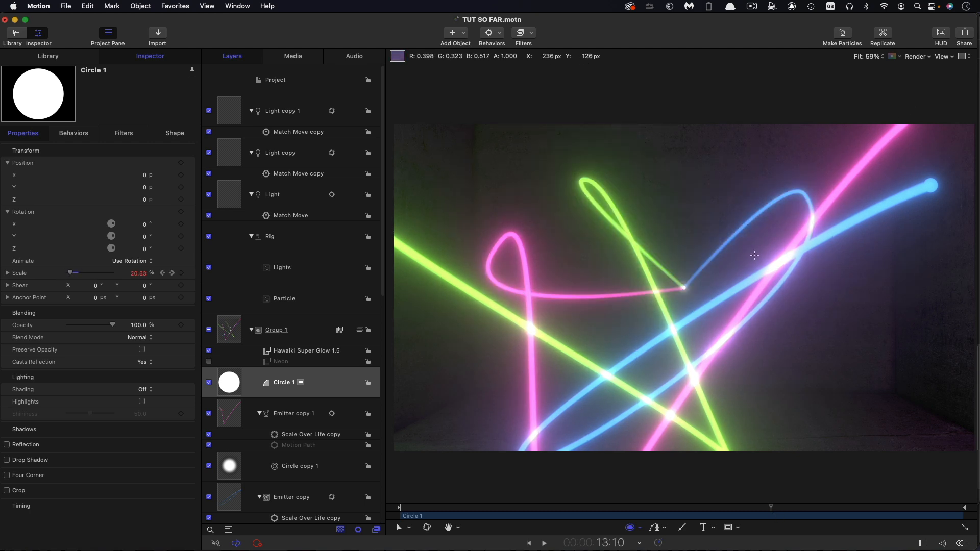
{"action": "left_click_drag", "start_coordinate": [780, 508], "coordinate": [794, 509]}
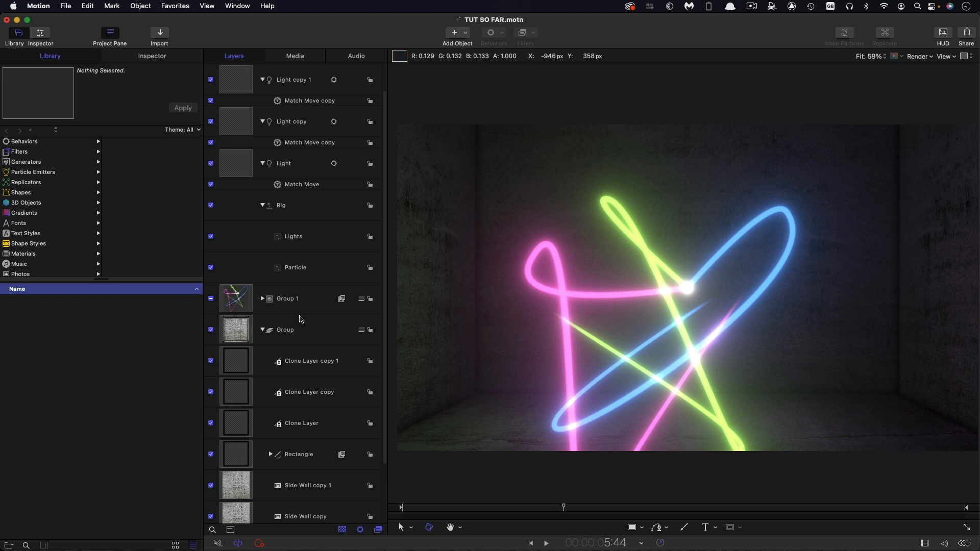
Step: Look inside Group 1 and compare the room with and without its colored lines
{"action": "left_click", "coordinate": [263, 299]}
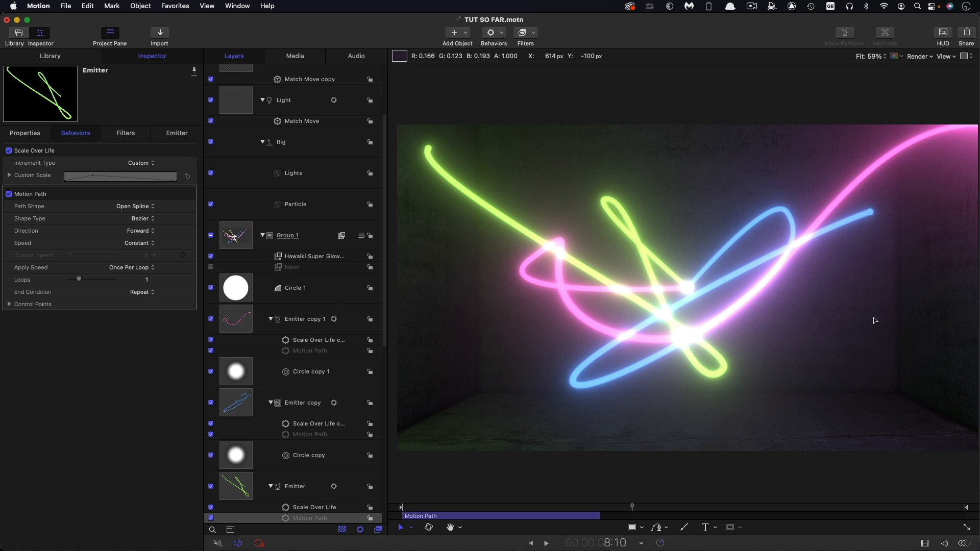
{"action": "left_click", "coordinate": [263, 235]}
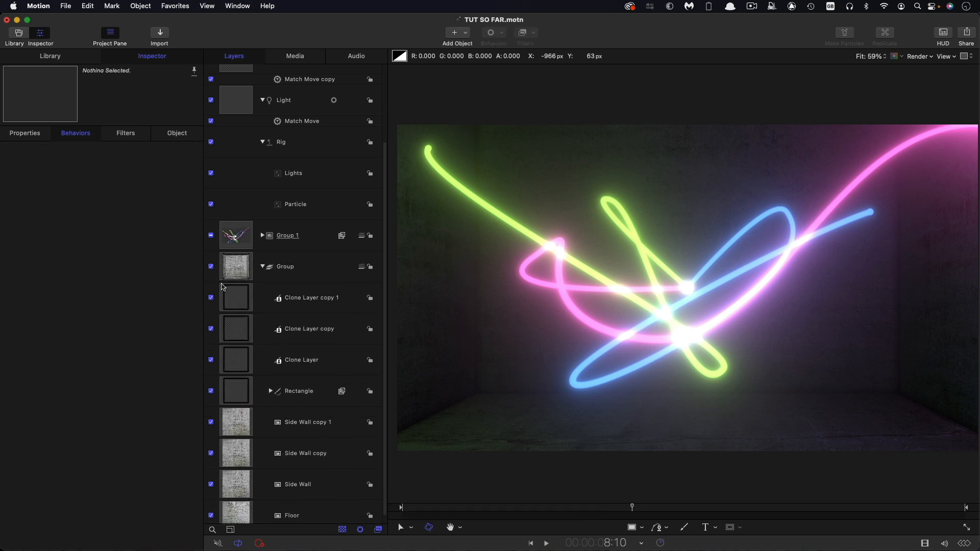
{"action": "left_click", "coordinate": [210, 235]}
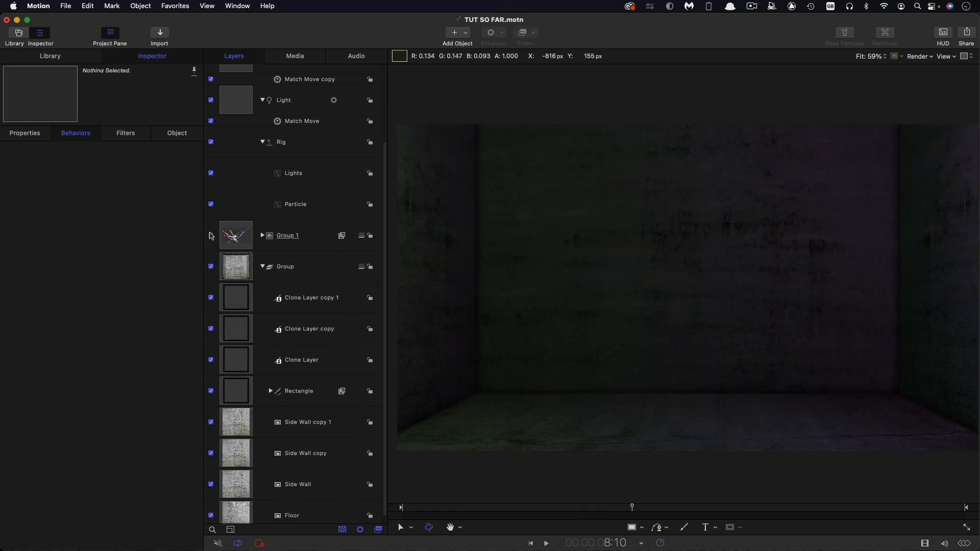
{"action": "left_click", "coordinate": [210, 235]}
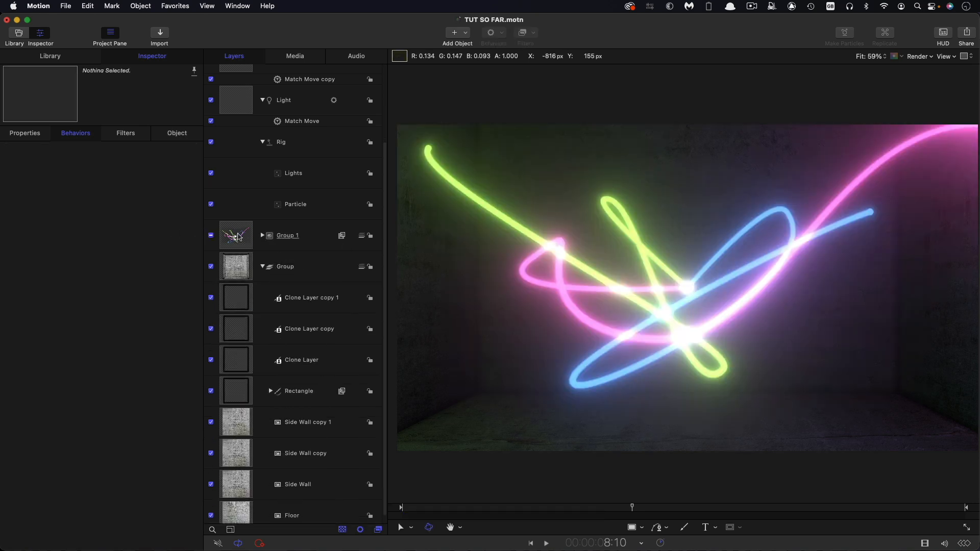
Step: Make a clone layer of Group 1 and turn the clone's shading off
{"action": "left_click", "coordinate": [239, 237]}
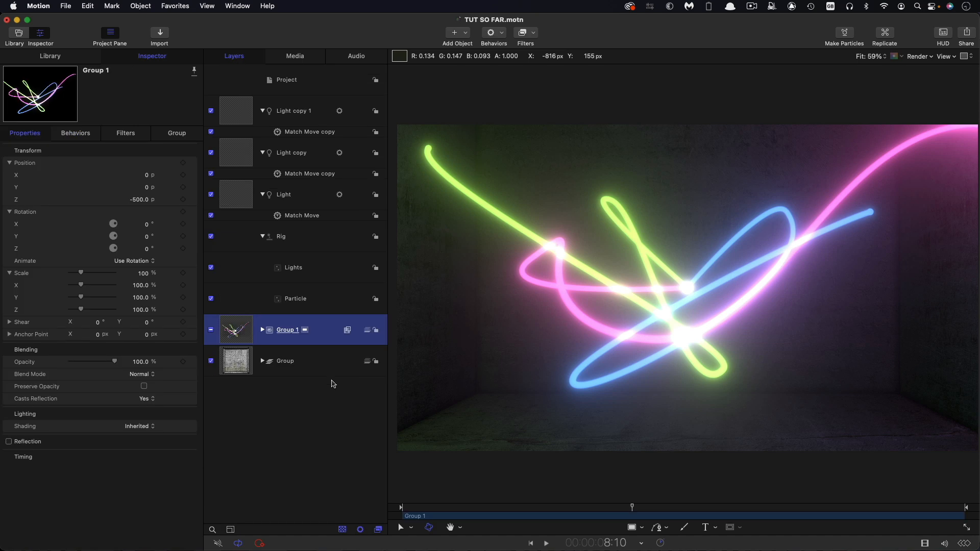
{"action": "right_click", "coordinate": [234, 330]}
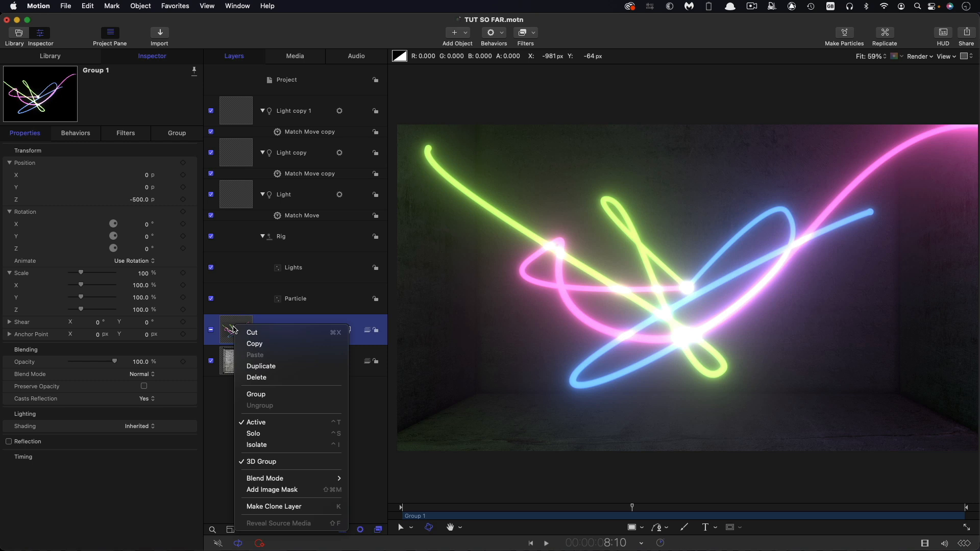
{"action": "left_click", "coordinate": [292, 507]}
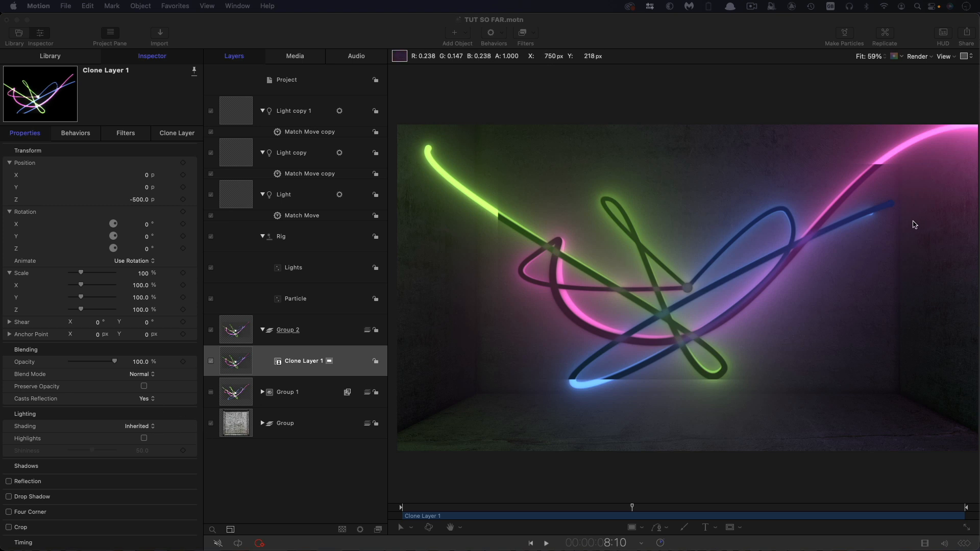
{"action": "left_click", "coordinate": [142, 425]}
{"action": "left_click", "coordinate": [133, 450]}
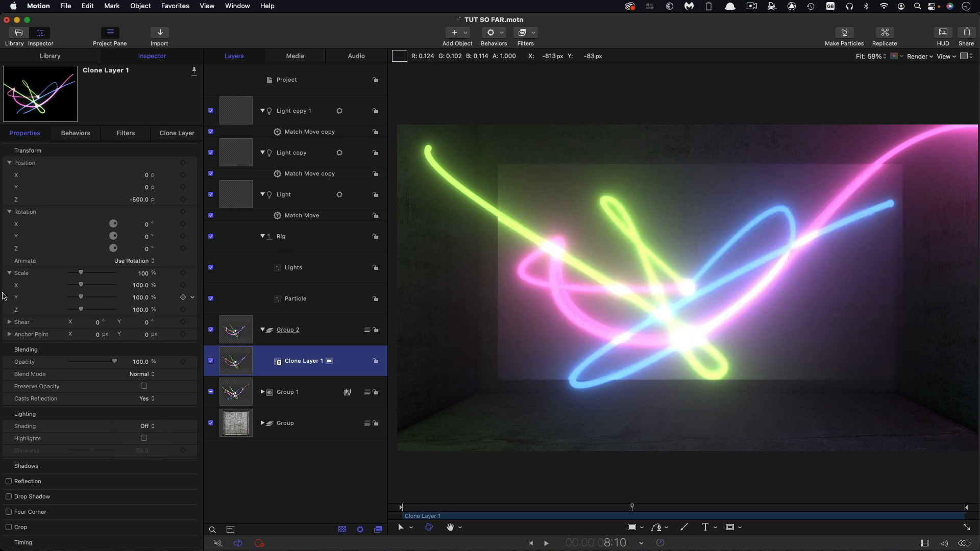
Step: Flip the clone layer vertically by setting its Y scale to -100%
{"action": "left_click", "coordinate": [142, 298]}
{"action": "type", "text": "-"}
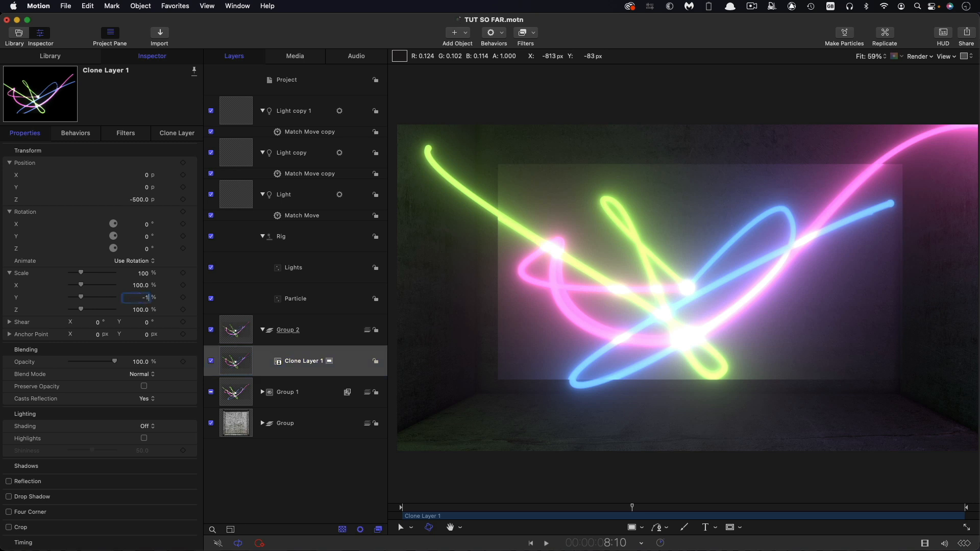
{"action": "type", "text": "100"}
{"action": "key", "text": "Return"}
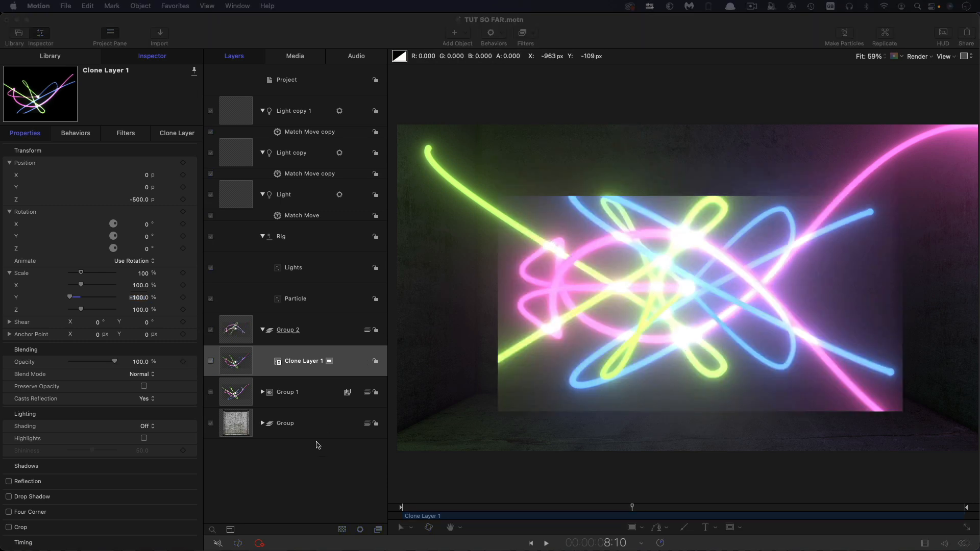
Step: Create a new group inside Group 1 and place it above Circle 1
{"action": "left_click", "coordinate": [263, 393]}
{"action": "left_click", "coordinate": [262, 392]}
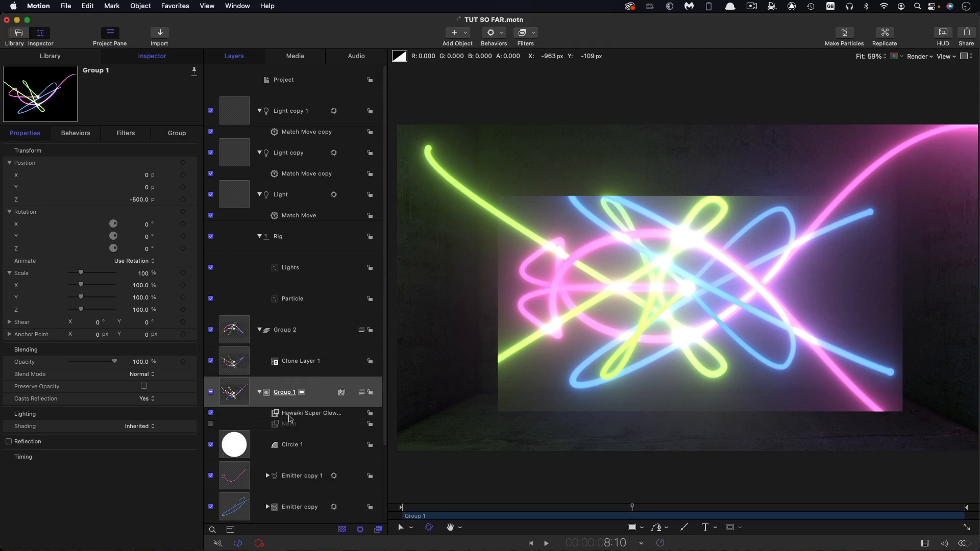
{"action": "scroll", "coordinate": [293, 409], "scroll_direction": "down", "scroll_amount": 3}
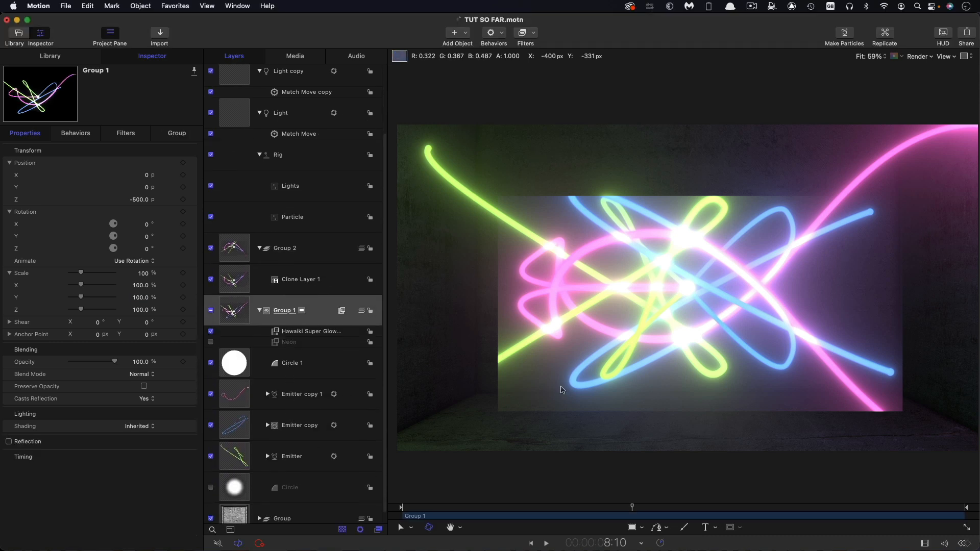
{"action": "scroll", "coordinate": [243, 407], "scroll_direction": "down", "scroll_amount": 2}
{"action": "left_click", "coordinate": [236, 361]}
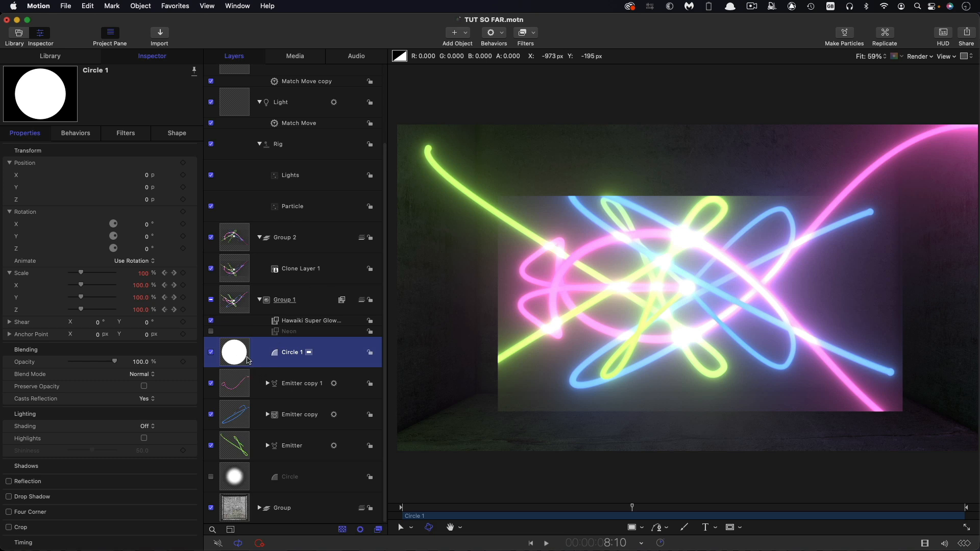
{"action": "left_click", "coordinate": [234, 301]}
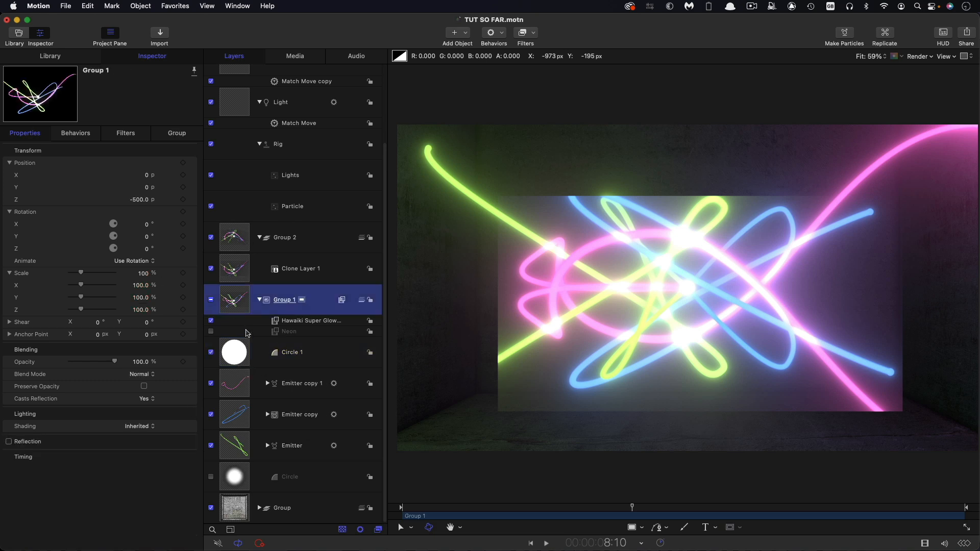
{"action": "left_click", "coordinate": [142, 5]}
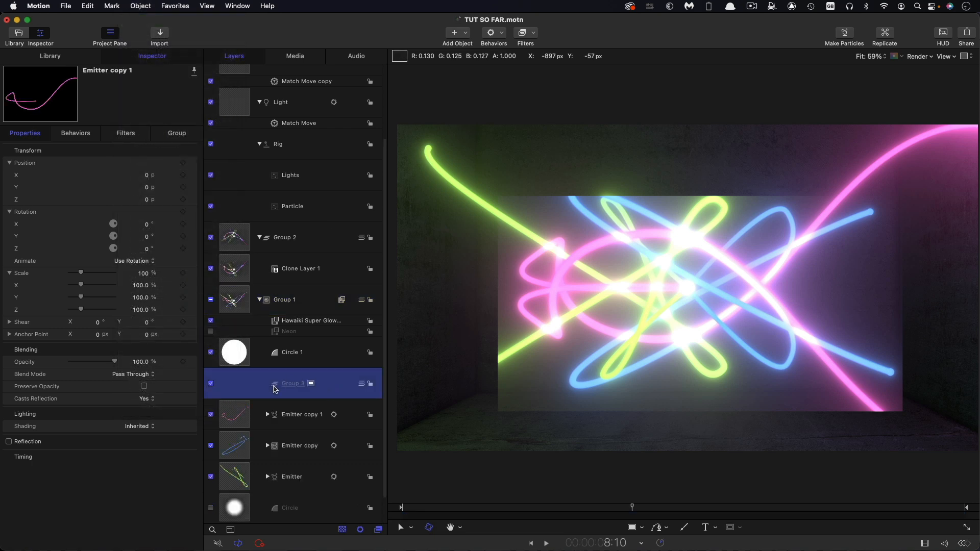
{"action": "left_click_drag", "start_coordinate": [273, 386], "coordinate": [277, 316]}
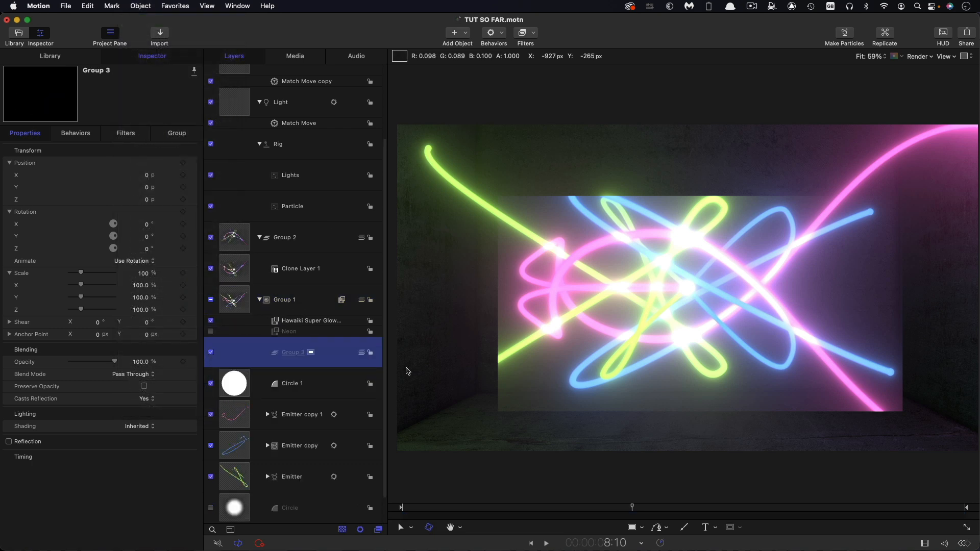
Step: Move Circle 1 and the three emitters into Group 3
{"action": "left_click", "coordinate": [240, 387]}
{"action": "scroll", "coordinate": [306, 422], "scroll_direction": "down", "scroll_amount": 1}
{"action": "scroll", "coordinate": [305, 422], "scroll_direction": "down", "scroll_amount": 1}
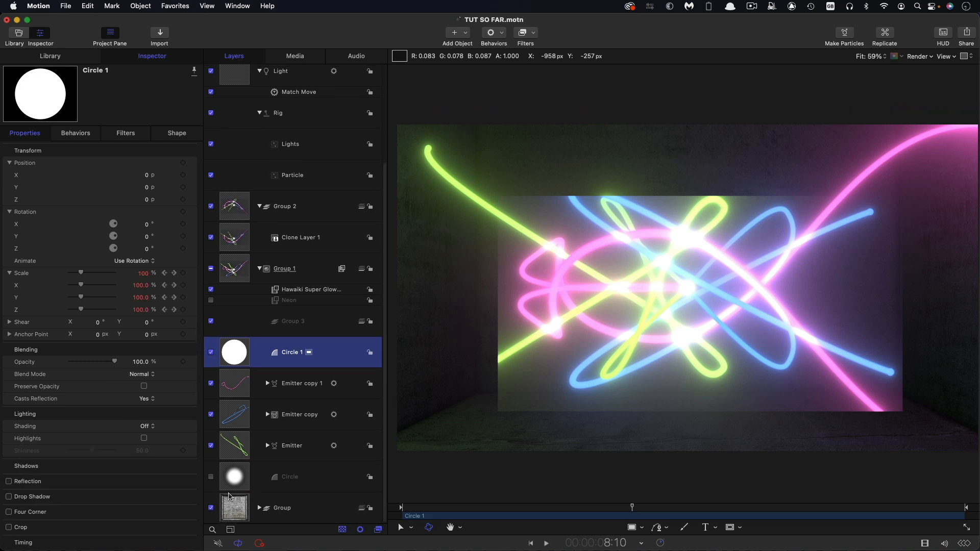
{"action": "left_click", "coordinate": [245, 449], "text": "shift"}
{"action": "left_click_drag", "start_coordinate": [230, 361], "coordinate": [308, 326]}
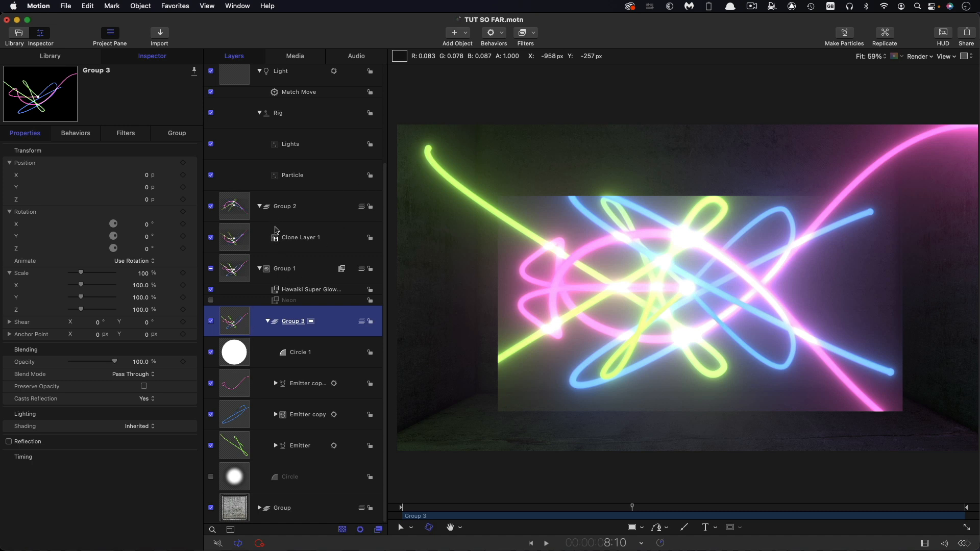
Step: Make Group 3 the source of Clone Layer 1 and set the clone's Y position to -850
{"action": "mouse_move", "coordinate": [231, 327]}
{"action": "left_mouse_down"}
{"action": "mouse_move", "coordinate": [275, 302]}
{"action": "mouse_move", "coordinate": [275, 239]}
{"action": "left_mouse_up"}
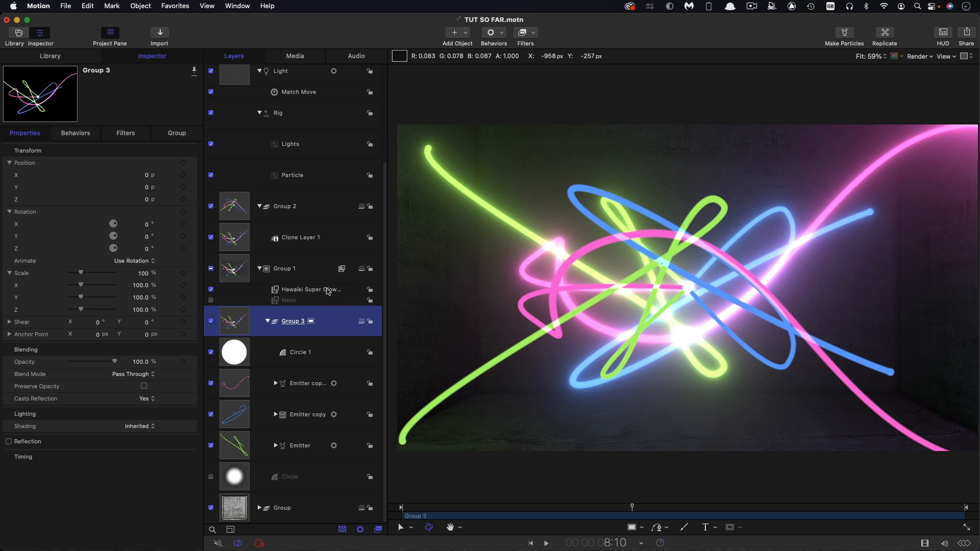
{"action": "key", "text": "super+Tab"}
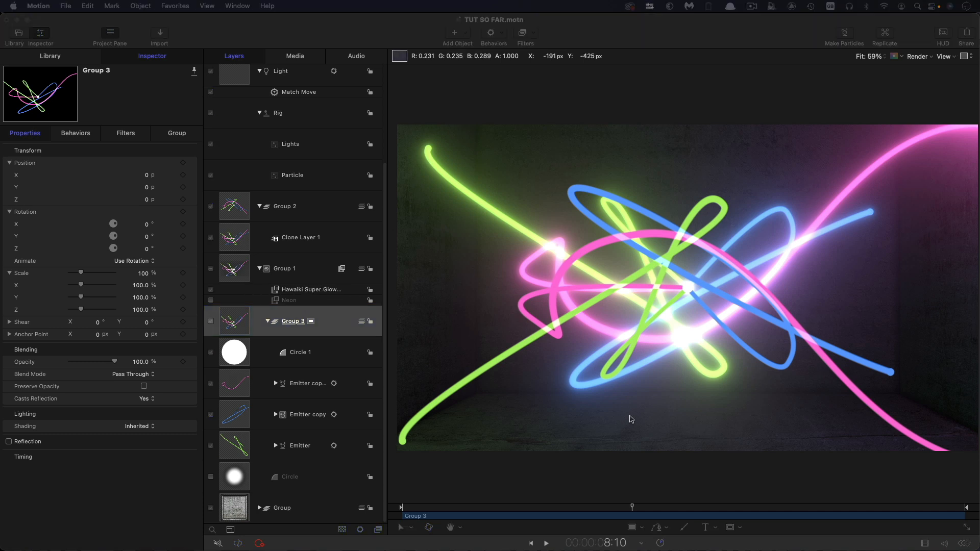
{"action": "left_click", "coordinate": [231, 237]}
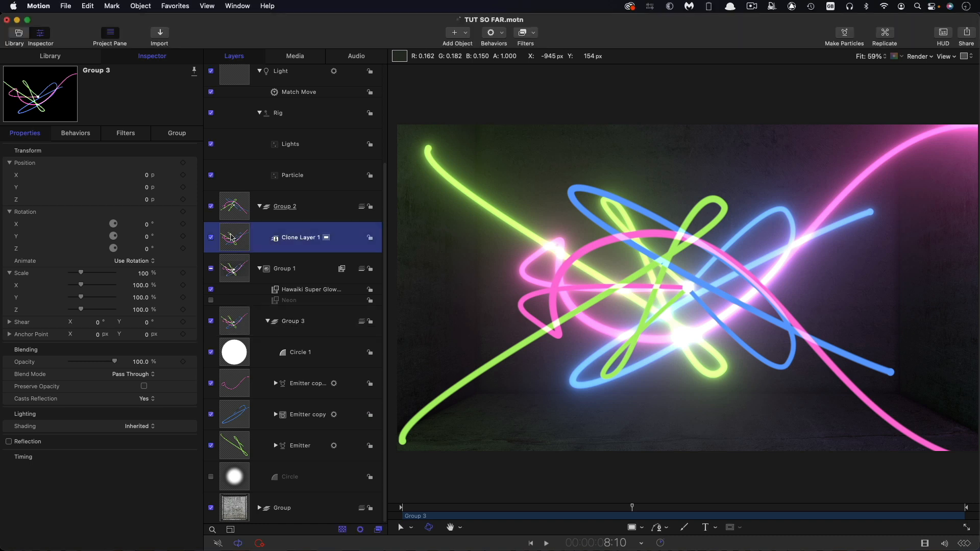
{"action": "double_click", "coordinate": [141, 187]}
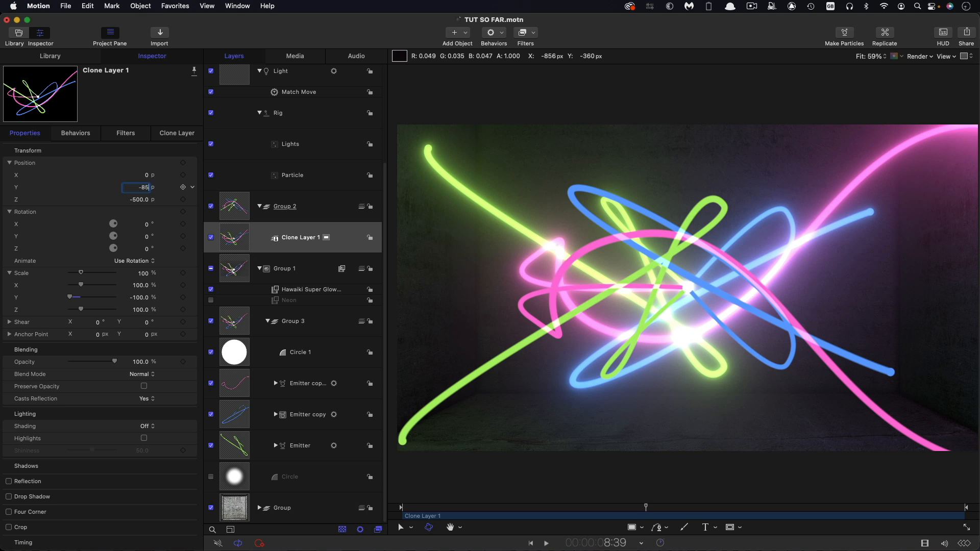
{"action": "type", "text": "-850"}
{"action": "key", "text": "Return"}
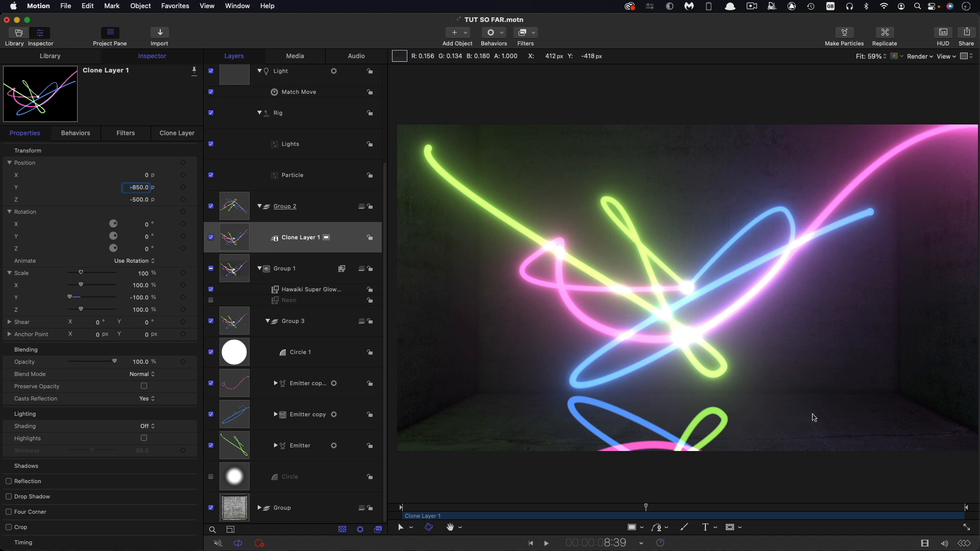
Step: Add a Gaussian Blur filter to Group 2 and set its amount to 150
{"action": "left_click", "coordinate": [733, 508]}
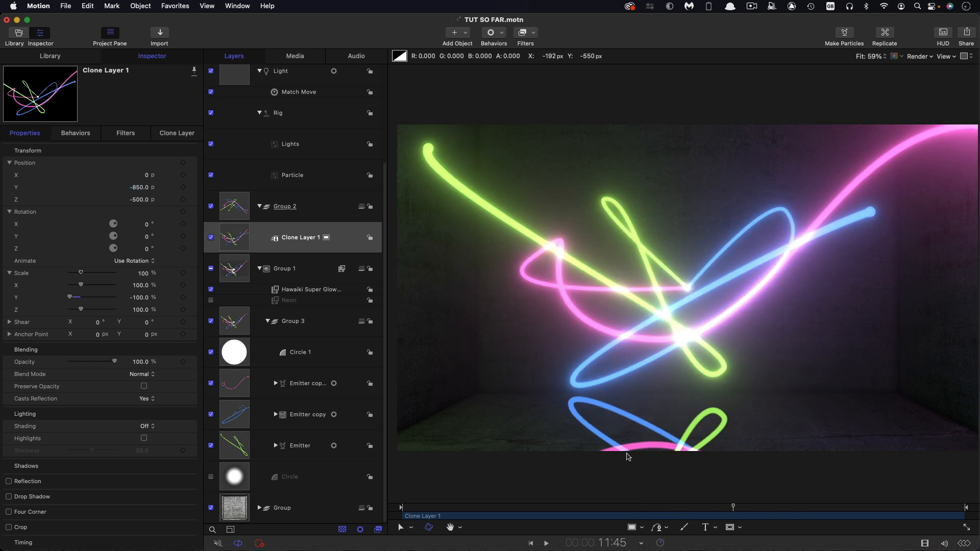
{"action": "left_click", "coordinate": [709, 293]}
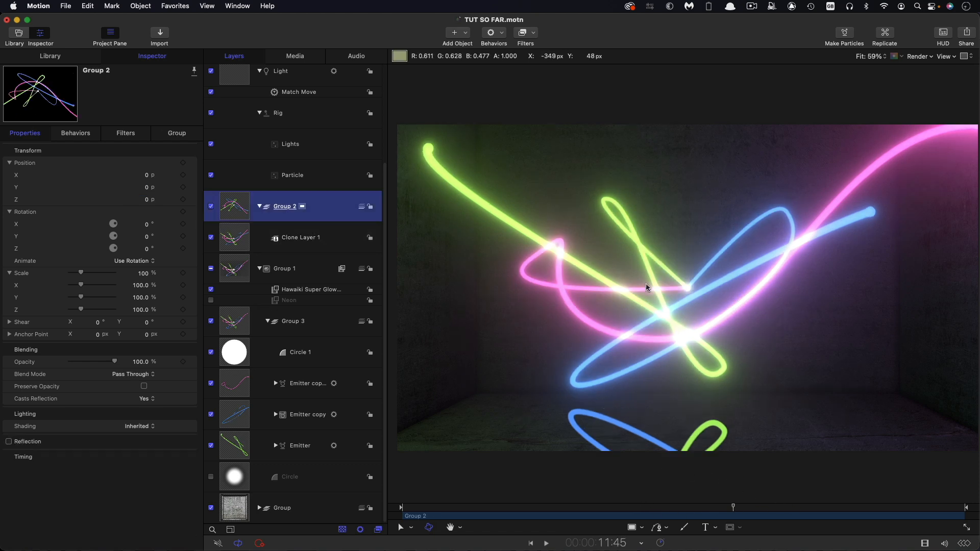
{"action": "left_click", "coordinate": [533, 32]}
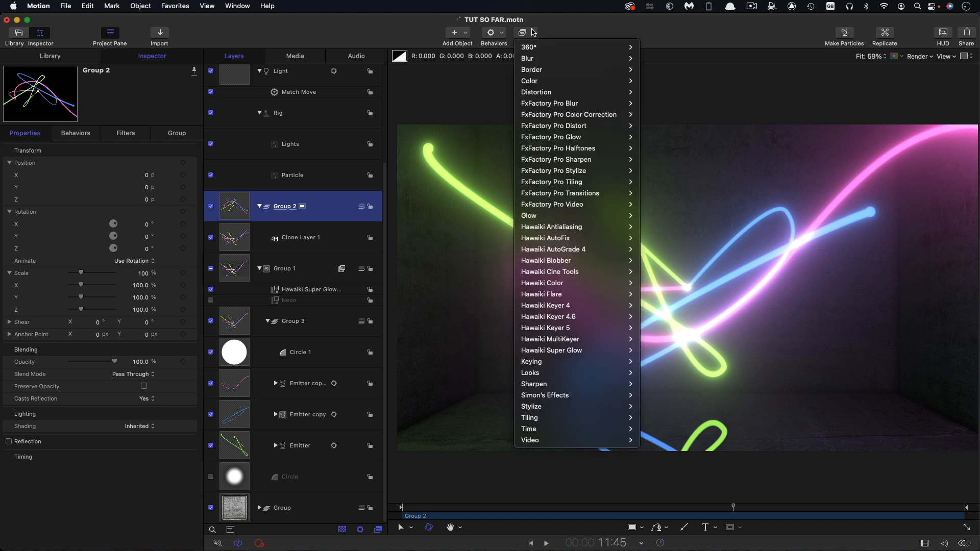
{"action": "mouse_move", "coordinate": [526, 60]}
{"action": "left_click", "coordinate": [655, 116]}
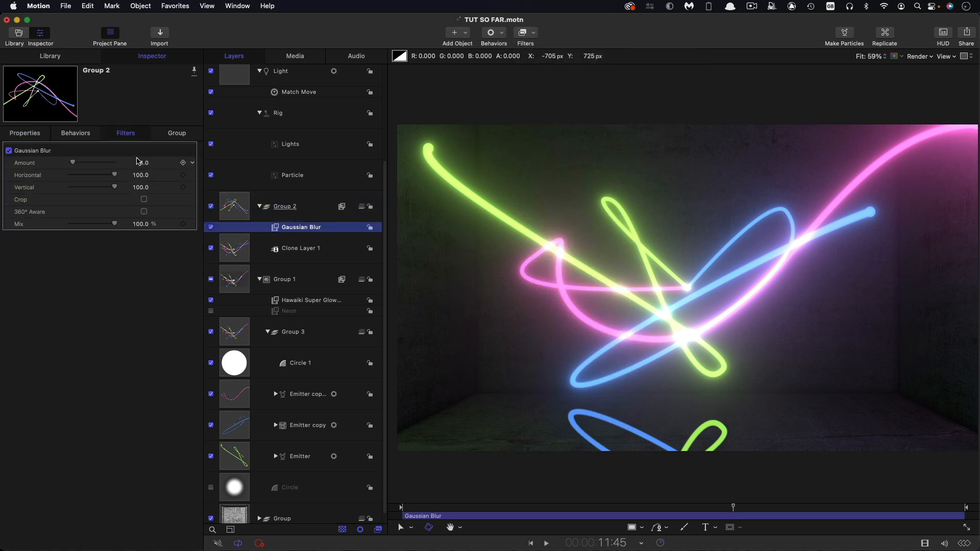
{"action": "left_click", "coordinate": [142, 163]}
{"action": "type", "text": "150"}
{"action": "key", "text": "Return"}
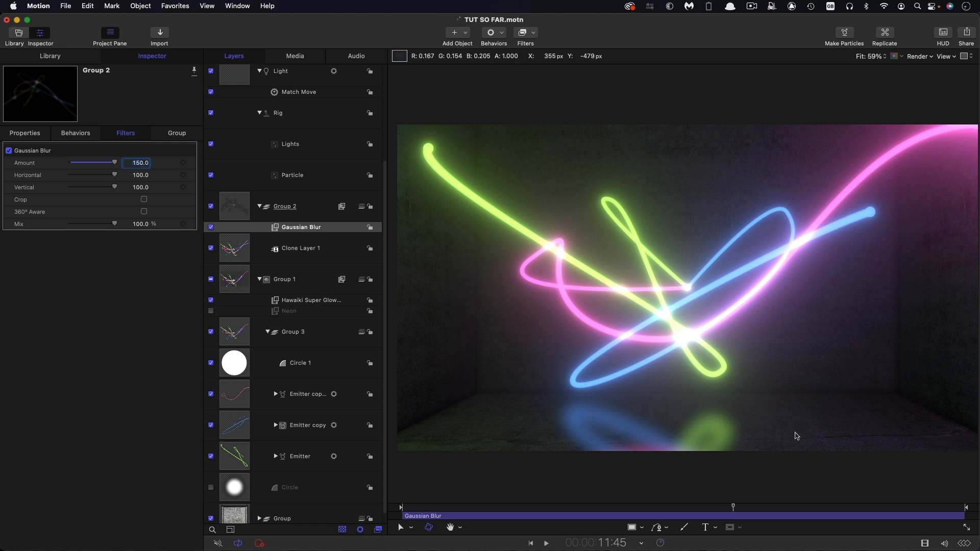
Step: Add an image mask to Group 2 with the Floor layer as its source, keeping the Floor layer switched on
{"action": "left_click", "coordinate": [240, 209]}
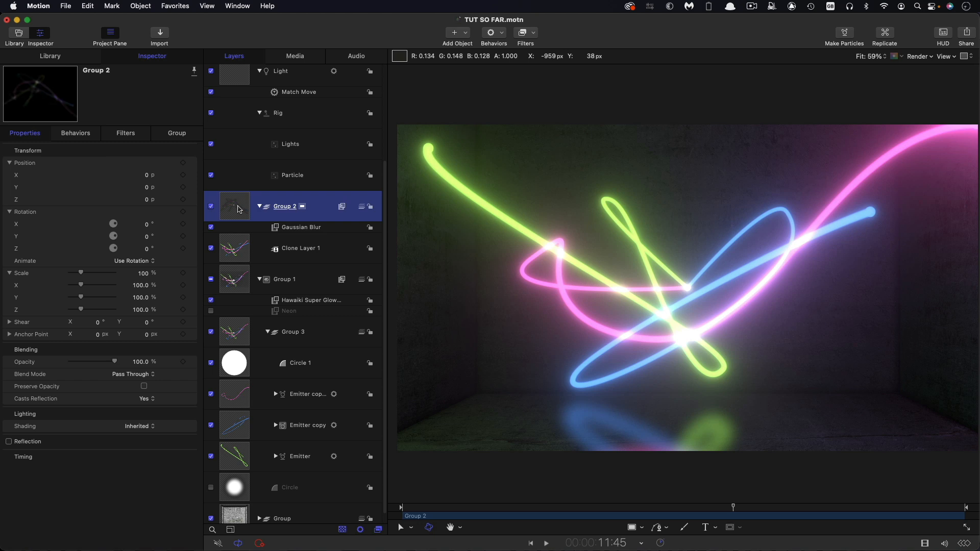
{"action": "right_click", "coordinate": [239, 209]}
{"action": "left_click", "coordinate": [288, 369]}
{"action": "scroll", "coordinate": [274, 384], "scroll_direction": "down", "scroll_amount": 3}
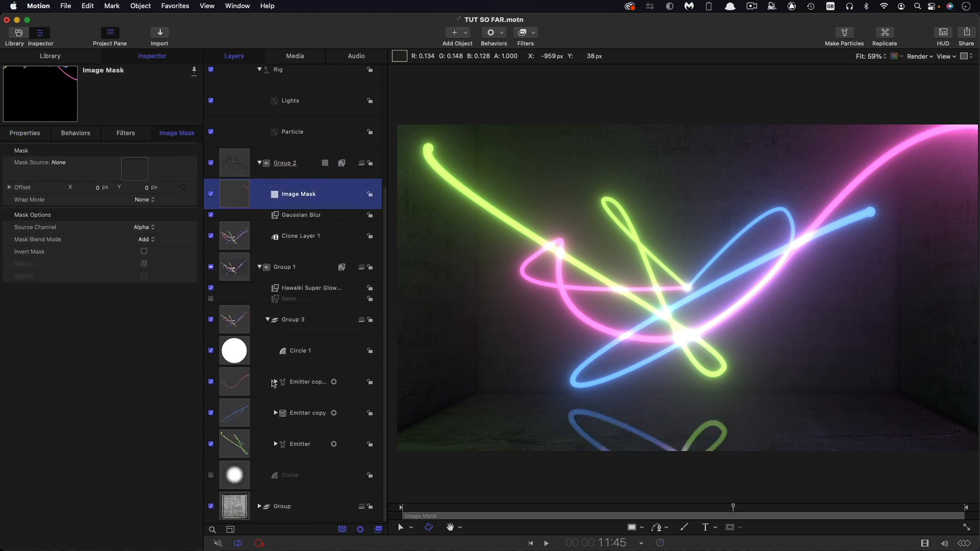
{"action": "left_click", "coordinate": [260, 508]}
{"action": "scroll", "coordinate": [271, 258], "scroll_direction": "down", "scroll_amount": 15}
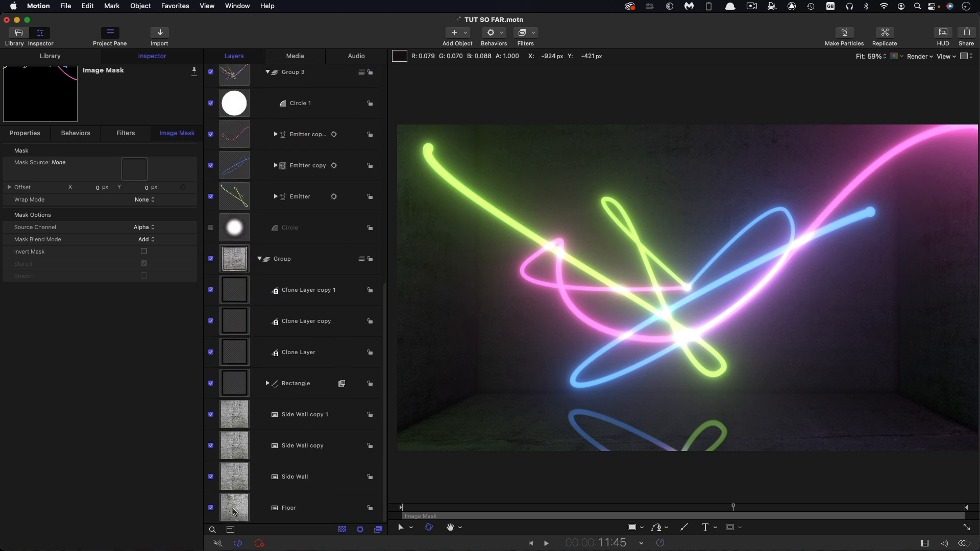
{"action": "left_click_drag", "start_coordinate": [237, 511], "coordinate": [136, 174]}
{"action": "left_click", "coordinate": [211, 507]}
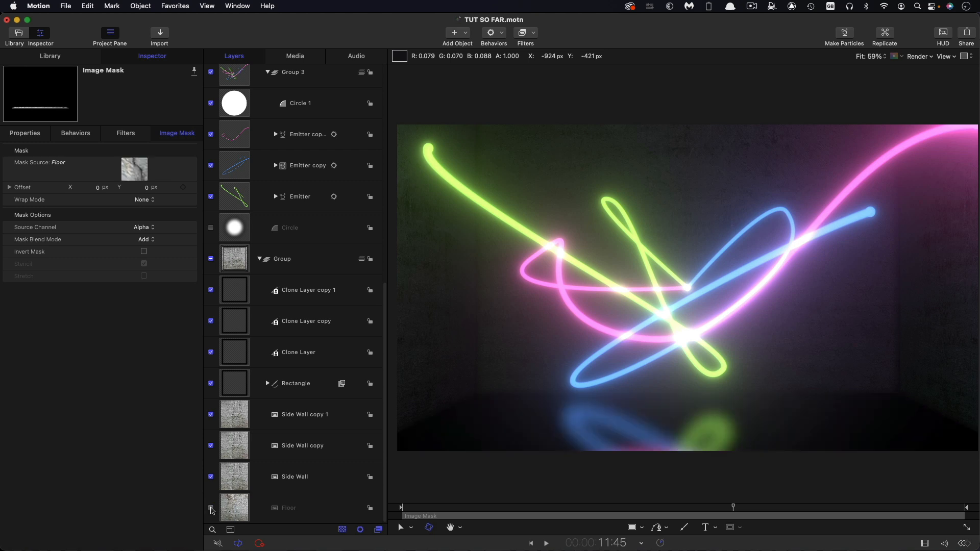
{"action": "left_click", "coordinate": [211, 508]}
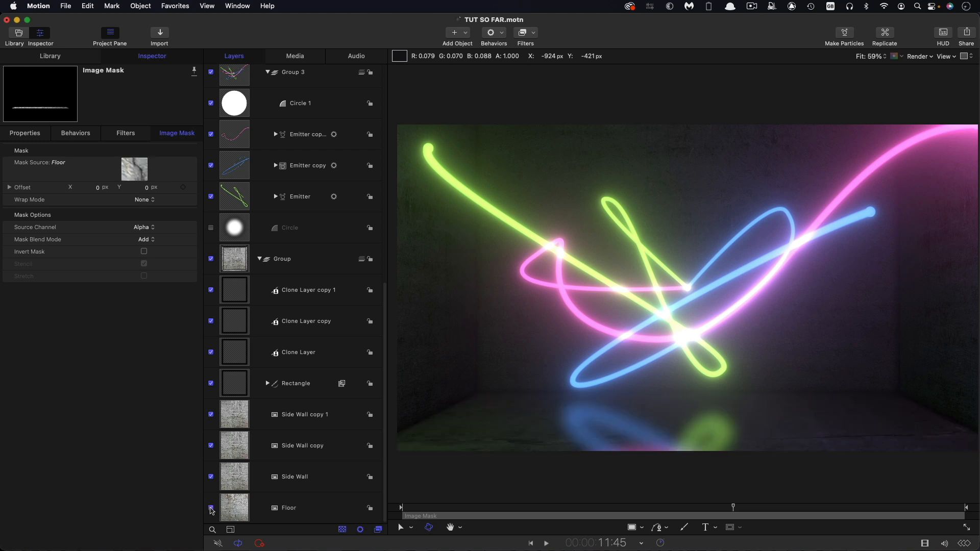
Step: Set the image mask's source channel to Luminance
{"action": "left_click", "coordinate": [143, 228]}
{"action": "left_click", "coordinate": [143, 239]}
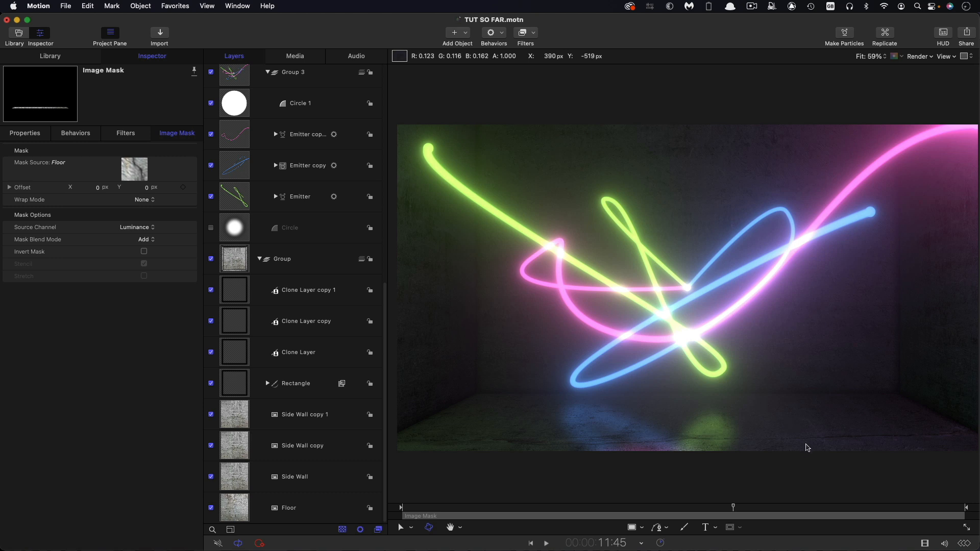
{"action": "left_click", "coordinate": [674, 507]}
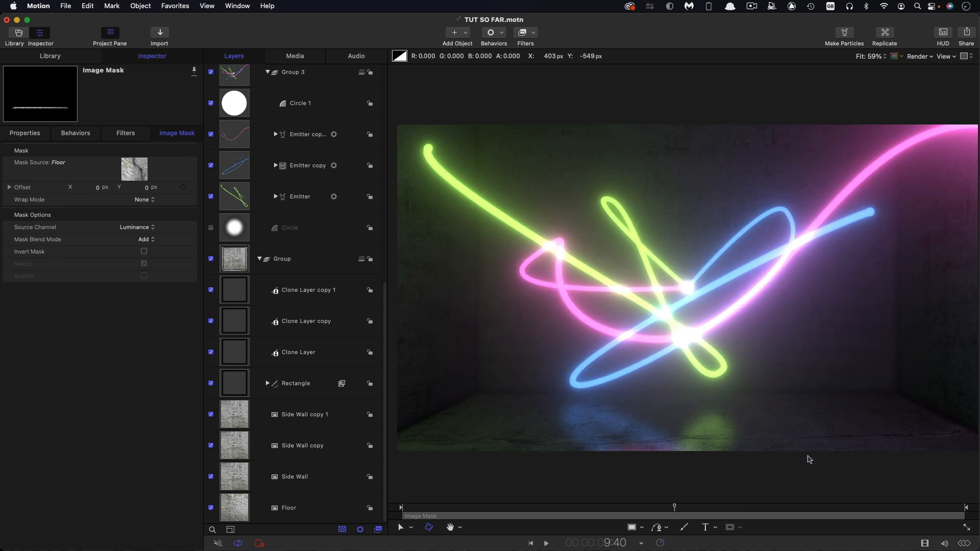
Step: Add a Levels filter to the image mask, raising its input black point and lowering its output white point
{"action": "scroll", "coordinate": [238, 211], "scroll_direction": "up", "scroll_amount": 10}
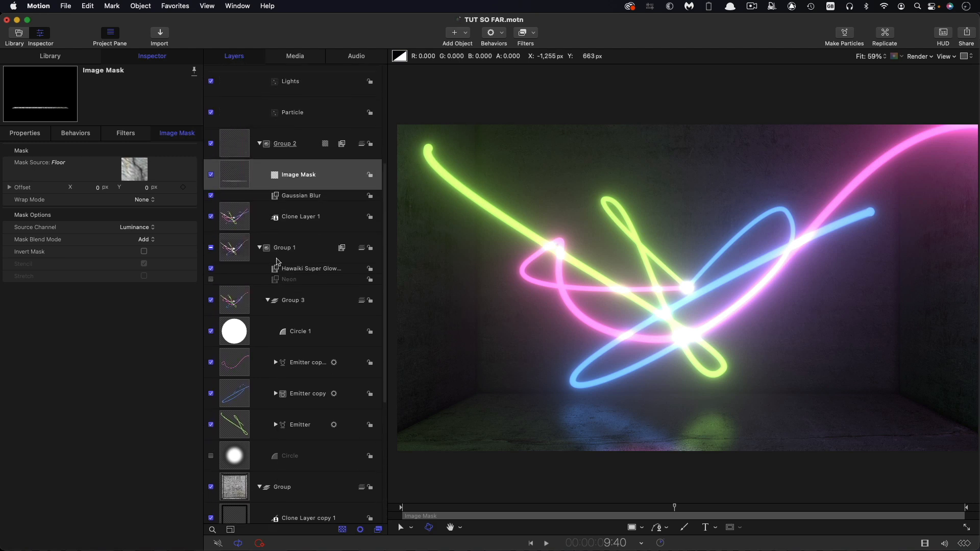
{"action": "left_click", "coordinate": [236, 210]}
{"action": "left_click", "coordinate": [533, 32]}
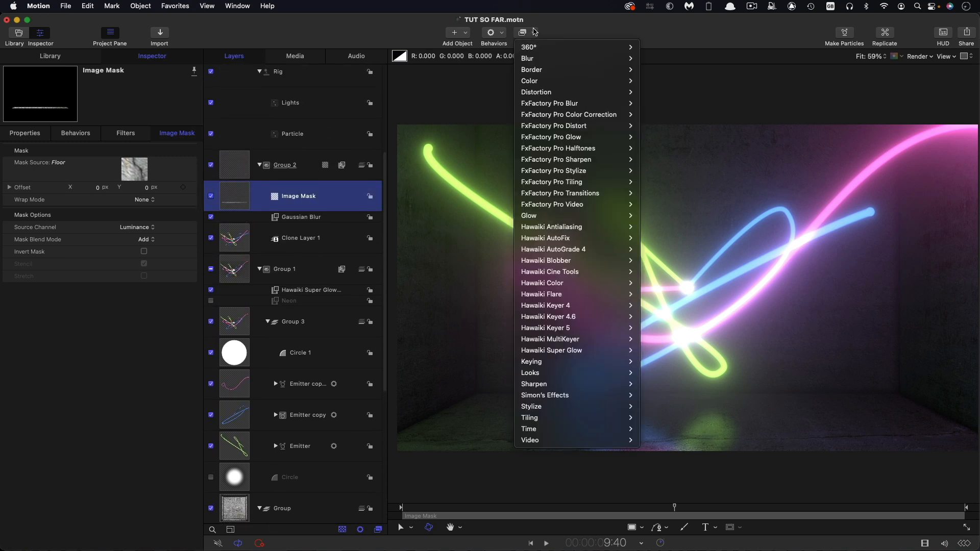
{"action": "mouse_move", "coordinate": [533, 81]}
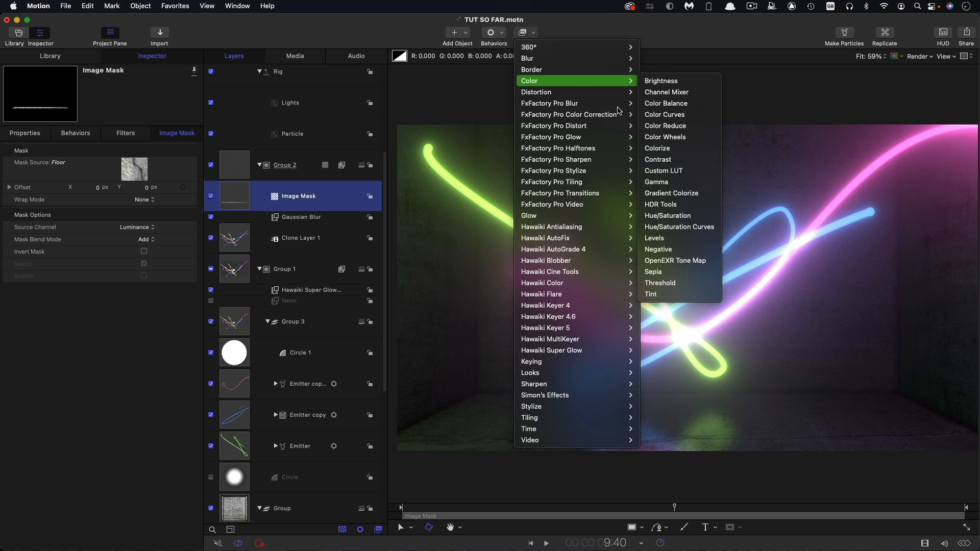
{"action": "left_click", "coordinate": [658, 238]}
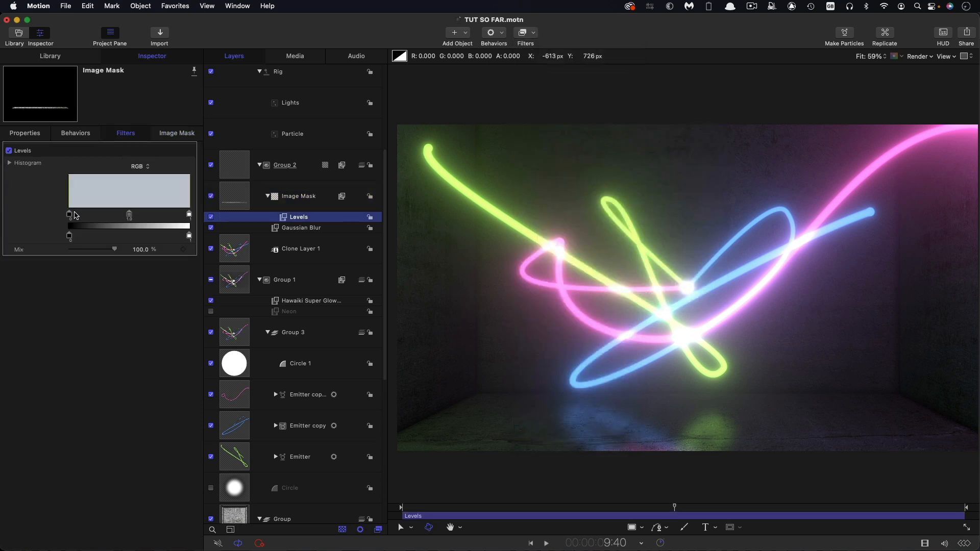
{"action": "left_click_drag", "start_coordinate": [69, 217], "coordinate": [121, 219]}
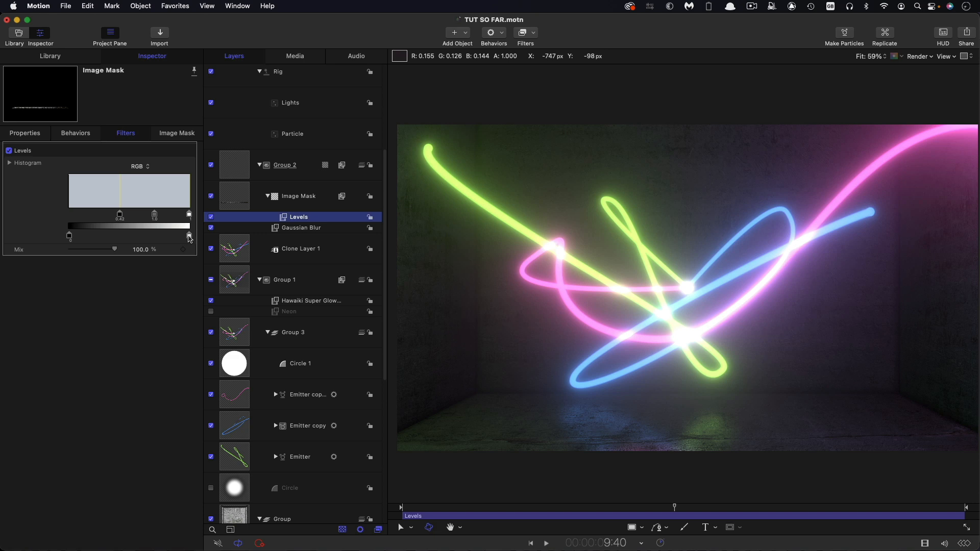
{"action": "left_click_drag", "start_coordinate": [190, 238], "coordinate": [154, 240]}
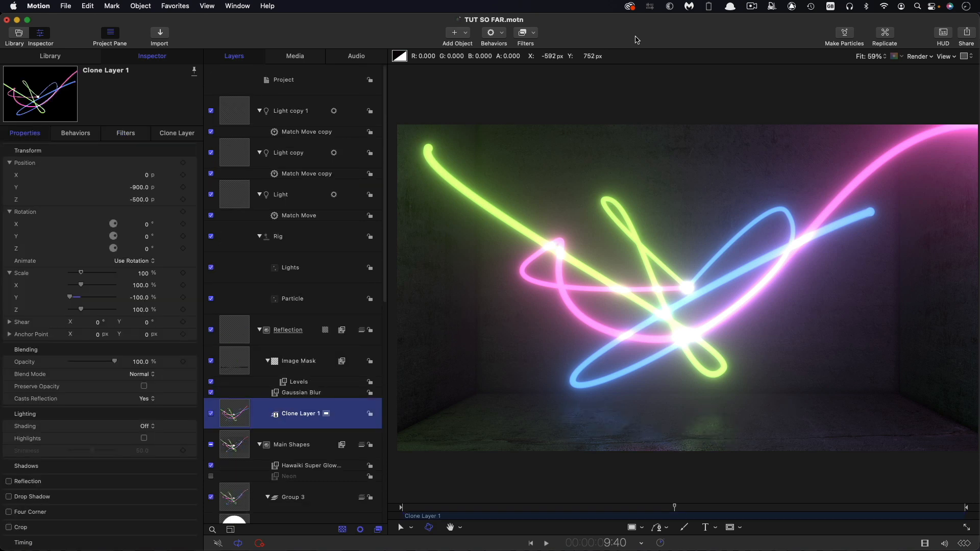
Step: Add a camera to the project and set its angle of view to 75°
{"action": "left_click", "coordinate": [466, 33]}
{"action": "left_click", "coordinate": [474, 64]}
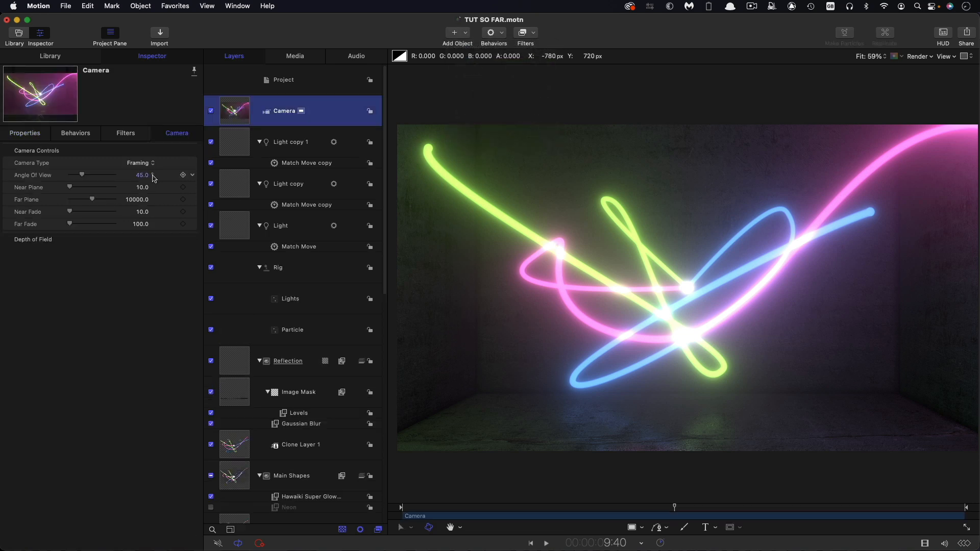
{"action": "left_click", "coordinate": [145, 175]}
{"action": "type", "text": "7"}
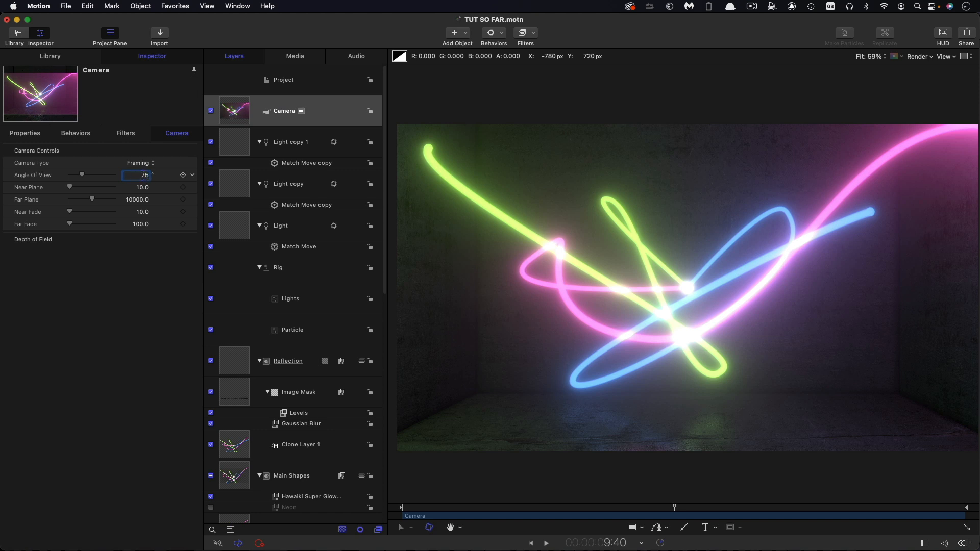
{"action": "type", "text": "5"}
{"action": "key", "text": "Return"}
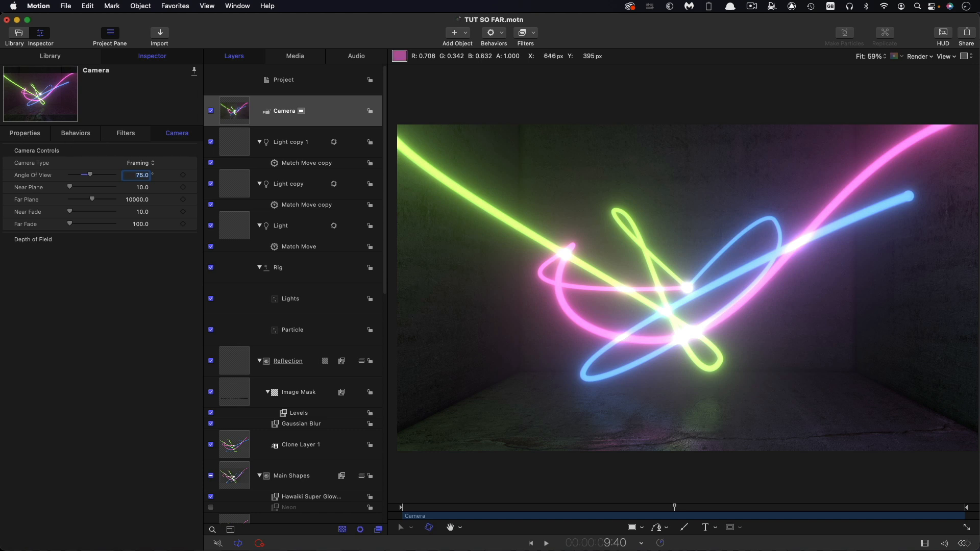
Step: Set the camera's position to Y -250 and Z 300, and its X rotation to -8°
{"action": "left_click", "coordinate": [36, 135]}
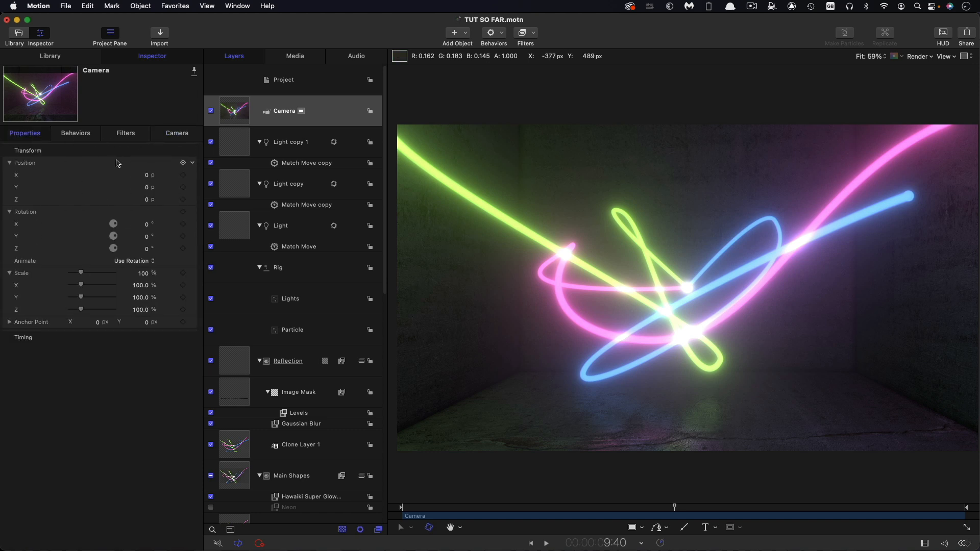
{"action": "left_click", "coordinate": [147, 188]}
{"action": "key", "text": "Tab"}
{"action": "key", "text": "Return"}
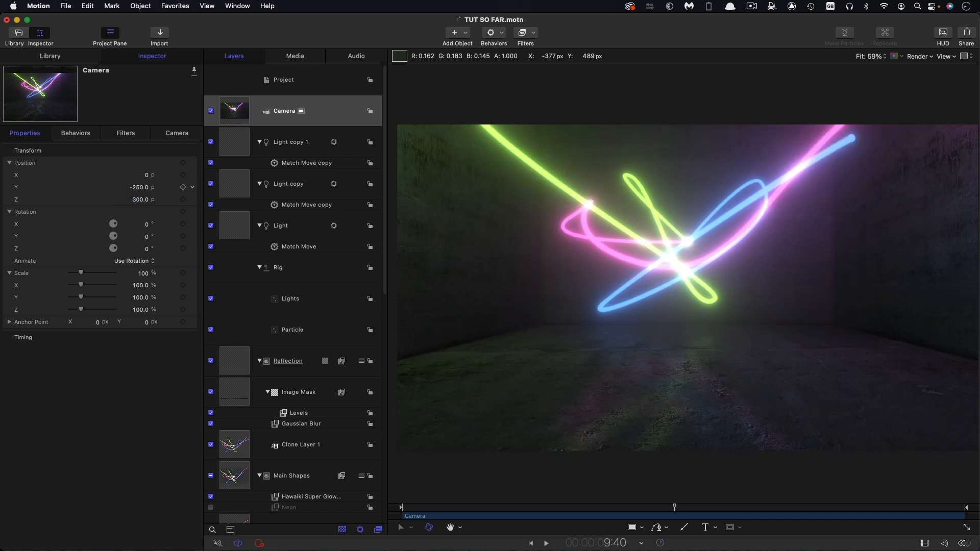
{"action": "type", "text": "8"}
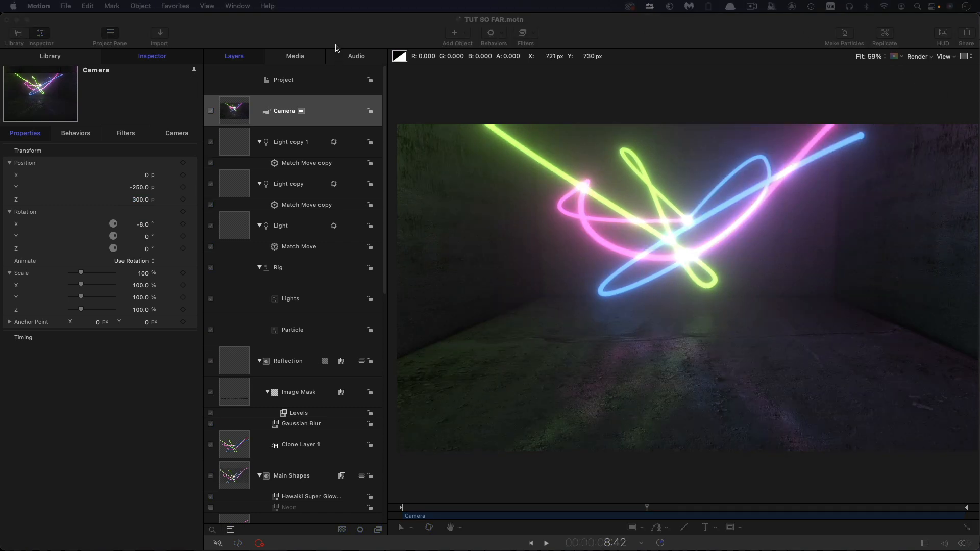
Step: Add a Sweep behavior to the camera that runs from -20° to 20°
{"action": "left_click", "coordinate": [341, 37]}
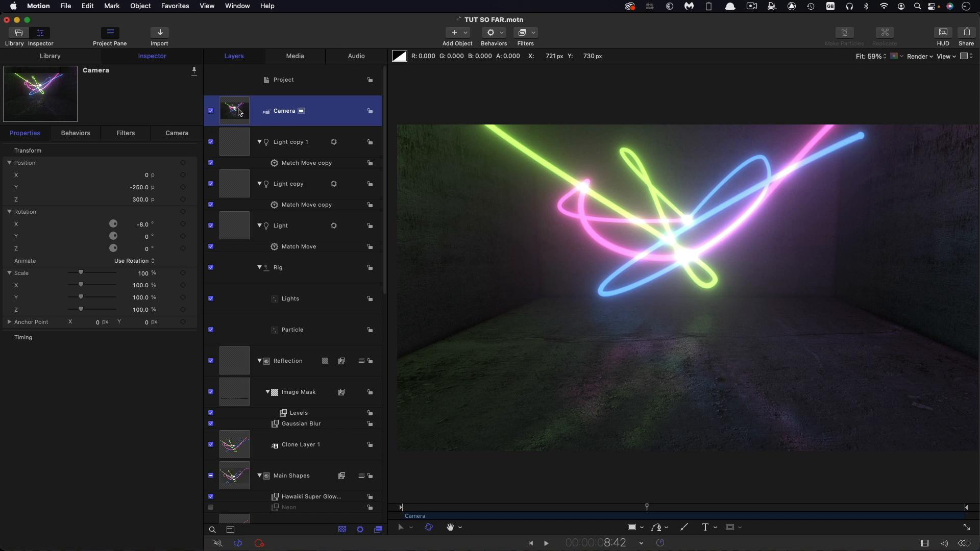
{"action": "left_click", "coordinate": [504, 34]}
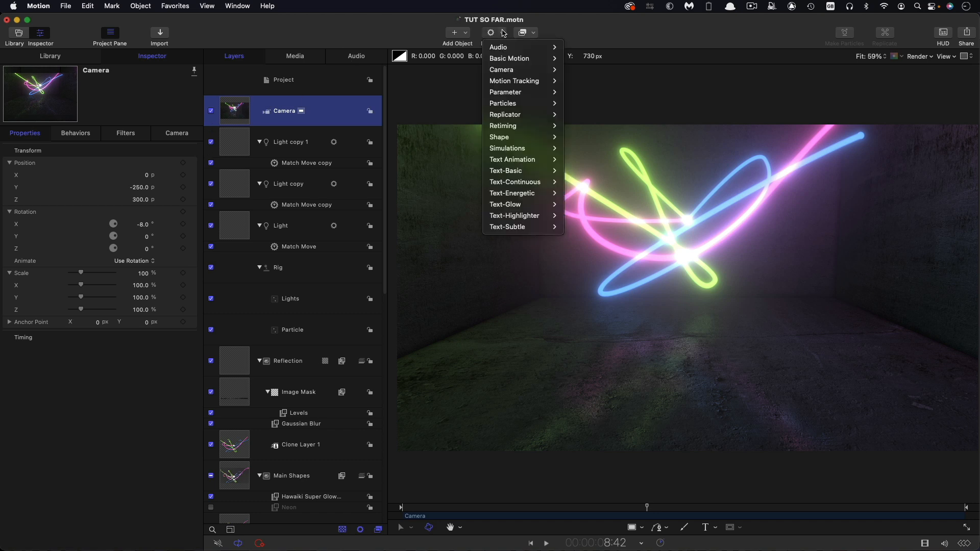
{"action": "mouse_move", "coordinate": [505, 70]}
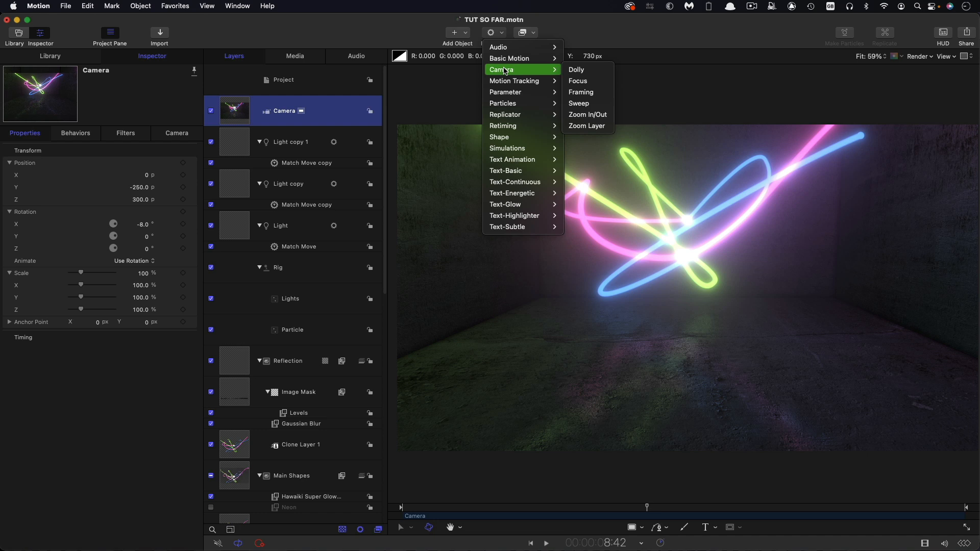
{"action": "left_click", "coordinate": [579, 103]}
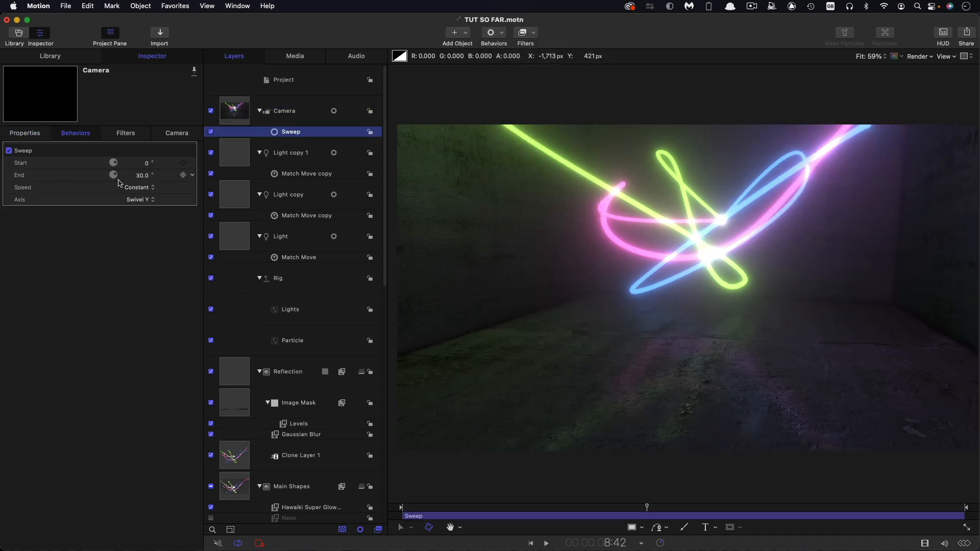
{"action": "left_click", "coordinate": [147, 163]}
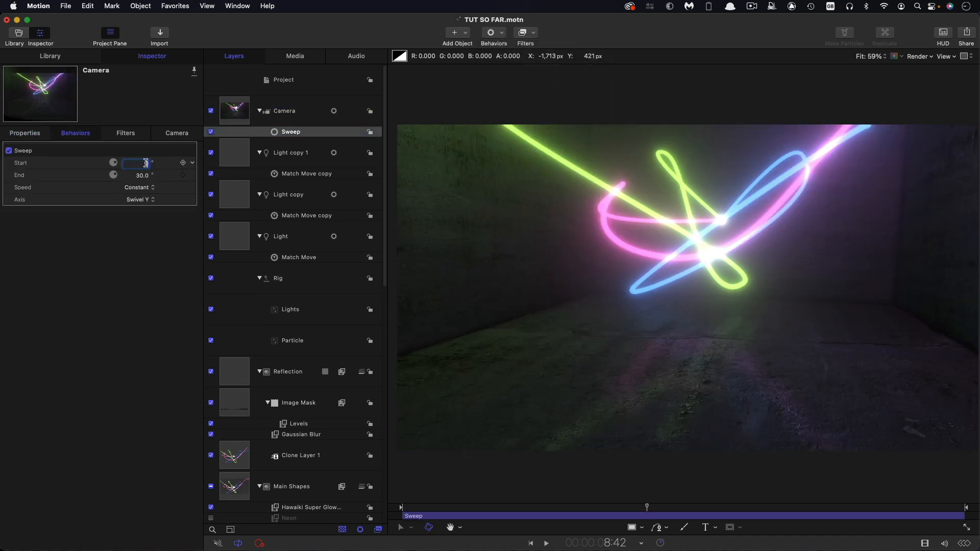
{"action": "key", "text": "Tab"}
{"action": "type", "text": "20"}
{"action": "key", "text": "Return"}
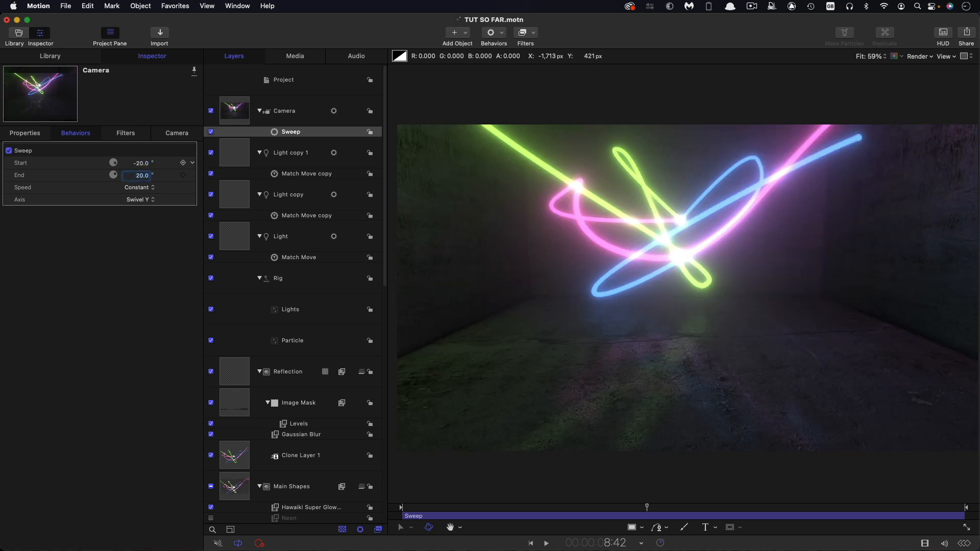
Step: Add a Dolly behavior to the camera with a distance of 1000 and check the move near the end of the timeline
{"action": "left_click", "coordinate": [502, 31]}
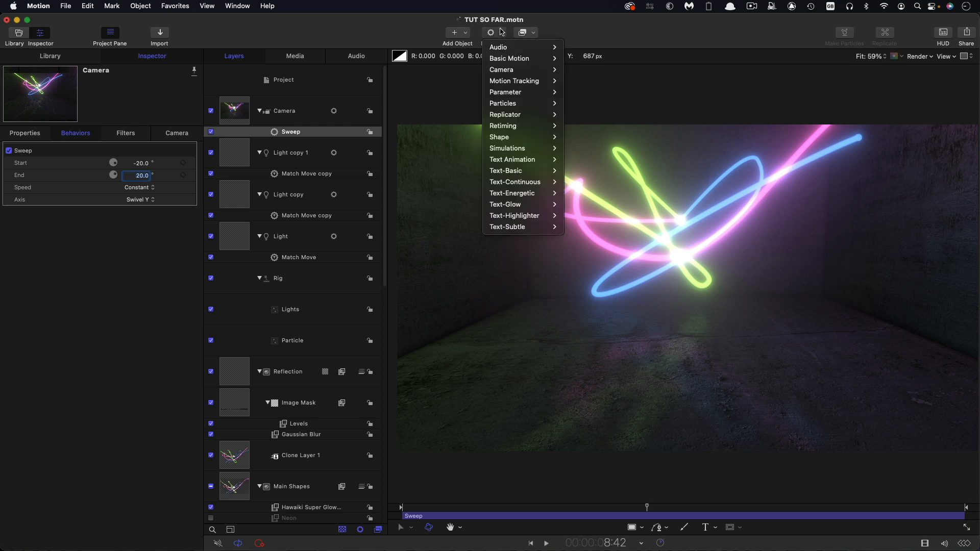
{"action": "mouse_move", "coordinate": [526, 70]}
{"action": "left_click", "coordinate": [586, 70]}
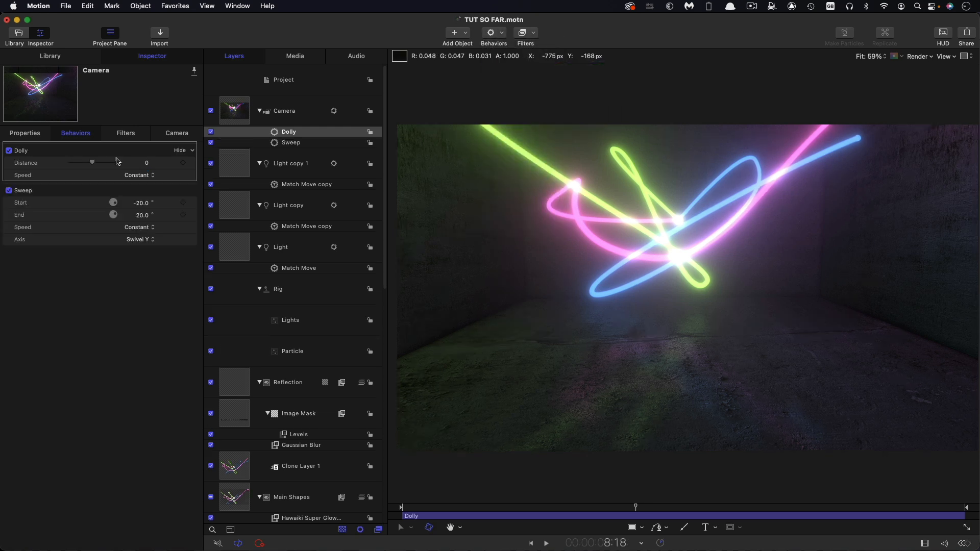
{"action": "left_click", "coordinate": [147, 163]}
{"action": "type", "text": "1000"}
{"action": "key", "text": "Return"}
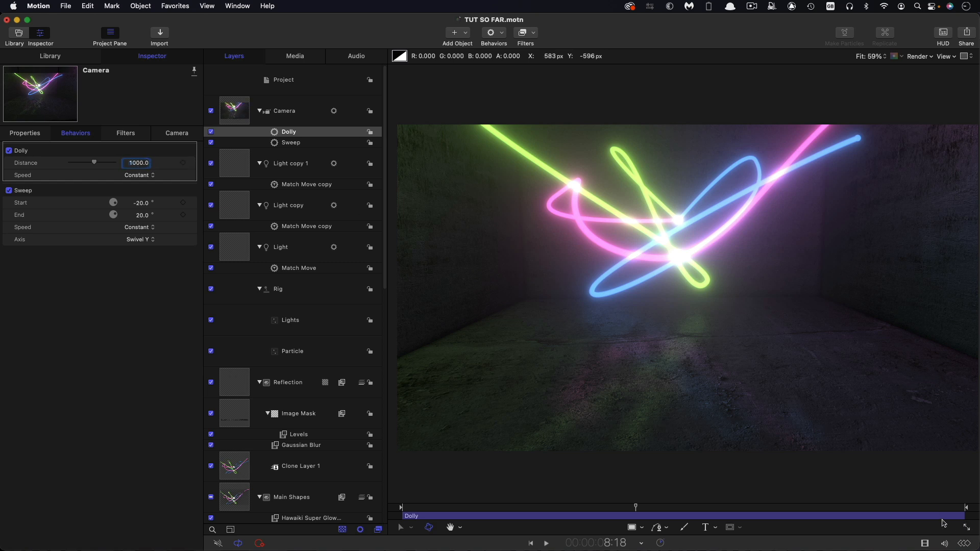
{"action": "left_click", "coordinate": [852, 508]}
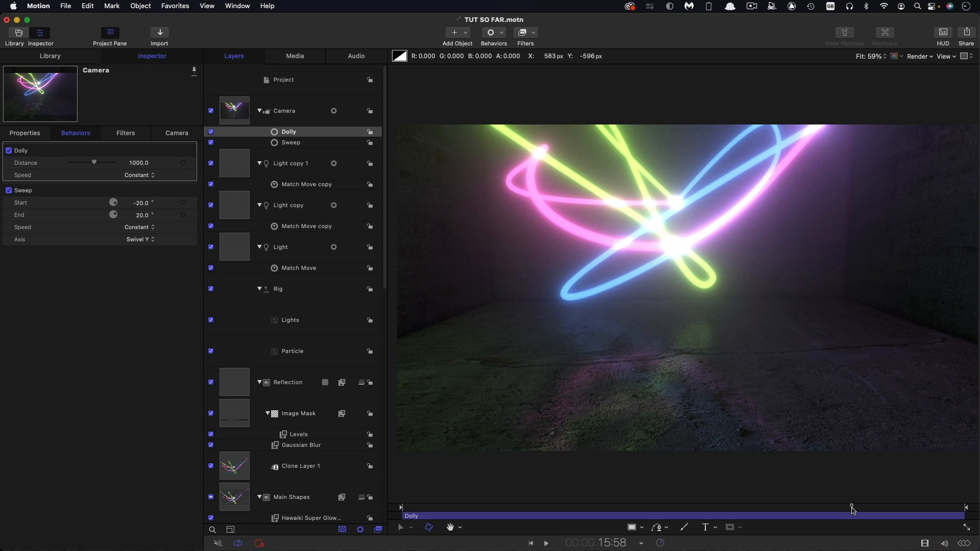
{"action": "left_click_drag", "start_coordinate": [853, 508], "coordinate": [902, 508]}
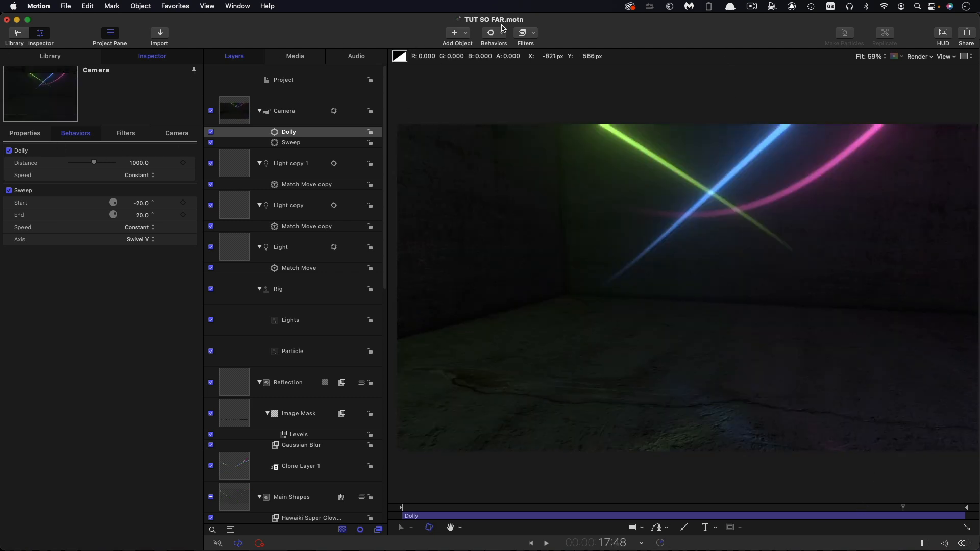
Step: Add a Throw behavior to the camera and set its increment to Ramp to Final Value
{"action": "left_click", "coordinate": [306, 111]}
{"action": "left_click", "coordinate": [502, 32]}
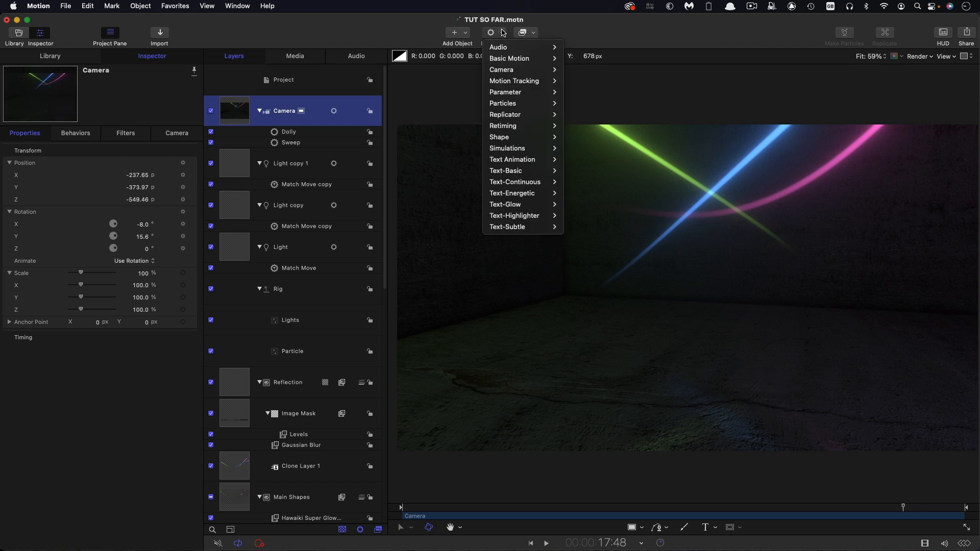
{"action": "mouse_move", "coordinate": [531, 58]}
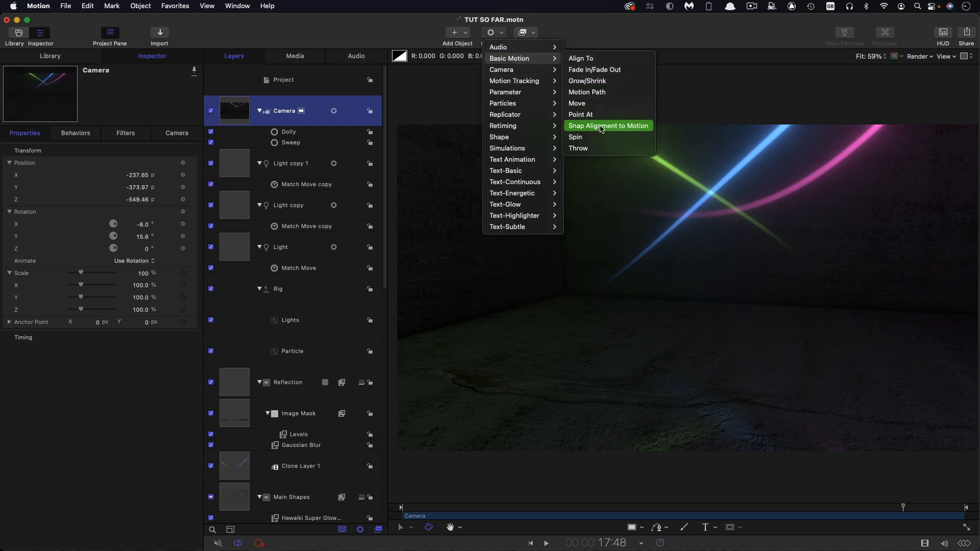
{"action": "left_click", "coordinate": [579, 148]}
{"action": "left_click", "coordinate": [128, 164]}
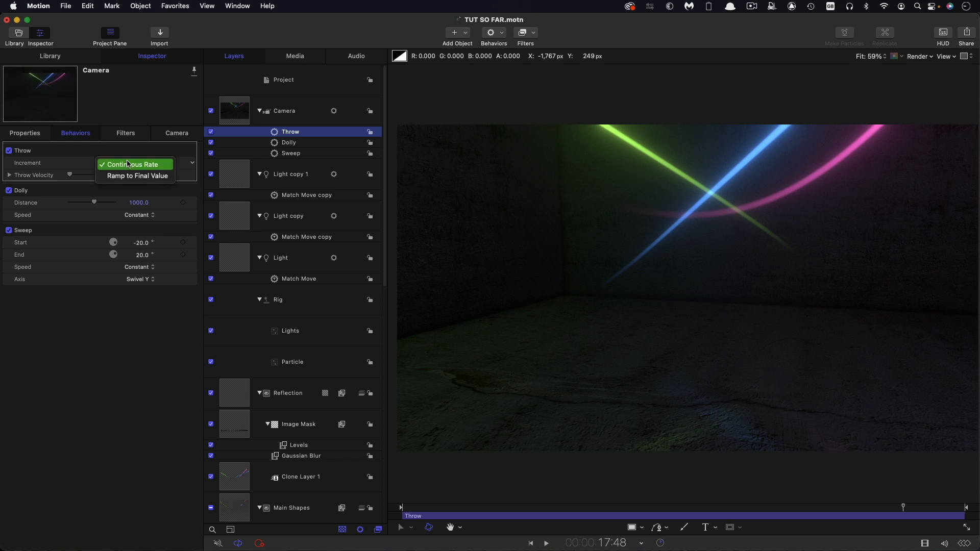
{"action": "left_click", "coordinate": [137, 175]}
Step: Set the camera's Throw distance to 300 on Y and scrub through the timeline to check the camera move
{"action": "left_click", "coordinate": [8, 175]}
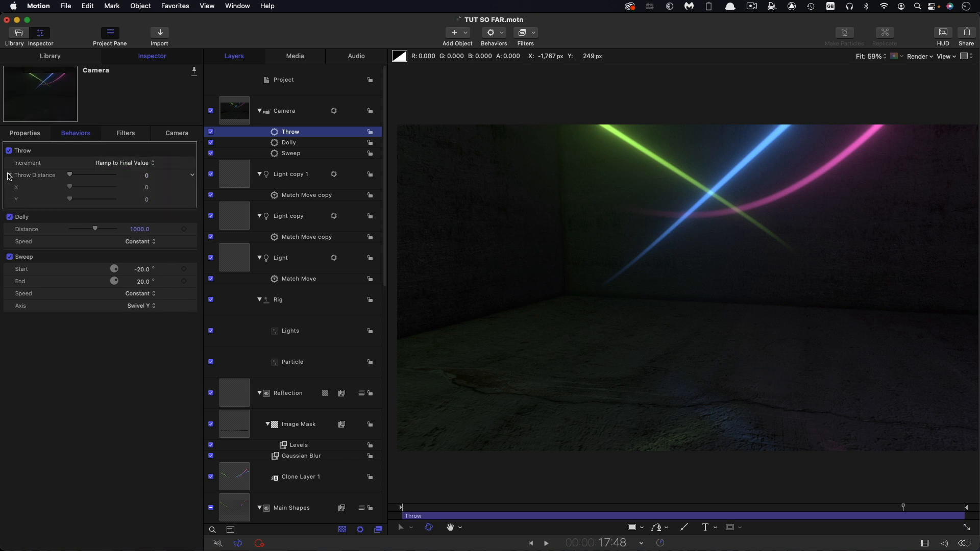
{"action": "left_click", "coordinate": [146, 199]}
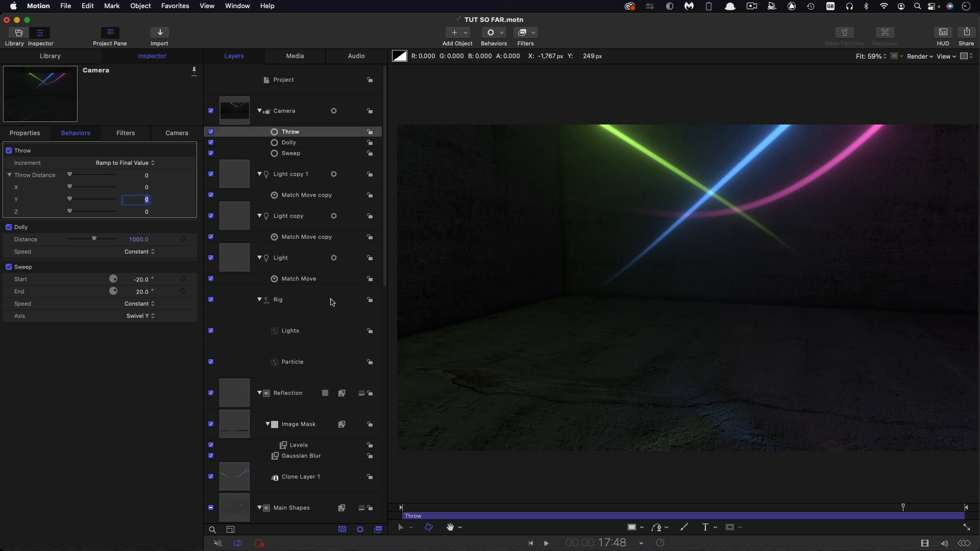
{"action": "type", "text": "300"}
{"action": "key", "text": "Return"}
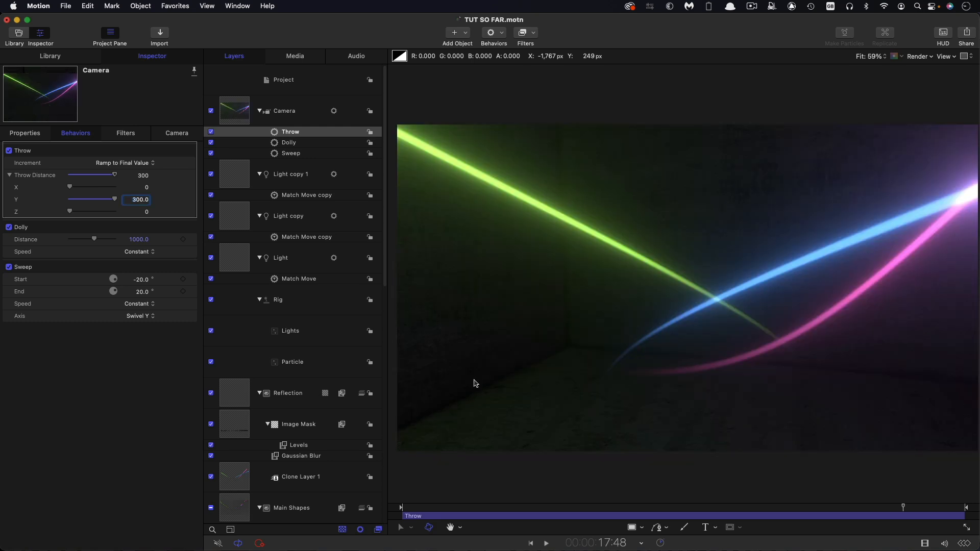
{"action": "left_click_drag", "start_coordinate": [902, 508], "coordinate": [413, 509]}
{"action": "left_click_drag", "start_coordinate": [467, 510], "coordinate": [859, 509]}
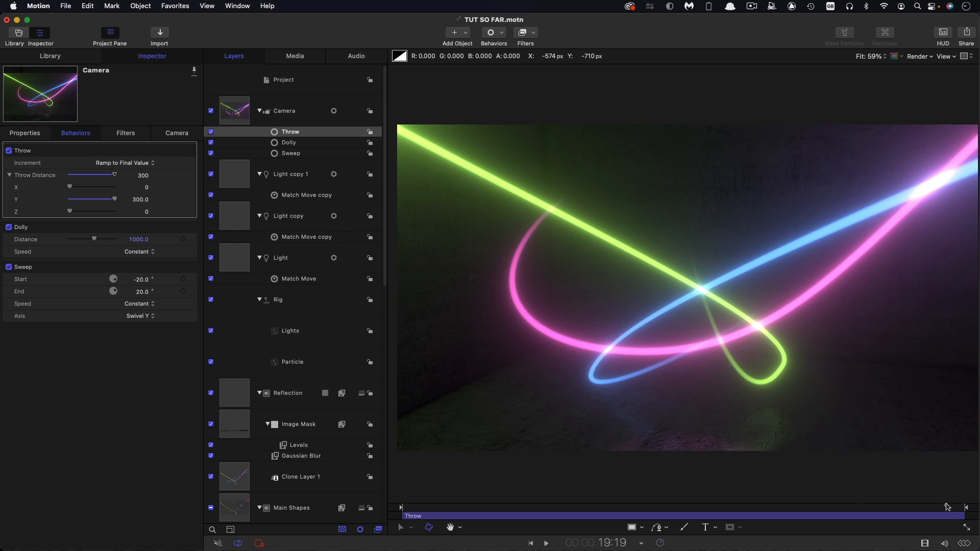
{"action": "left_click_drag", "start_coordinate": [947, 507], "coordinate": [452, 507]}
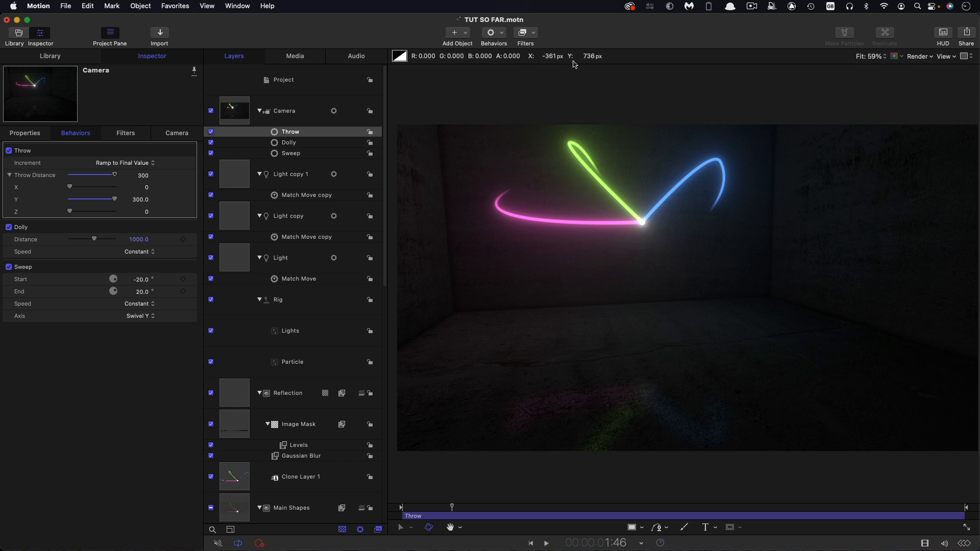
{"action": "left_click_drag", "start_coordinate": [433, 512], "coordinate": [430, 512]}
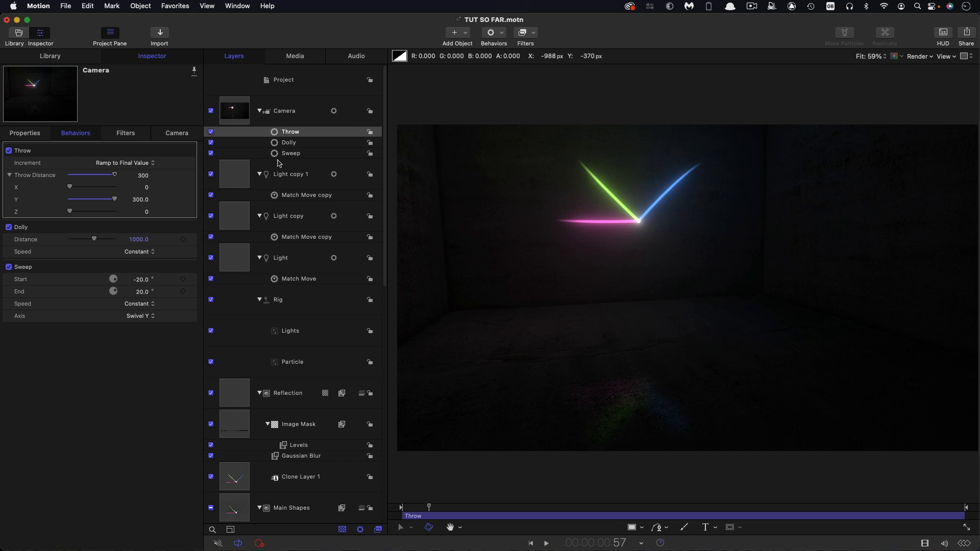
Step: Import Front Wall.jpg from the Assets folder into the project
{"action": "left_click", "coordinate": [158, 32]}
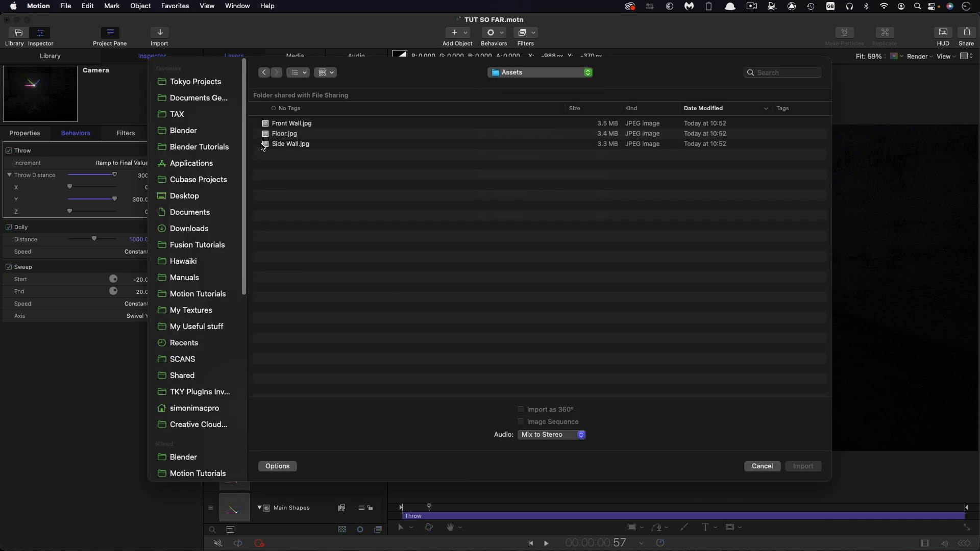
{"action": "left_click", "coordinate": [267, 125]}
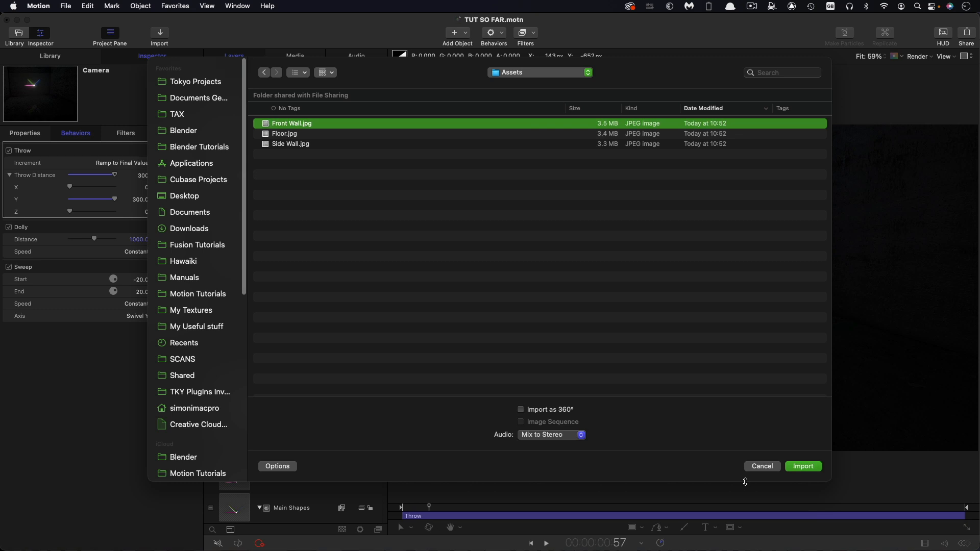
{"action": "left_click", "coordinate": [803, 466]}
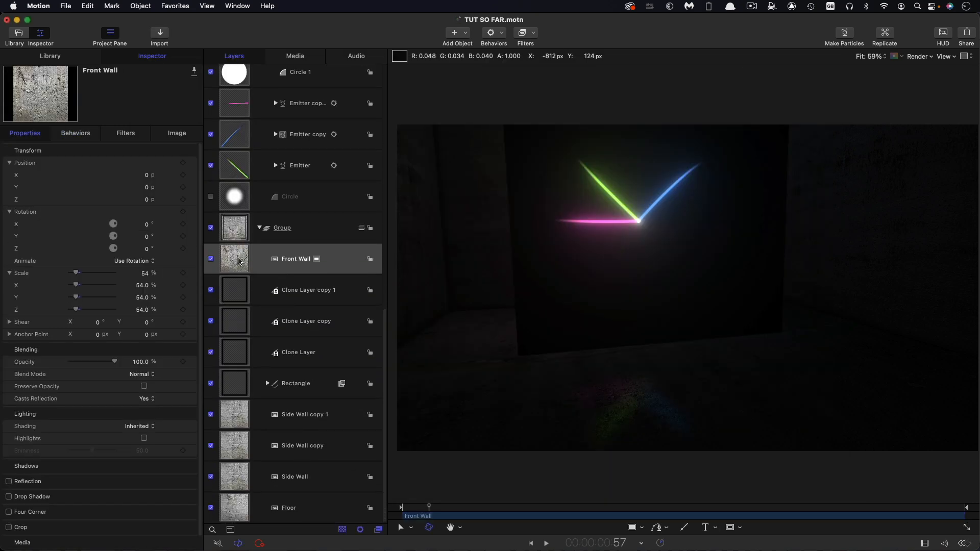
Step: Put the imported Front Wall image in its own group and move that group to the top of the layer stack
{"action": "left_click_drag", "start_coordinate": [239, 261], "coordinate": [246, 234]}
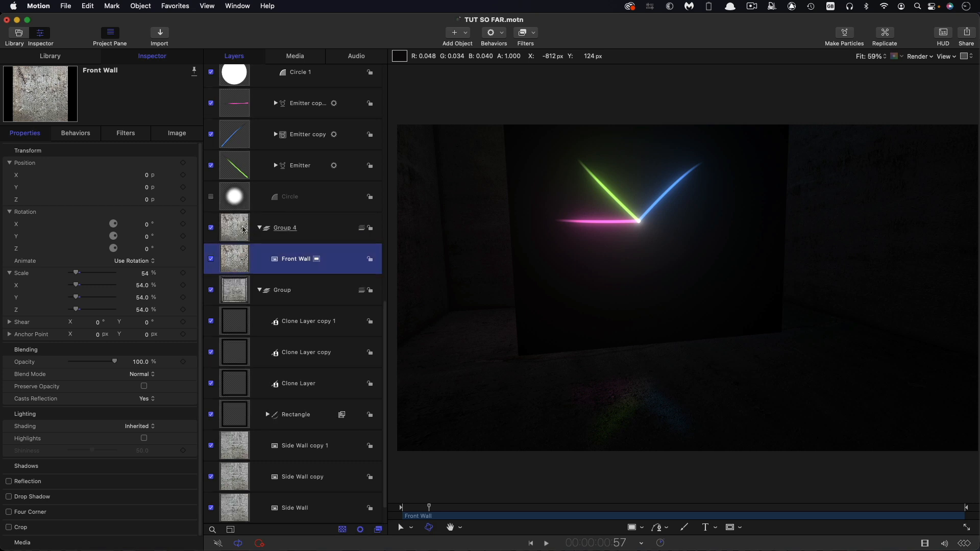
{"action": "left_click", "coordinate": [244, 230]}
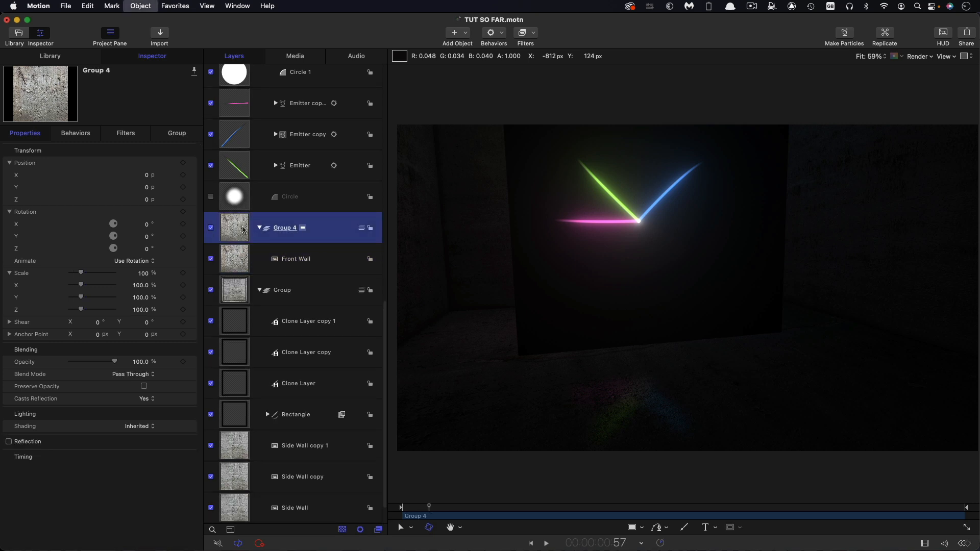
{"action": "key", "text": "Delete"}
{"action": "key", "text": "super+z"}
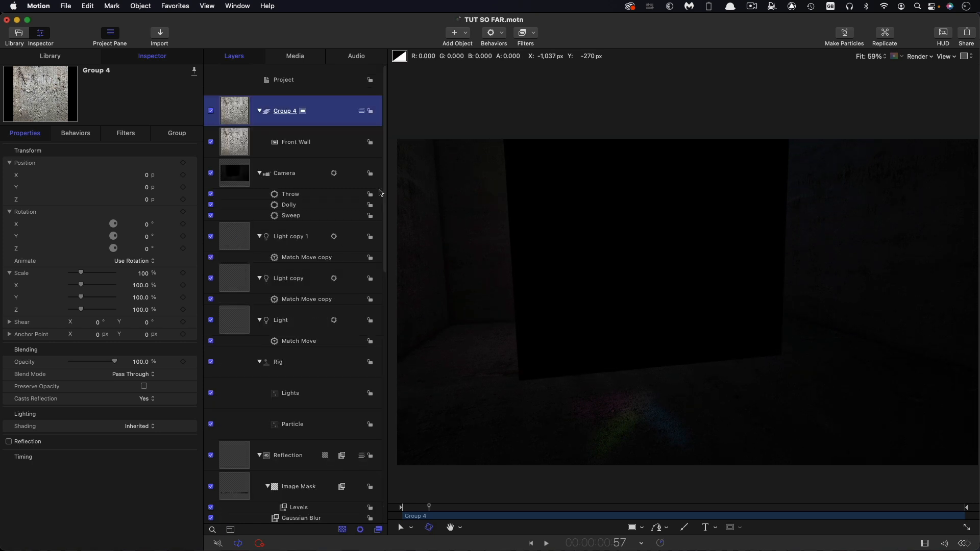
Step: Set the position of the foreground Front Wall group to X -850 and Z 1000
{"action": "left_click", "coordinate": [148, 200]}
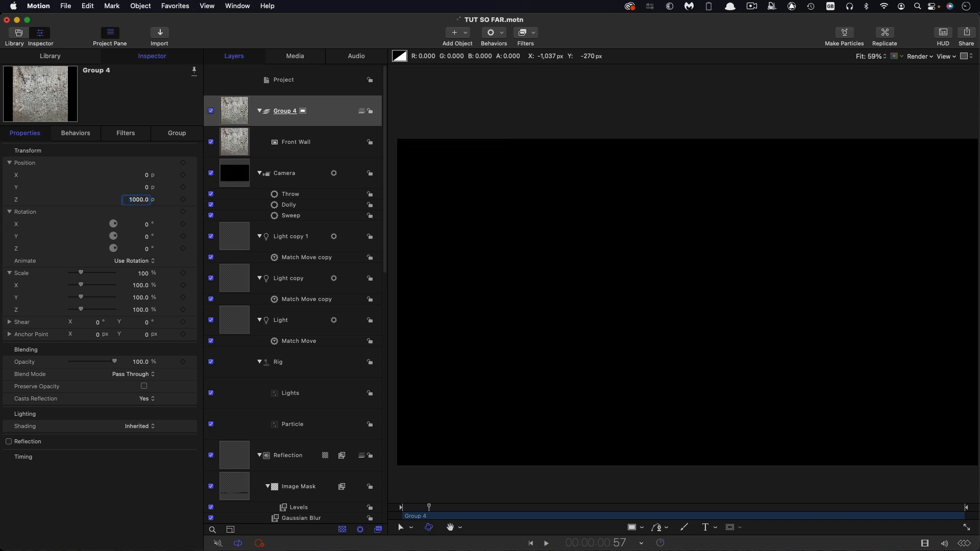
{"action": "left_click", "coordinate": [147, 177]}
{"action": "key", "text": "Return"}
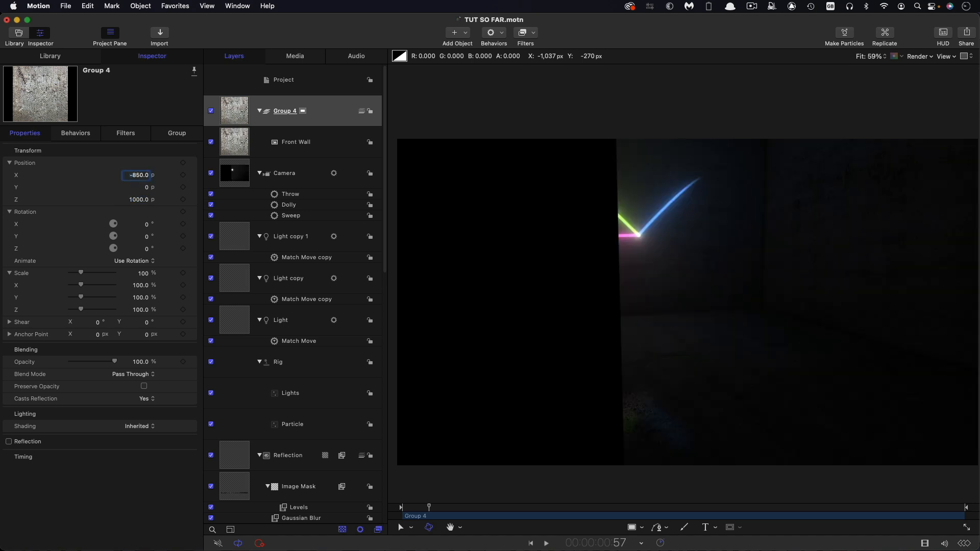
Step: Add a Gaussian Blur filter with an amount of 64 to the foreground Front Wall image and check it at nearby frames
{"action": "mouse_move", "coordinate": [429, 508]}
{"action": "left_mouse_down"}
{"action": "mouse_move", "coordinate": [575, 523]}
{"action": "mouse_move", "coordinate": [412, 520]}
{"action": "mouse_move", "coordinate": [452, 522]}
{"action": "left_mouse_up"}
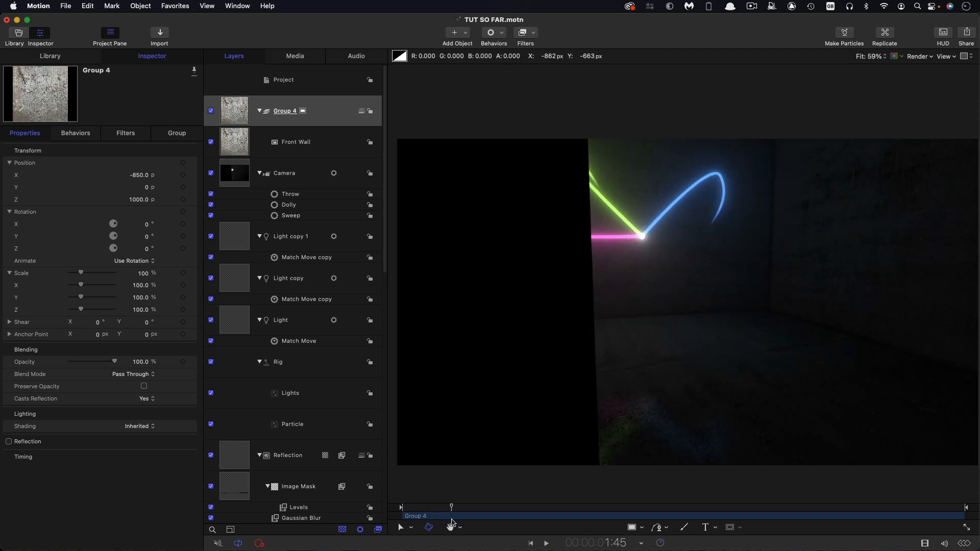
{"action": "left_click", "coordinate": [237, 147]}
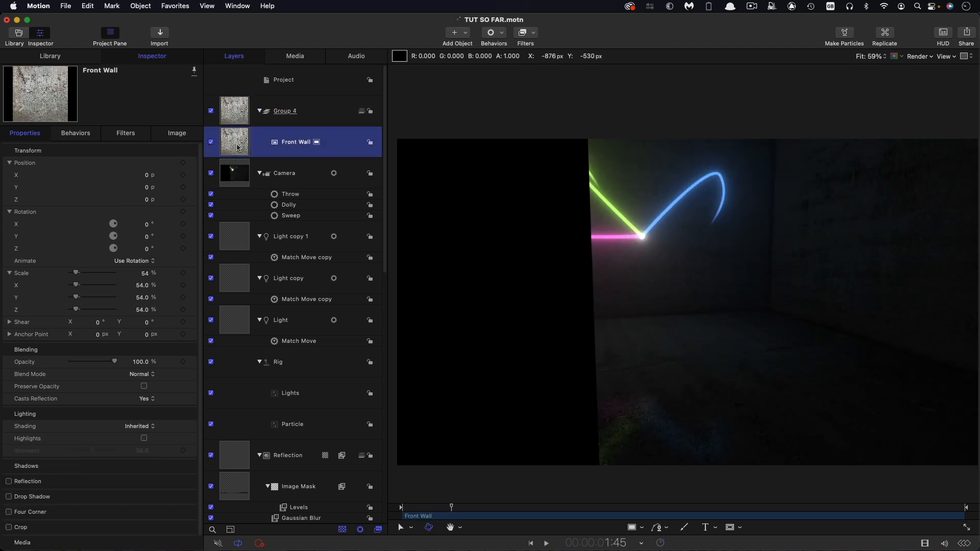
{"action": "left_click", "coordinate": [533, 33]}
{"action": "mouse_move", "coordinate": [535, 63]}
{"action": "left_click", "coordinate": [682, 116]}
{"action": "double_click", "coordinate": [144, 163]}
{"action": "type", "text": "64"}
{"action": "key", "text": "Return"}
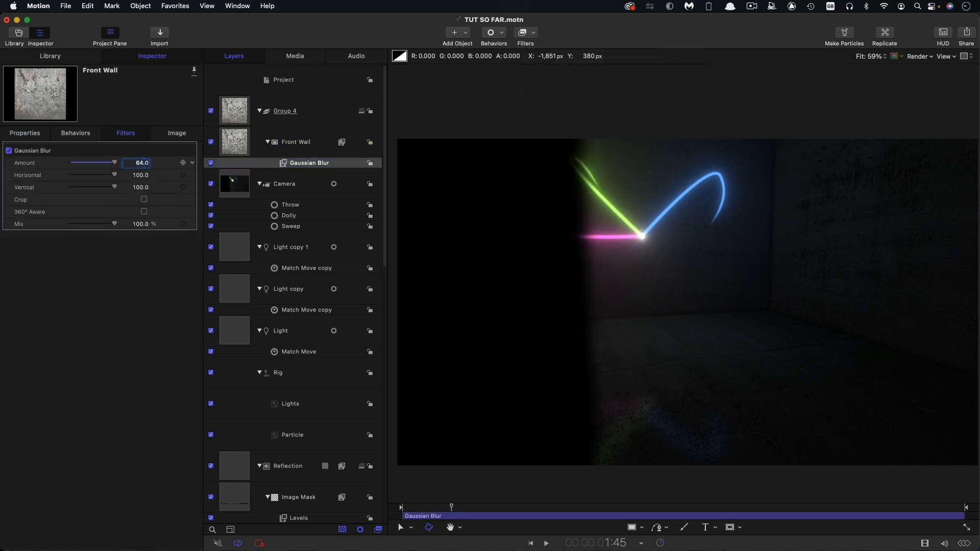
{"action": "mouse_move", "coordinate": [454, 509]}
{"action": "left_mouse_down"}
{"action": "mouse_move", "coordinate": [490, 513]}
{"action": "mouse_move", "coordinate": [442, 509]}
{"action": "left_mouse_up"}
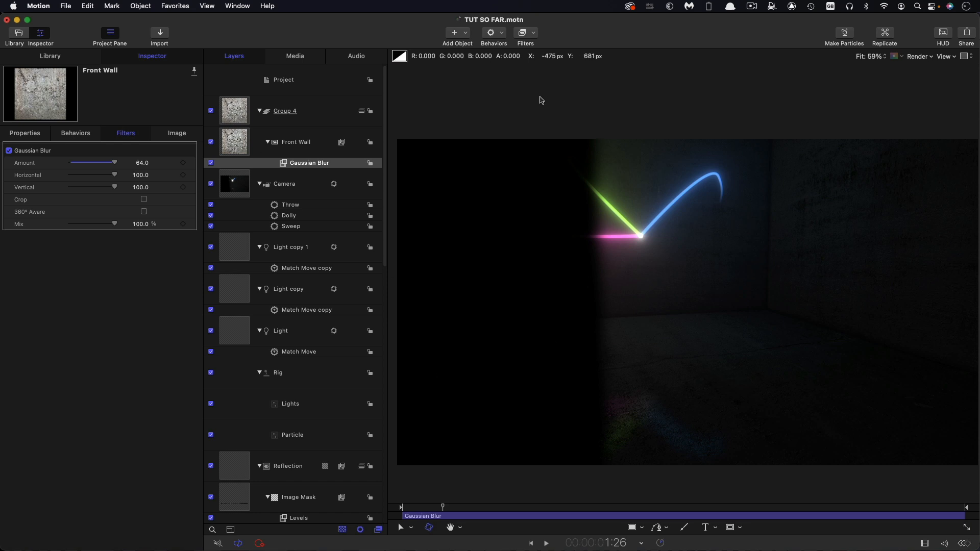
Step: Add a new point light to the scene and set its intensity to 10%
{"action": "left_click", "coordinate": [464, 35]}
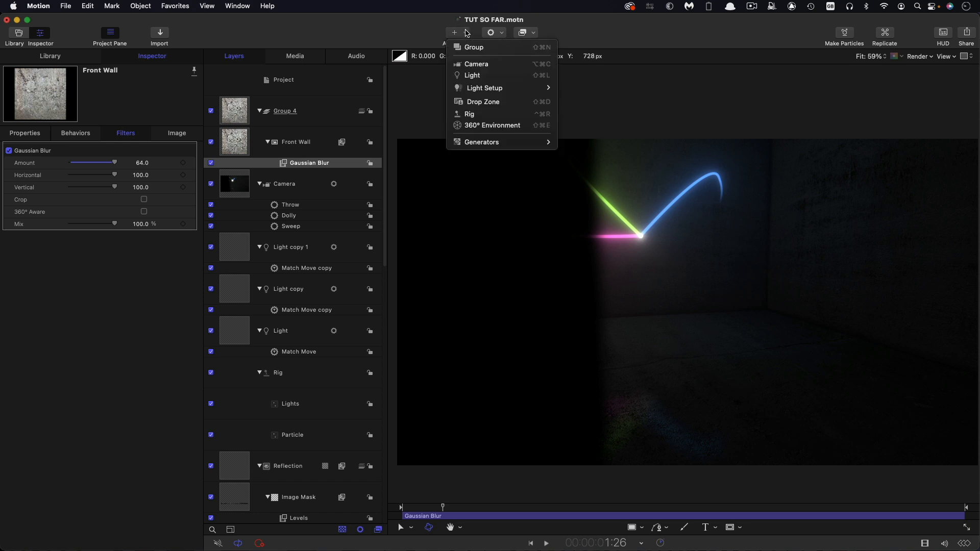
{"action": "left_click", "coordinate": [478, 77]}
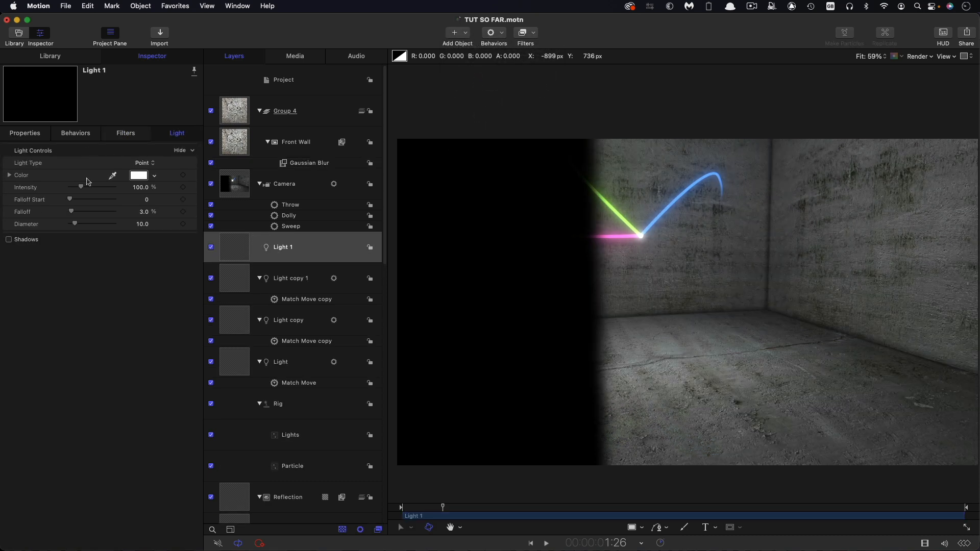
{"action": "left_click", "coordinate": [140, 188]}
{"action": "key", "text": "Return"}
{"action": "type", "text": "10"}
{"action": "key", "text": "Return"}
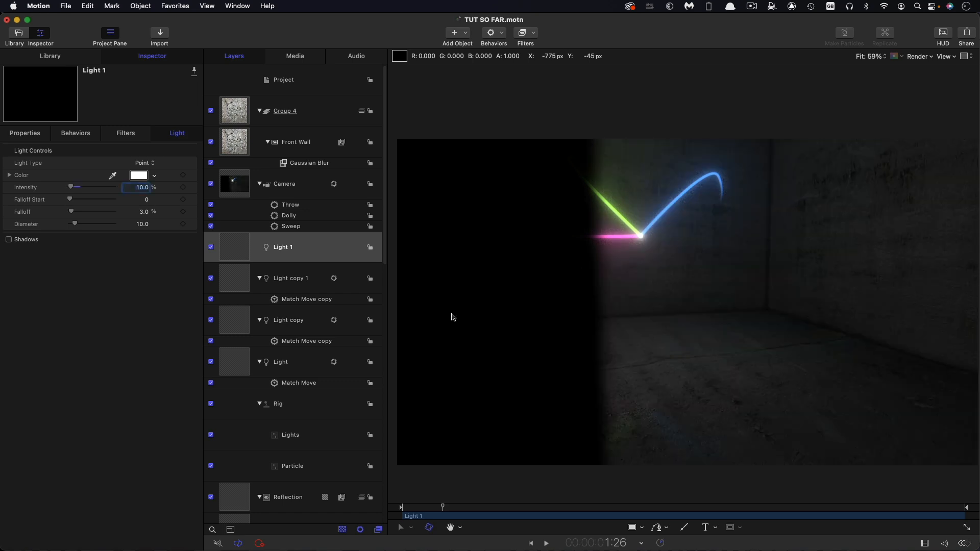
Step: Set the new light's Z position to 2000 px and toggle the light to check its effect
{"action": "left_click", "coordinate": [25, 133]}
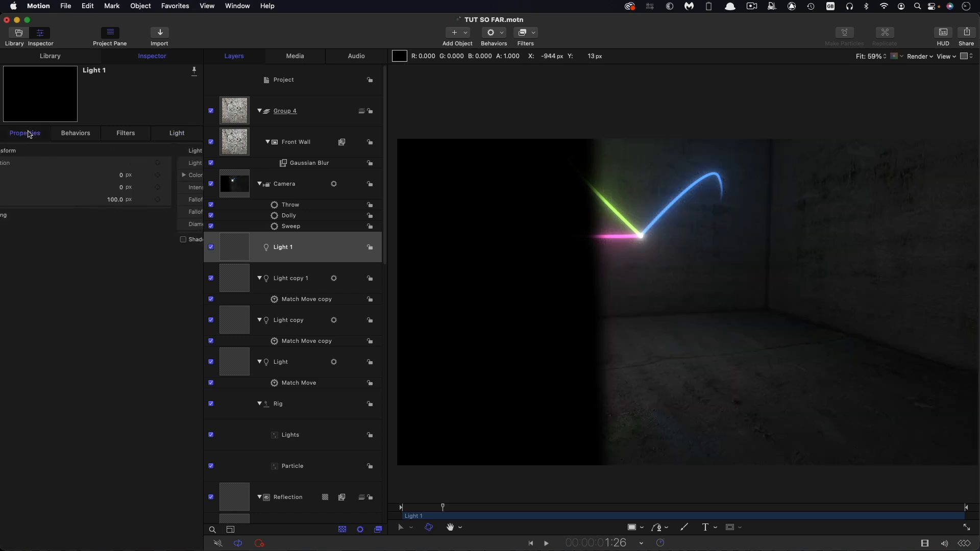
{"action": "left_click", "coordinate": [142, 200]}
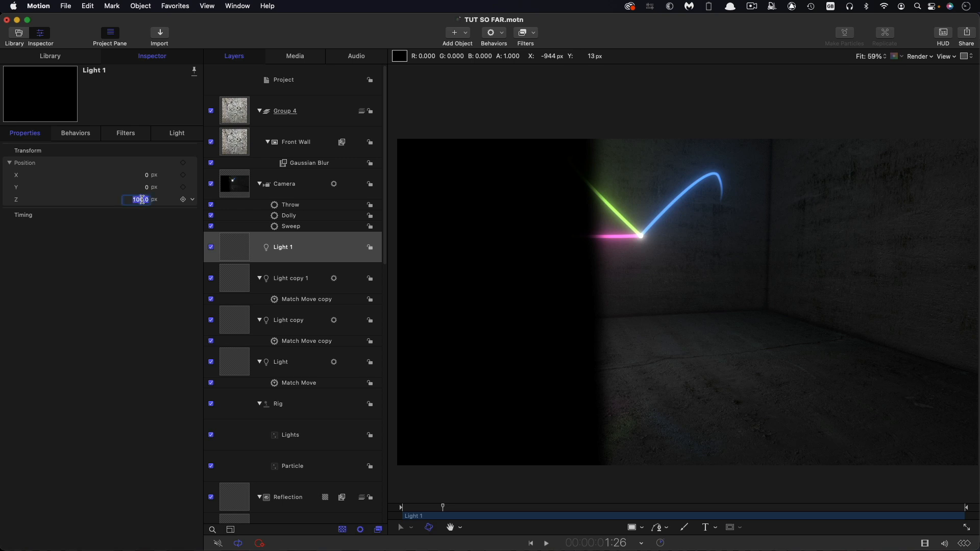
{"action": "type", "text": "2"}
{"action": "key", "text": "Return"}
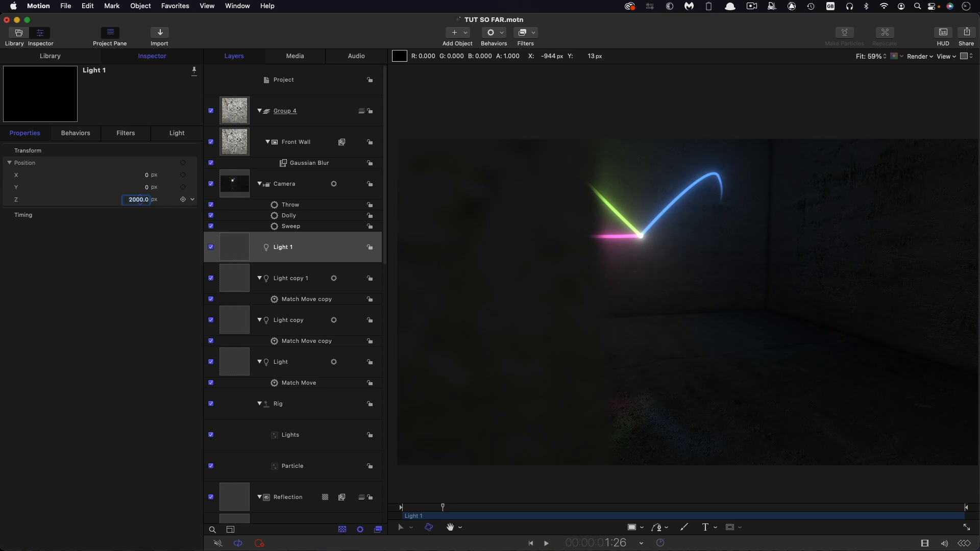
{"action": "left_click", "coordinate": [210, 248]}
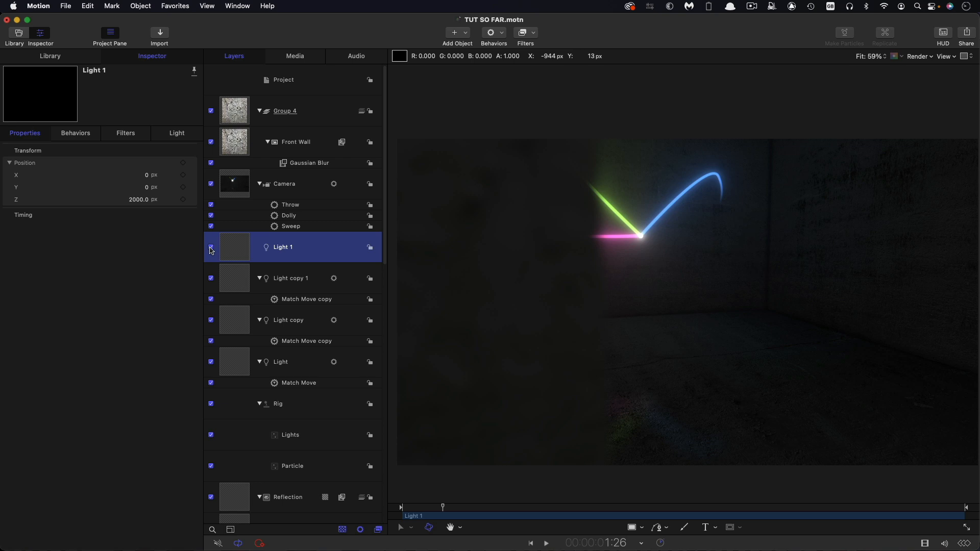
Step: Set the new light's falloff to 5% and toggle the light again to compare the scene
{"action": "left_click", "coordinate": [177, 132]}
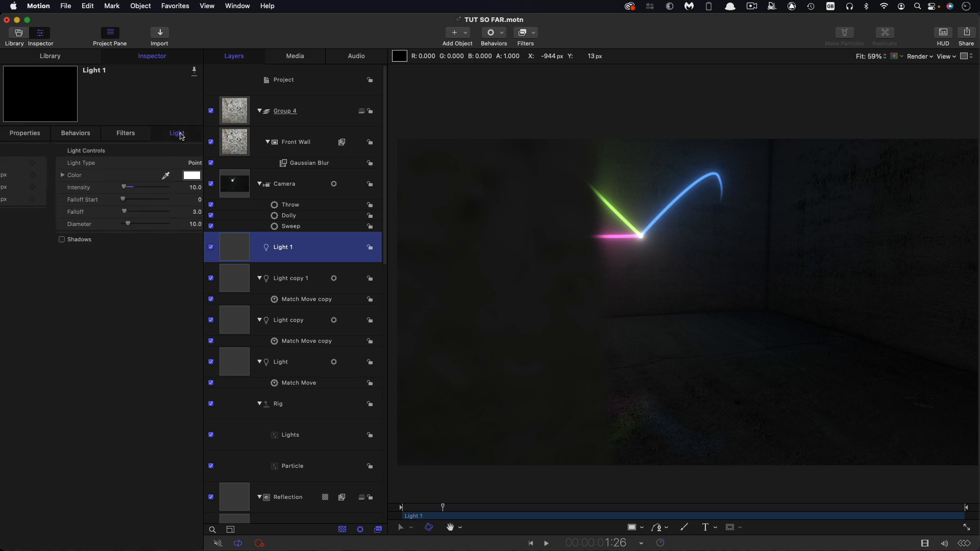
{"action": "left_click", "coordinate": [145, 212]}
{"action": "left_click", "coordinate": [145, 213]}
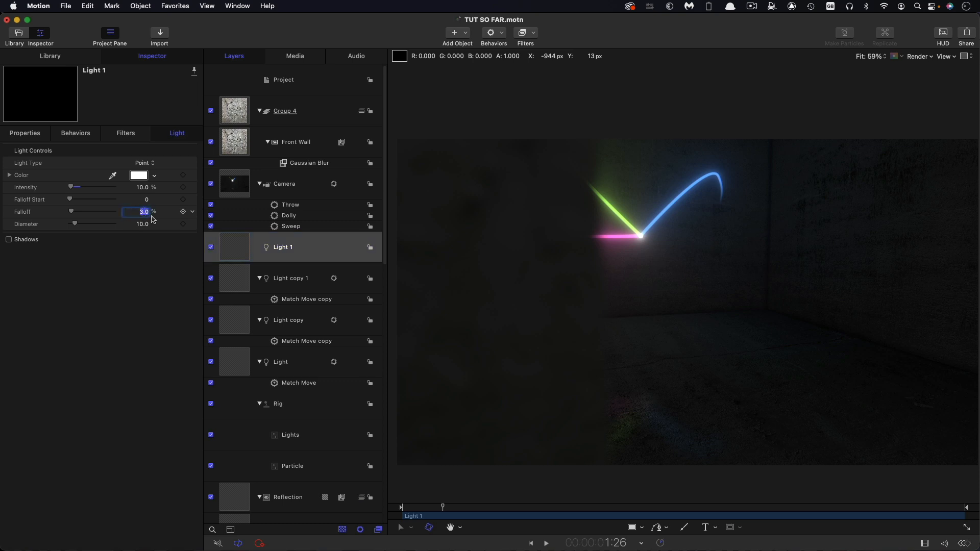
{"action": "type", "text": "5"}
{"action": "key", "text": "Return"}
{"action": "left_click", "coordinate": [213, 248]}
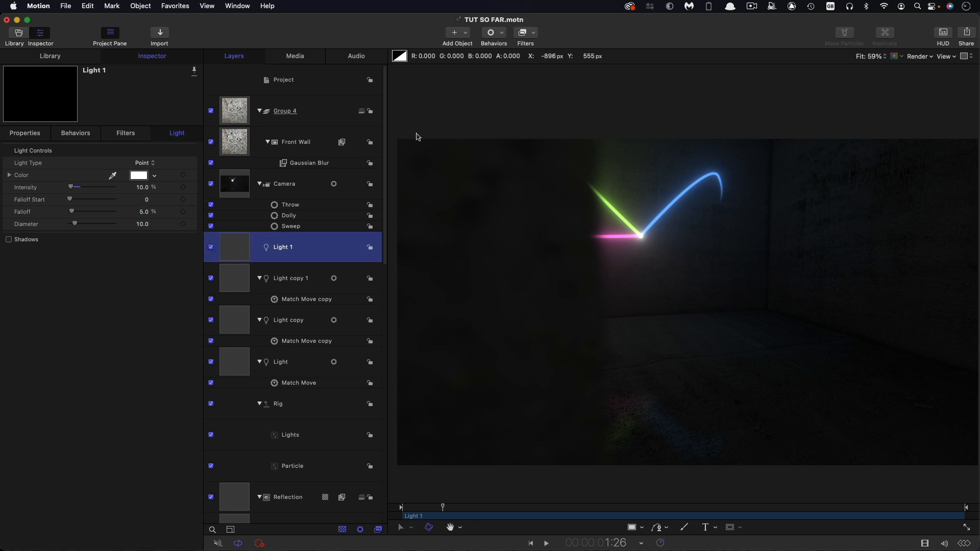
Step: Set the Gaussian Blur amount on the foreground Front Wall image to 32
{"action": "left_click", "coordinate": [476, 313]}
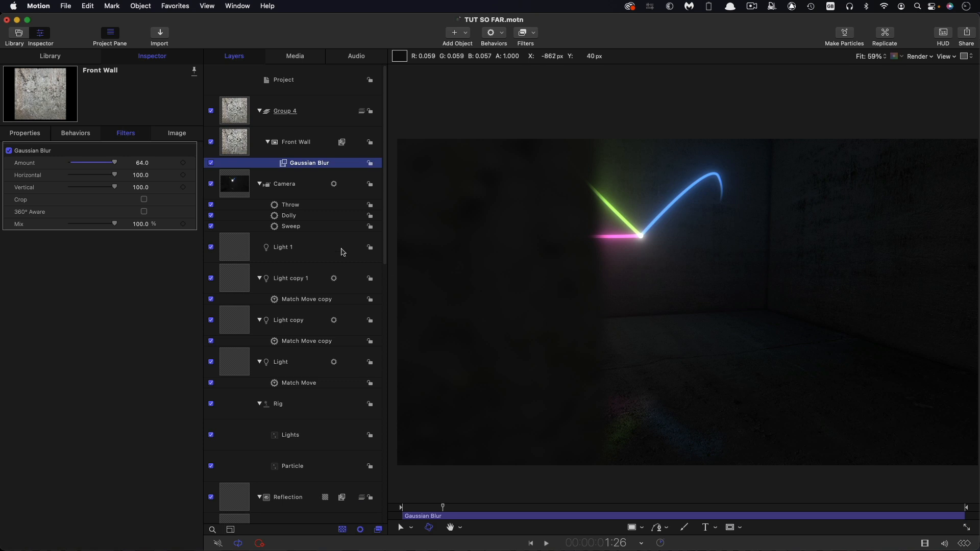
{"action": "left_click", "coordinate": [142, 162]}
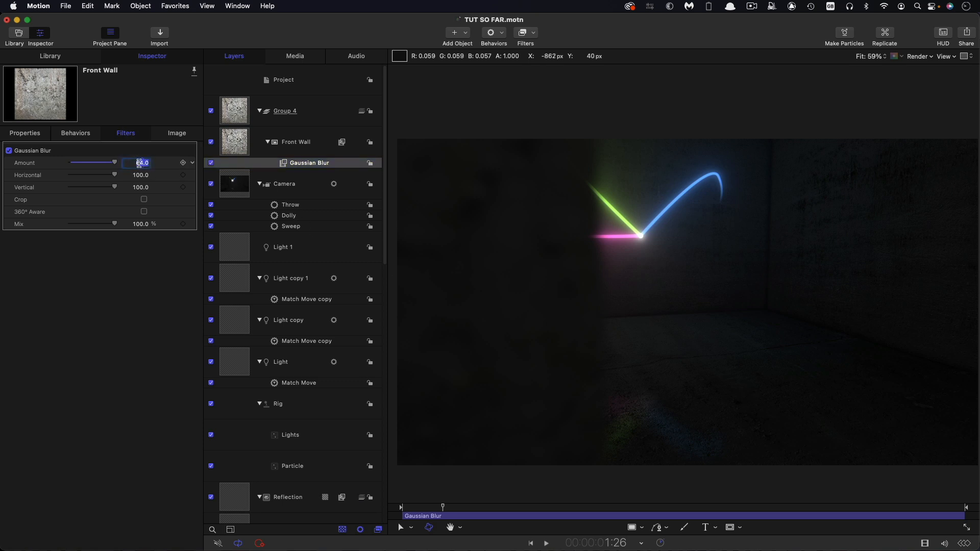
{"action": "type", "text": "32"}
{"action": "key", "text": "Return"}
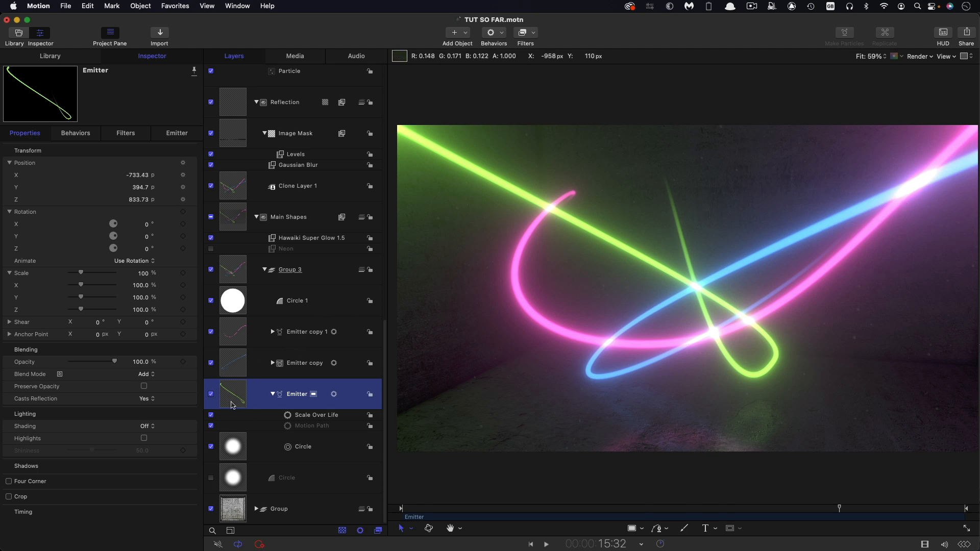
Step: Add a Wriggle parameter behavior to the green line's Emitter, with Apply Mode set to Add and Subtract and Amount set to 75
{"action": "left_click", "coordinate": [502, 34]}
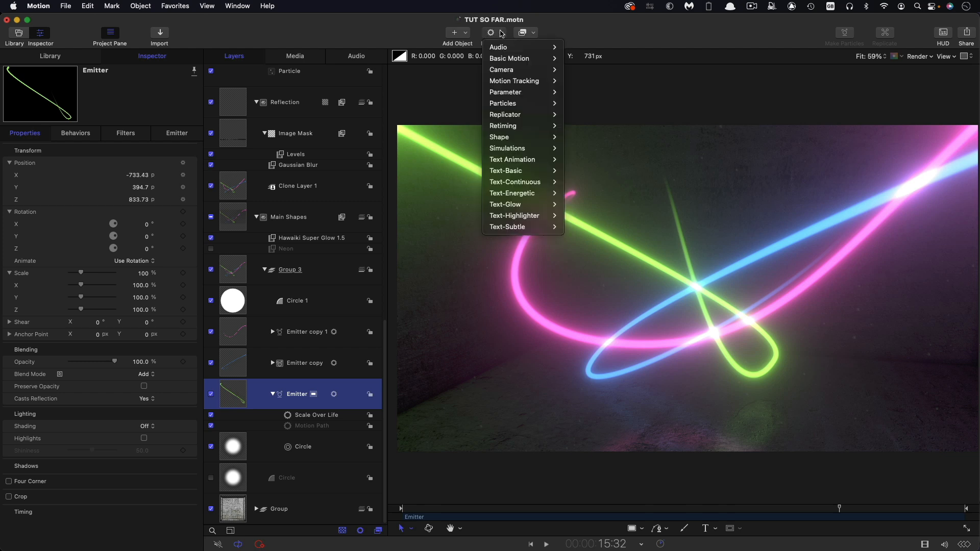
{"action": "mouse_move", "coordinate": [505, 94]}
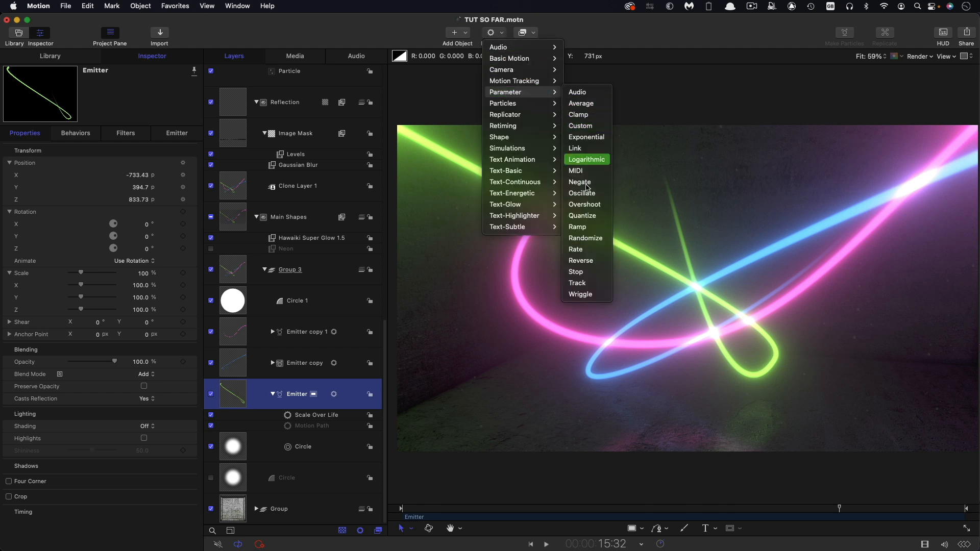
{"action": "left_click", "coordinate": [580, 294]}
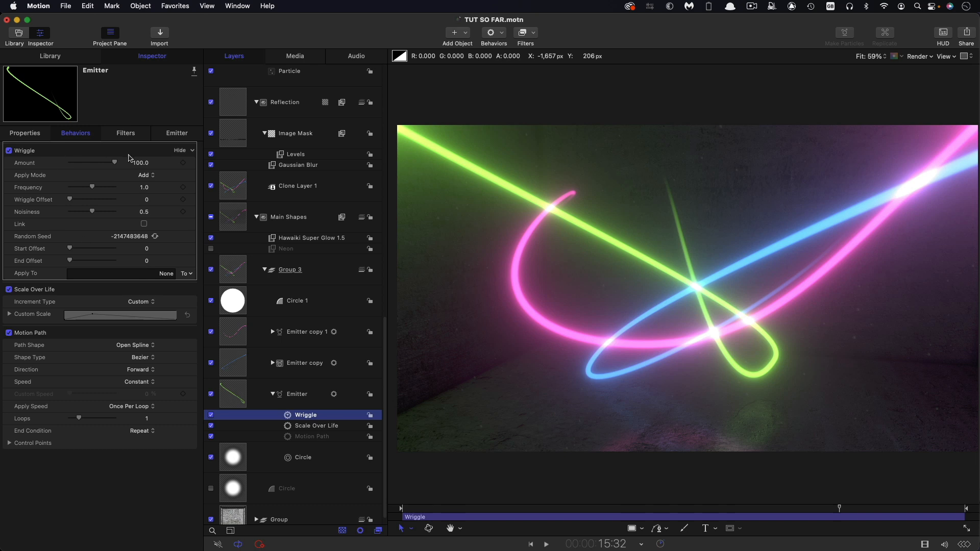
{"action": "left_click", "coordinate": [145, 176]}
{"action": "left_click", "coordinate": [148, 211]}
{"action": "left_click", "coordinate": [140, 162]}
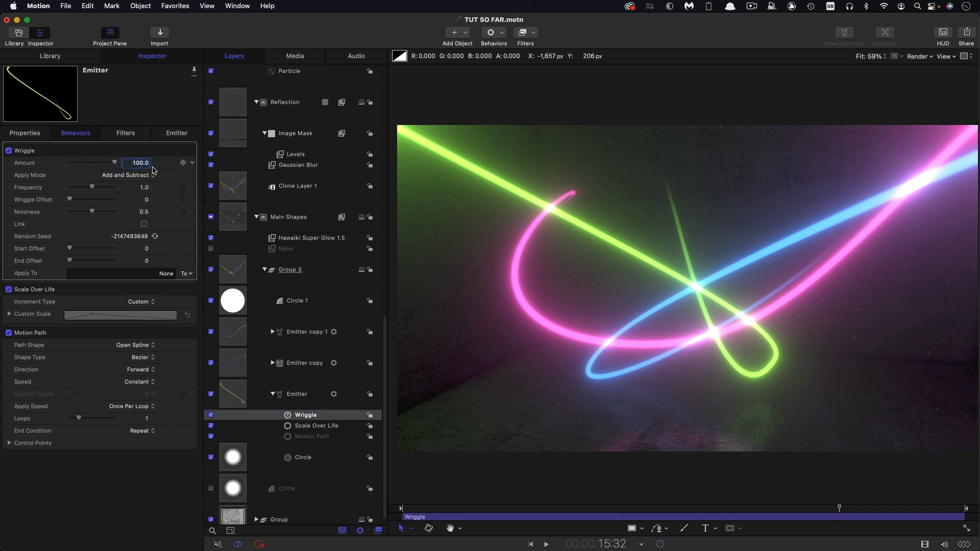
{"action": "type", "text": "75"}
{"action": "key", "text": "Return"}
Step: Assign the Wriggle behavior to the Emitter's X and Y transform position
{"action": "left_click", "coordinate": [190, 273]}
{"action": "mouse_move", "coordinate": [192, 287]}
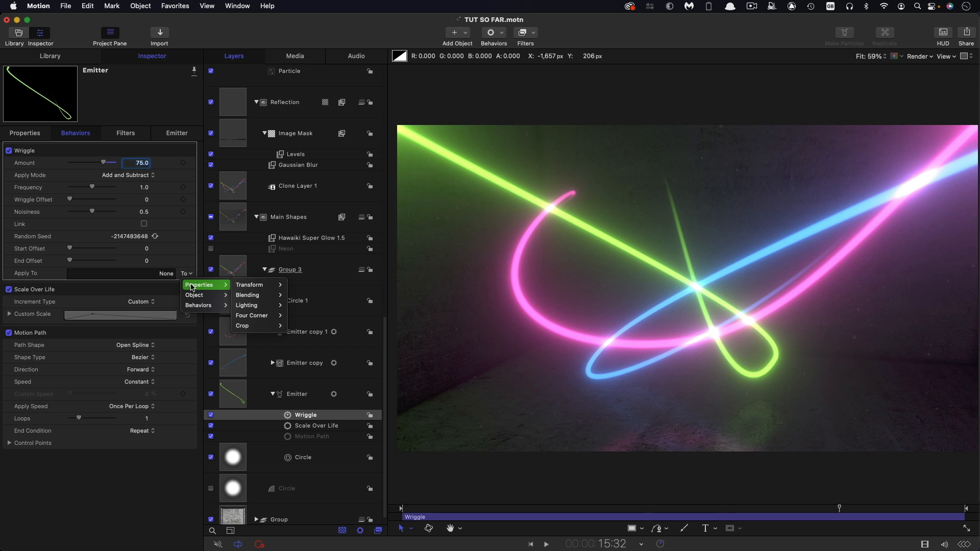
{"action": "mouse_move", "coordinate": [258, 285]}
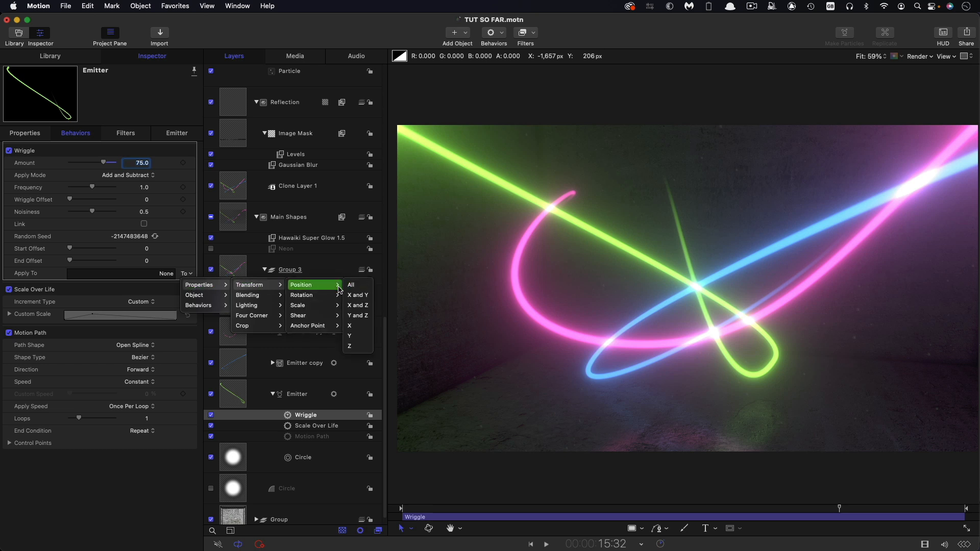
{"action": "left_click", "coordinate": [357, 295]}
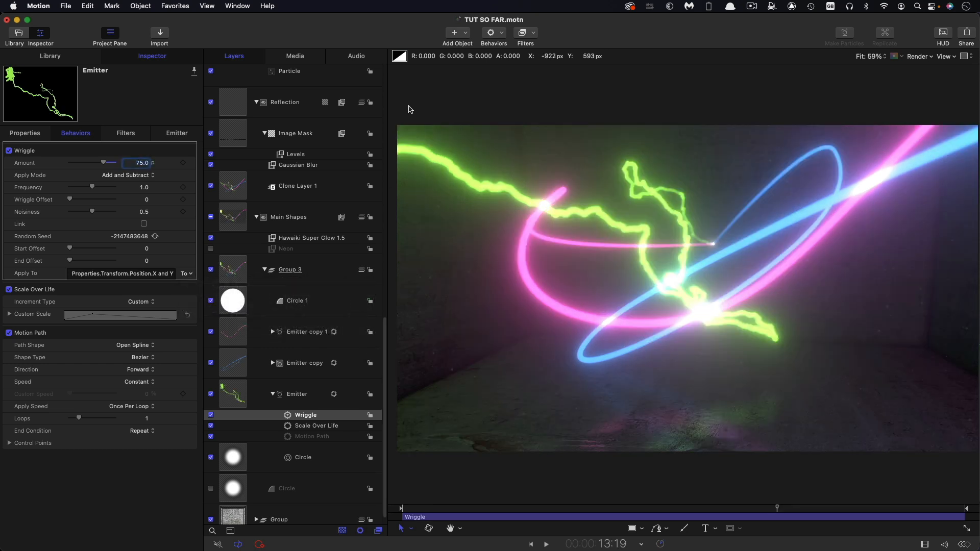